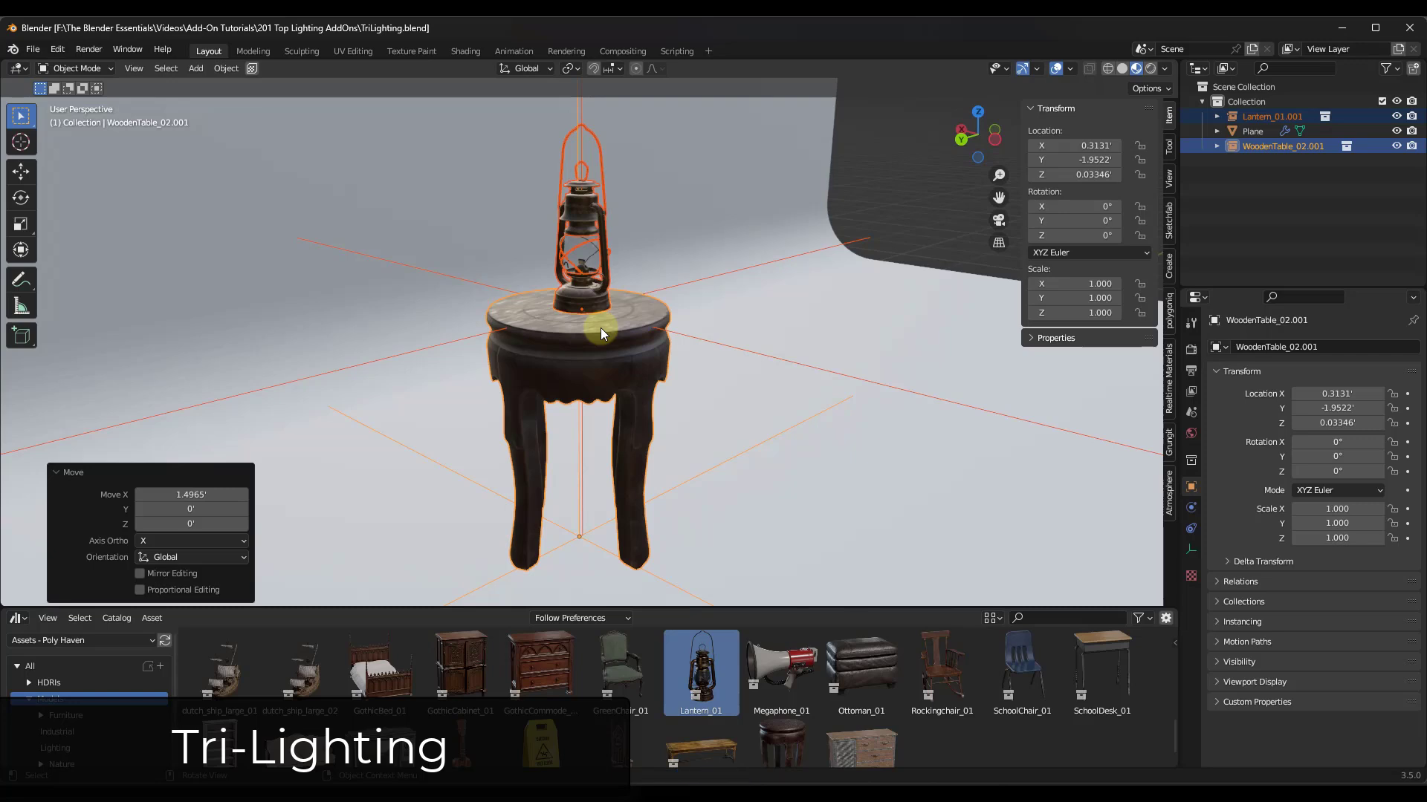
- Orbit the view slightly around the lantern and wooden table
middle_click_drag(640, 328, 602, 311)
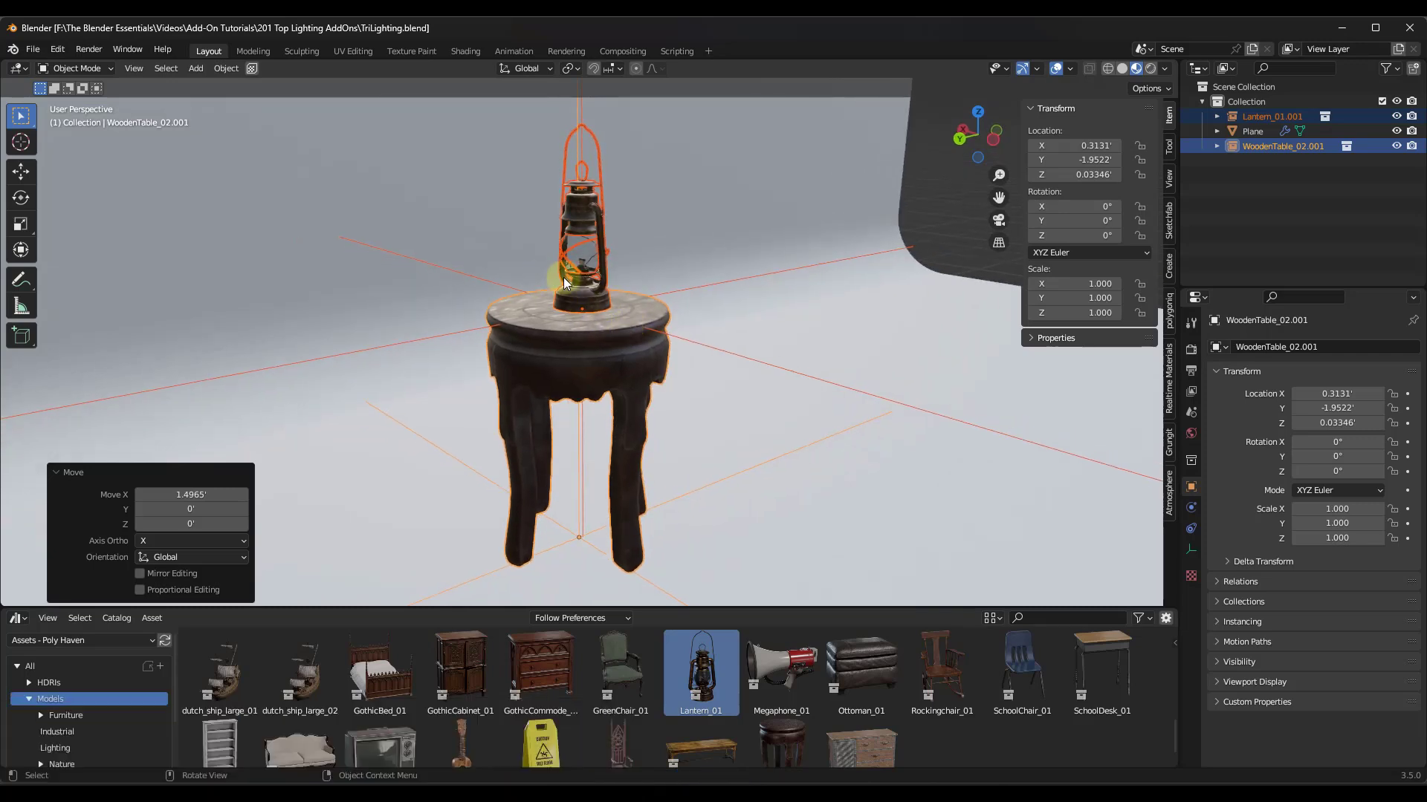
- Find the Tri-lighting add-on (v0.1.4) in Add-ons preferences, confirm it's enabled, then close Preferences
left_click(59, 50)
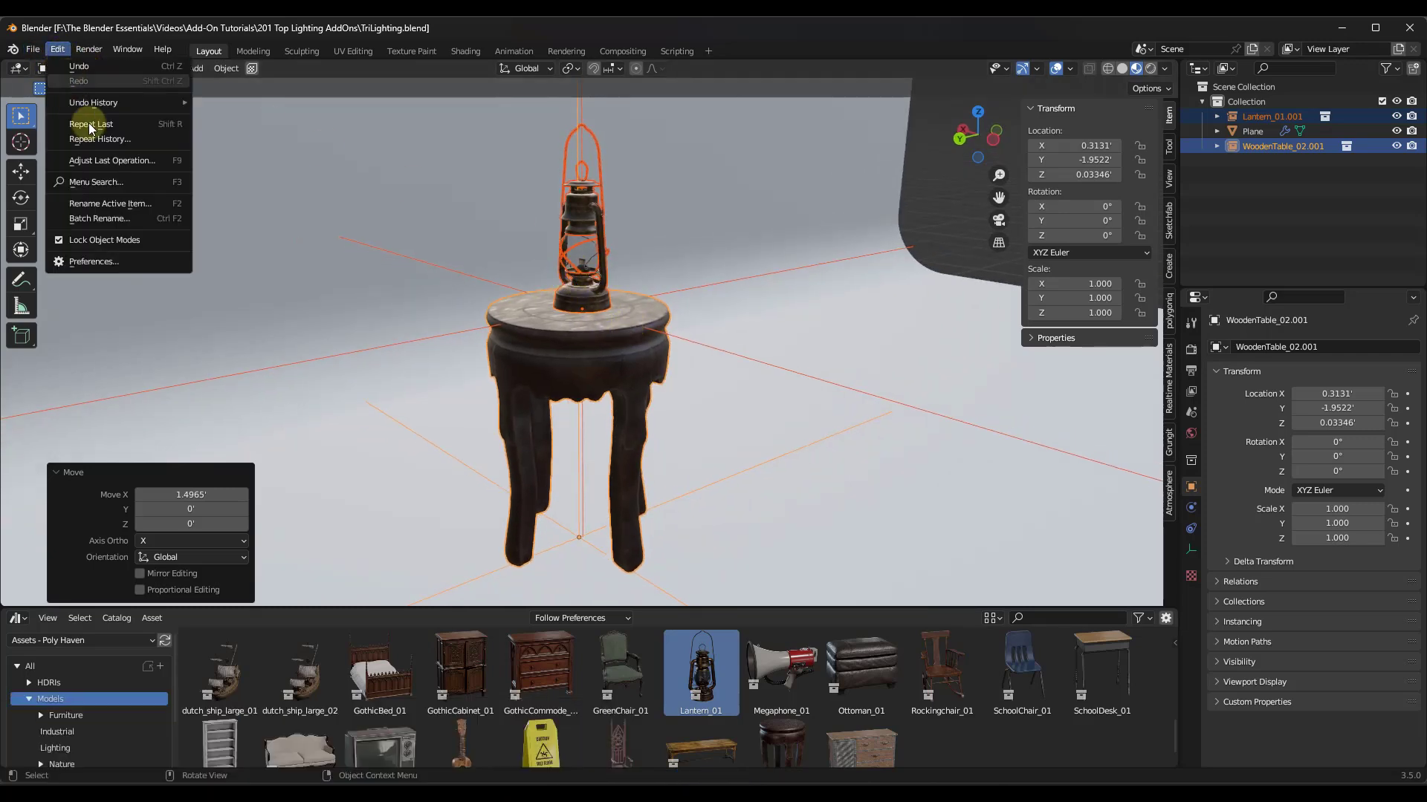
left_click(105, 262)
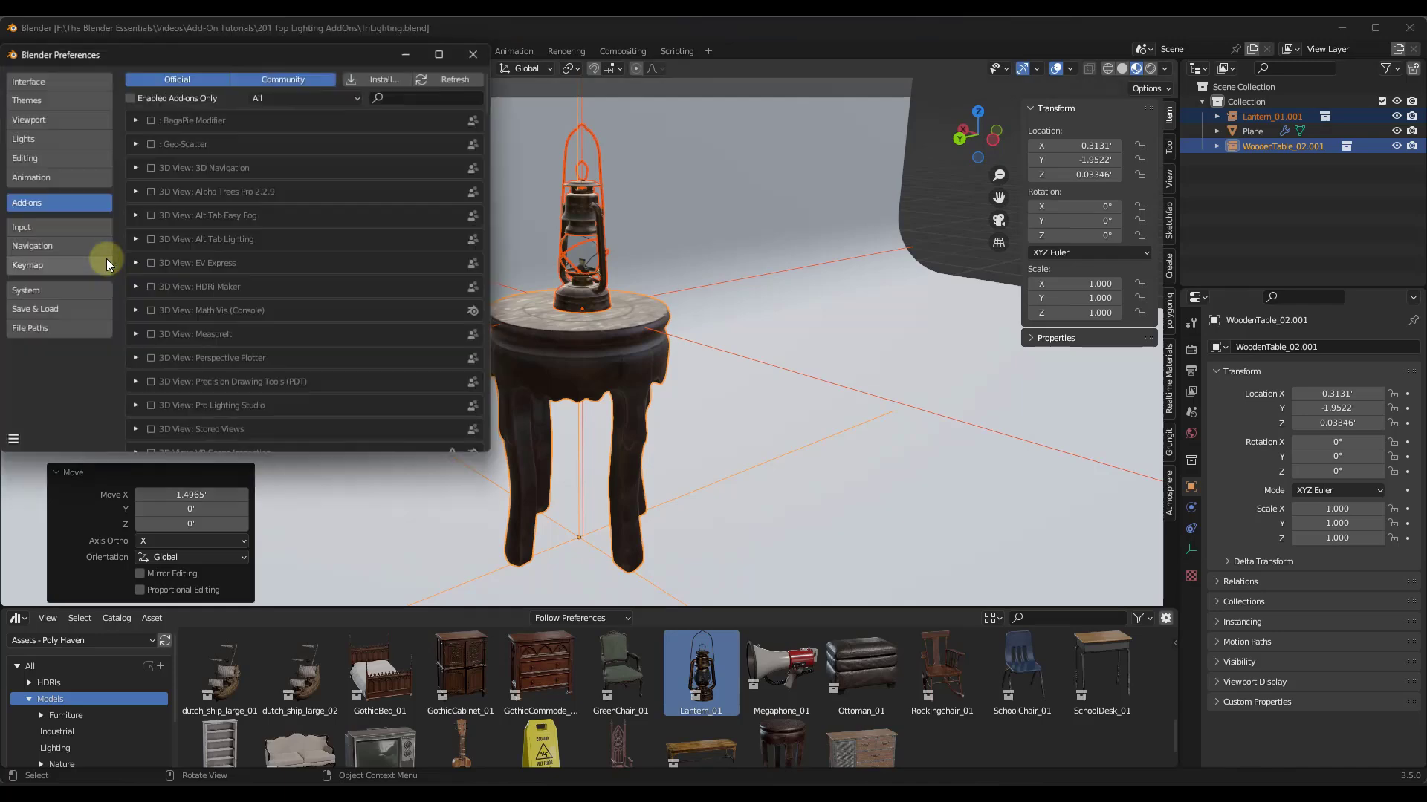
type("tri")
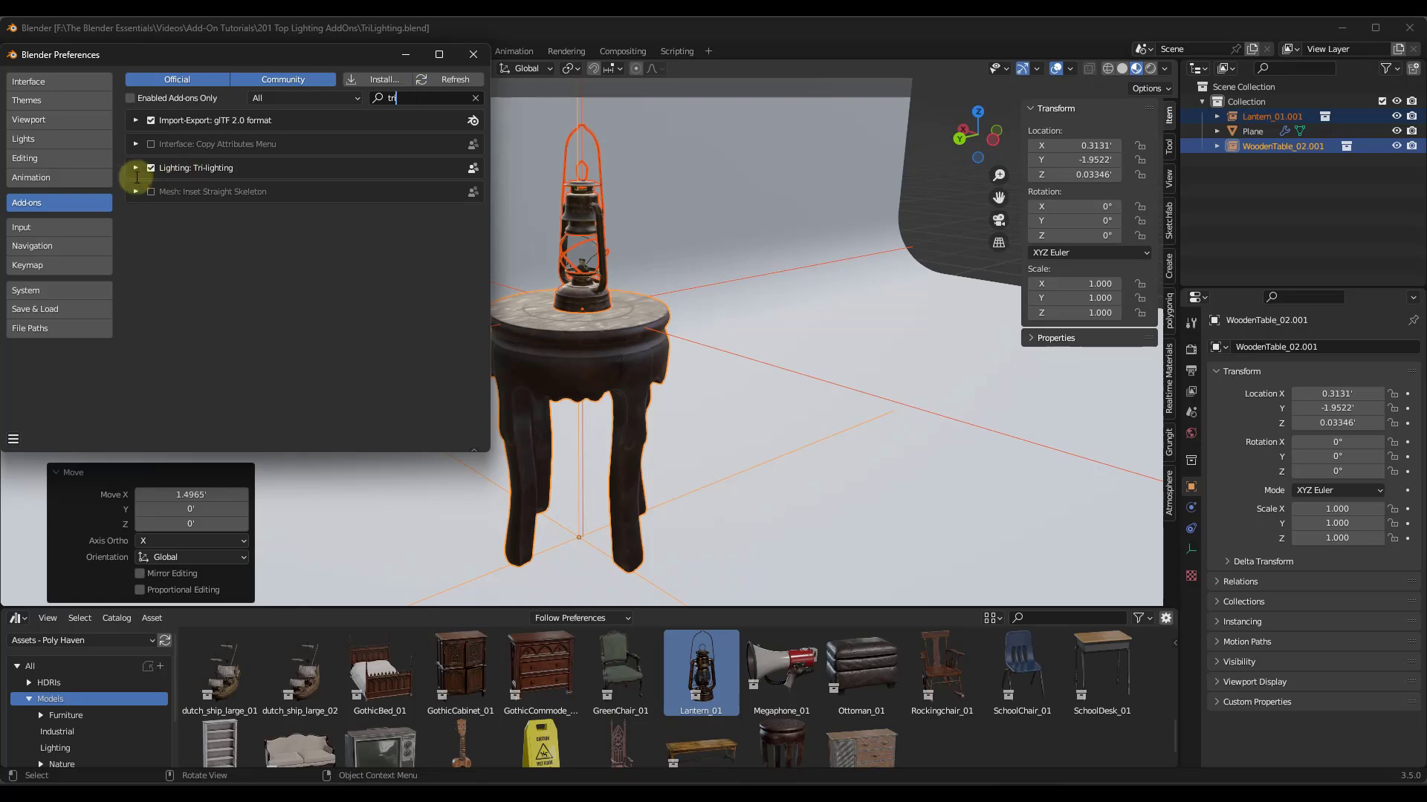
left_click(135, 170)
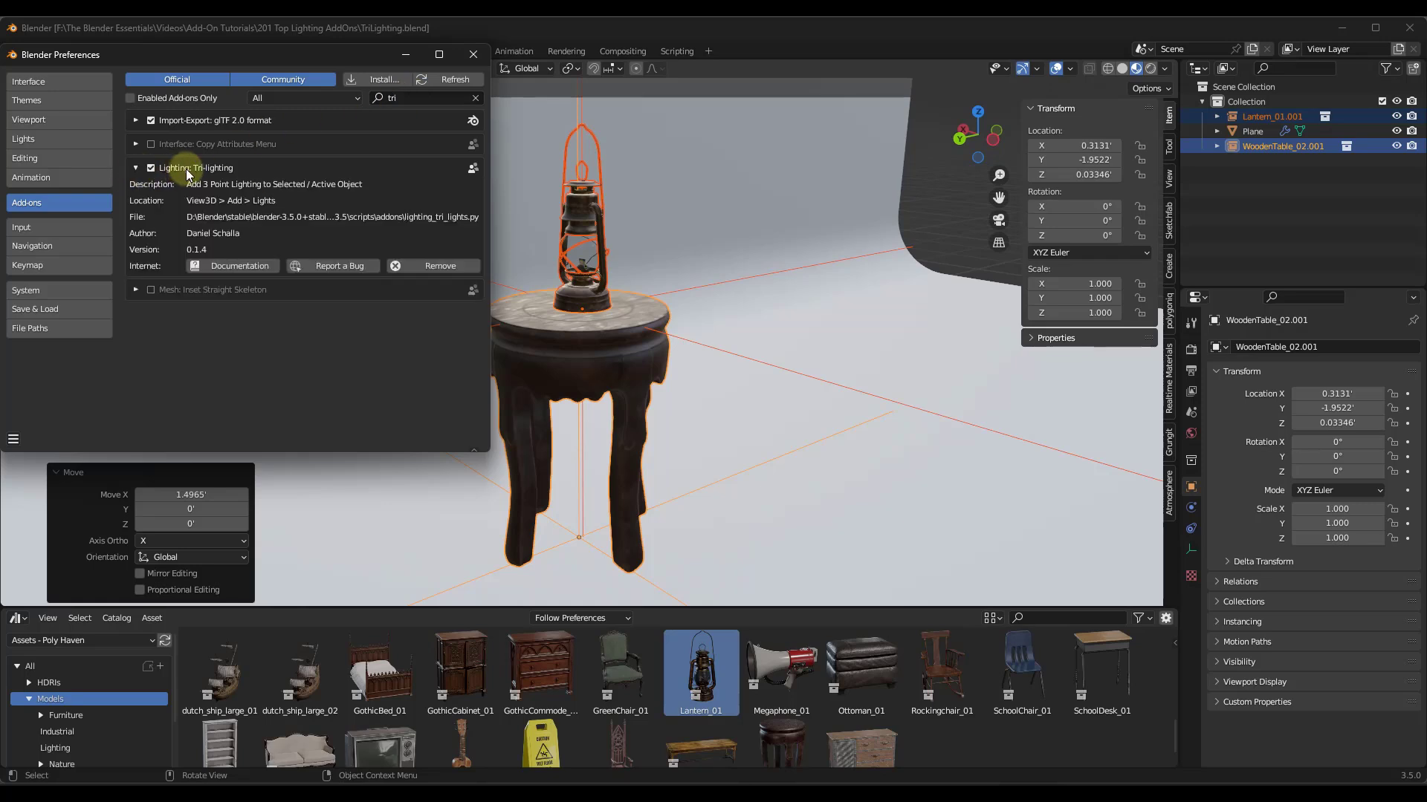
left_click(472, 55)
scroll(614, 376, "down", 4)
mouse_move(614, 376)
middle_mouse_down()
mouse_move(596, 369)
mouse_move(608, 367)
middle_mouse_up()
- Add a 3 Point Lights rig with camera, key, fill and back lamps from the Light menu
key("shift+a")
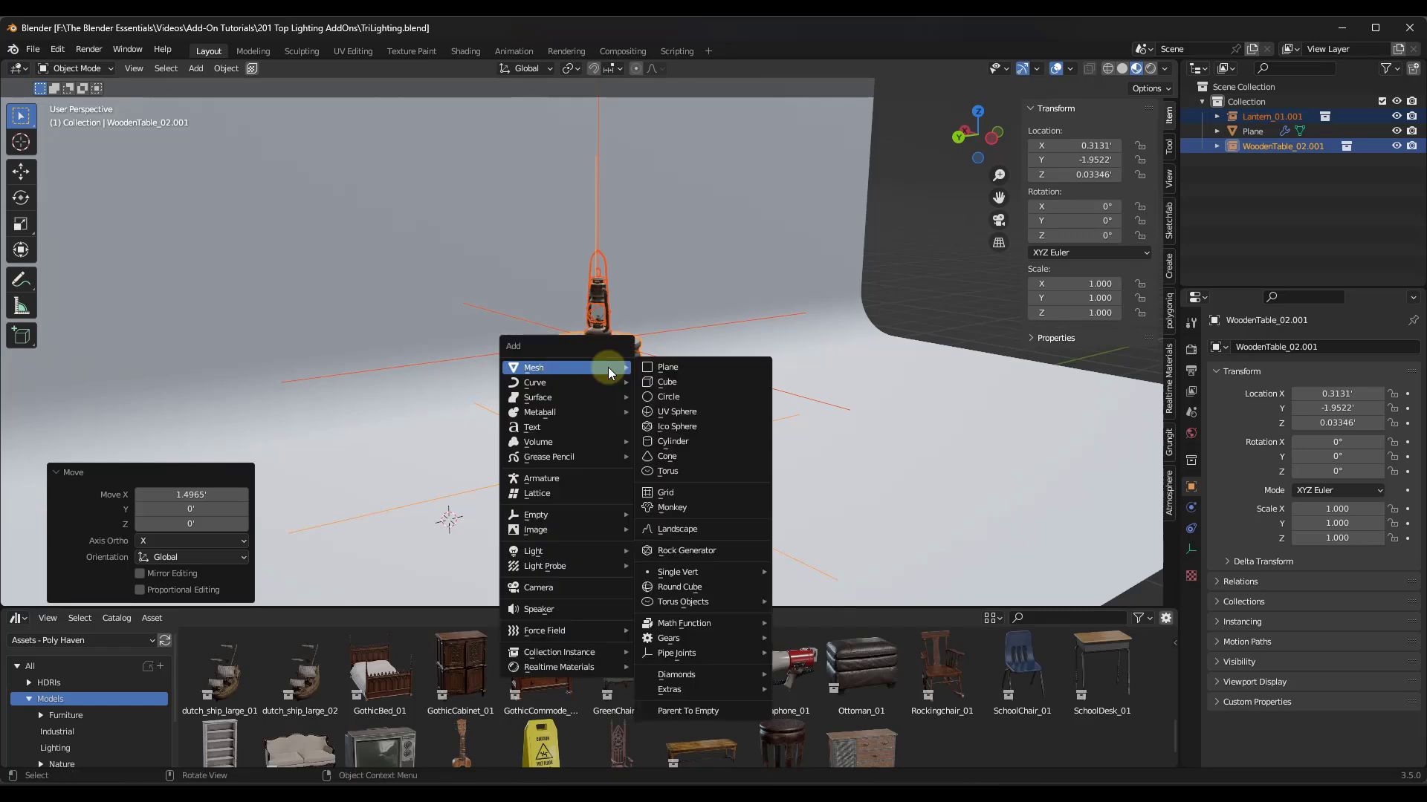
mouse_move(561, 555)
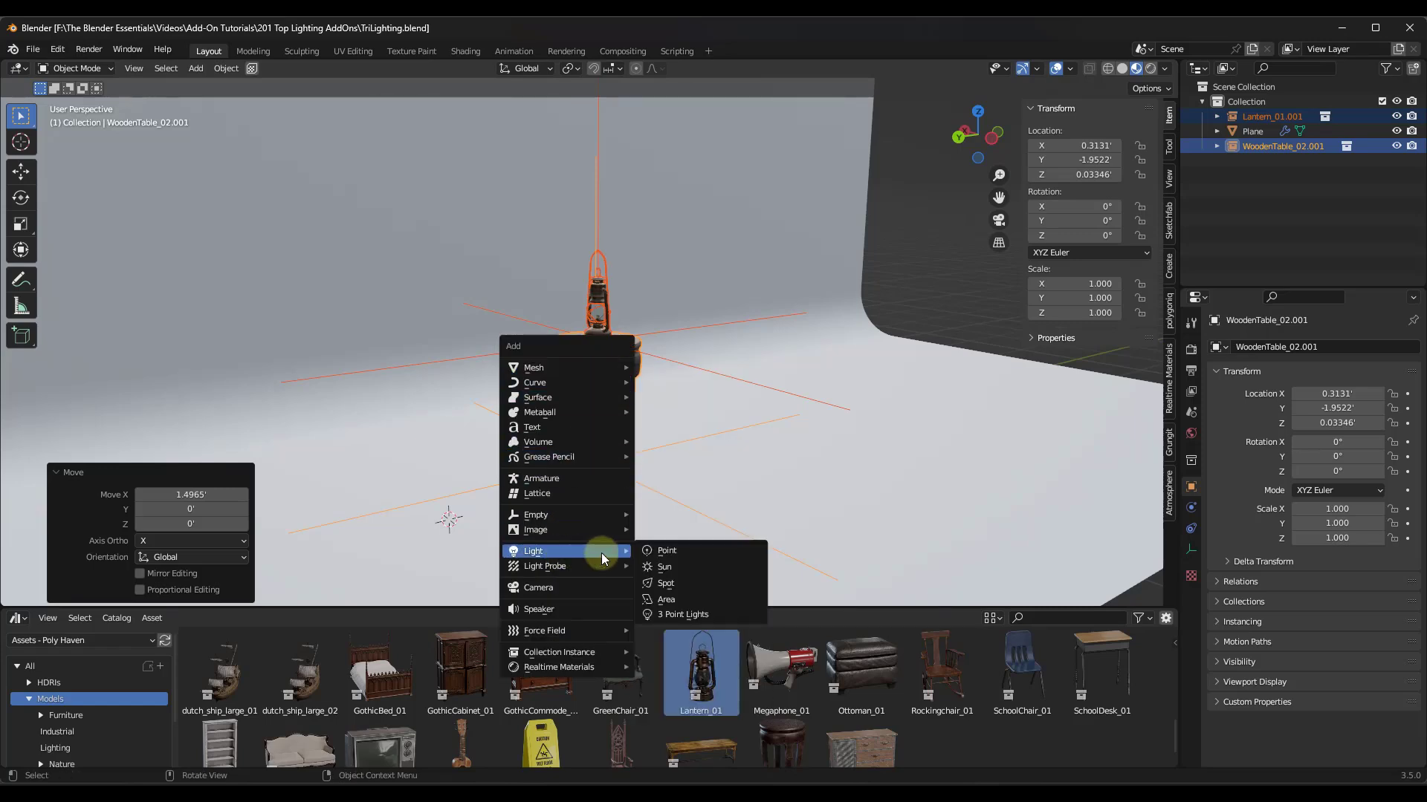
left_click(678, 613)
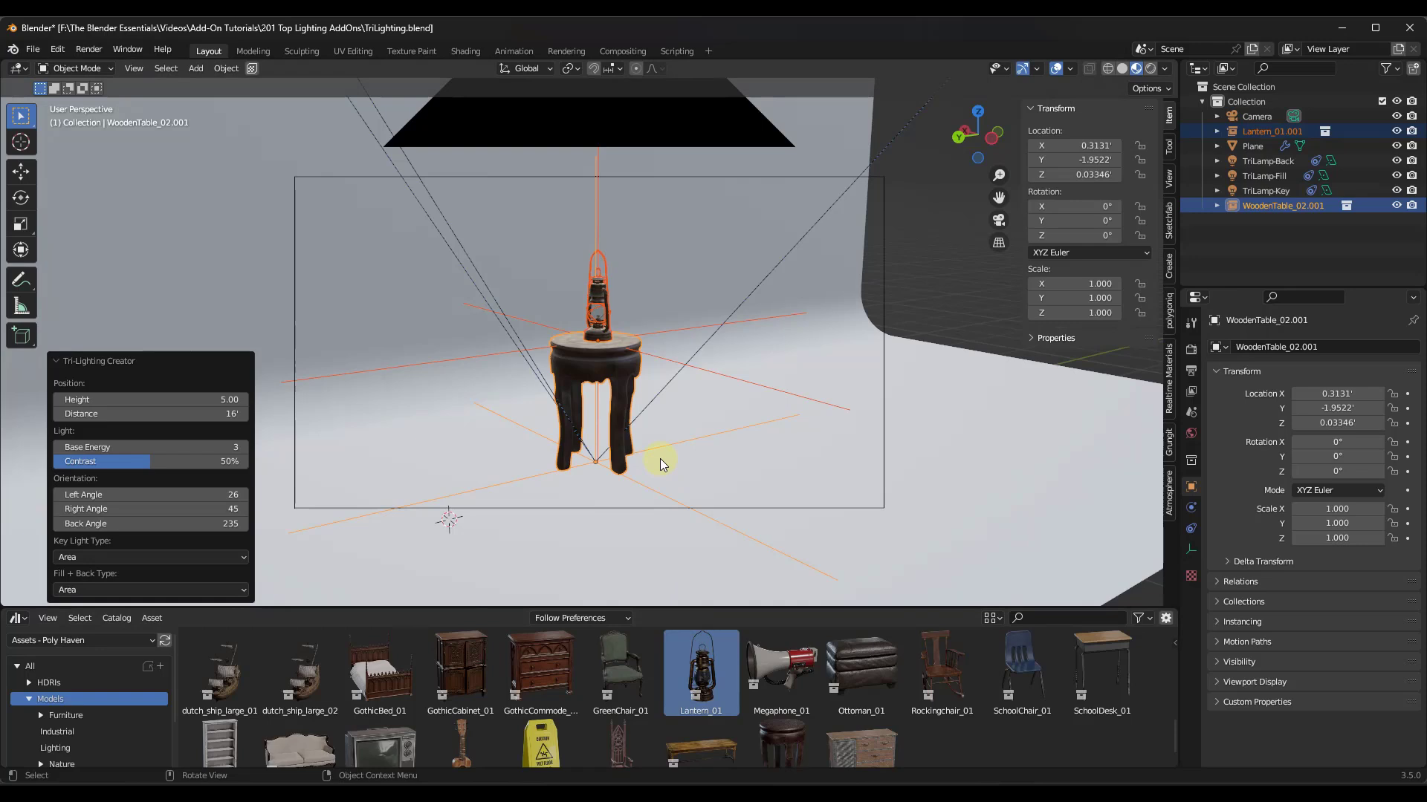
- In Rendered shading, lower the rig to height 0.77, distance 2.8', and raise Base Energy to 14
left_click(1151, 68)
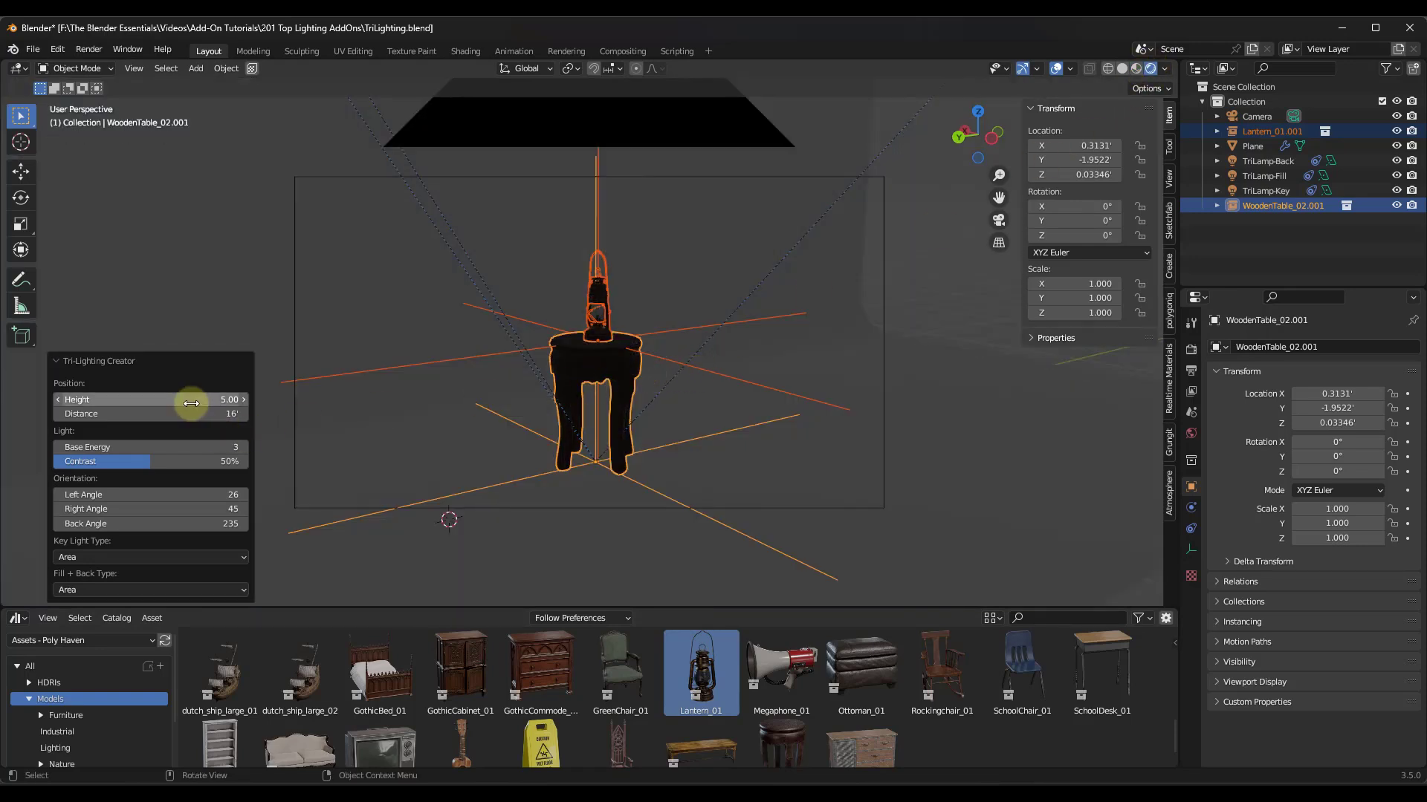
scroll(537, 424, "down", 6)
scroll(573, 439, "down", 3)
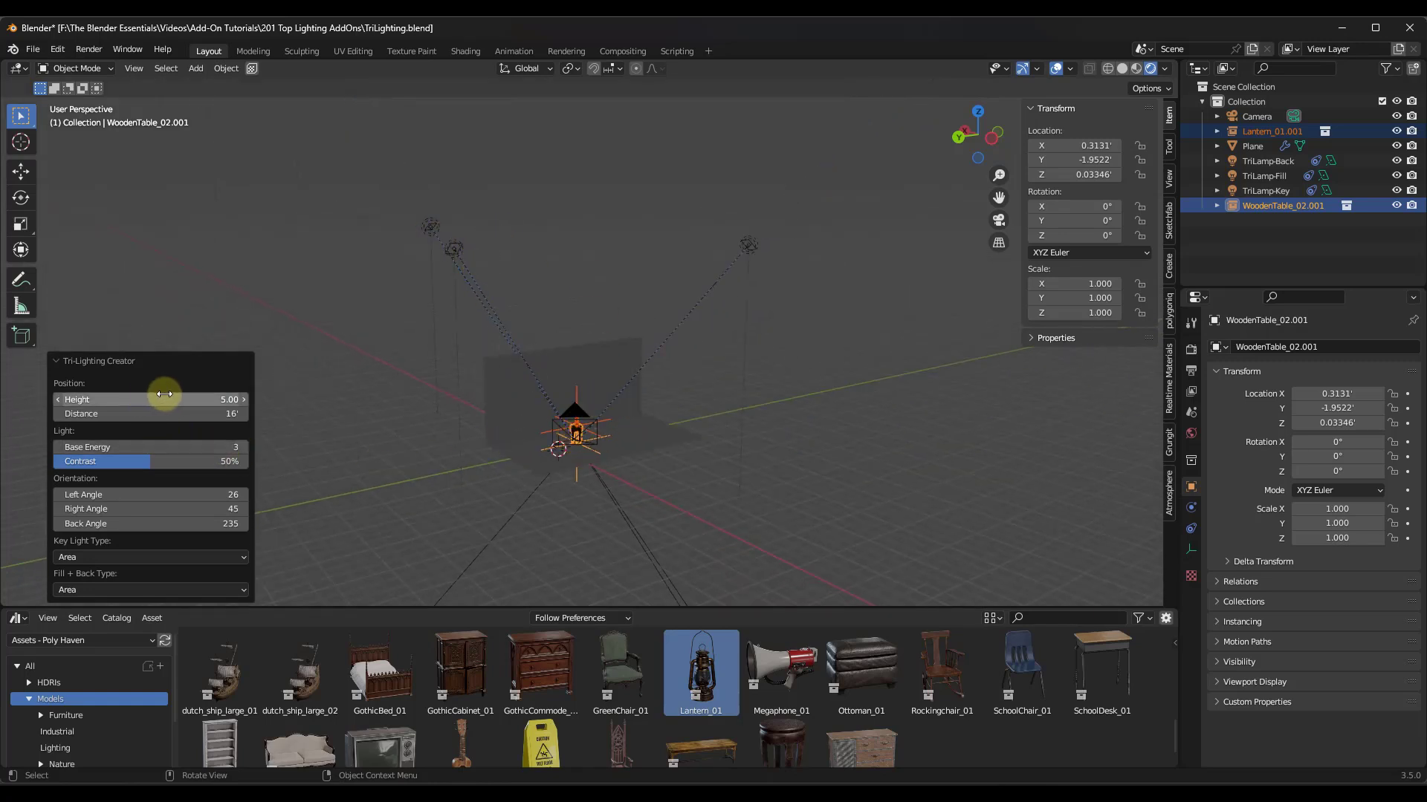
left_click_drag(149, 399, 112, 399)
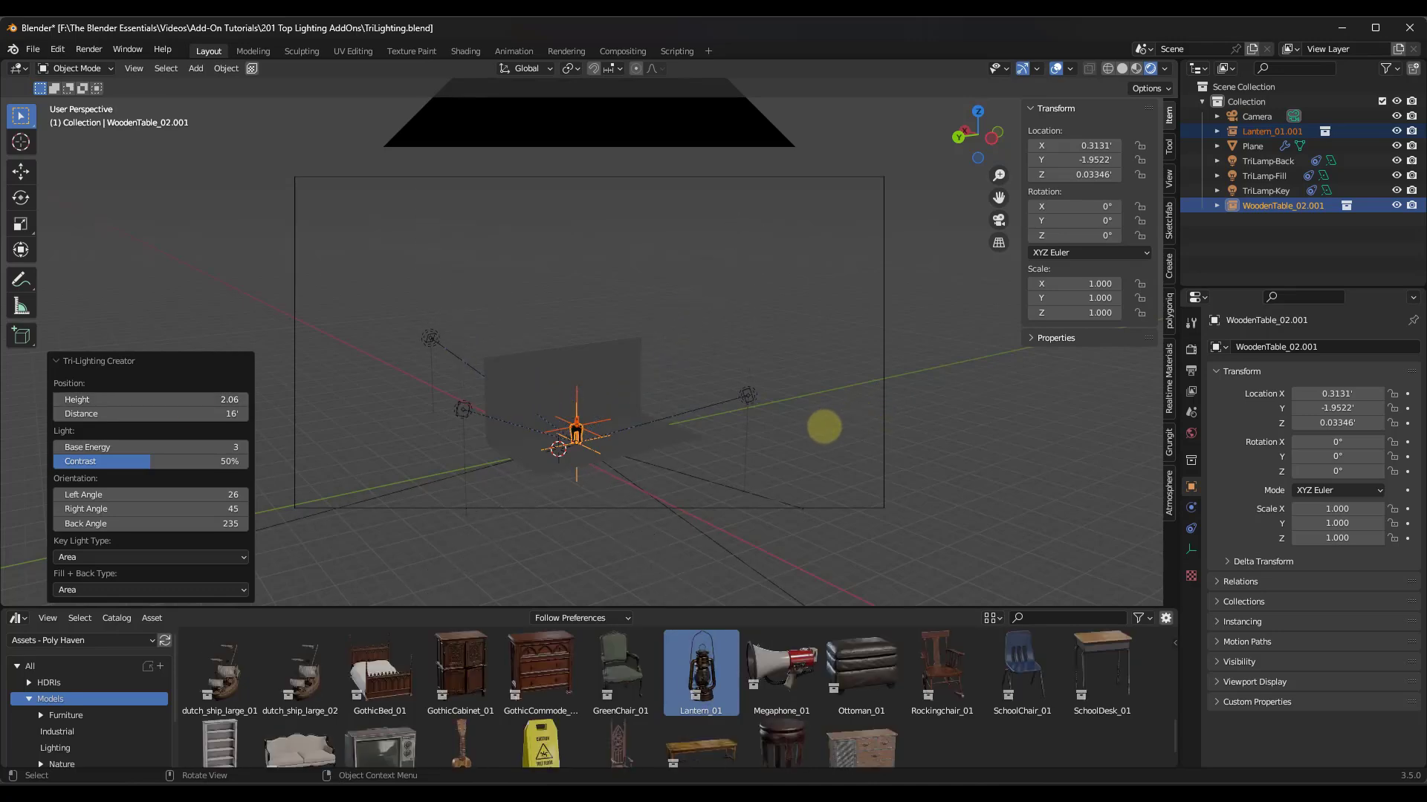
left_click_drag(196, 401, 571, 439)
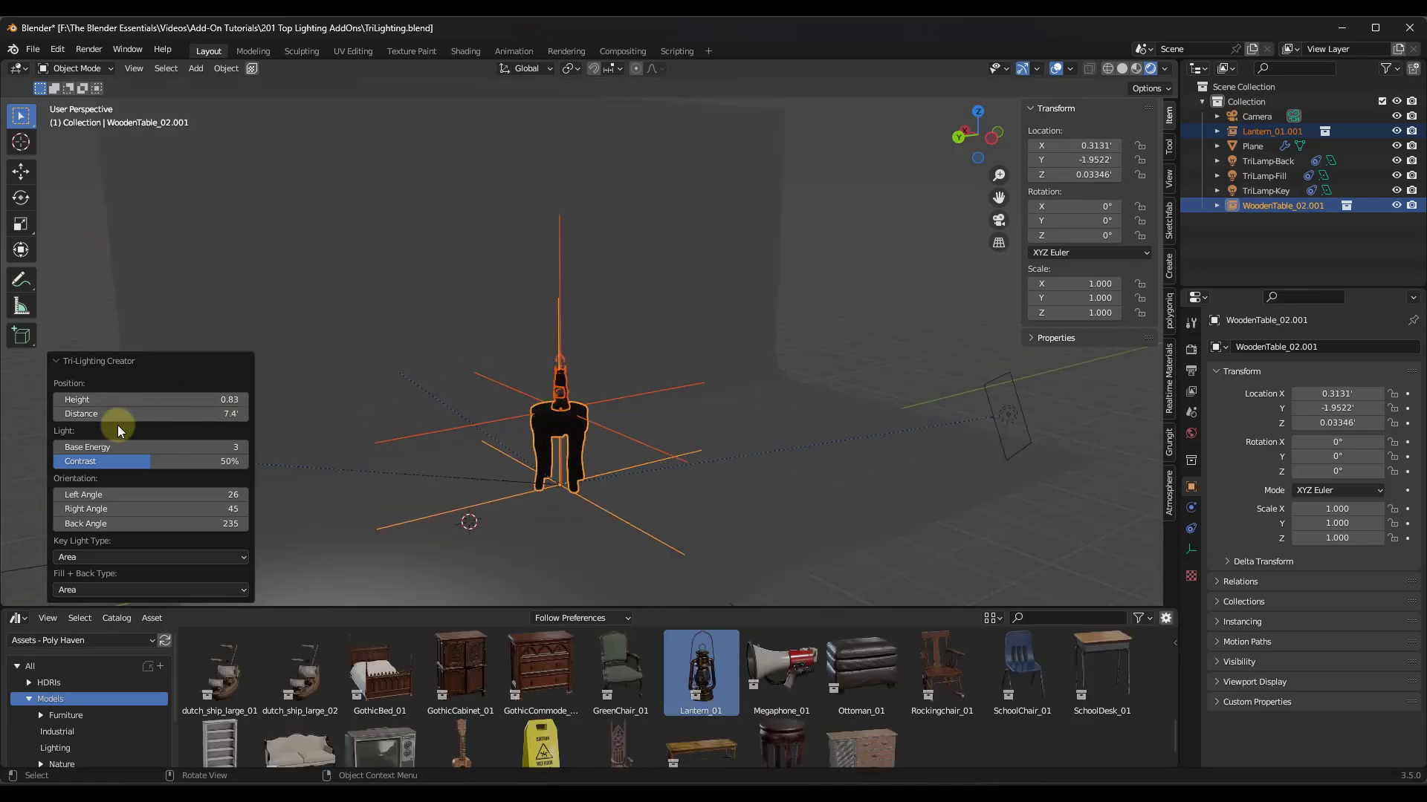
mouse_move(182, 414)
left_mouse_down()
mouse_move(145, 414)
mouse_move(223, 392)
mouse_move(178, 399)
left_mouse_up()
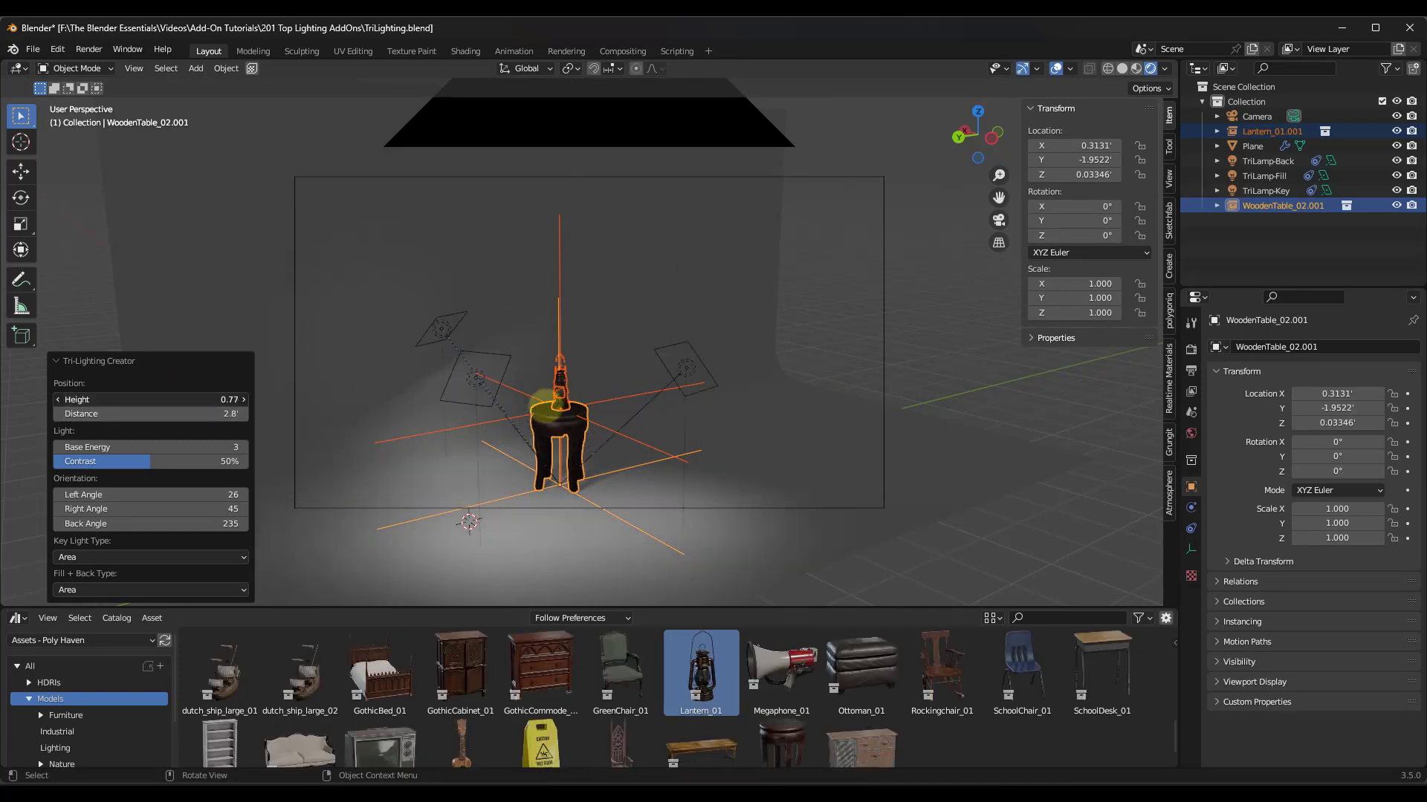
mouse_move(176, 495)
left_mouse_down()
mouse_move(557, 487)
mouse_move(541, 500)
mouse_move(159, 509)
mouse_move(888, 321)
mouse_move(564, 325)
mouse_move(899, 331)
mouse_move(545, 332)
mouse_move(166, 500)
left_mouse_up()
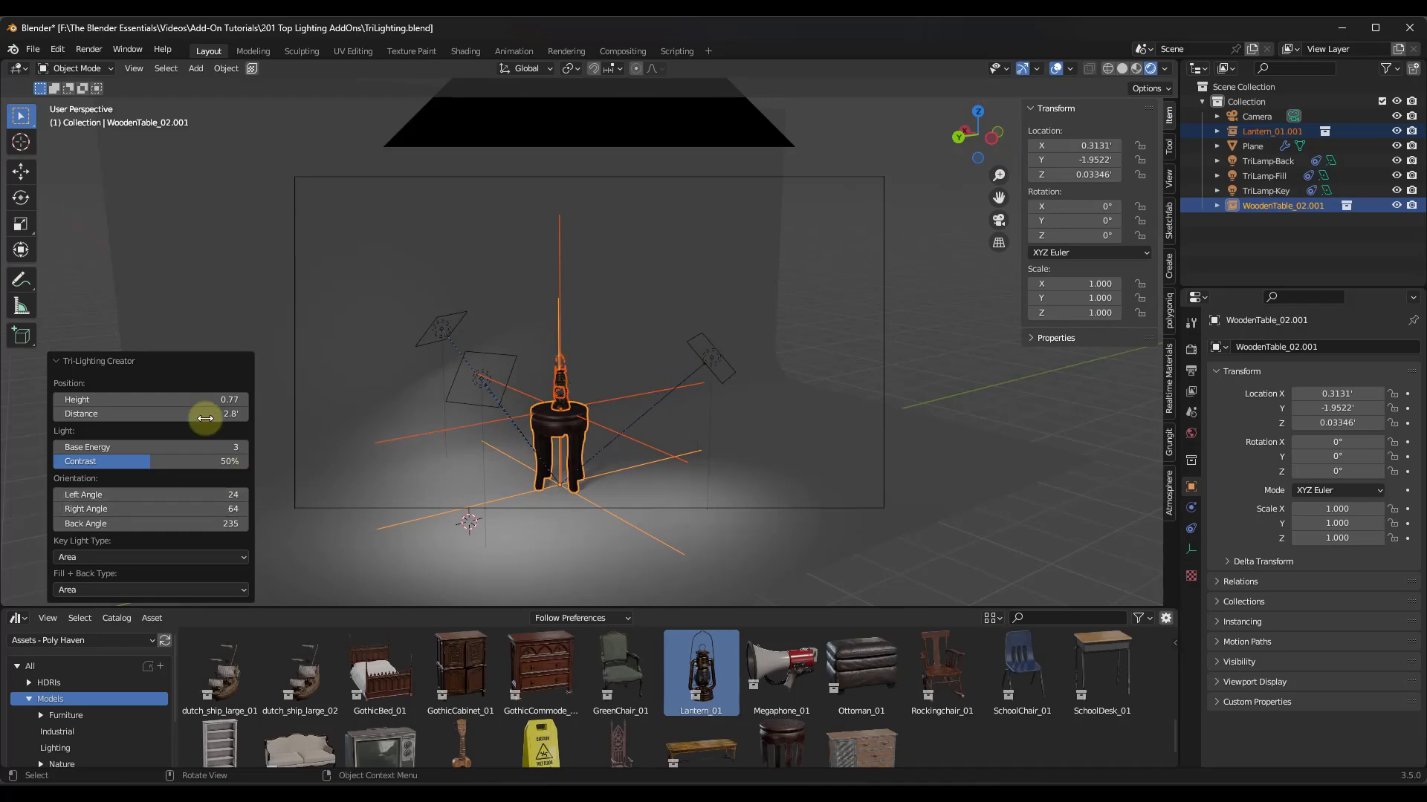
left_click_drag(149, 448, 881, 453)
- Set the Fill + Back light type to Point and orbit around the table
scroll(552, 451, "up", 4)
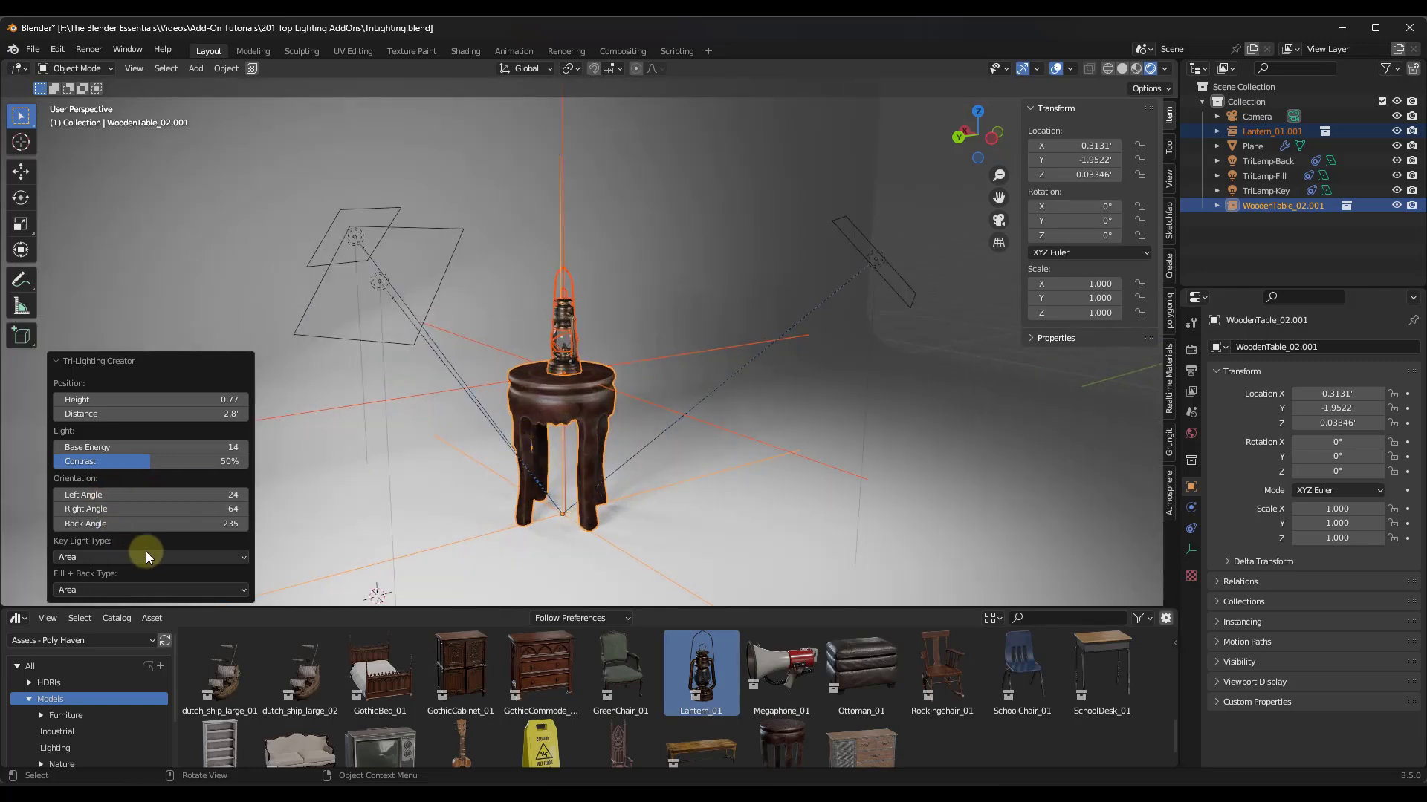
left_click(119, 591)
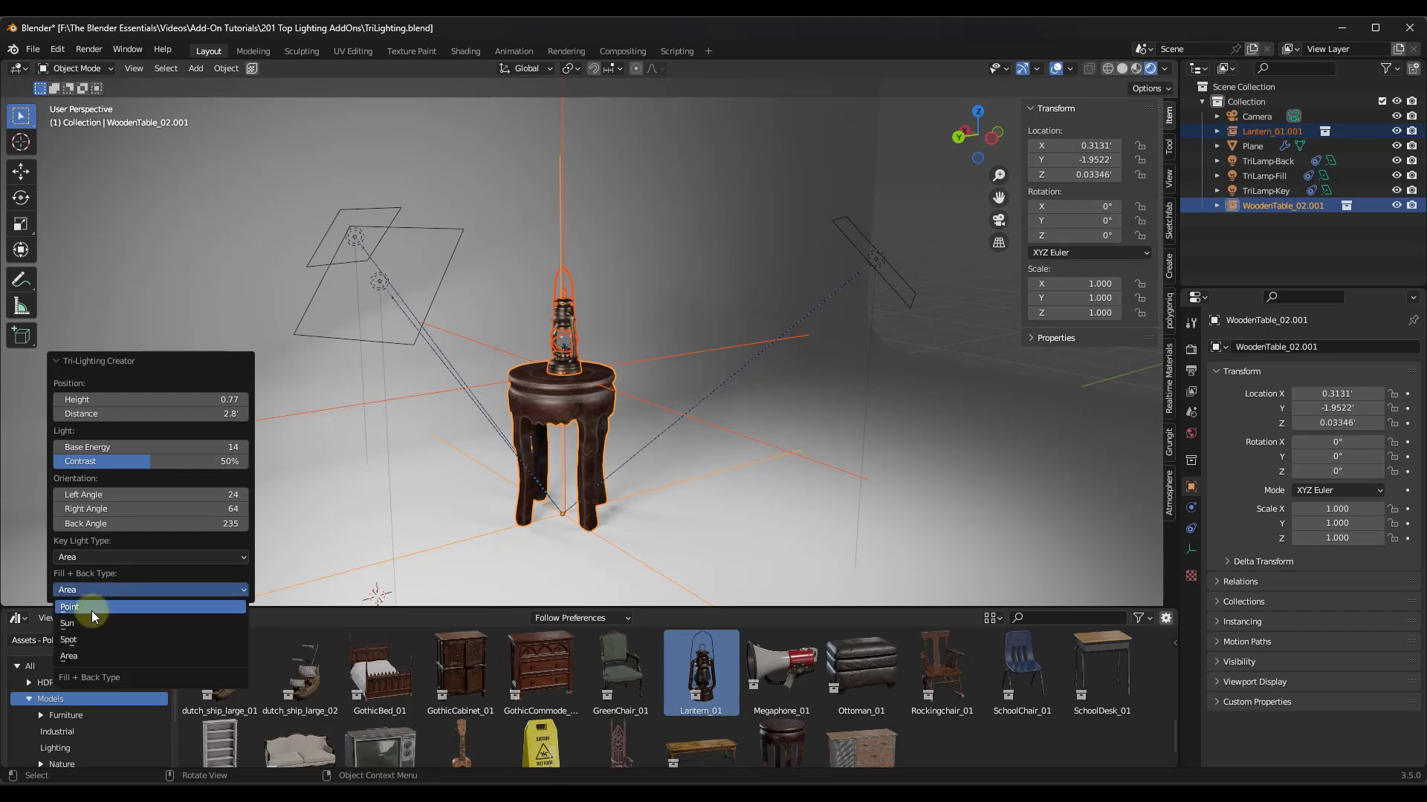
left_click(92, 608)
middle_click_drag(490, 342, 425, 360)
scroll(501, 464, "down", 2)
middle_click_drag(531, 416, 649, 405)
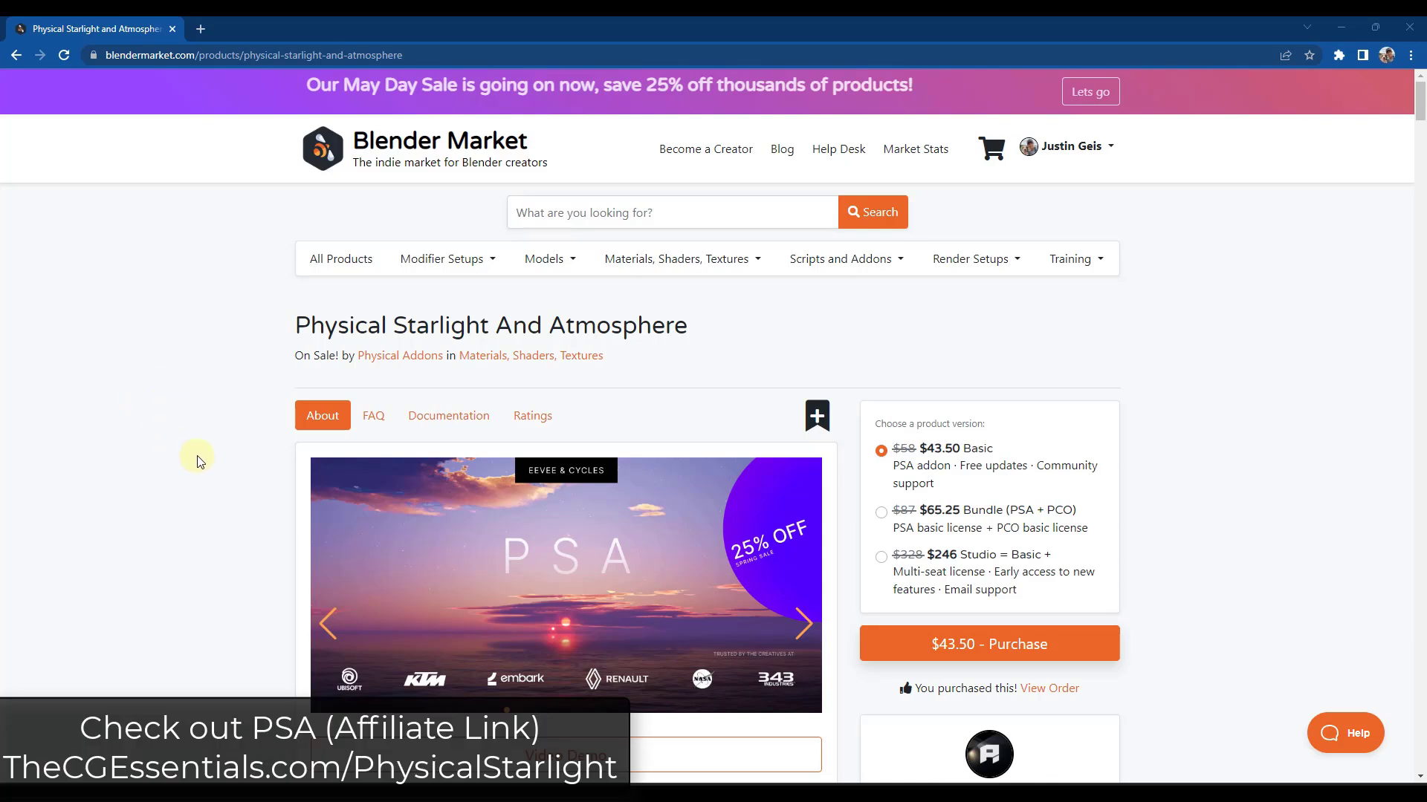
- Scroll the Physical Starlight And Atmosphere page down to its Sun/Stars/Clouds feature table, then minimize Chrome
scroll(200, 457, "down", 2)
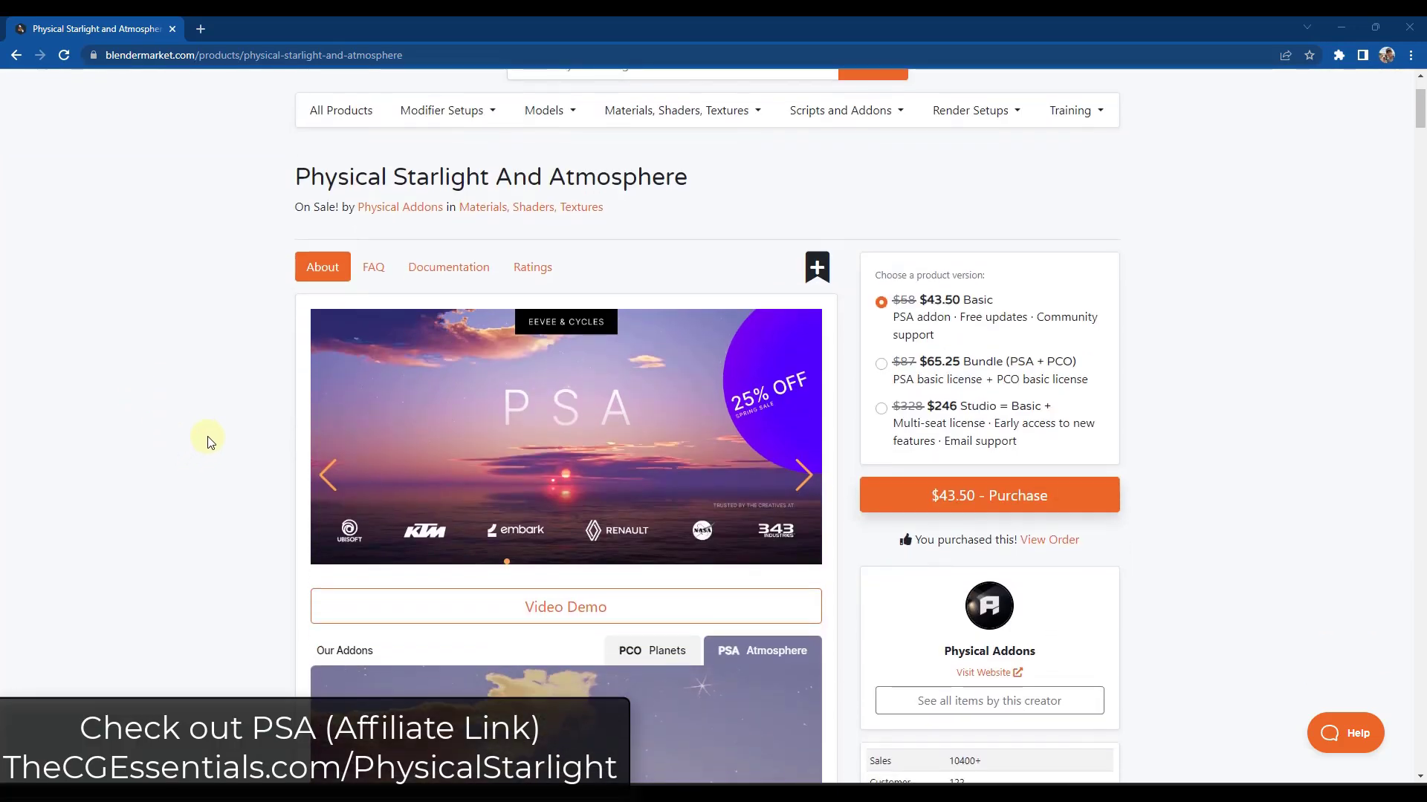
scroll(327, 427, "up", 2)
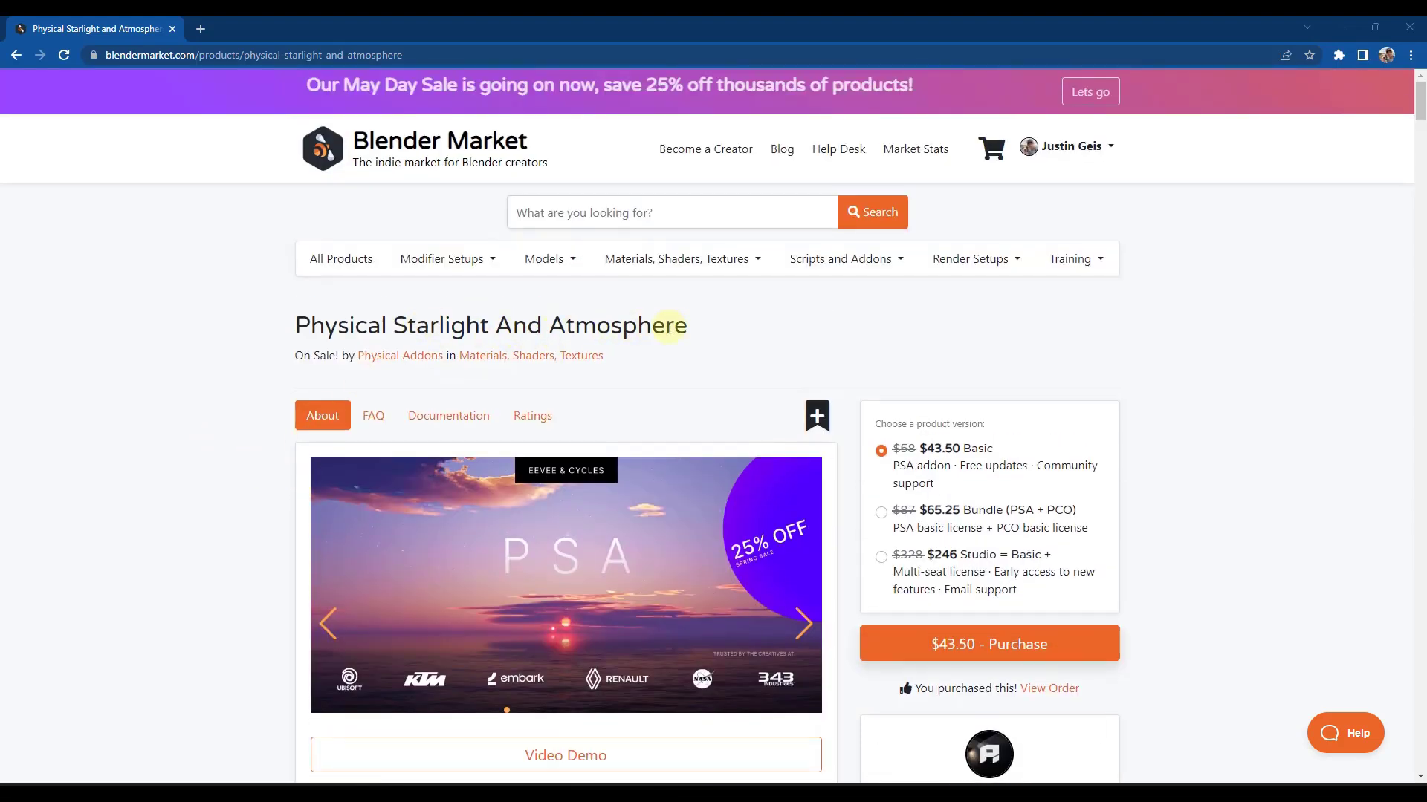
scroll(262, 438, "down", 5)
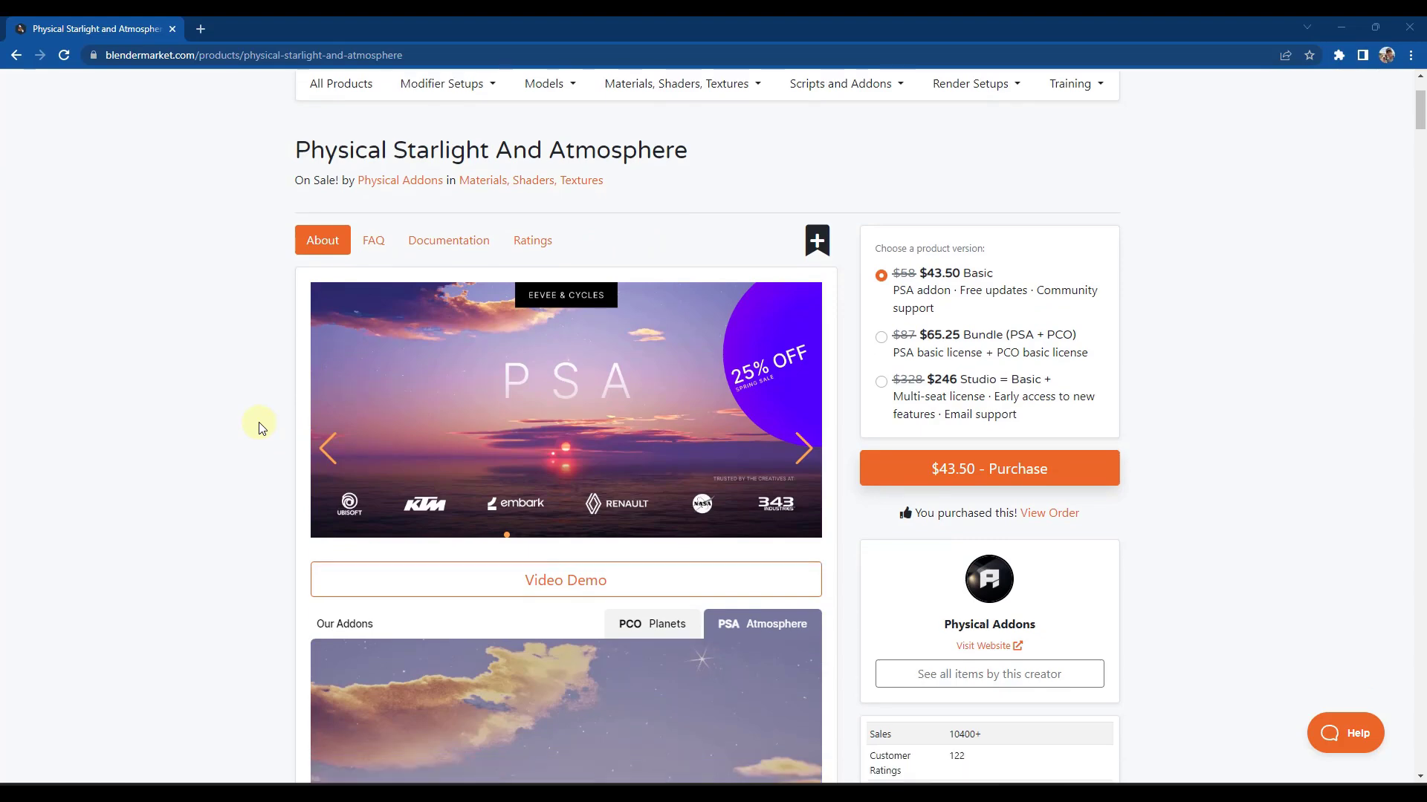
scroll(261, 419, "down", 4)
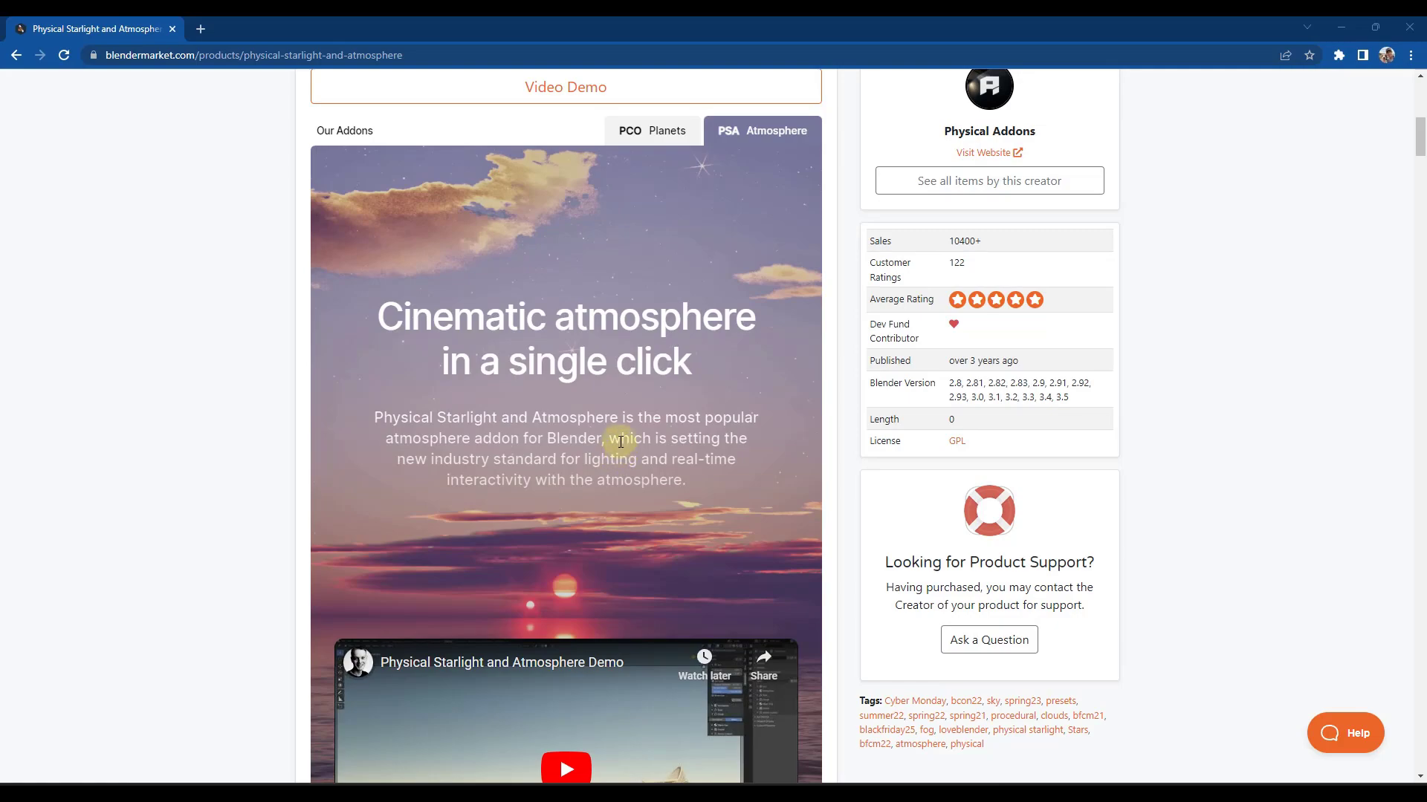
scroll(628, 416, "down", 4)
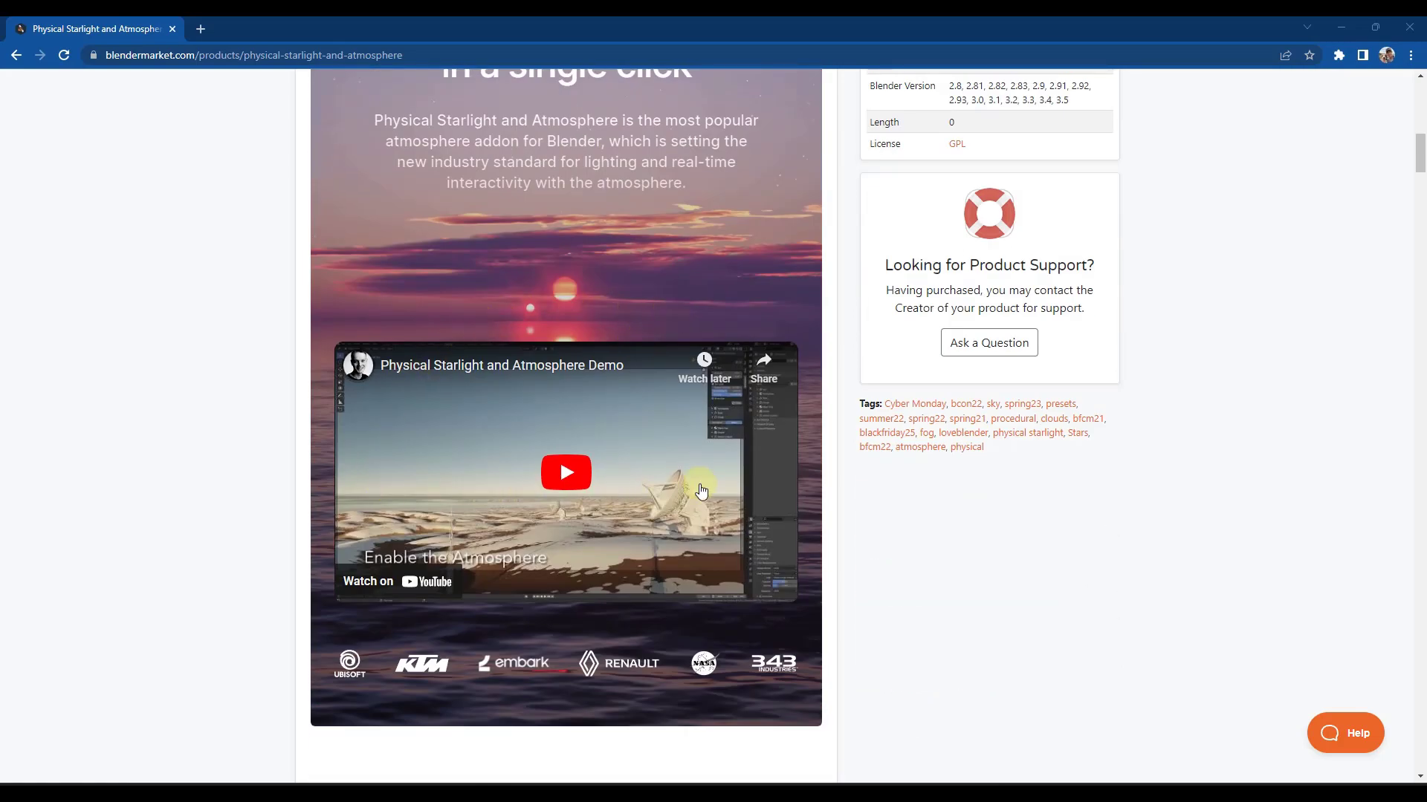
scroll(712, 471, "down", 10)
scroll(327, 443, "down", 9)
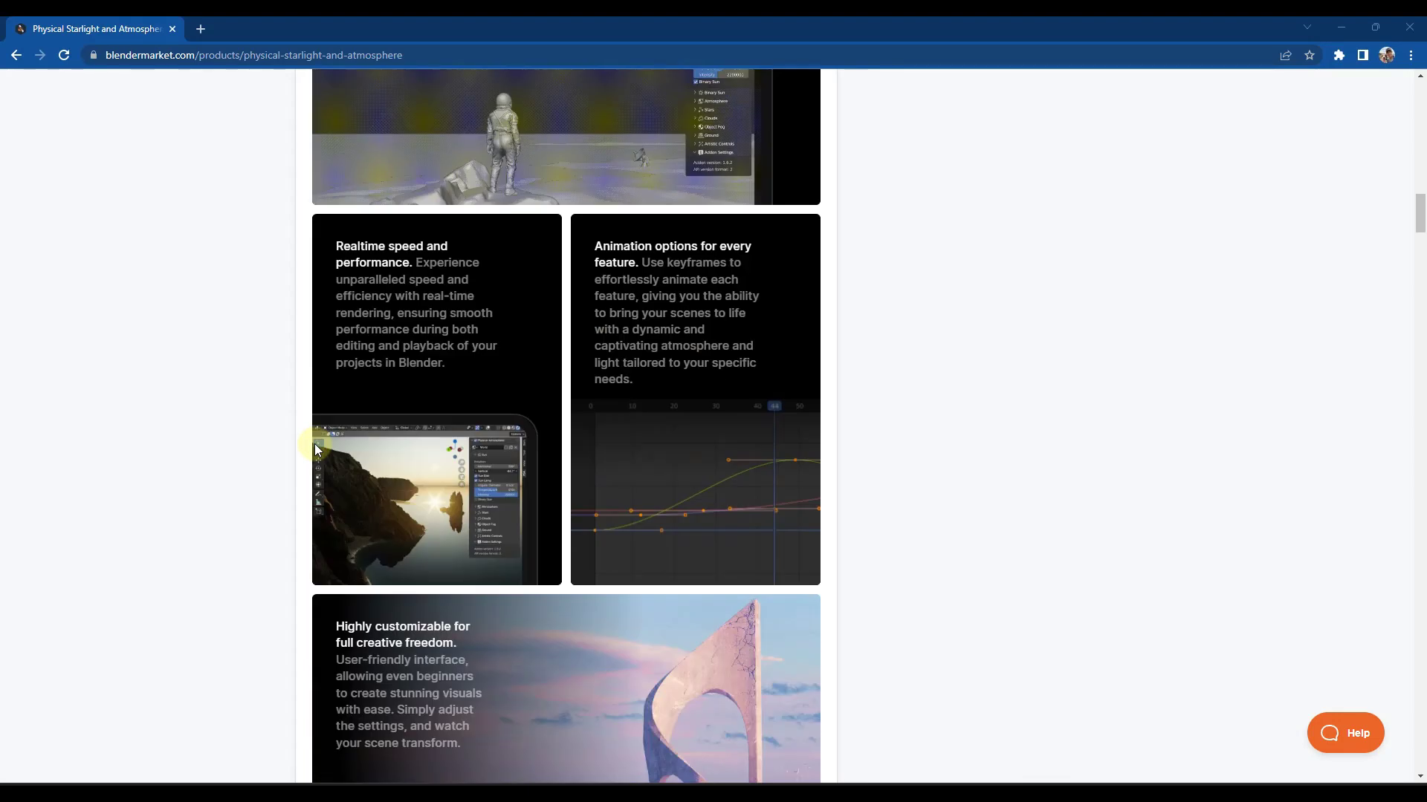
scroll(318, 440, "up", 4)
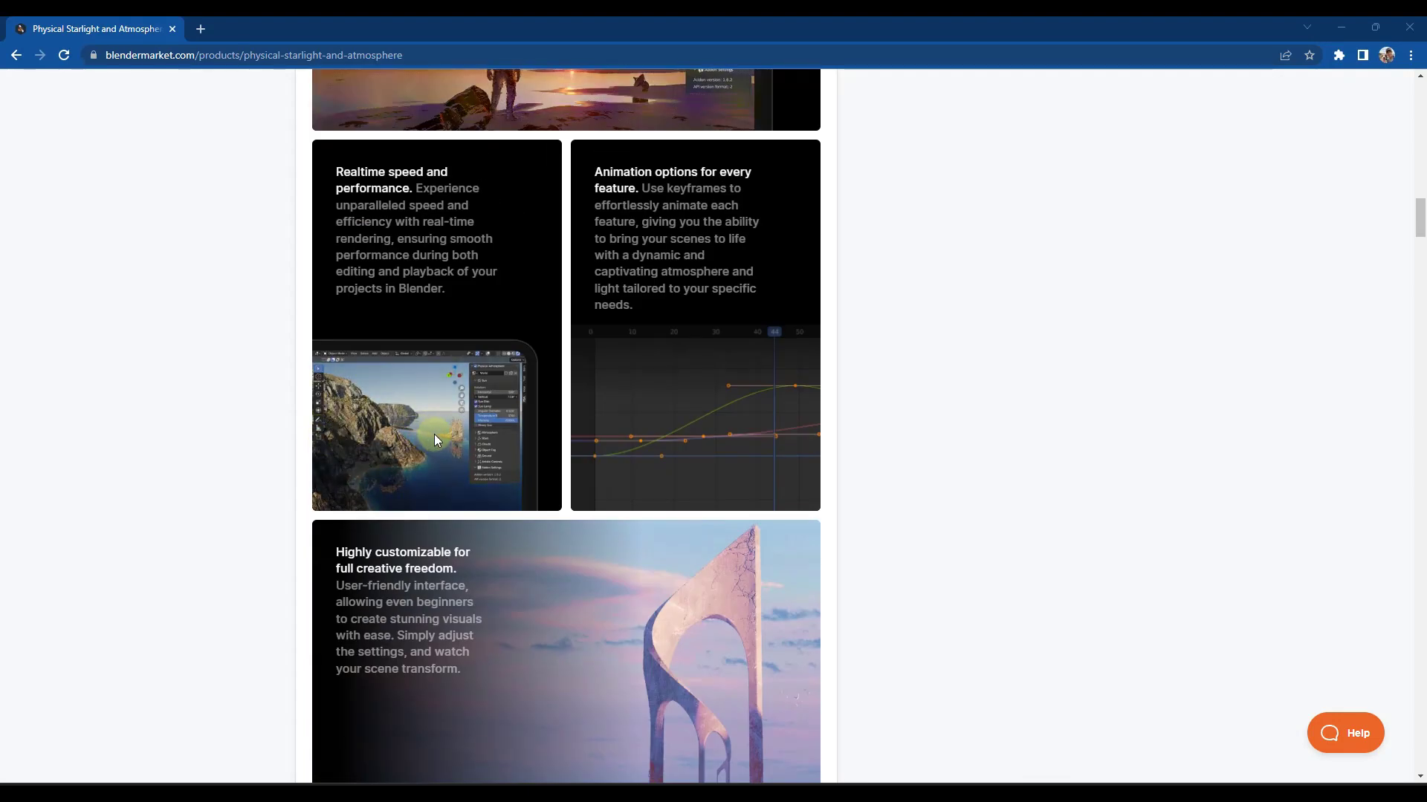
scroll(491, 471, "down", 5)
scroll(498, 380, "down", 20)
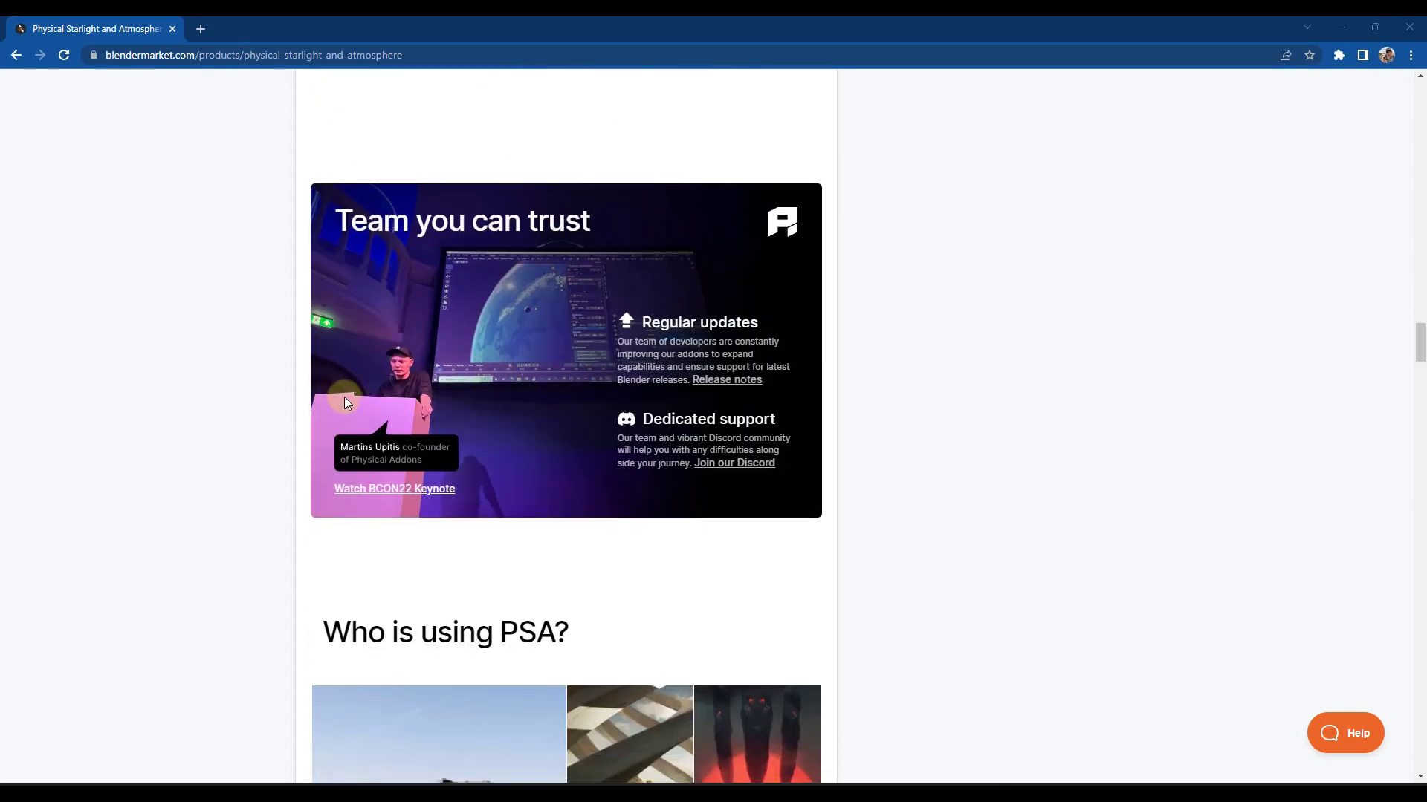
scroll(345, 397, "down", 11)
scroll(179, 434, "down", 3)
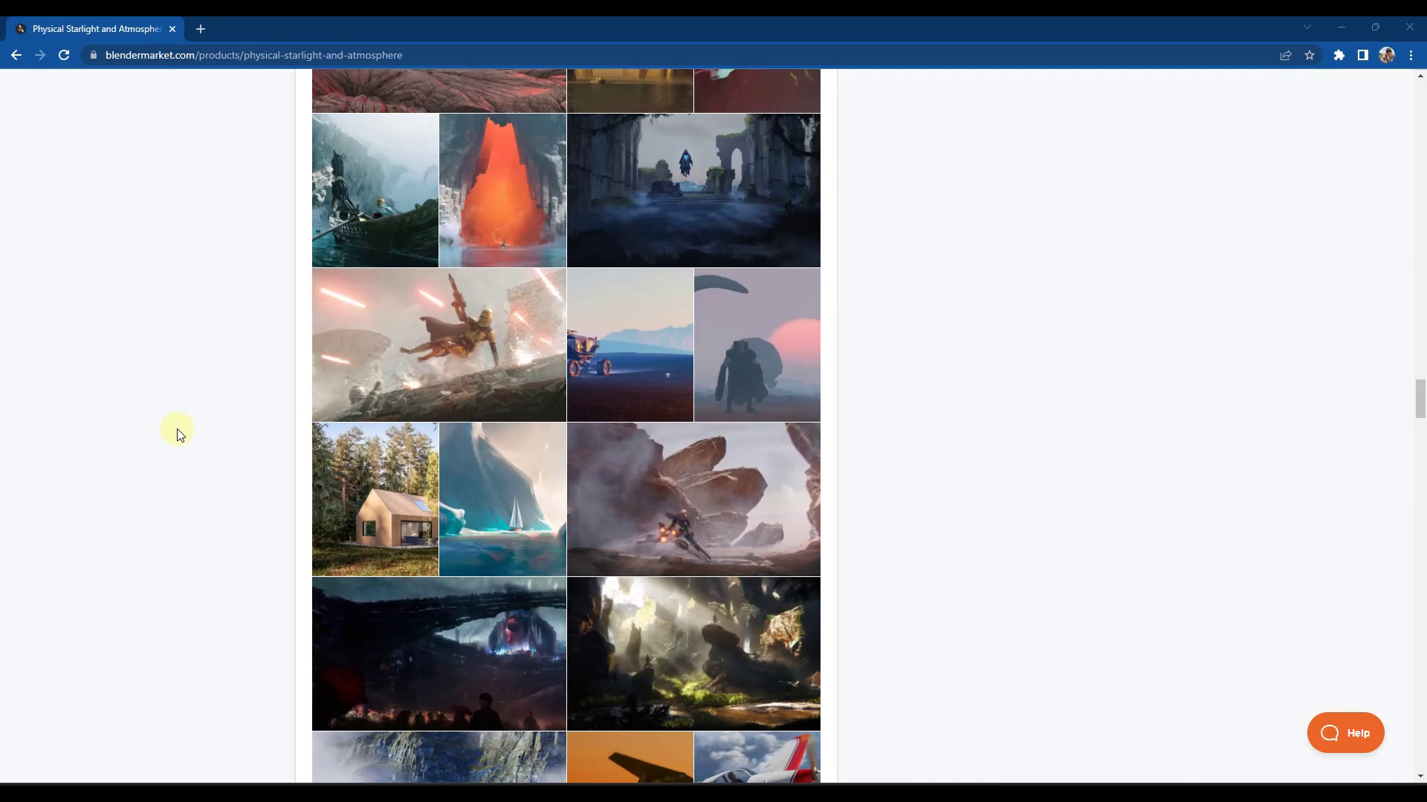
scroll(179, 434, "down", 9)
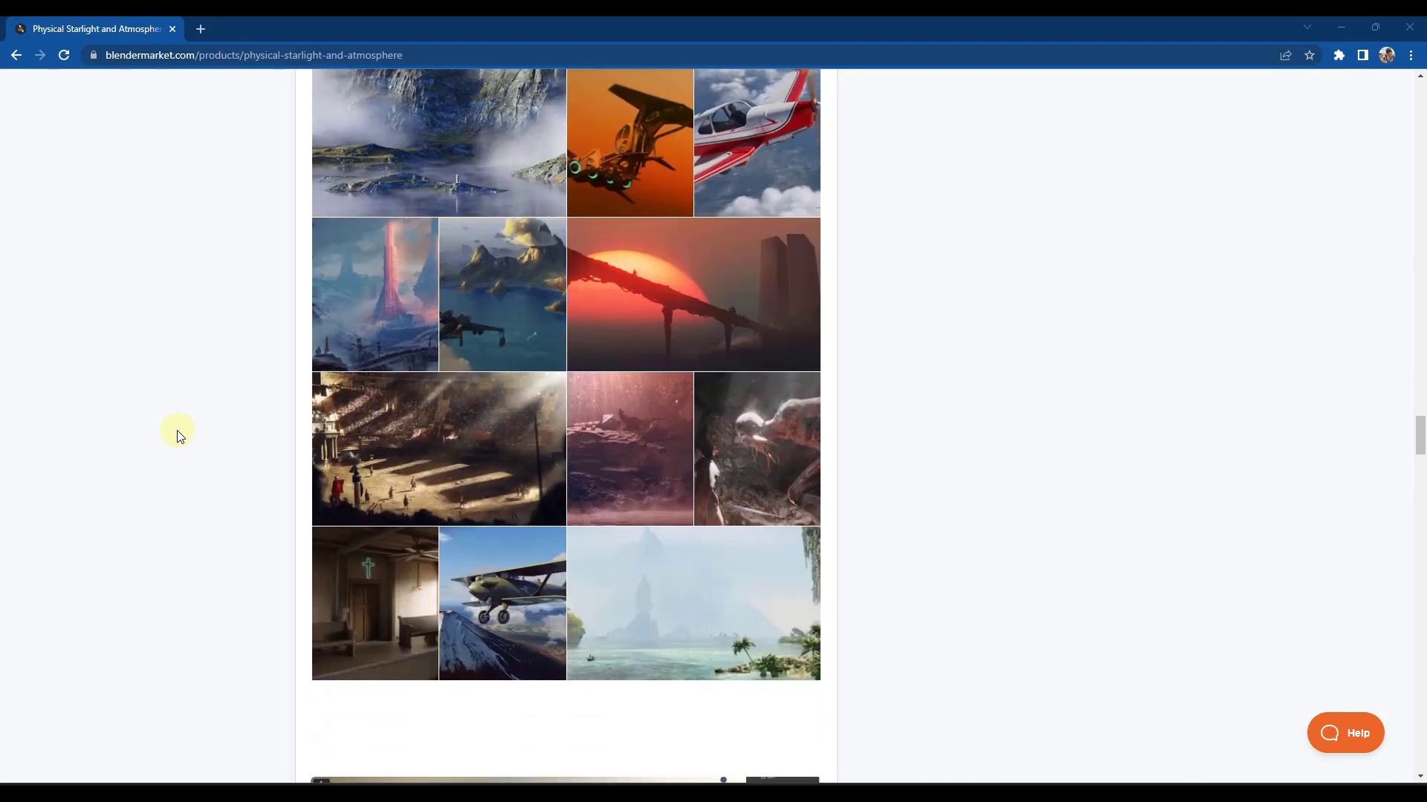
scroll(187, 434, "down", 8)
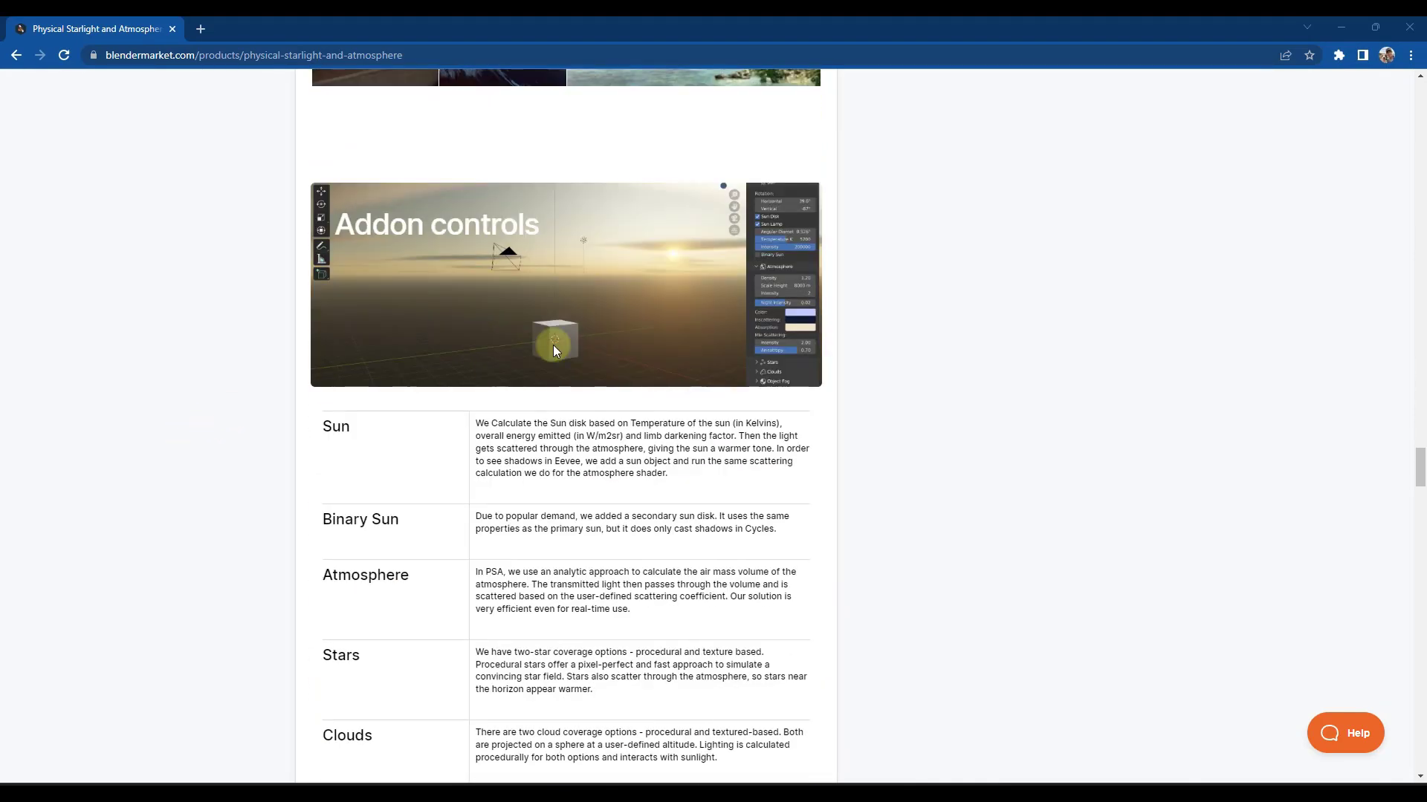
scroll(652, 560, "down", 5)
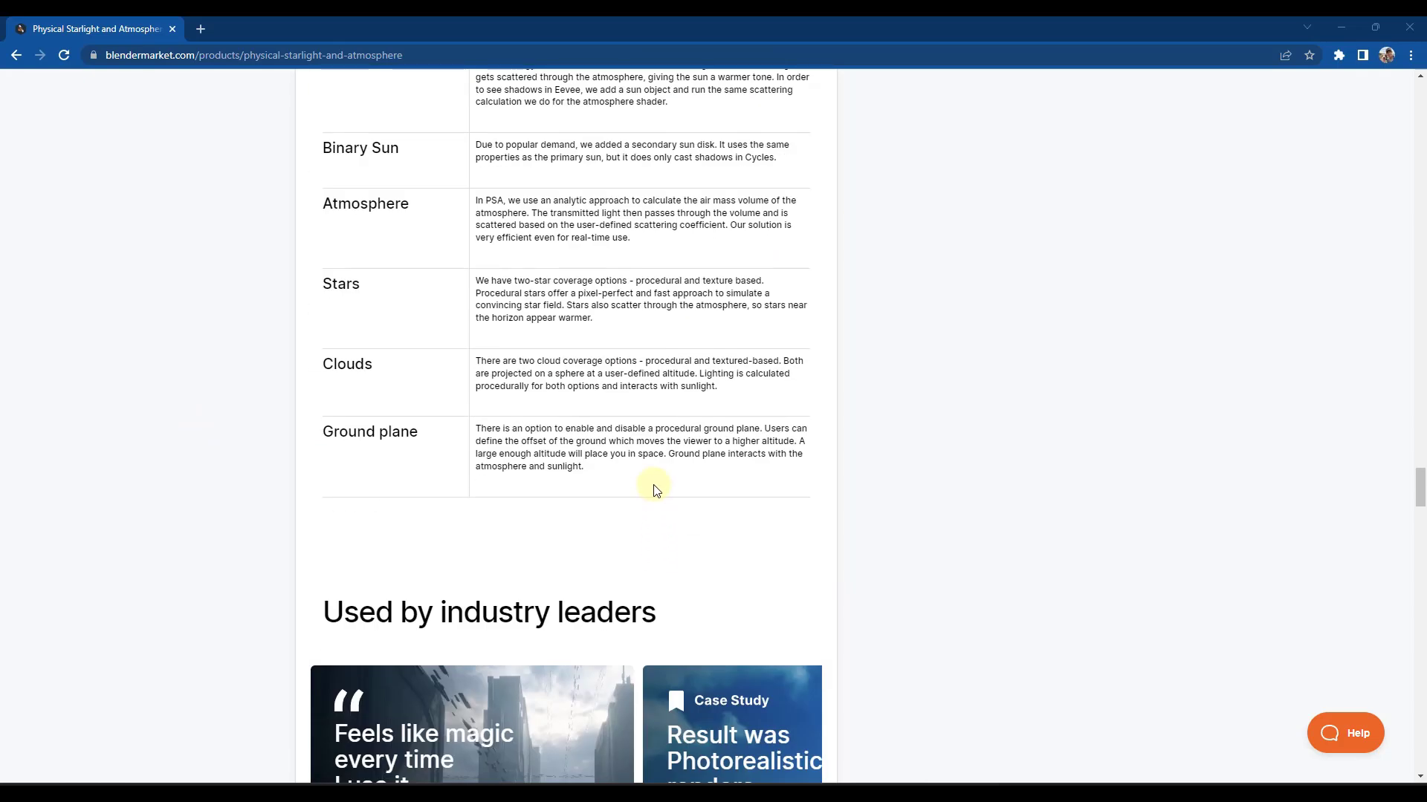
scroll(658, 461, "up", 2)
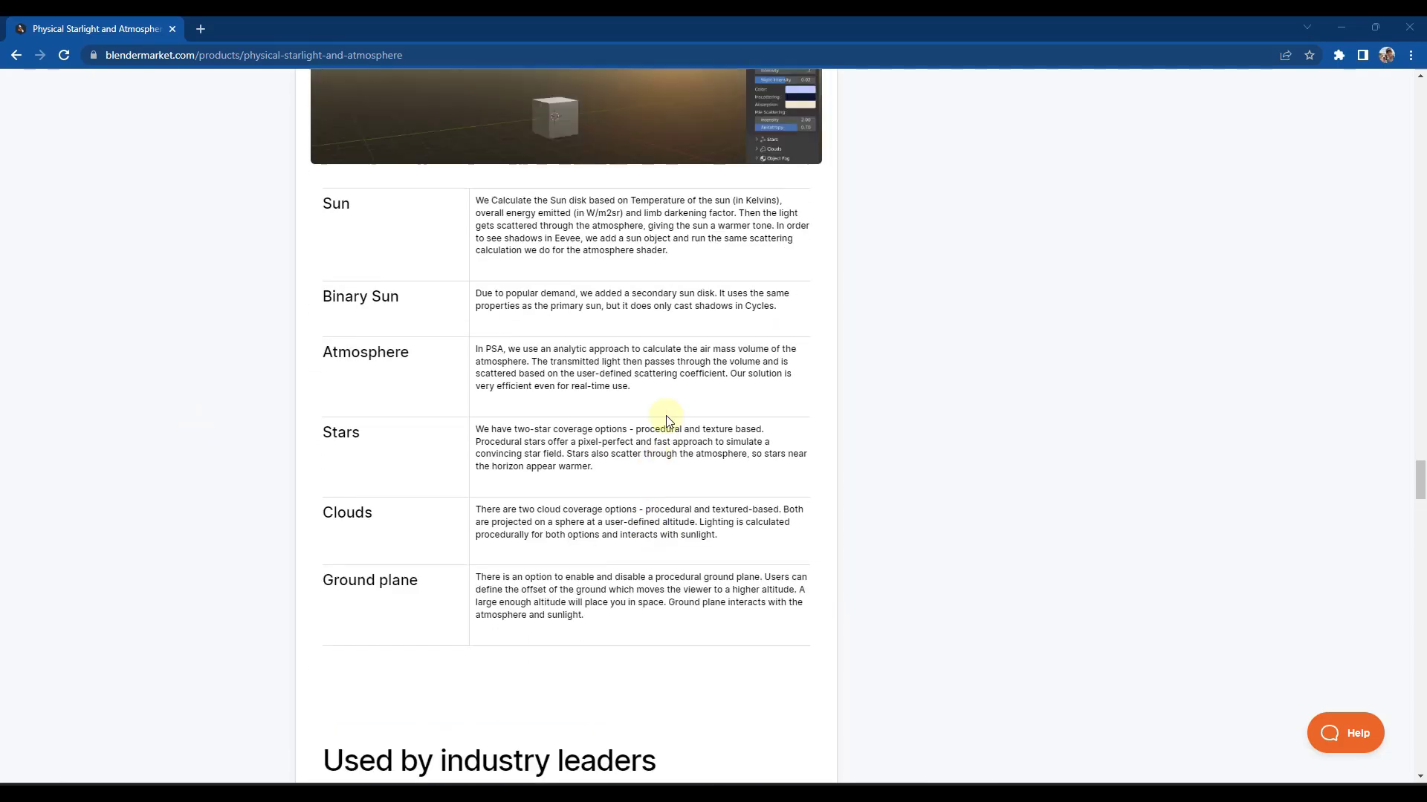
left_click(1345, 29)
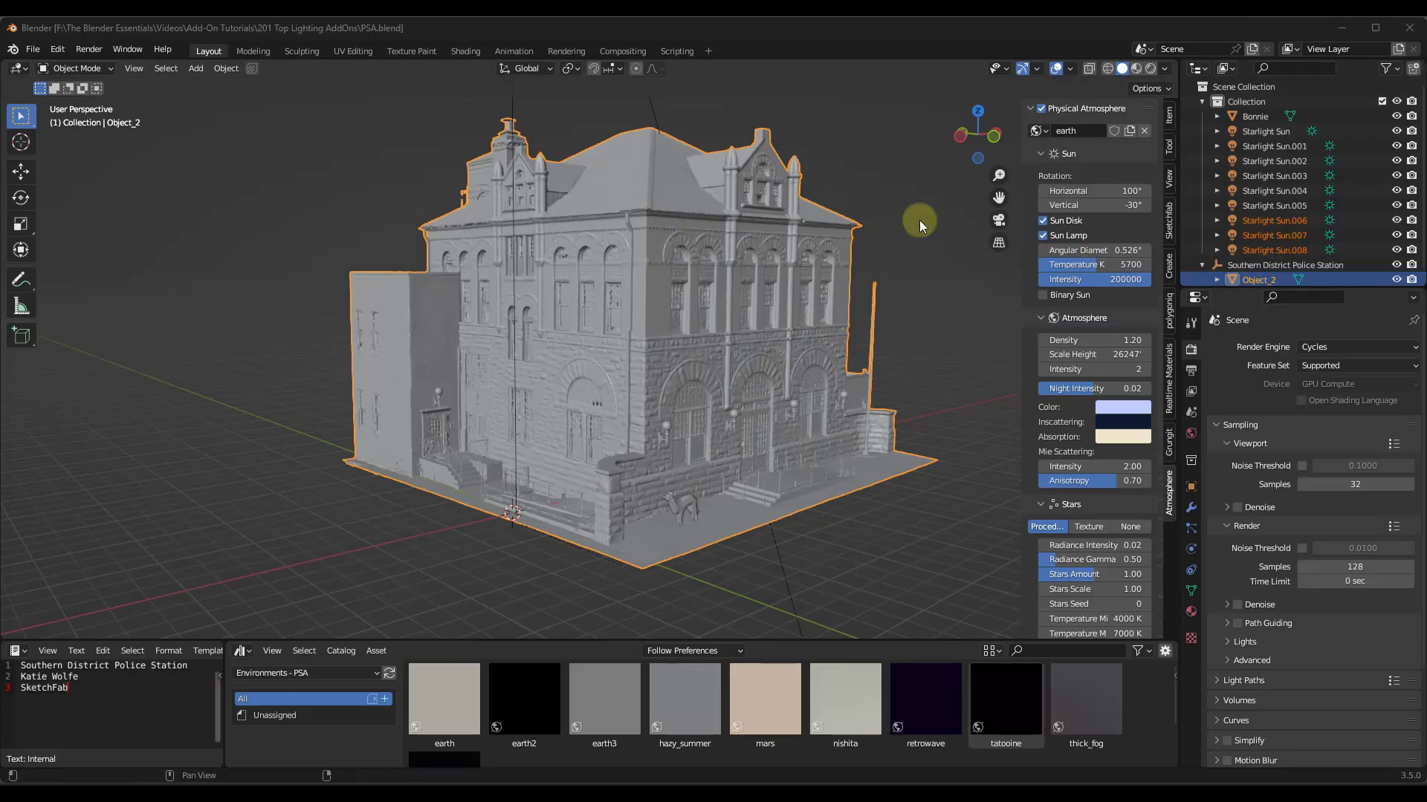
- Orbit around the police station and show it in Material Preview shading
middle_click_drag(787, 343, 786, 348)
middle_click_drag(684, 414, 617, 376)
scroll(595, 430, "up", 2)
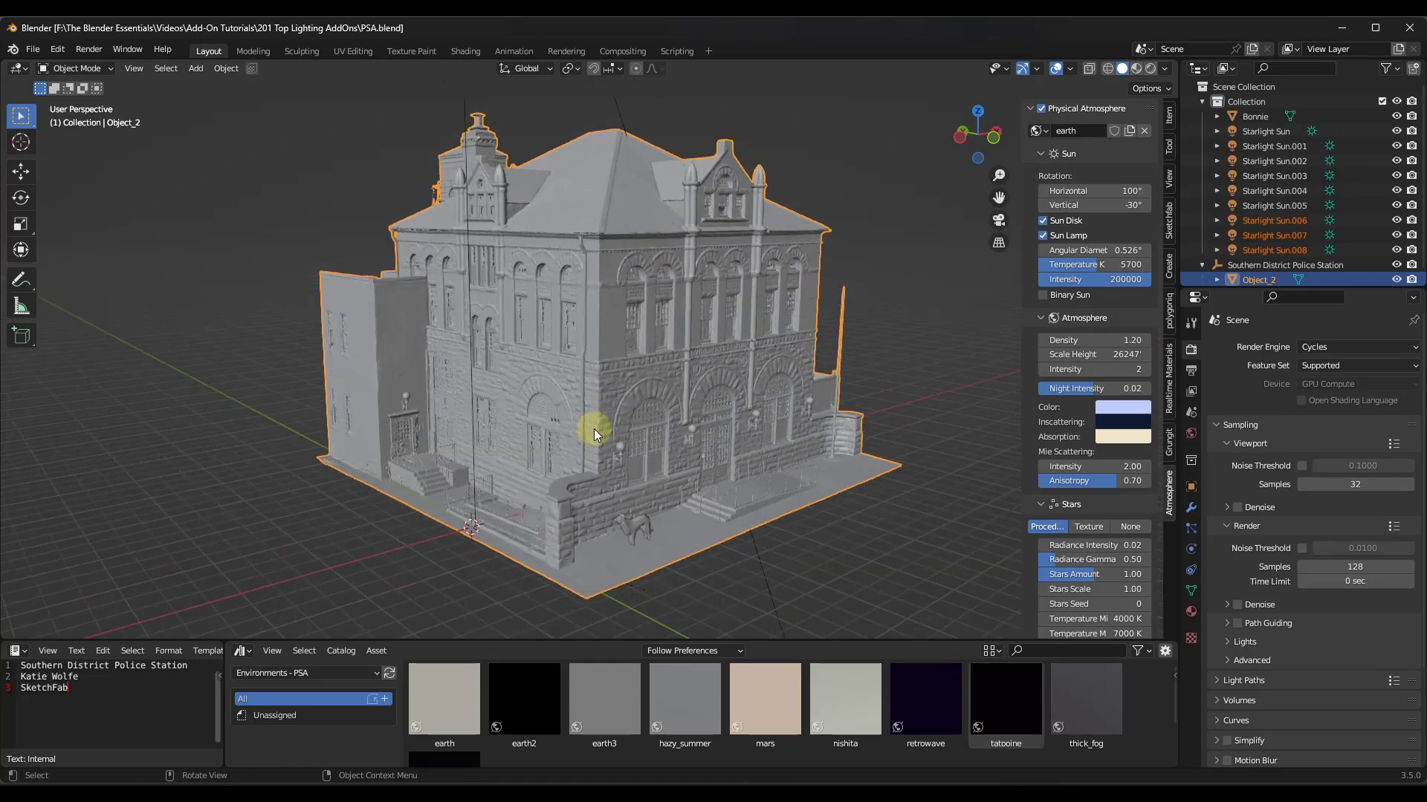
left_click(1135, 69)
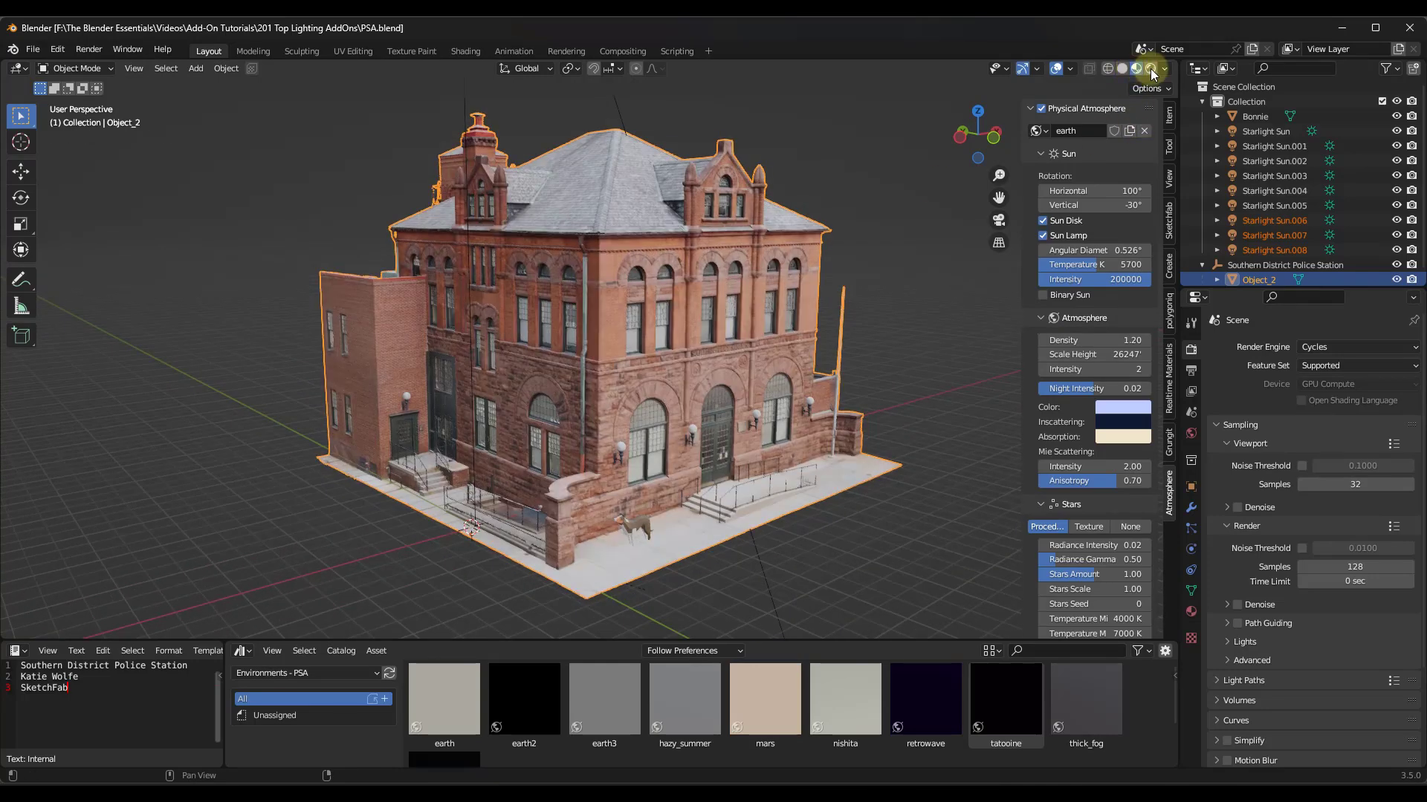
- Switch the render engine from Cycles to Eevee
left_click(1346, 346)
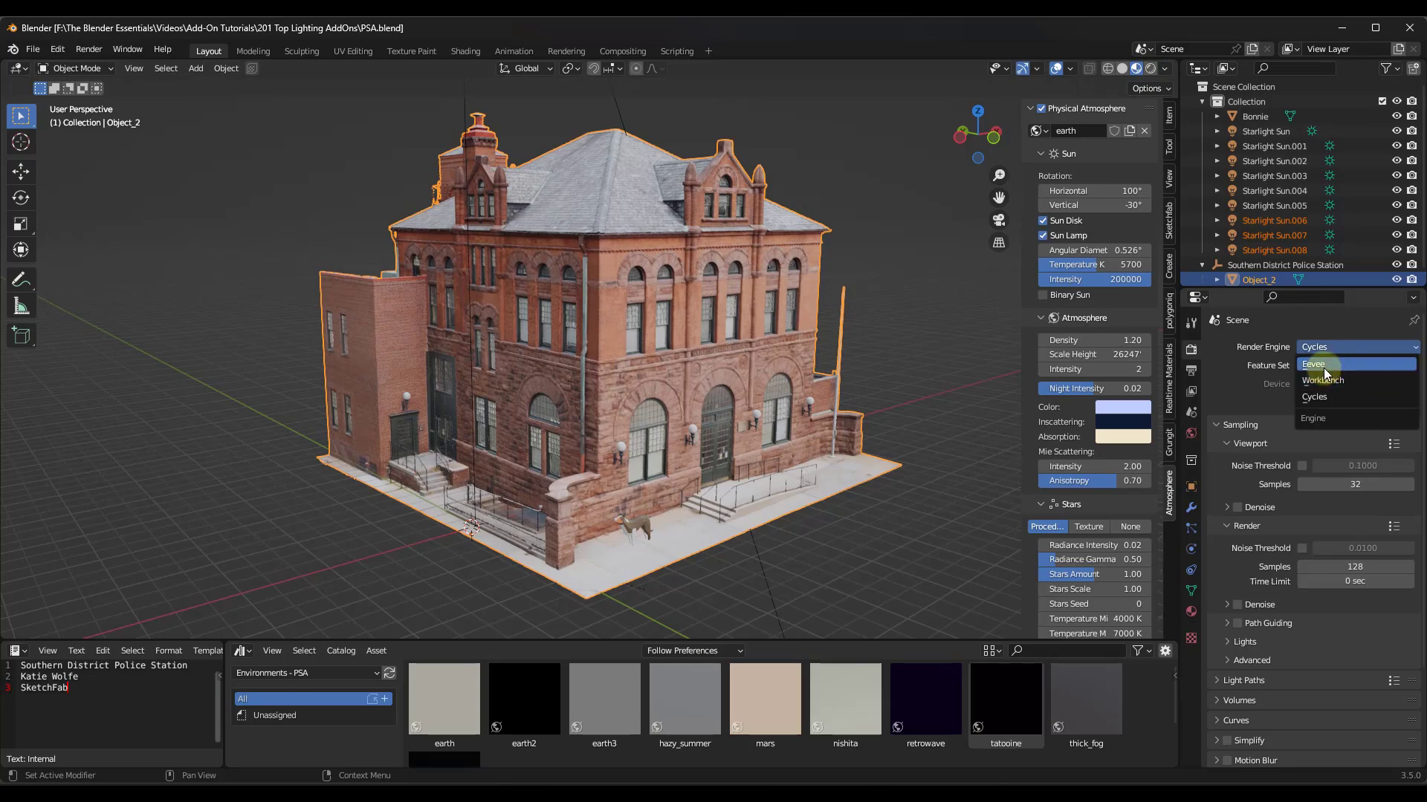
left_click(1323, 365)
scroll(603, 385, "down", 1)
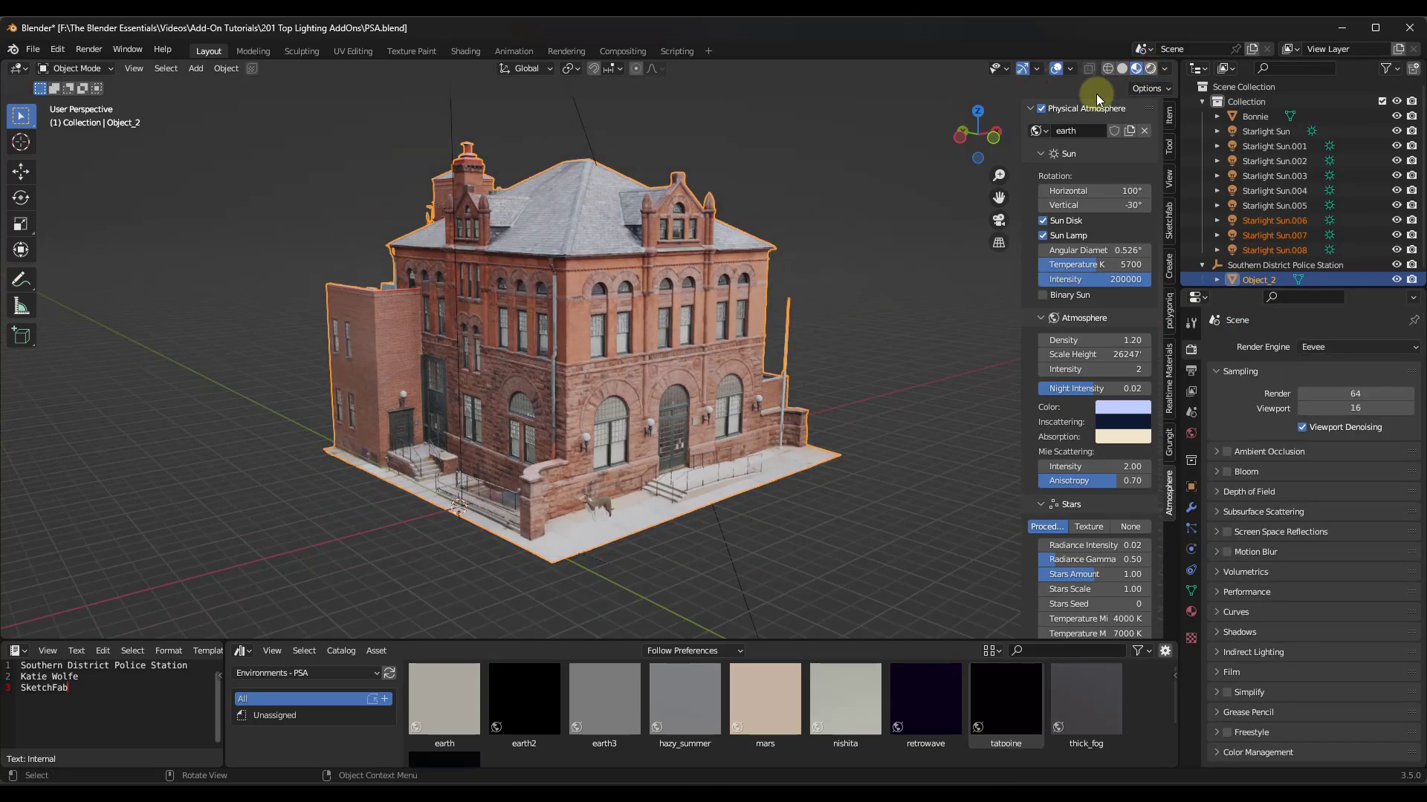
- Switch to Rendered shading and toggle Physical Atmosphere off and back on
left_click(1151, 69)
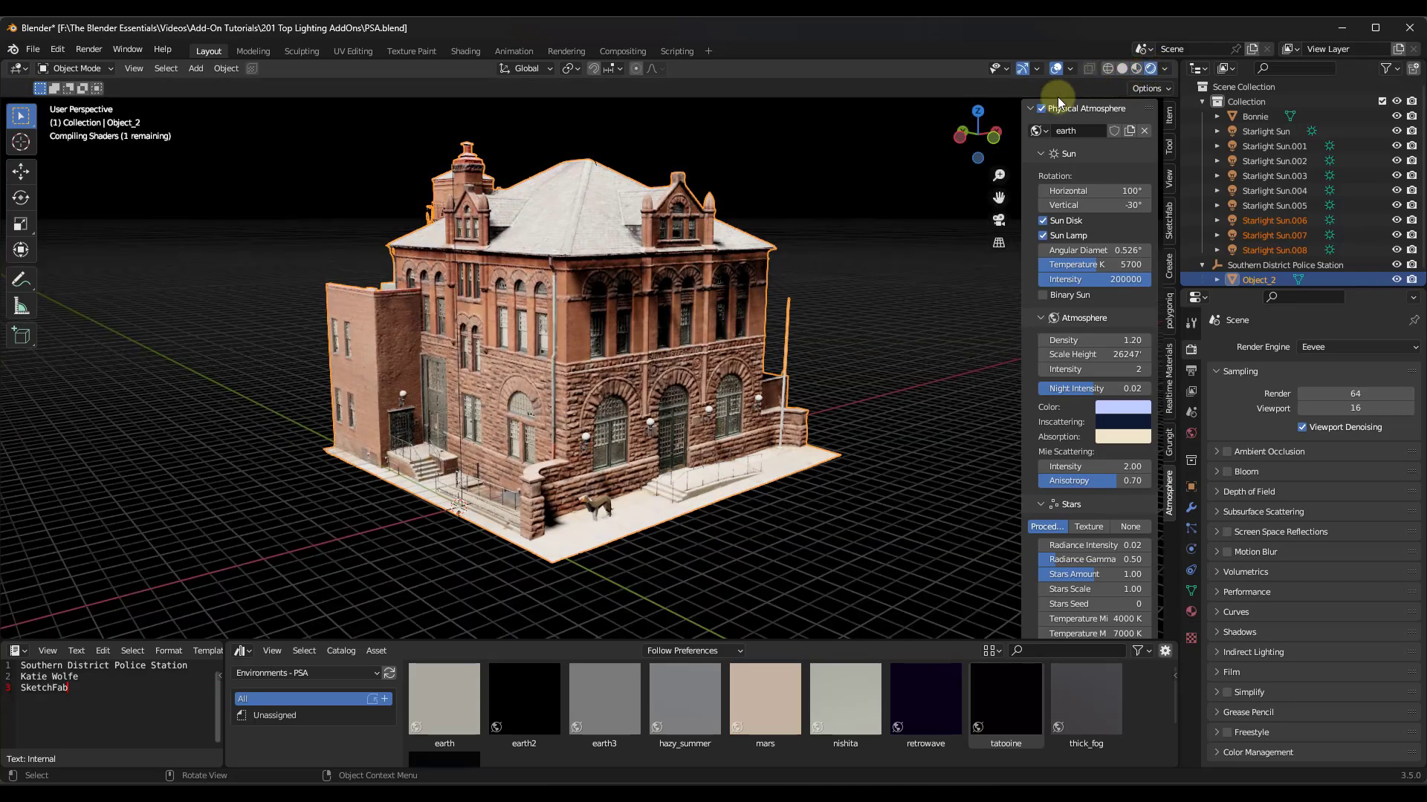
left_click(1041, 110)
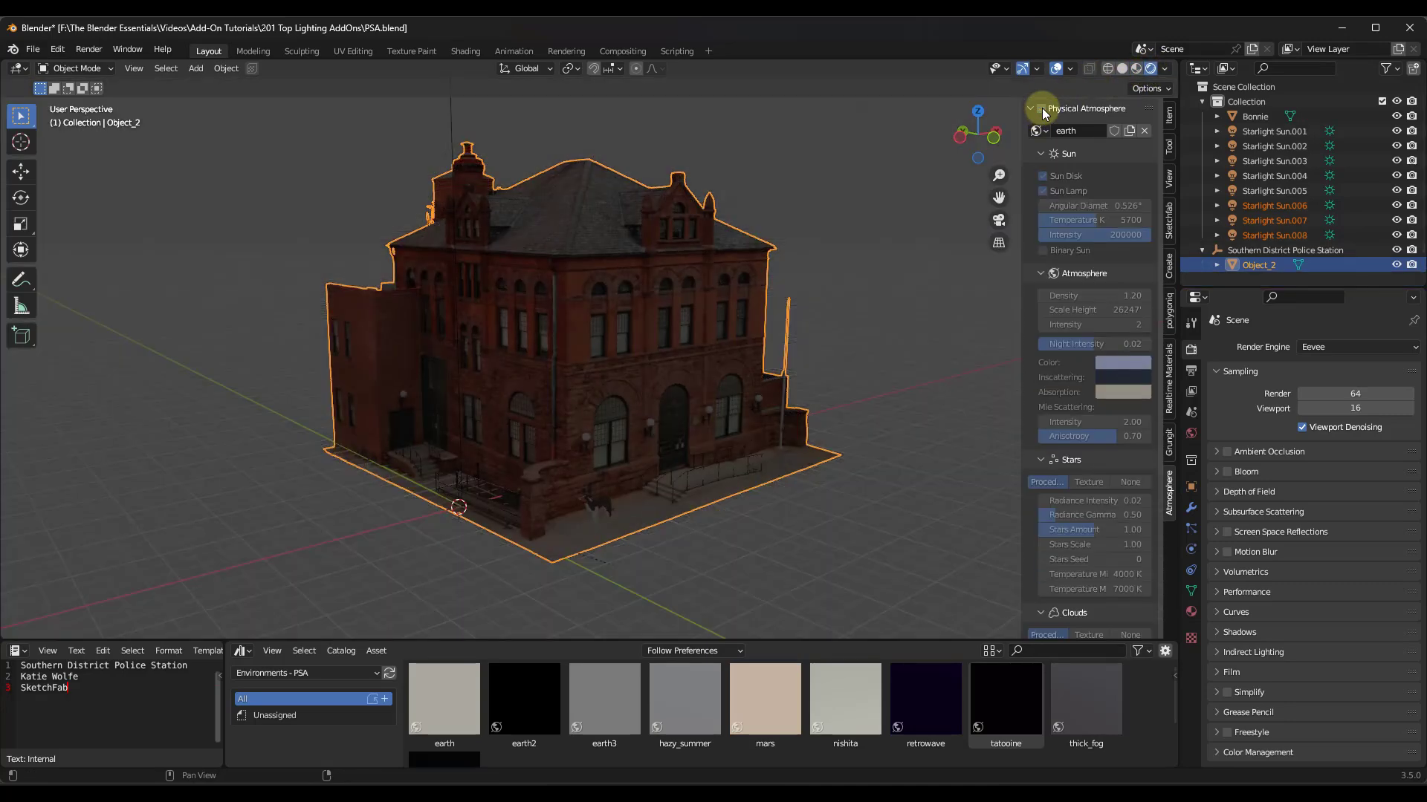
left_click(1041, 109)
mouse_move(702, 419)
middle_mouse_down()
mouse_move(672, 410)
mouse_move(684, 398)
mouse_move(862, 410)
mouse_move(705, 413)
middle_mouse_up()
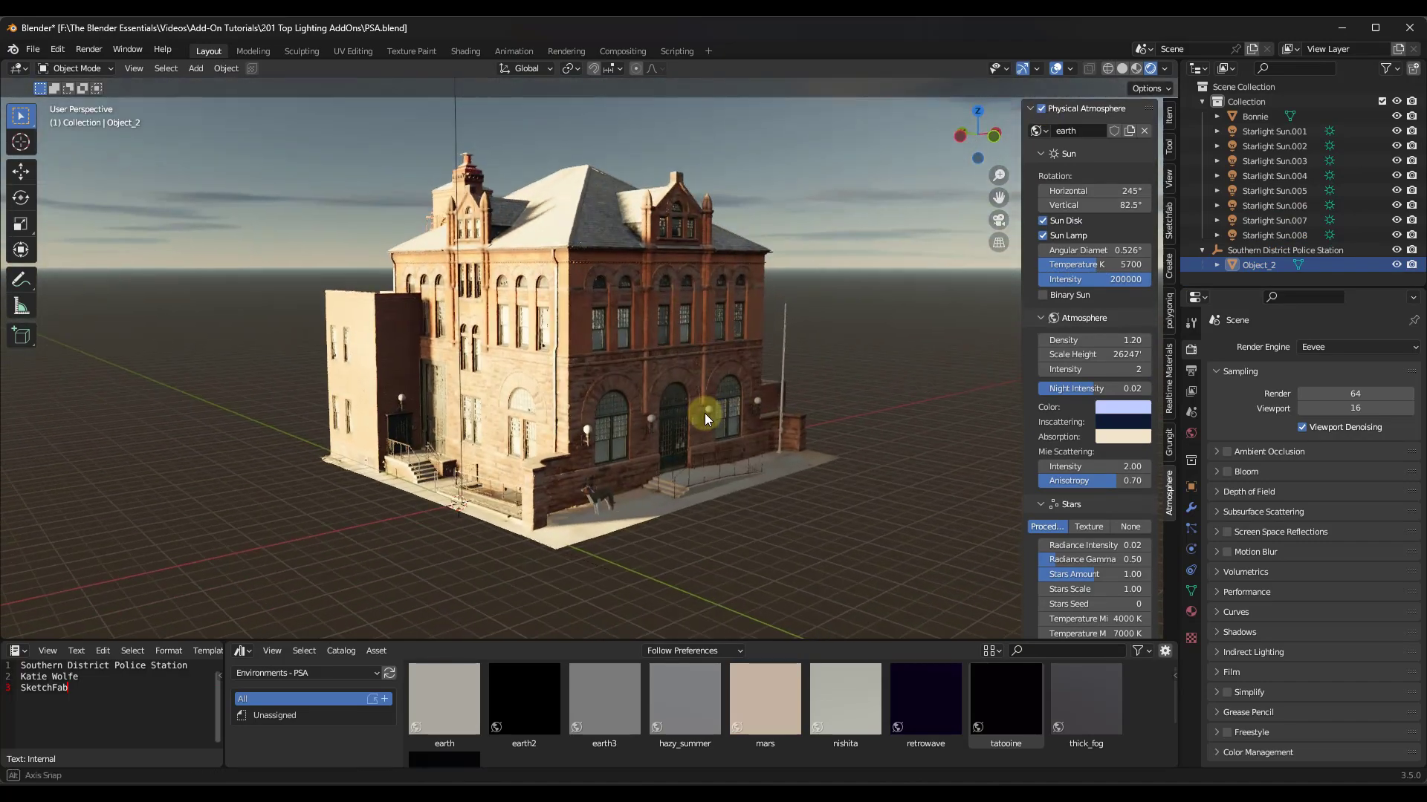
scroll(704, 413, "up", 2)
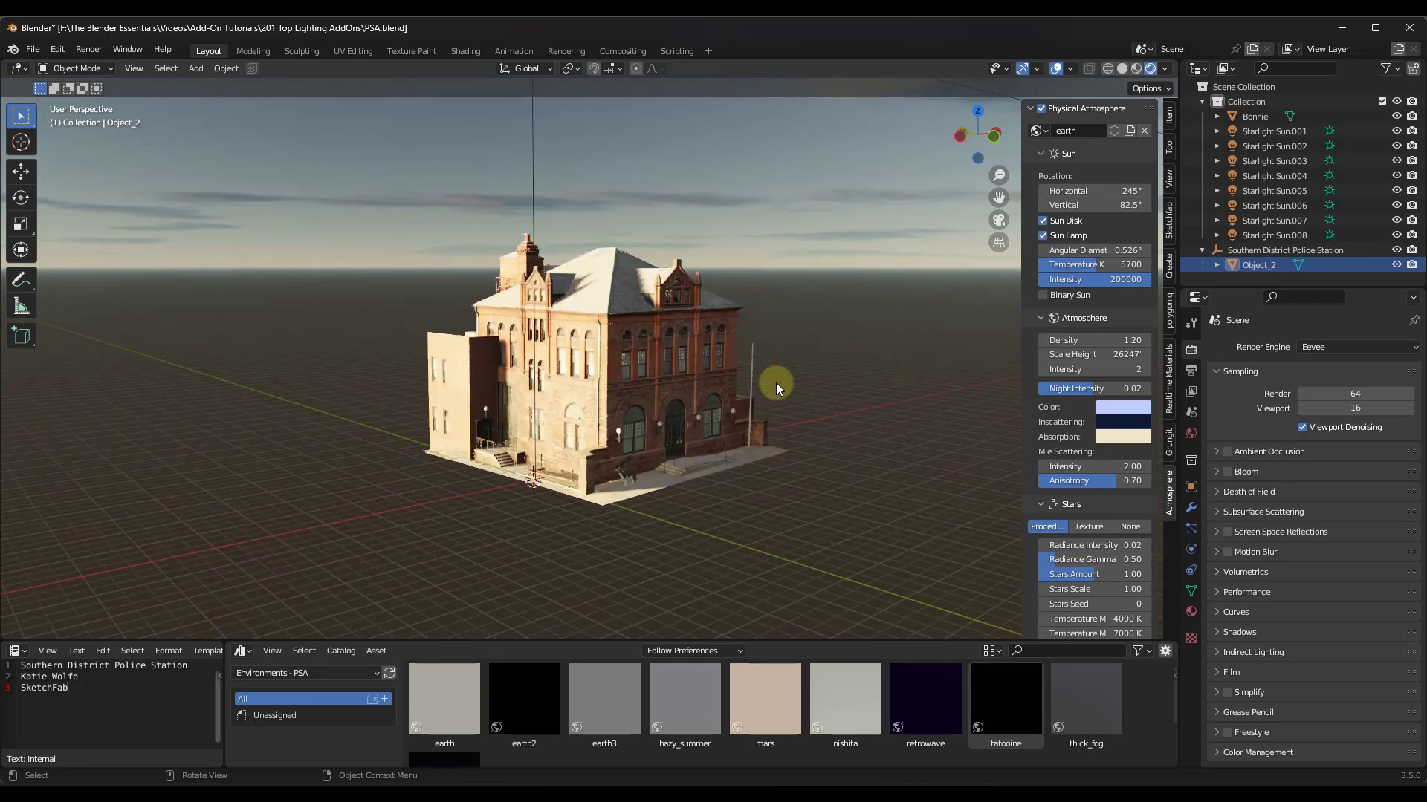
scroll(602, 351, "up", 1)
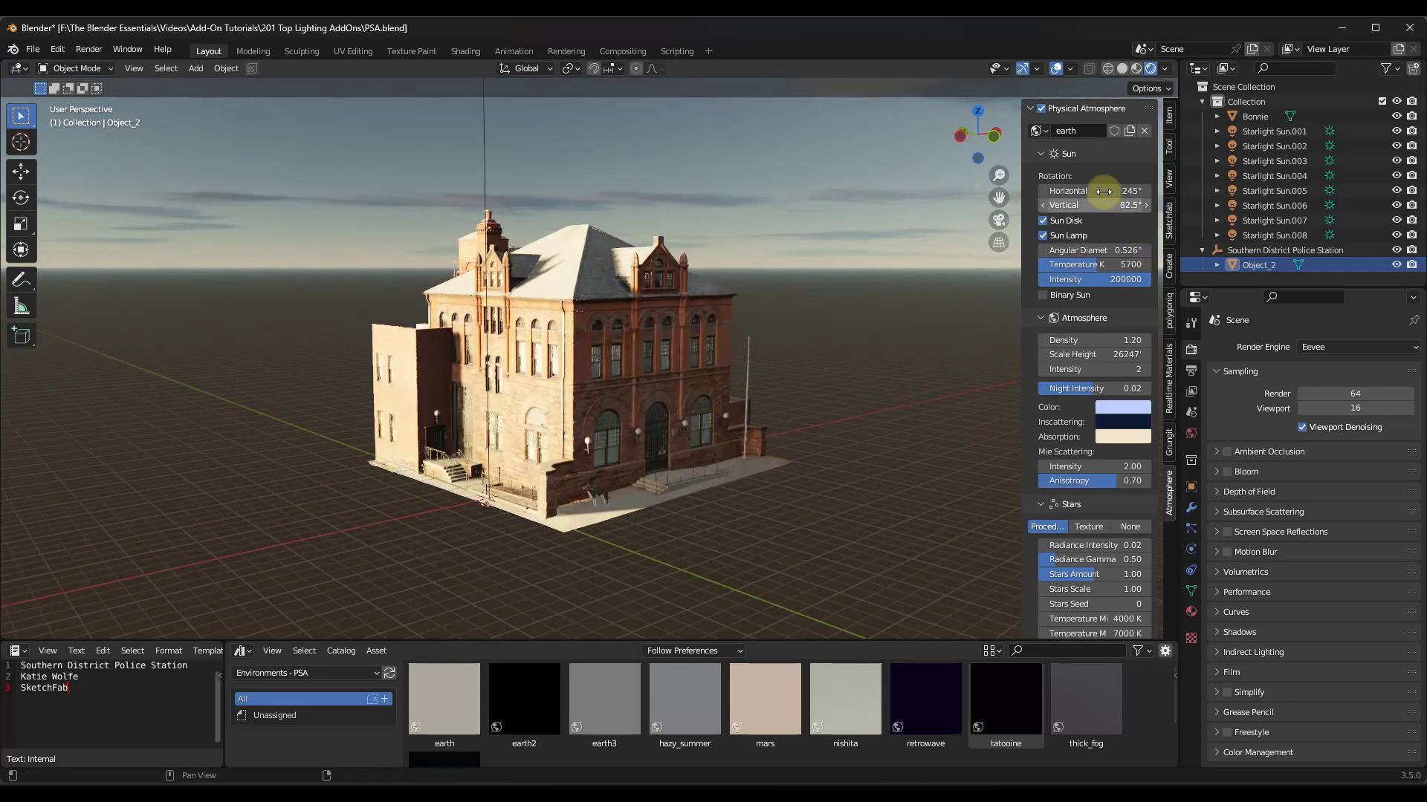
- Turn the sun to 293° horizontal and 73.7° vertical rotation
left_click_drag(1097, 191, 690, 283)
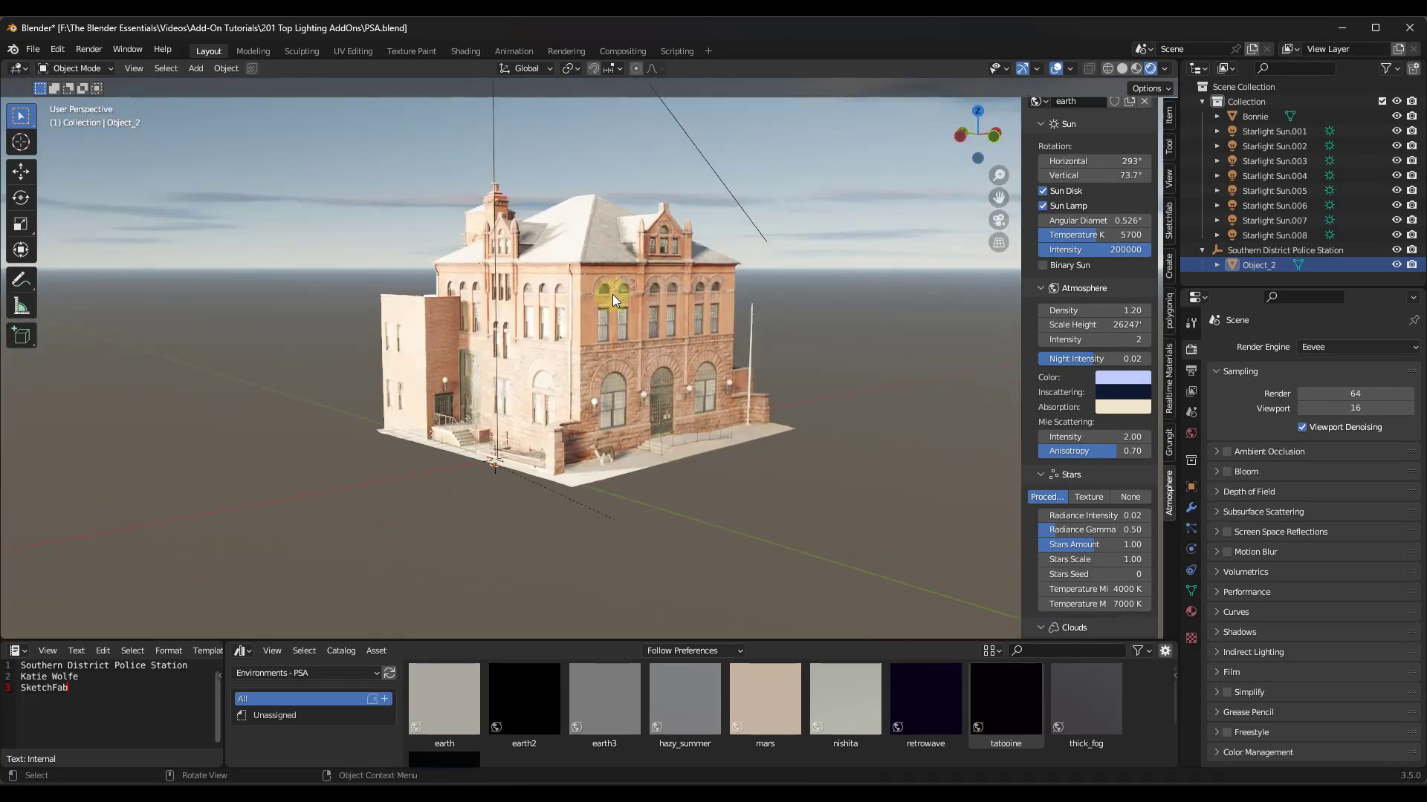
scroll(613, 295, "up", 1)
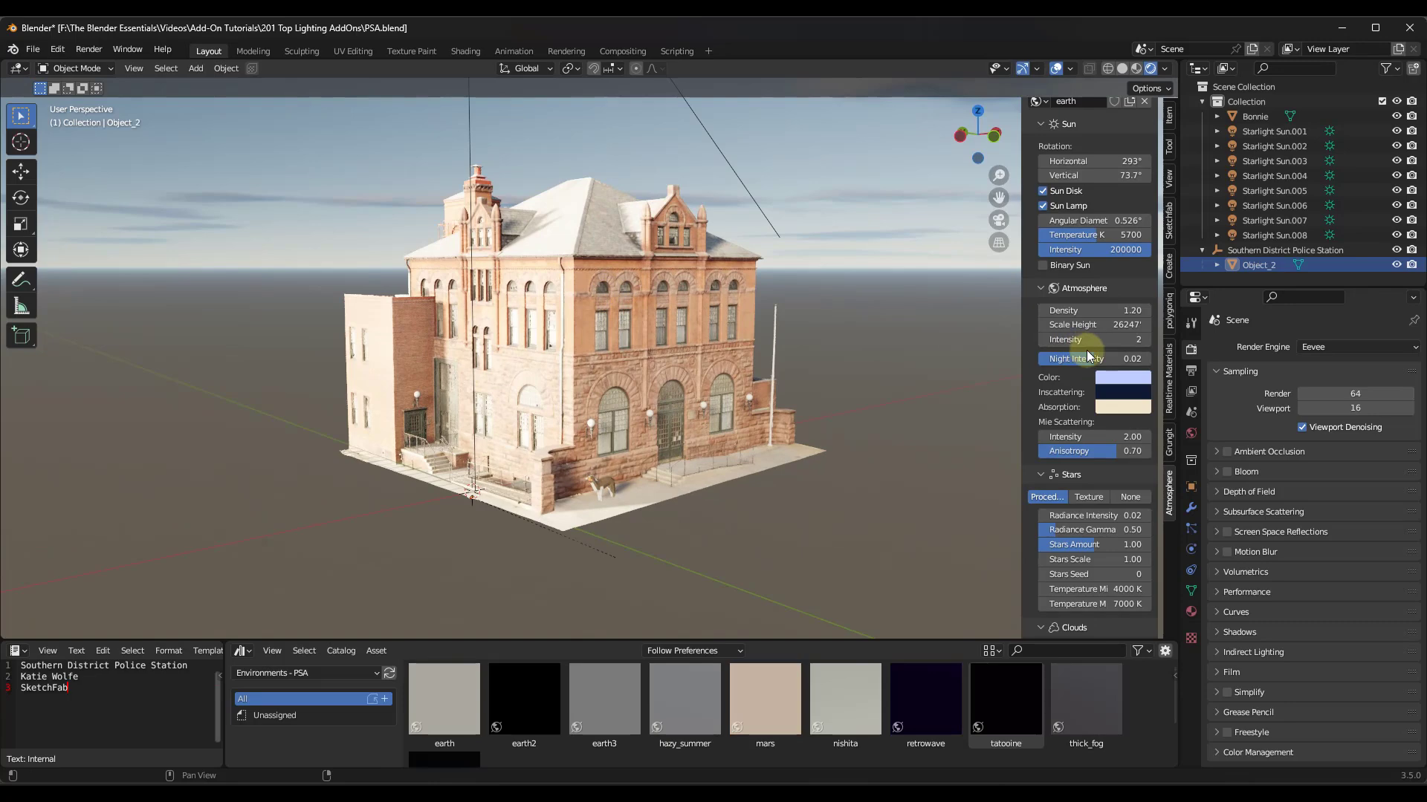
scroll(1086, 350, "down", 8)
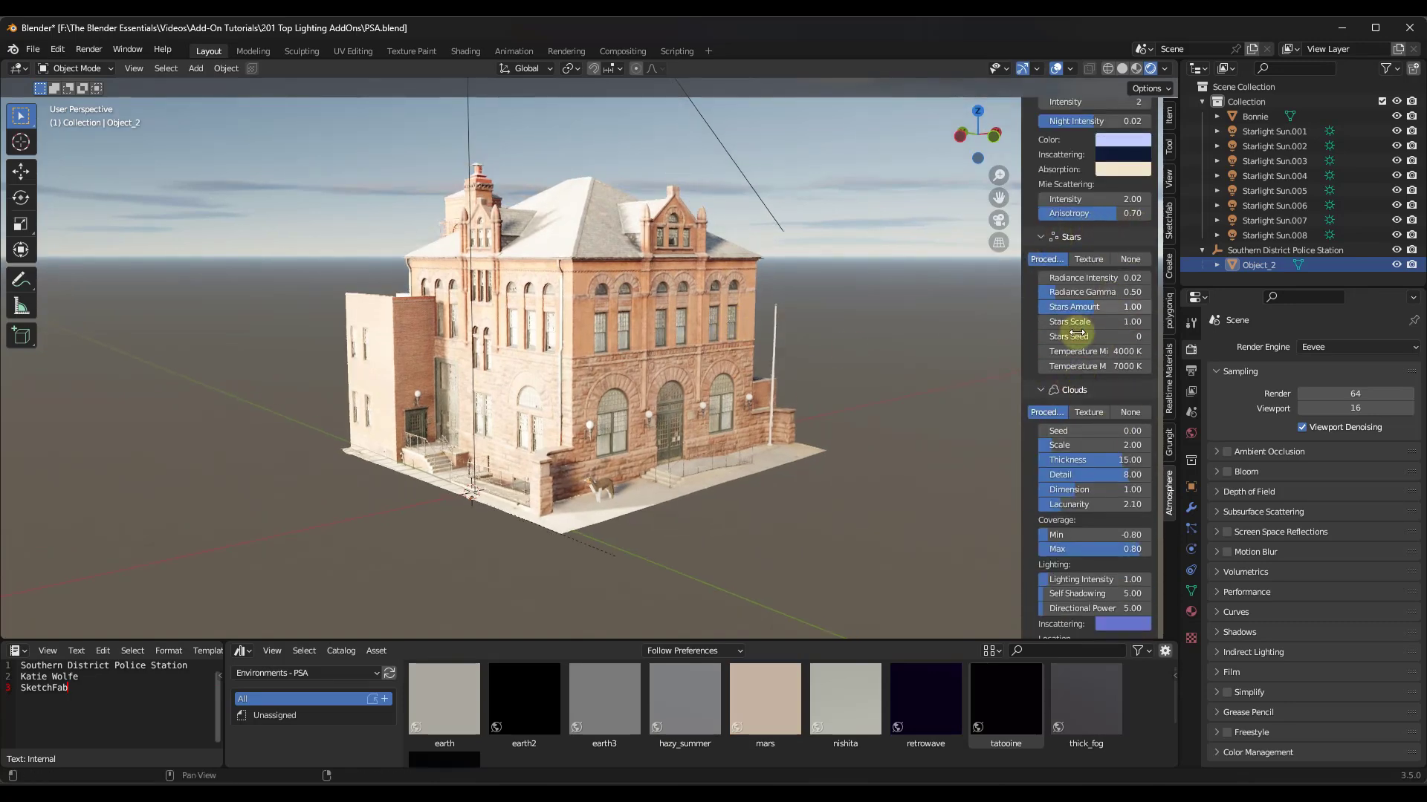
- Enable the atmosphere's Ground and set Ground Offset to 0'
scroll(1108, 330, "down", 5)
scroll(1107, 330, "down", 6)
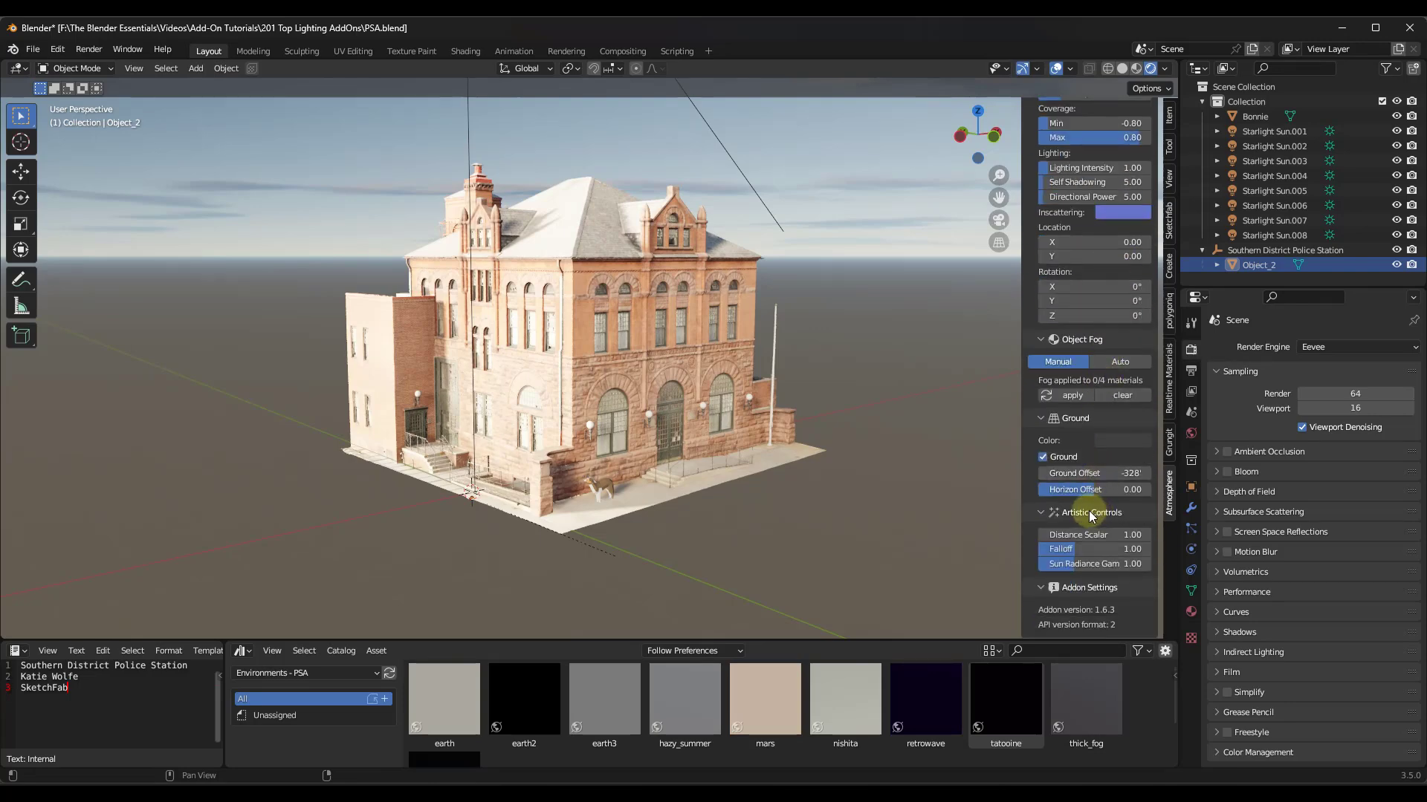
left_click(1043, 456)
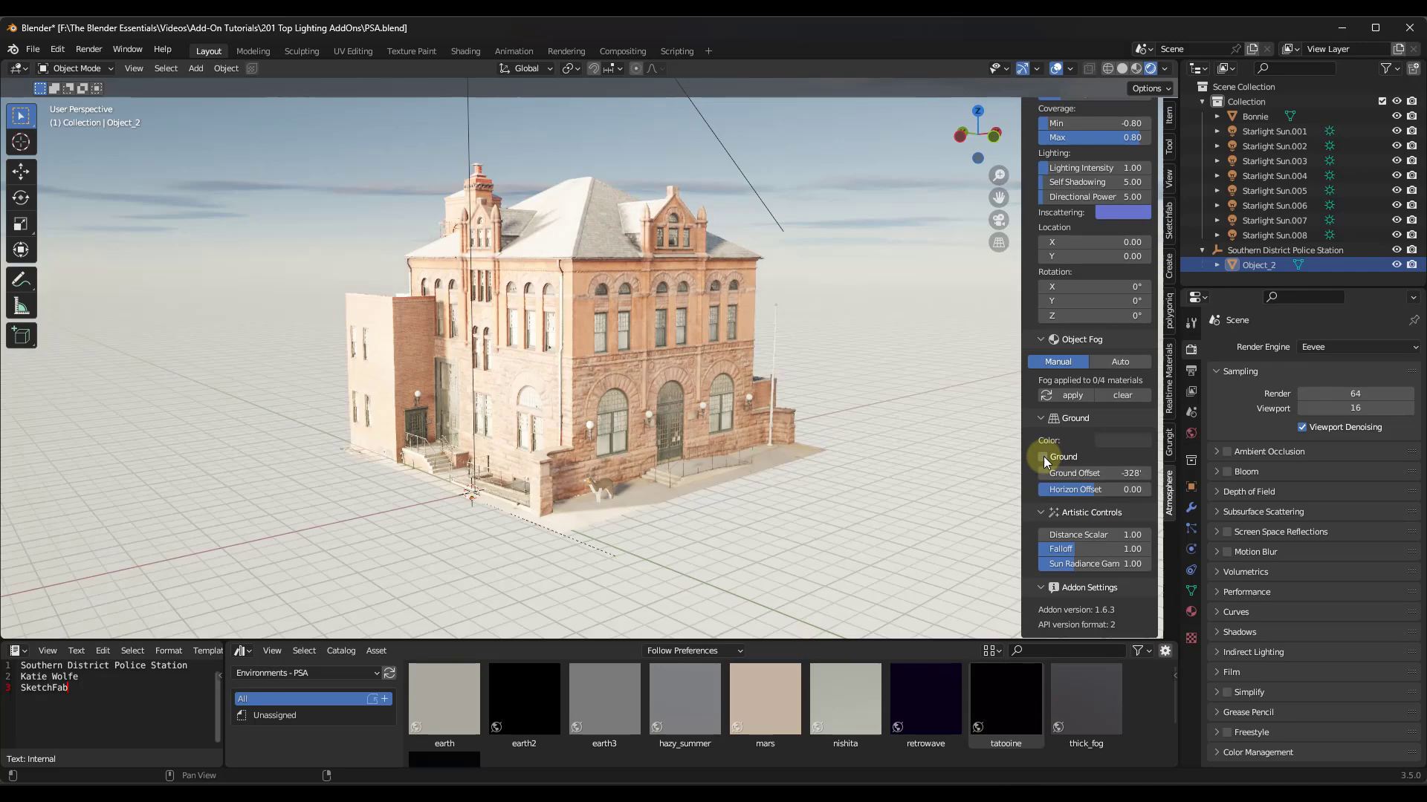
left_click(1043, 456)
left_click(1043, 456)
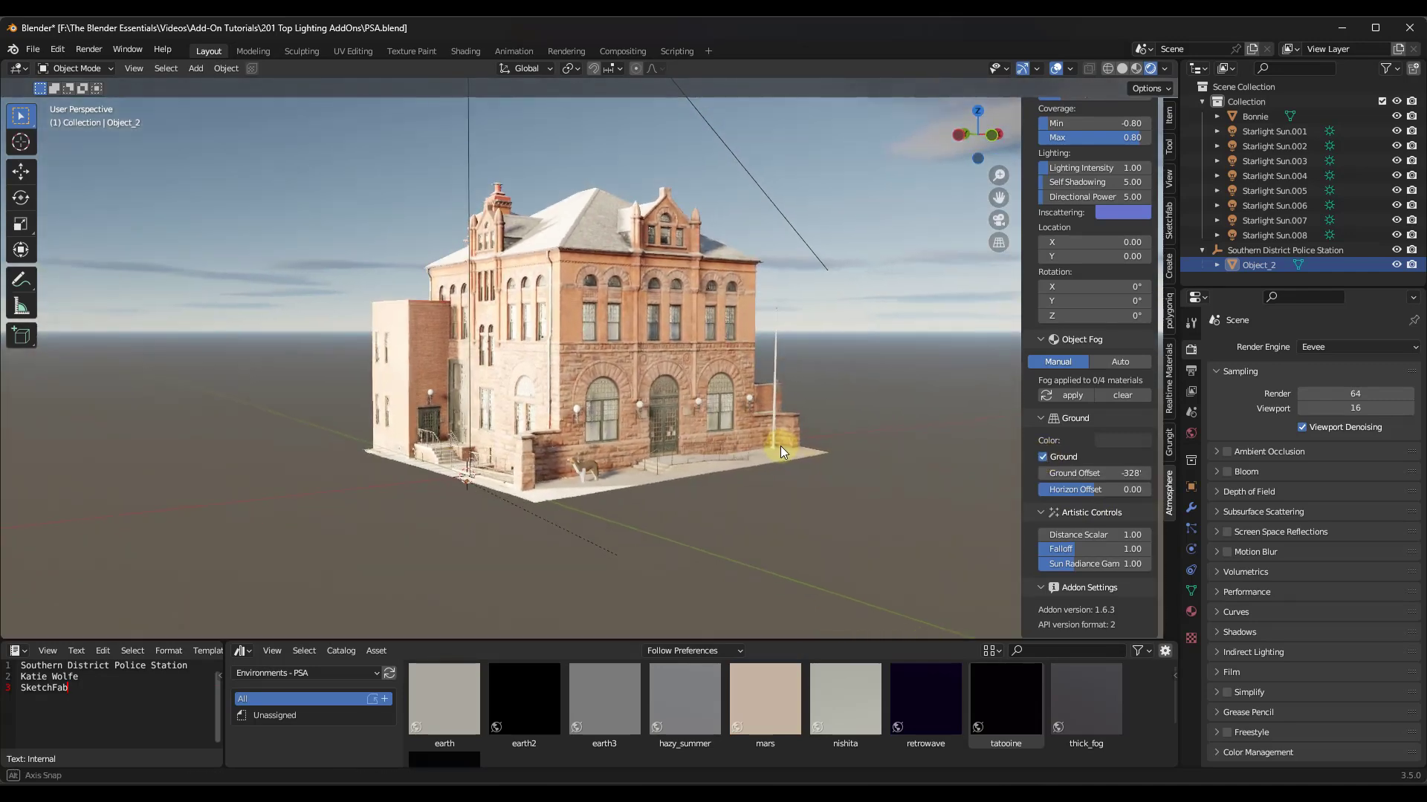
left_click_drag(1105, 473, 787, 474)
left_click_drag(883, 474, 821, 457)
- Set Horizon Offset to 0.00 and change the Clouds Seed to 26.37
left_click_drag(1092, 489, 742, 490)
key("Return")
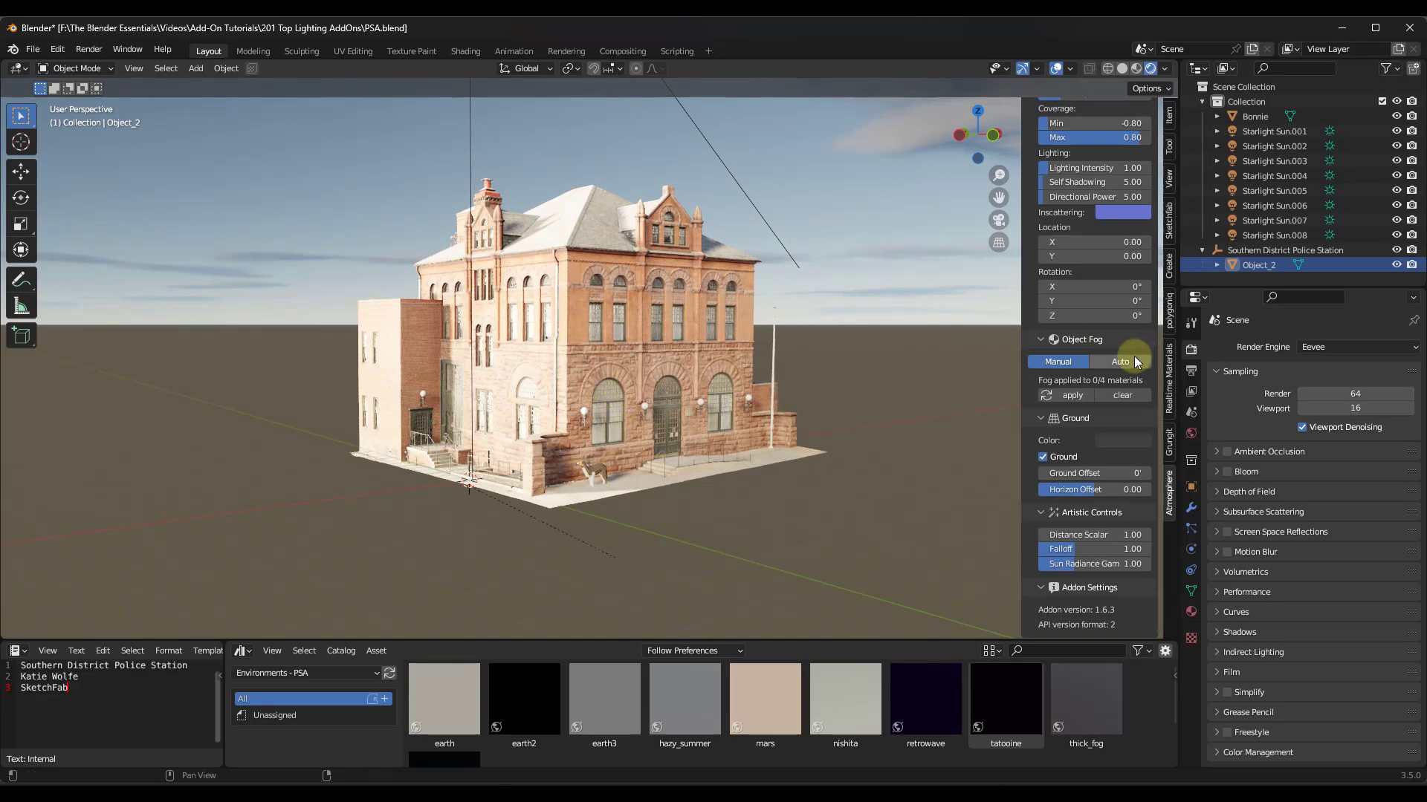
scroll(1105, 327, "up", 8)
left_click_drag(1066, 318, 1099, 331)
- Enlarge the clouds (thickness 14.87) and drop the sun to 119° vertical for night
left_click_drag(1114, 345, 720, 345)
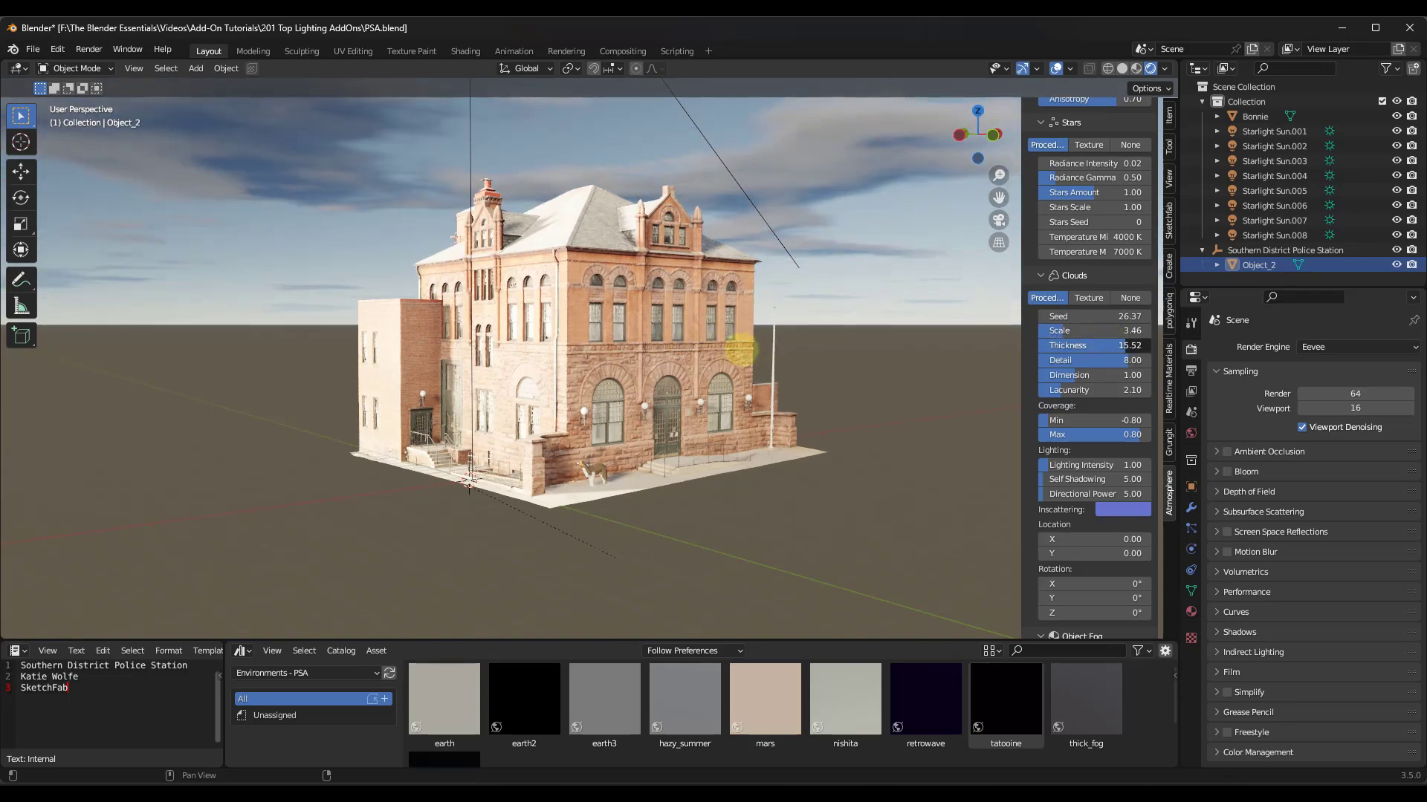
scroll(1085, 404, "up", 6)
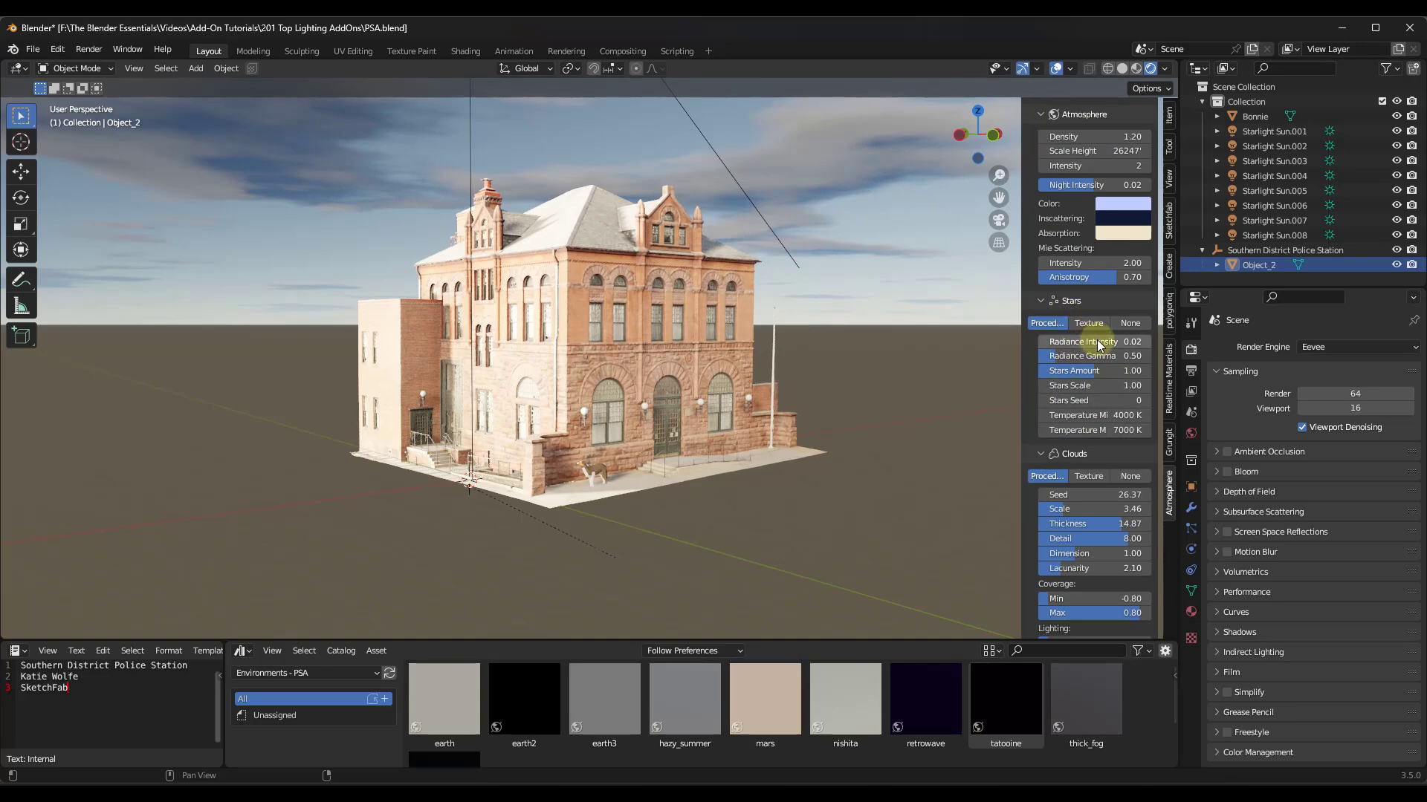
scroll(1096, 341, "up", 6)
left_click_drag(1093, 180, 691, 358)
- Brighten the stars with Radiance Gamma 0.44 and Stars Amount 1.29
scroll(1082, 345, "down", 6)
left_click_drag(1074, 370, 754, 385)
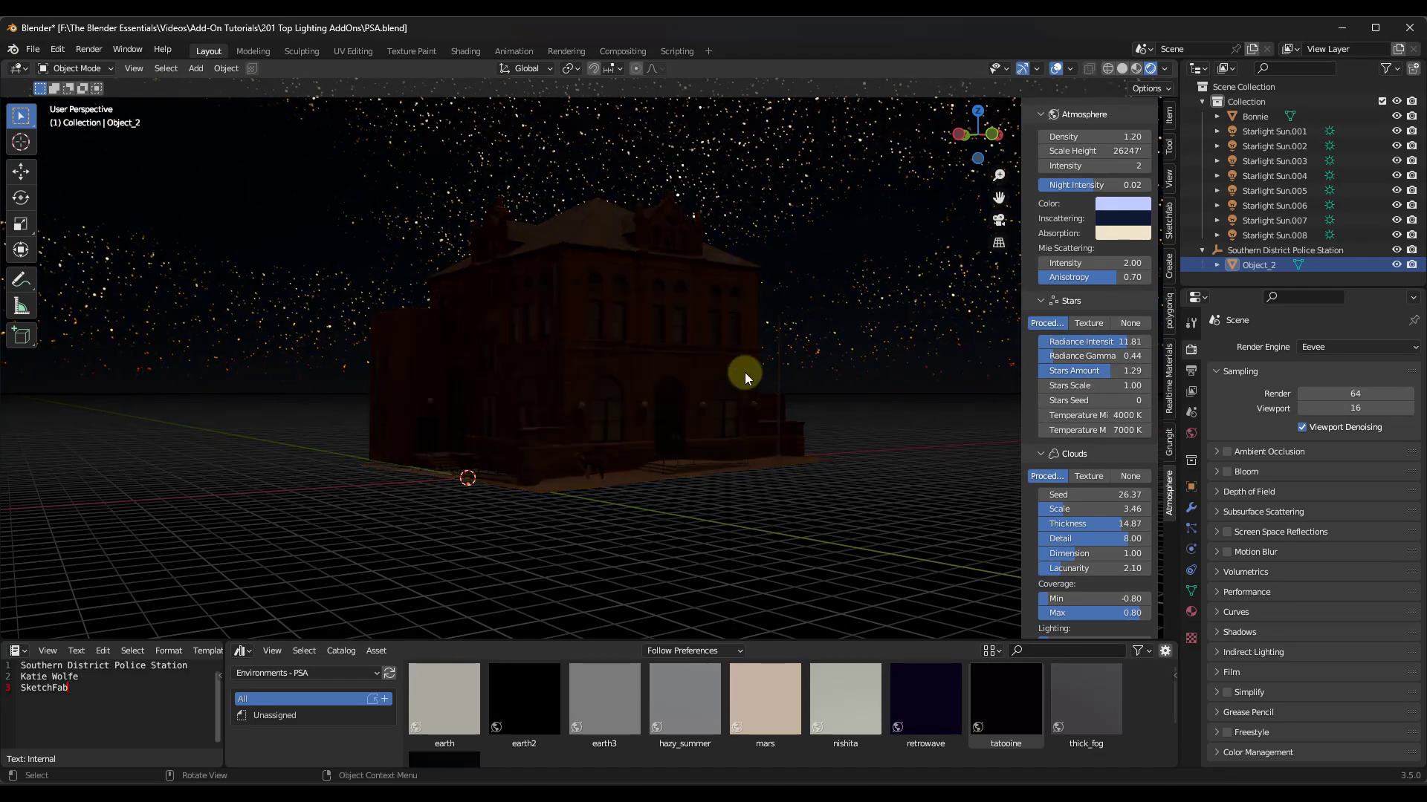
middle_click_drag(744, 372, 729, 381)
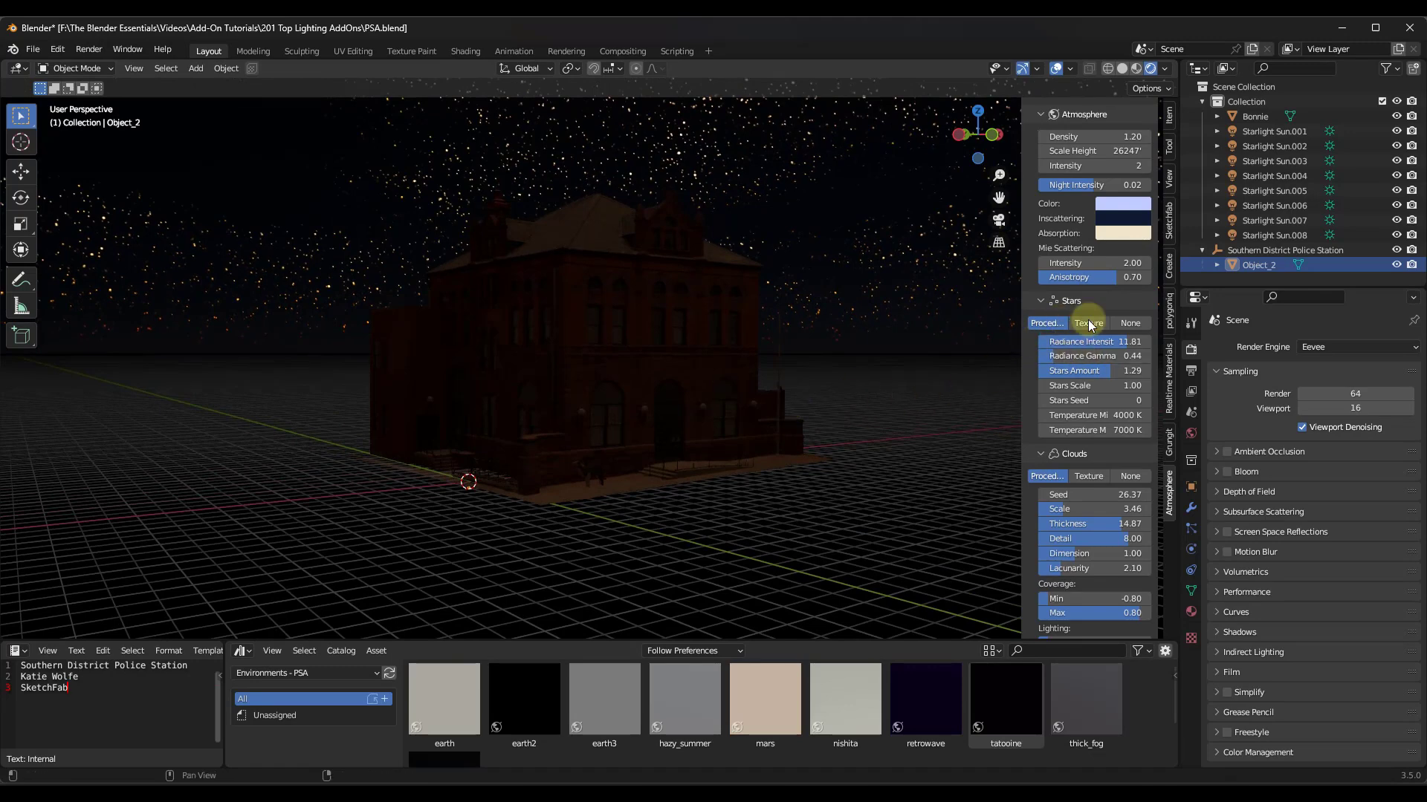
scroll(1087, 323, "up", 5)
left_click_drag(424, 640, 432, 606)
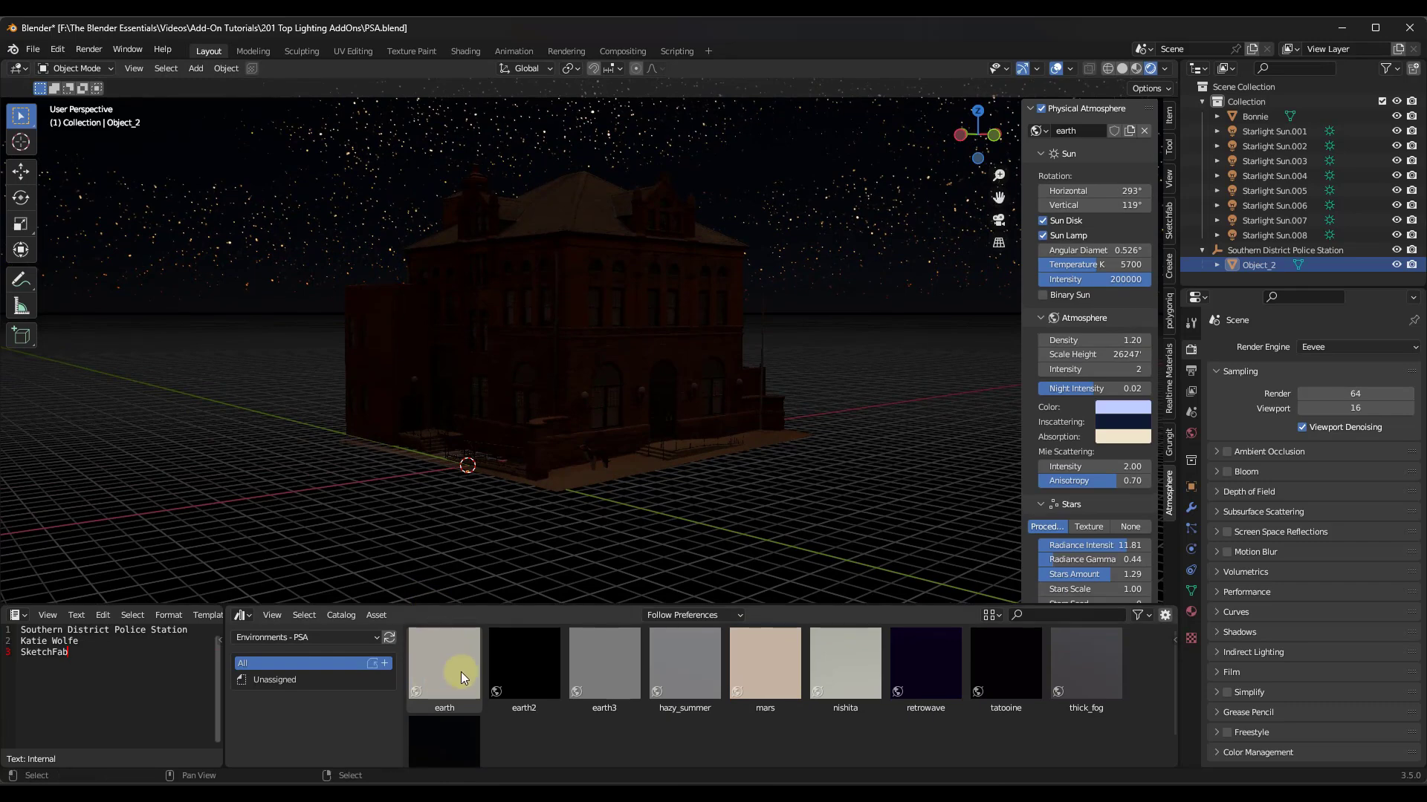
- Apply the earth3 and hazy_summer world presets and set the sun's vertical angle to 82.2°
scroll(612, 357, "up", 3)
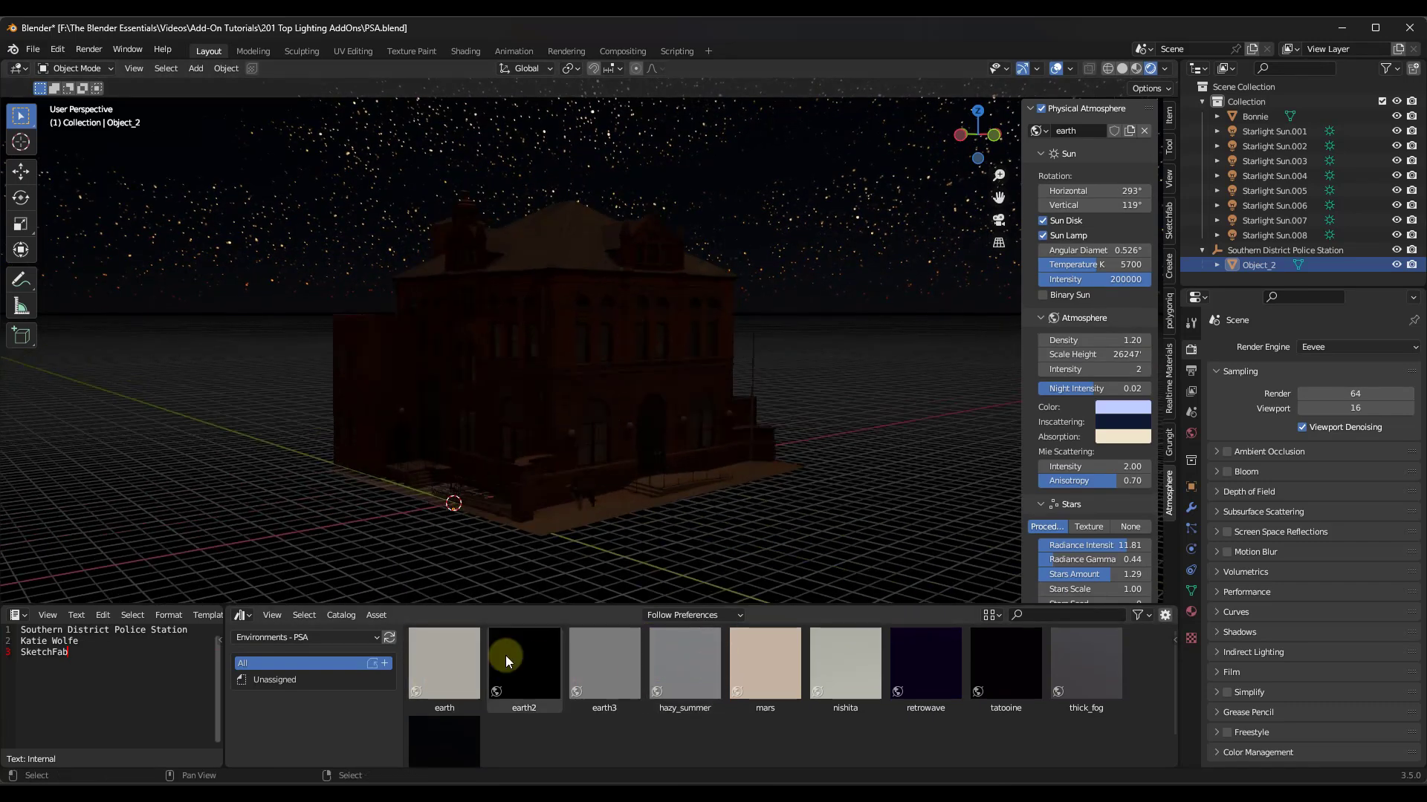
scroll(454, 665, "down", 1)
scroll(458, 658, "up", 1)
left_click_drag(603, 661, 266, 388)
left_click_drag(668, 654, 260, 379)
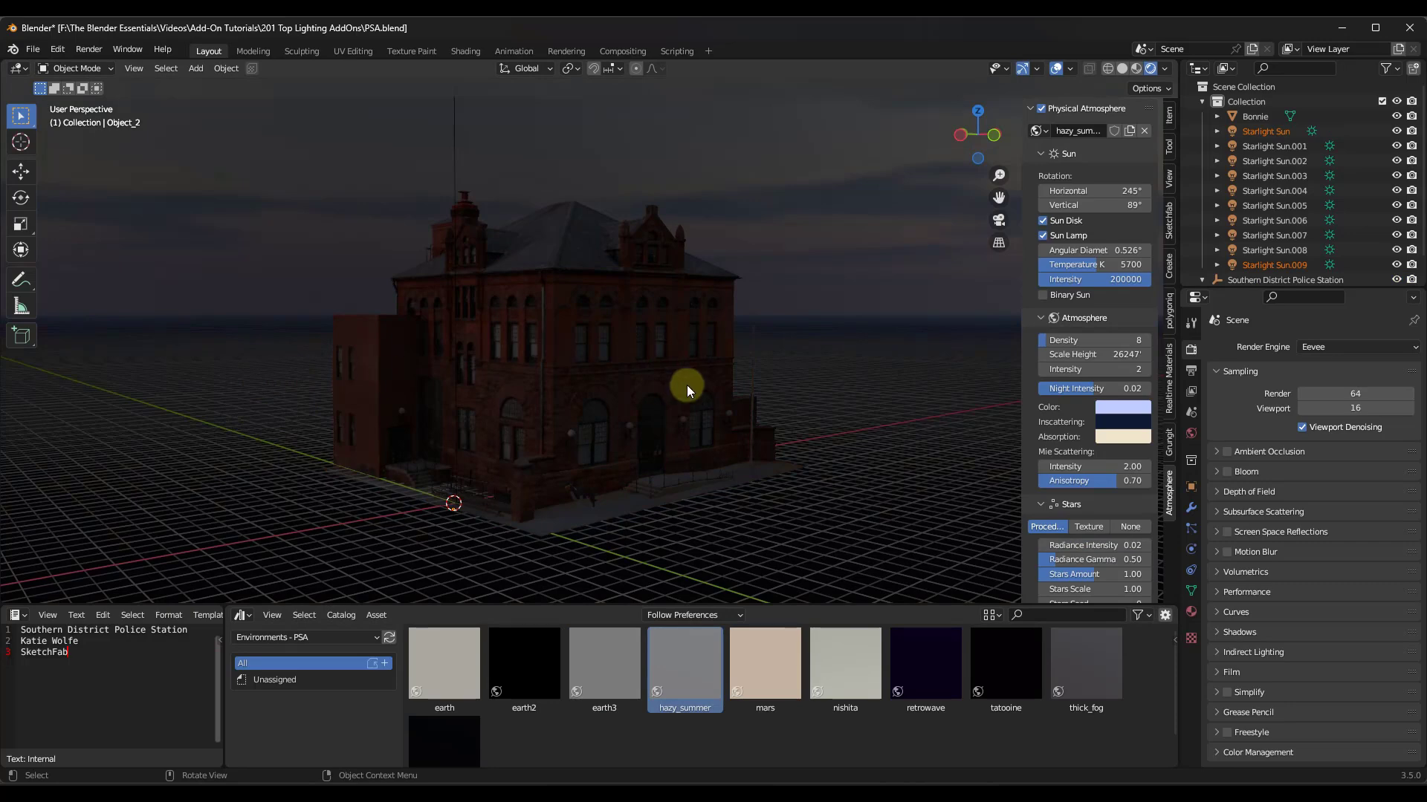
left_click_drag(1109, 202, 697, 395)
left_click_drag(617, 658, 616, 658)
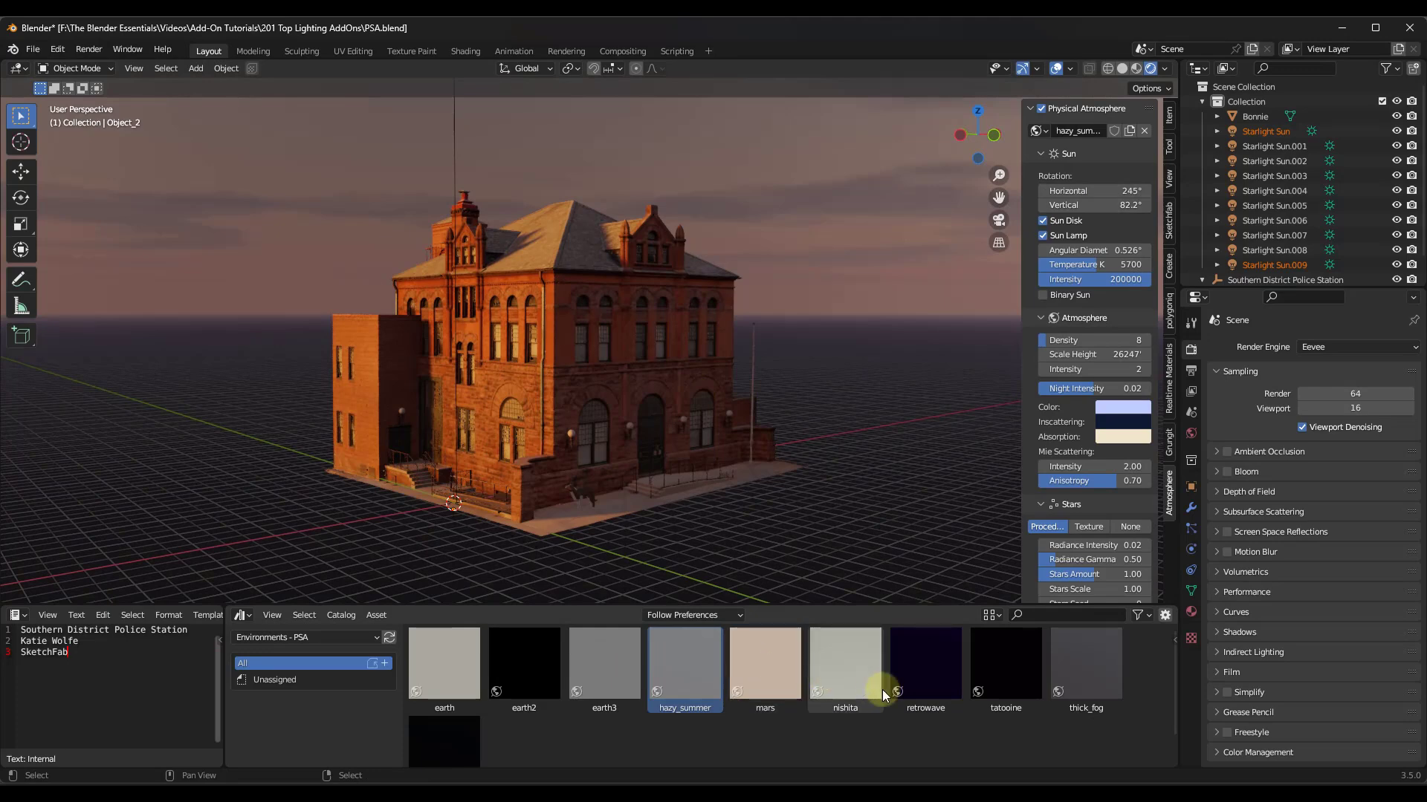
- Try the mars and retrowave presets, lowering sun intensity and temperature for a redder sky
left_click_drag(771, 676, 845, 405)
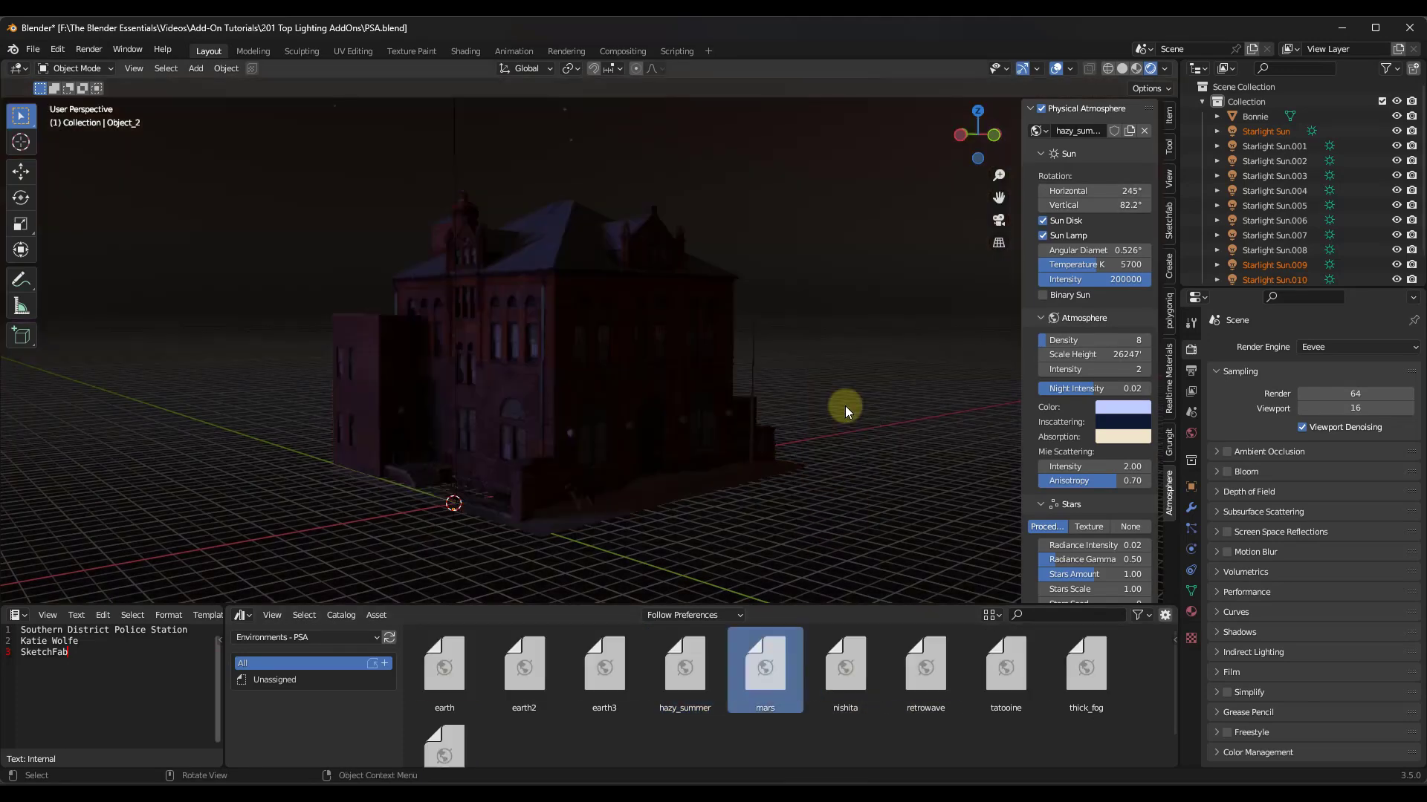
middle_click_drag(719, 372, 749, 369)
left_click(916, 641)
left_click_drag(929, 653, 899, 386)
middle_click_drag(624, 439, 593, 330)
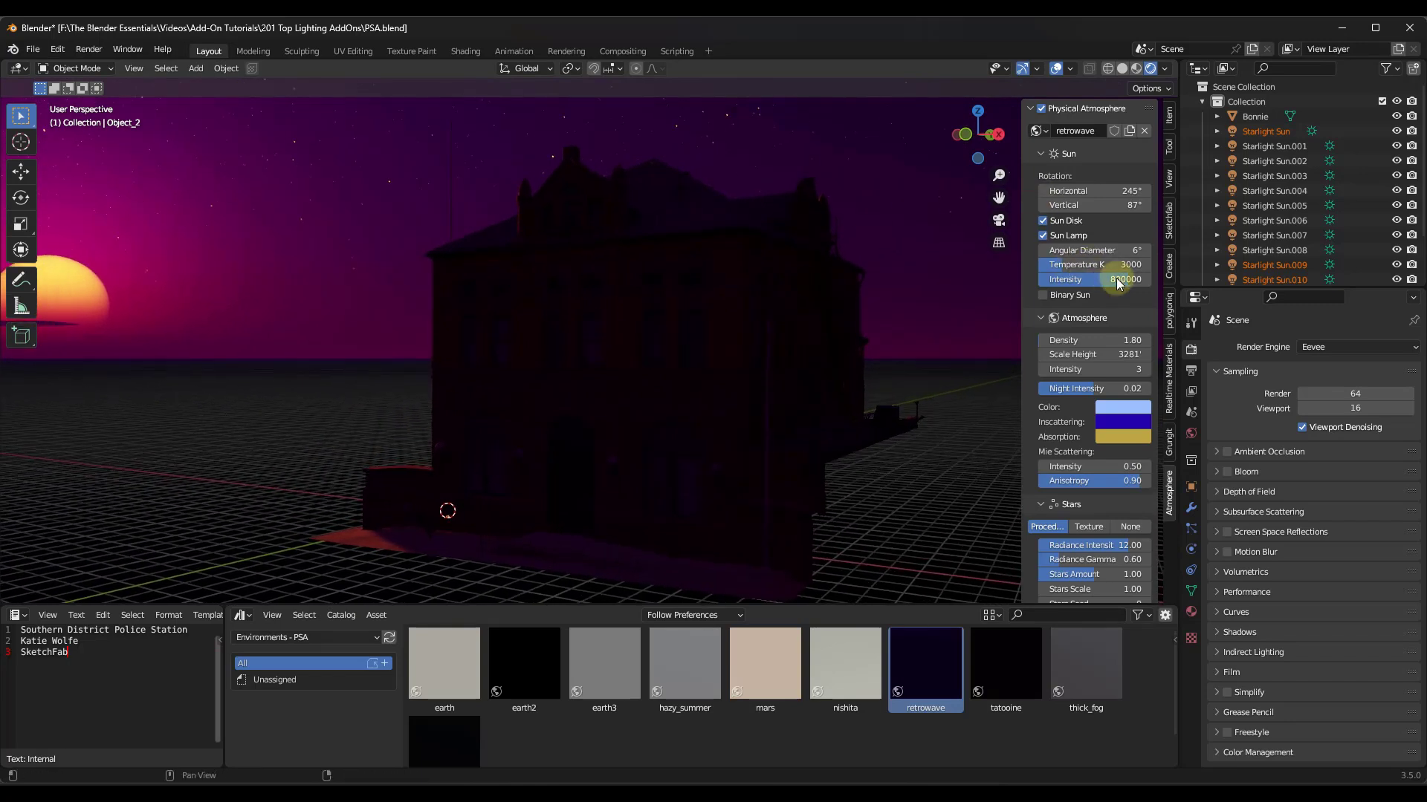
left_click_drag(1122, 284, 847, 443)
left_click_drag(1082, 264, 733, 449)
middle_click_drag(460, 294, 728, 327)
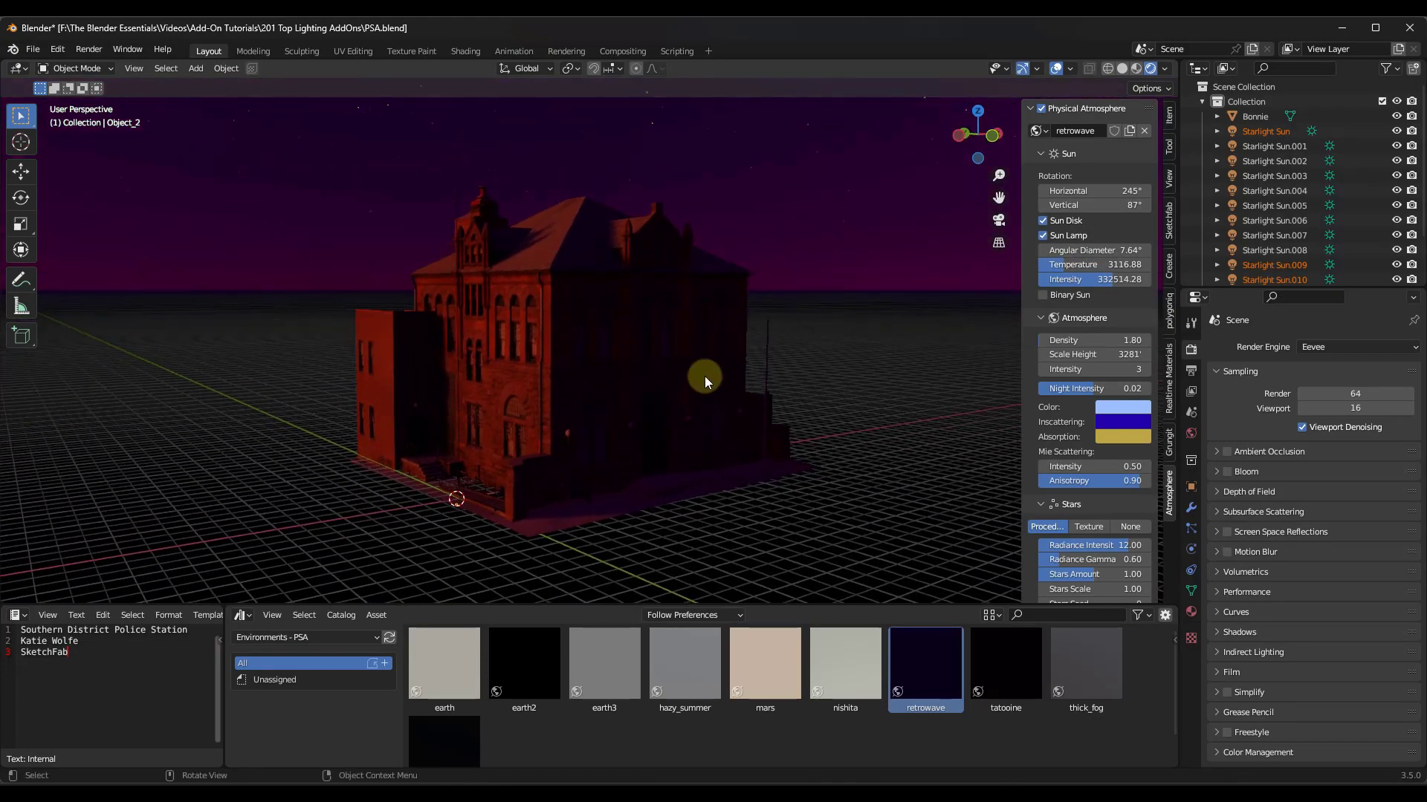
- Apply the tatooine world preset and view the building from the front
left_click(1005, 665)
middle_click_drag(684, 392, 902, 349)
scroll(1101, 312, "down", 20)
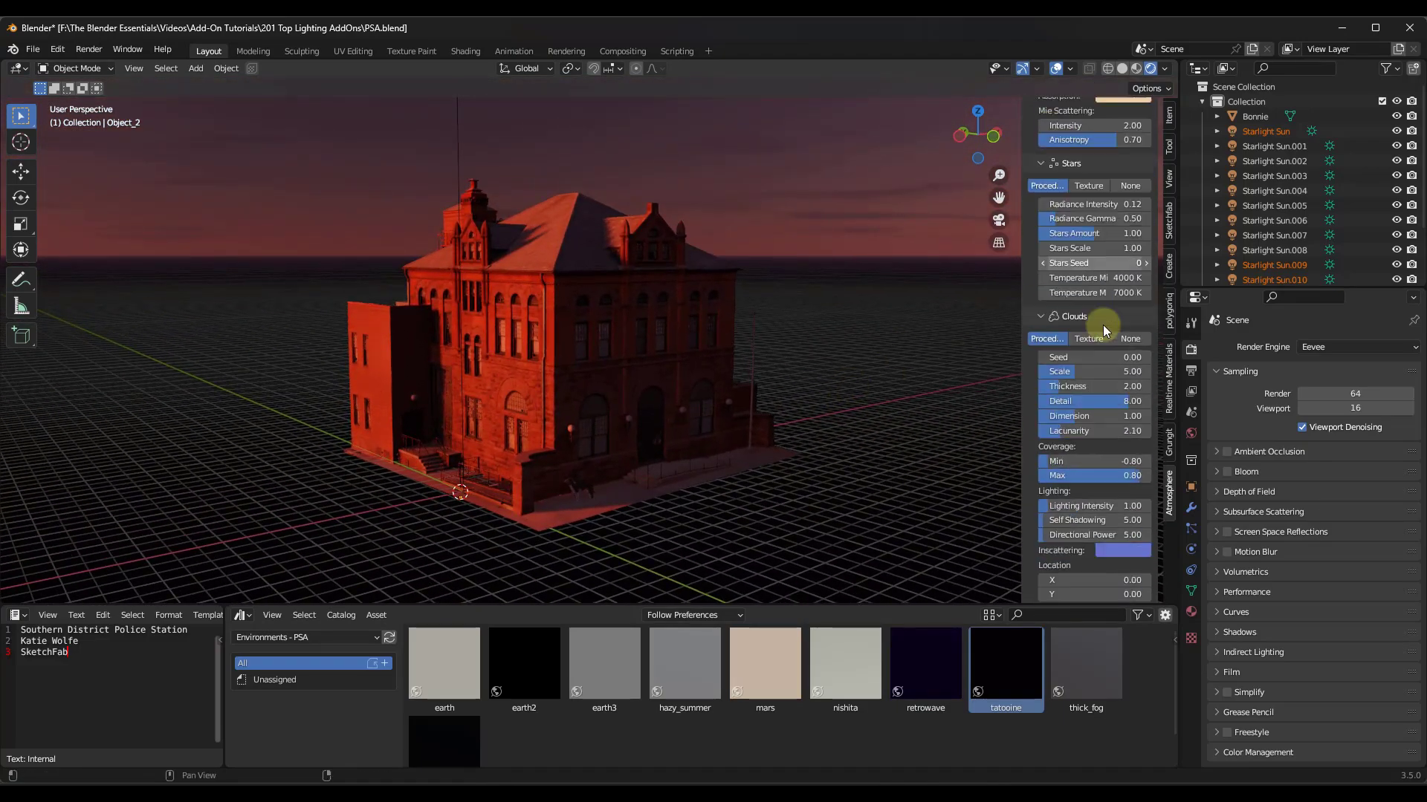
middle_click_drag(535, 429, 297, 305)
- Switch the render engine from Eevee back to Cycles
left_click(1336, 348)
middle_click_drag(891, 338, 529, 345)
left_click(758, 335)
left_click(1337, 347)
left_click(1321, 398)
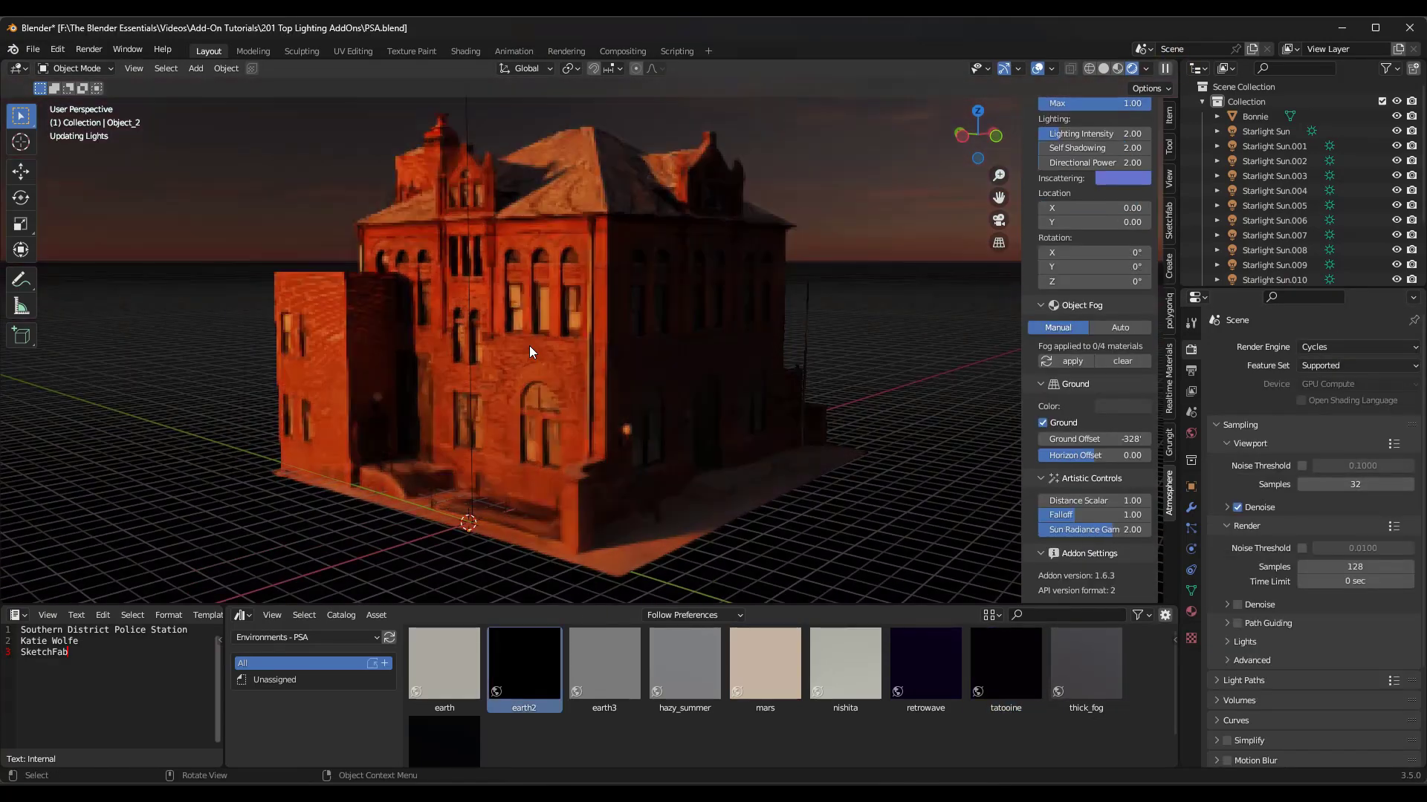
- Undo the sun angle and intensity changes, then orbit around the police station
scroll(1126, 175, "up", 10)
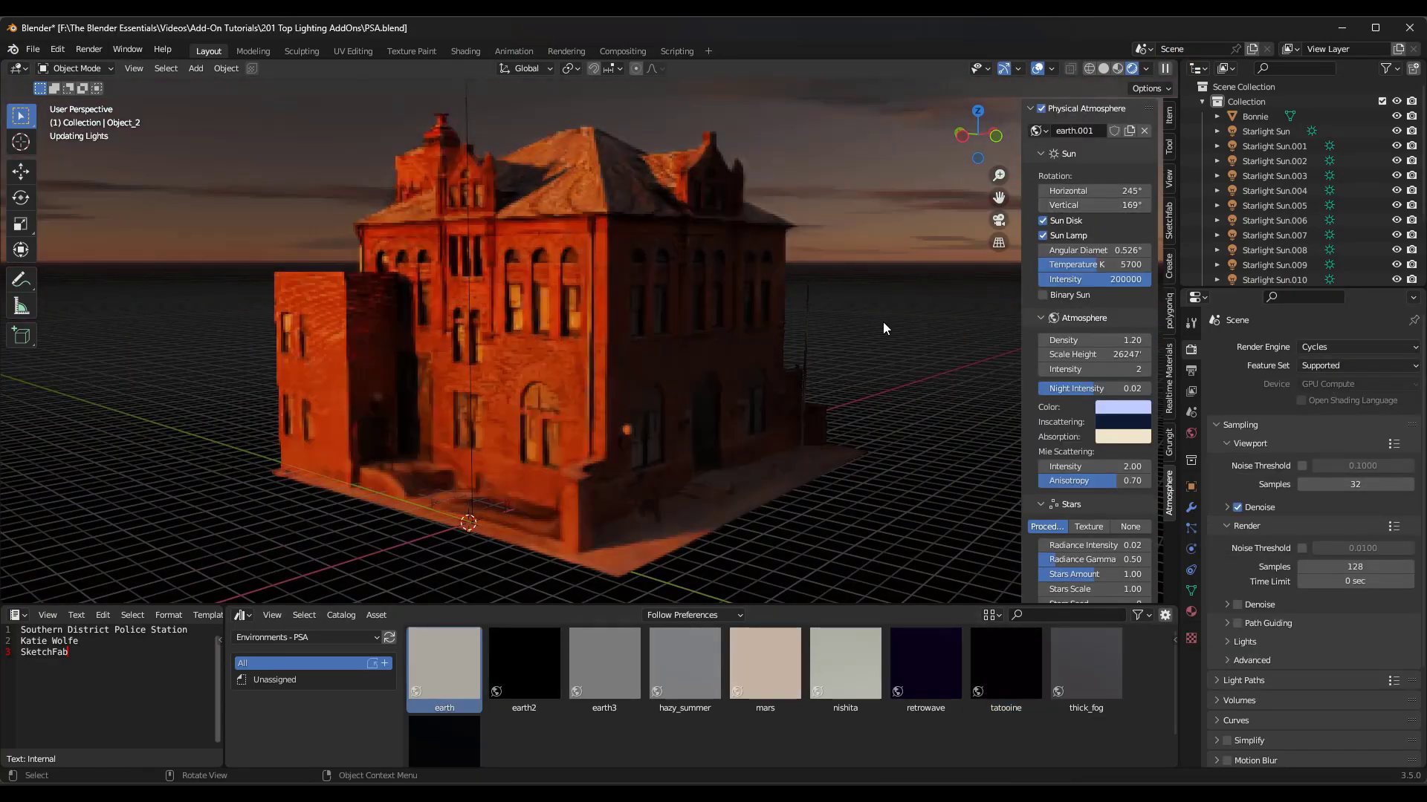
left_click_drag(1083, 205, 1083, 205)
key("ctrl+z")
key("ctrl+z")
key("ctrl+z")
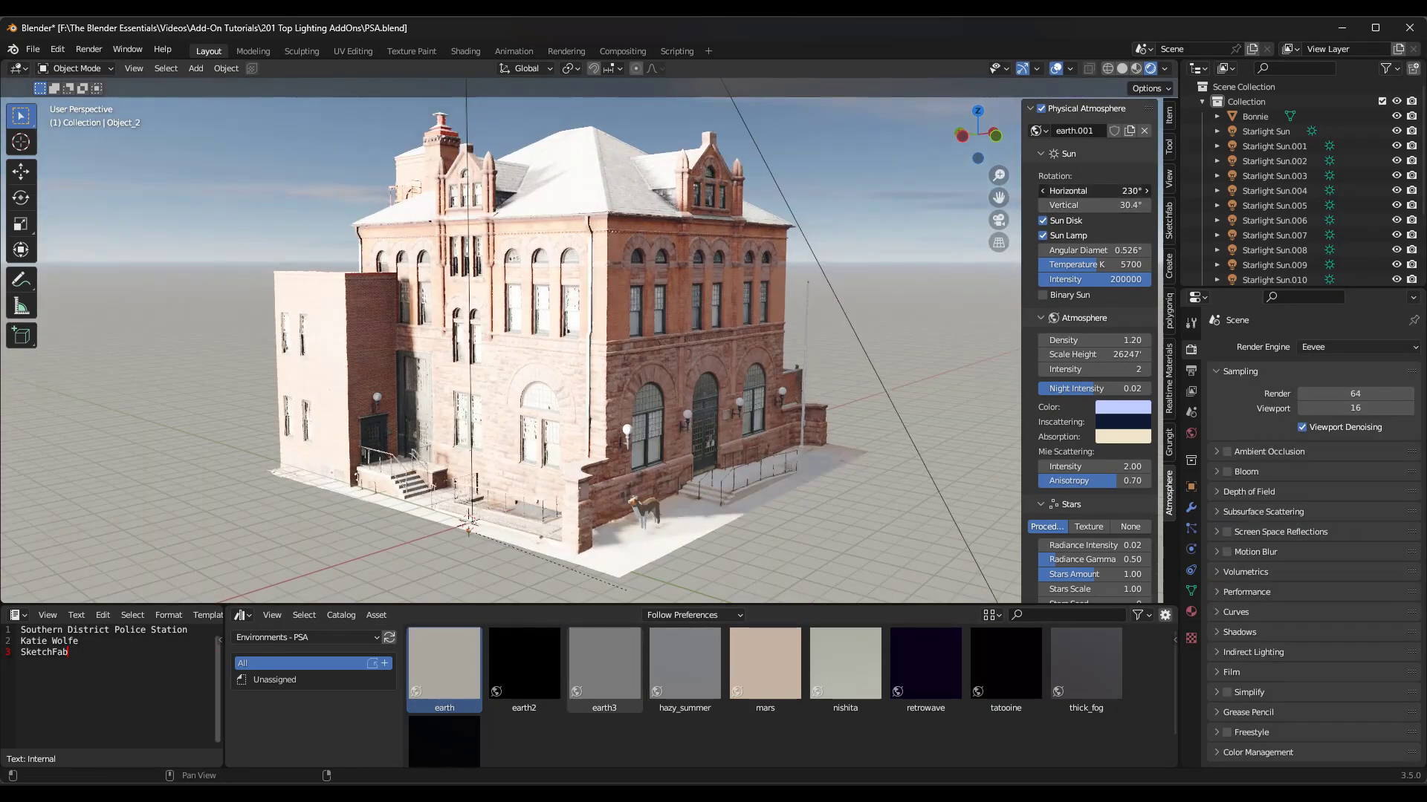
key("ctrl+z")
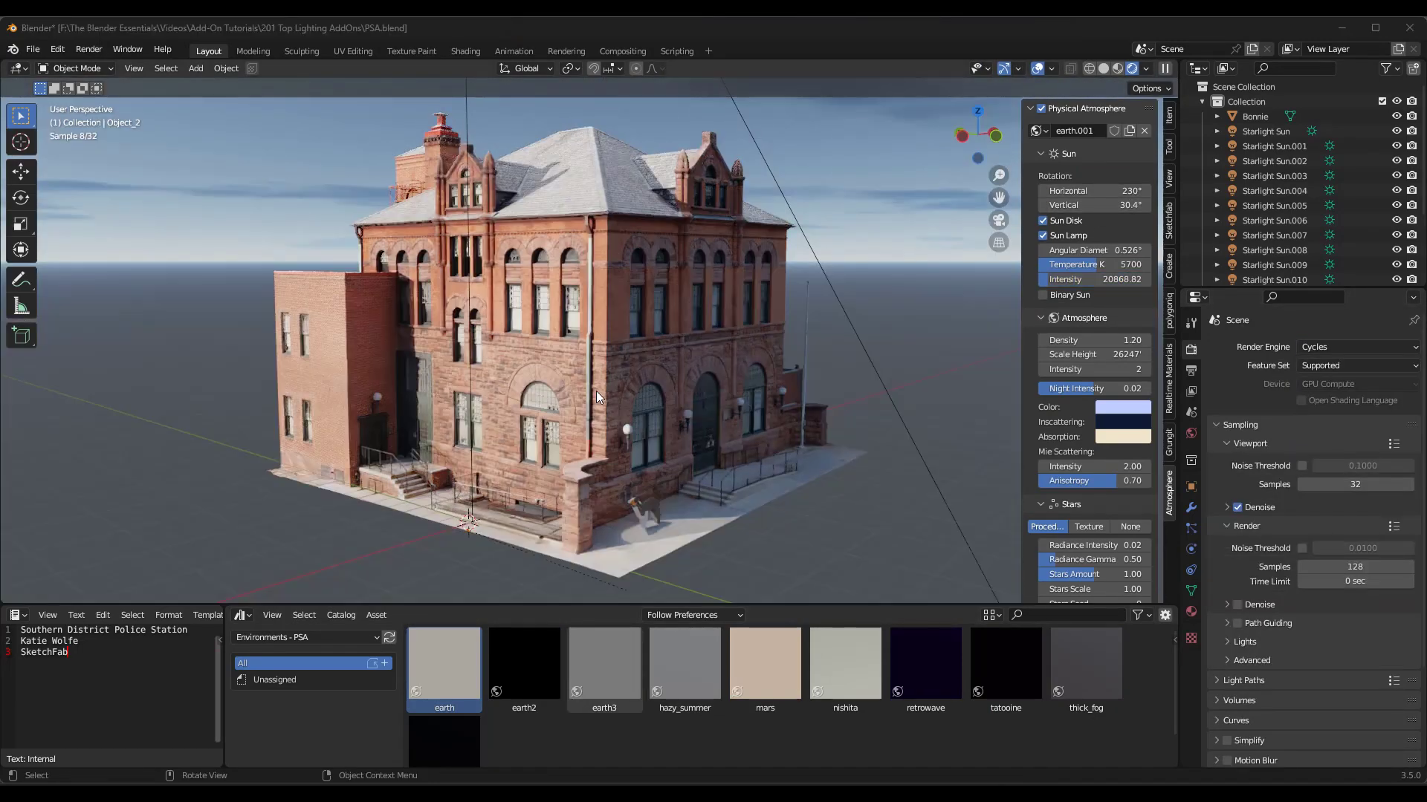
mouse_move(635, 382)
middle_mouse_down()
mouse_move(598, 396)
mouse_move(640, 375)
middle_mouse_up()
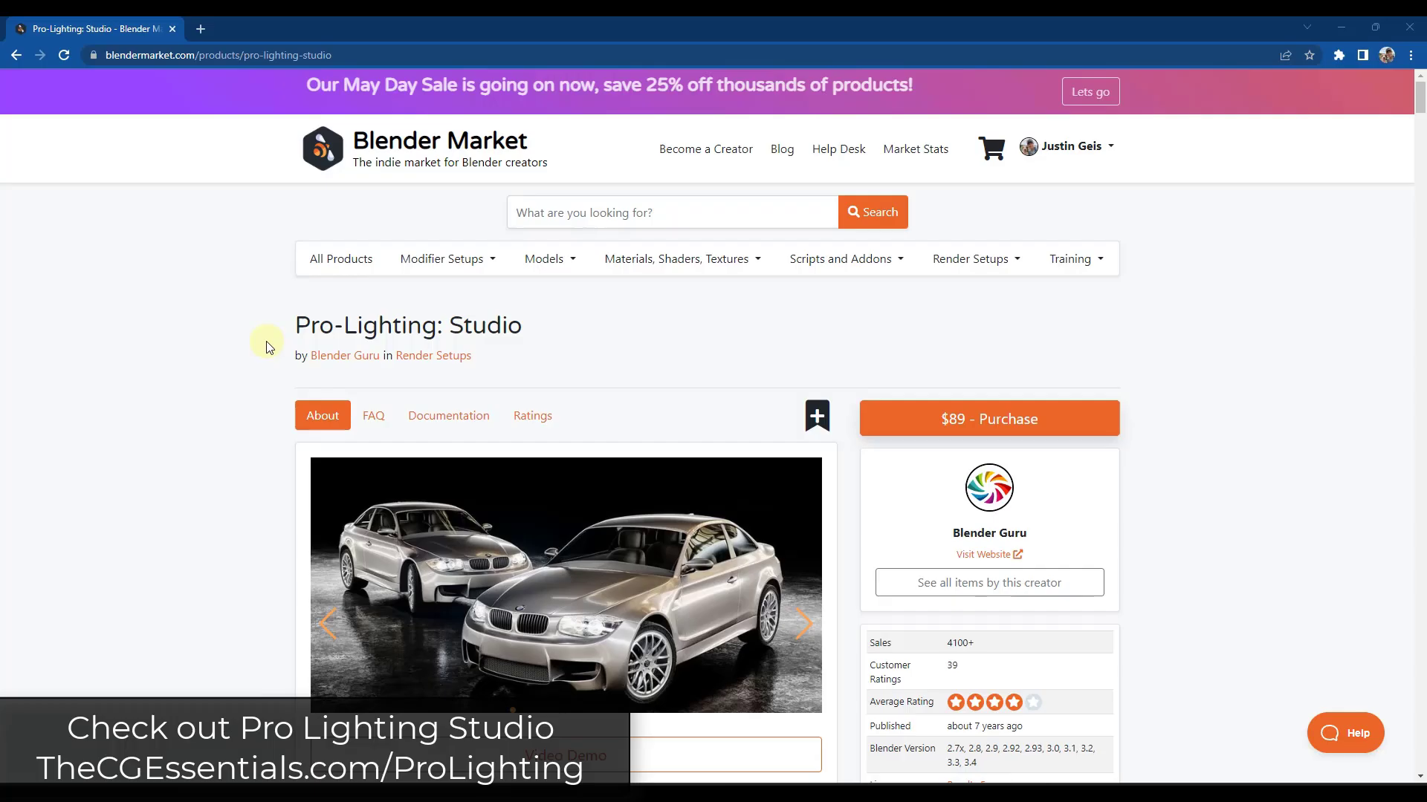
scroll(270, 346, "down", 1)
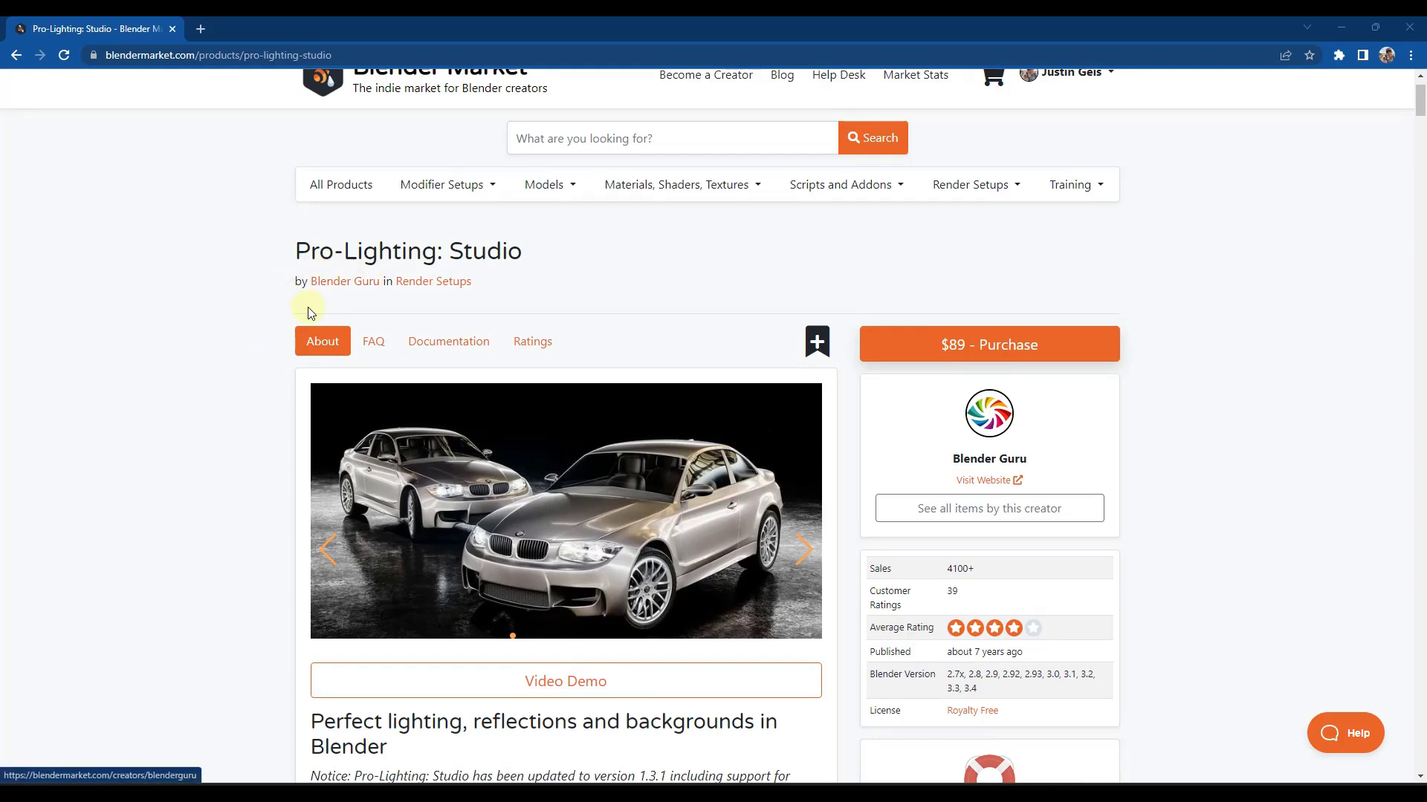
- Scroll through the Pro-Lighting: Studio product page, then minimize Chrome to return to Blender
scroll(291, 315, "down", 4)
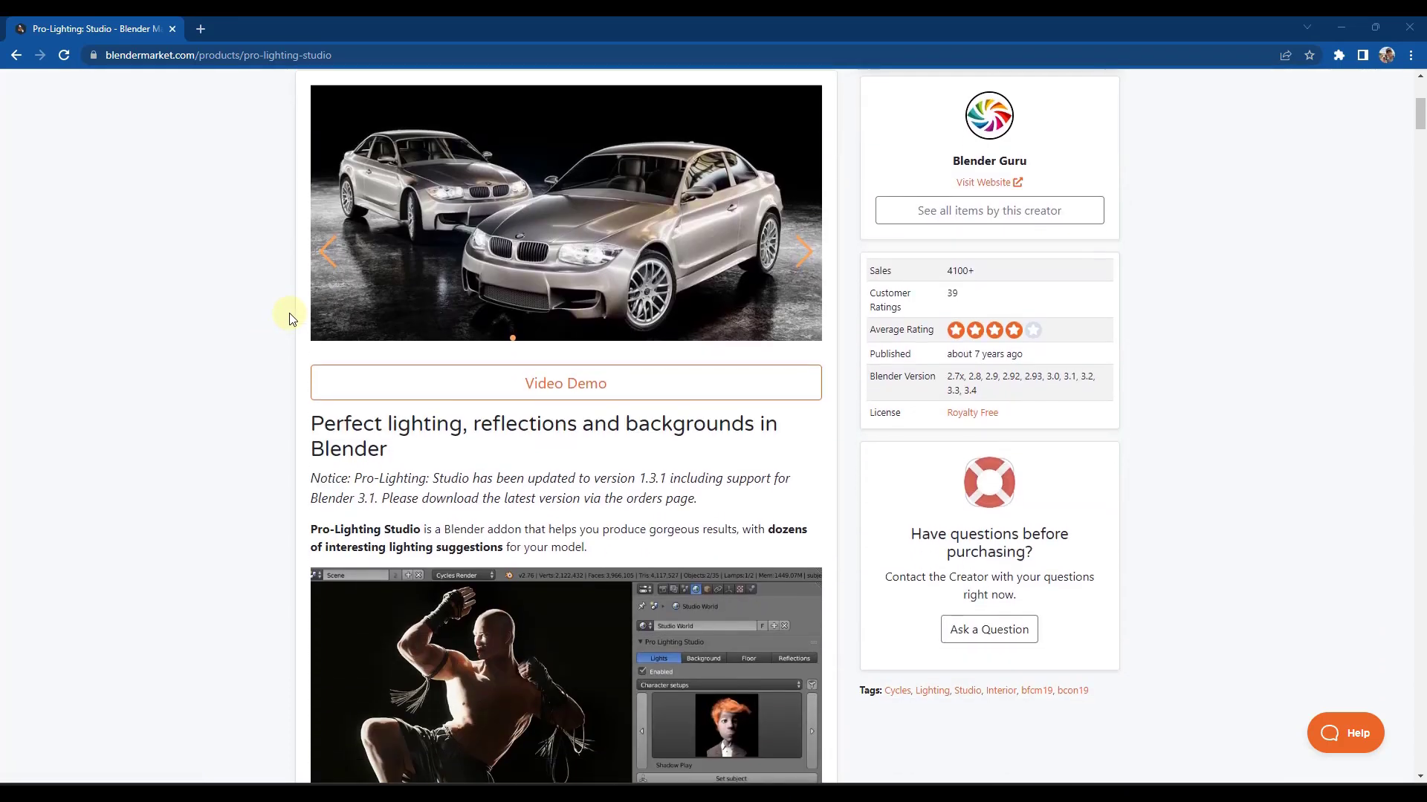
scroll(292, 318, "down", 2)
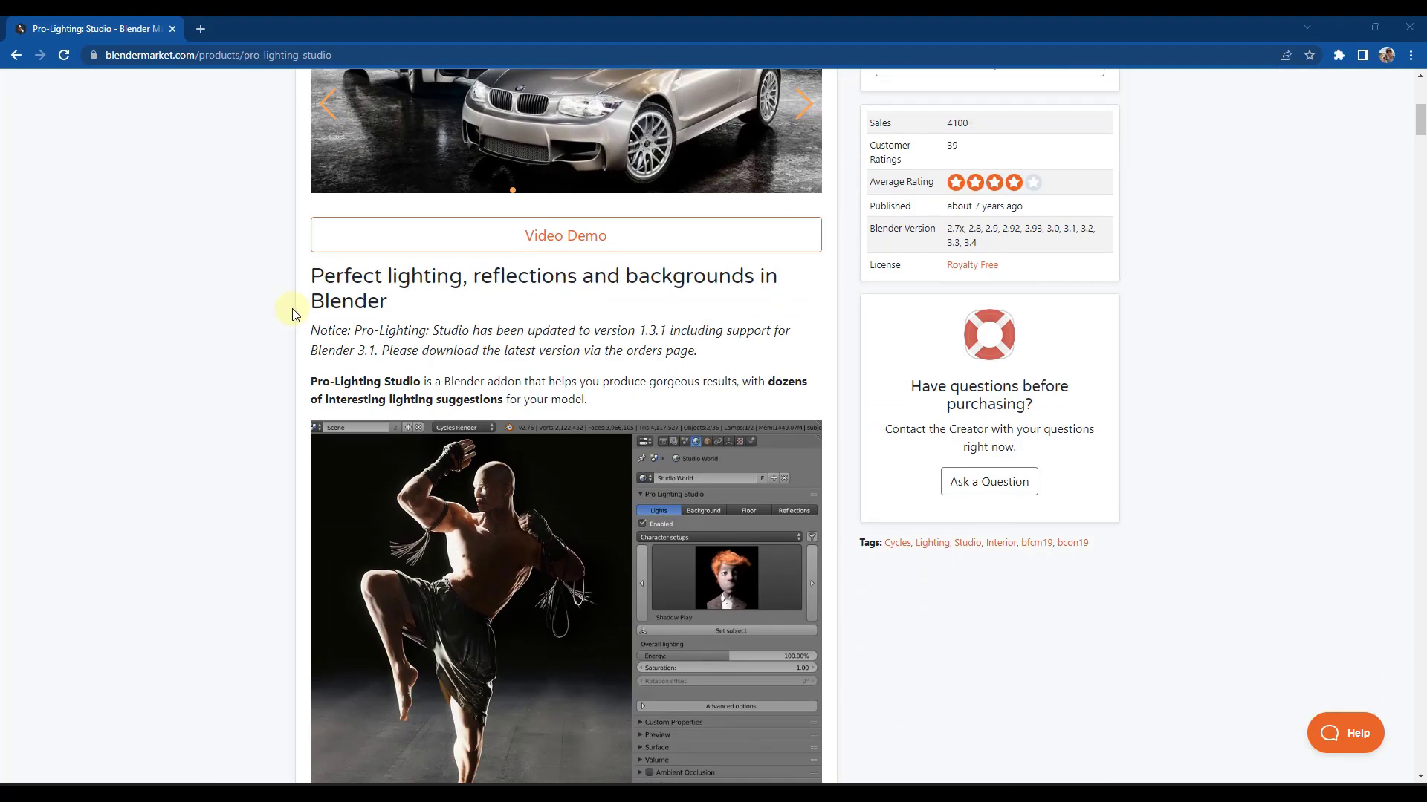
scroll(293, 313, "down", 2)
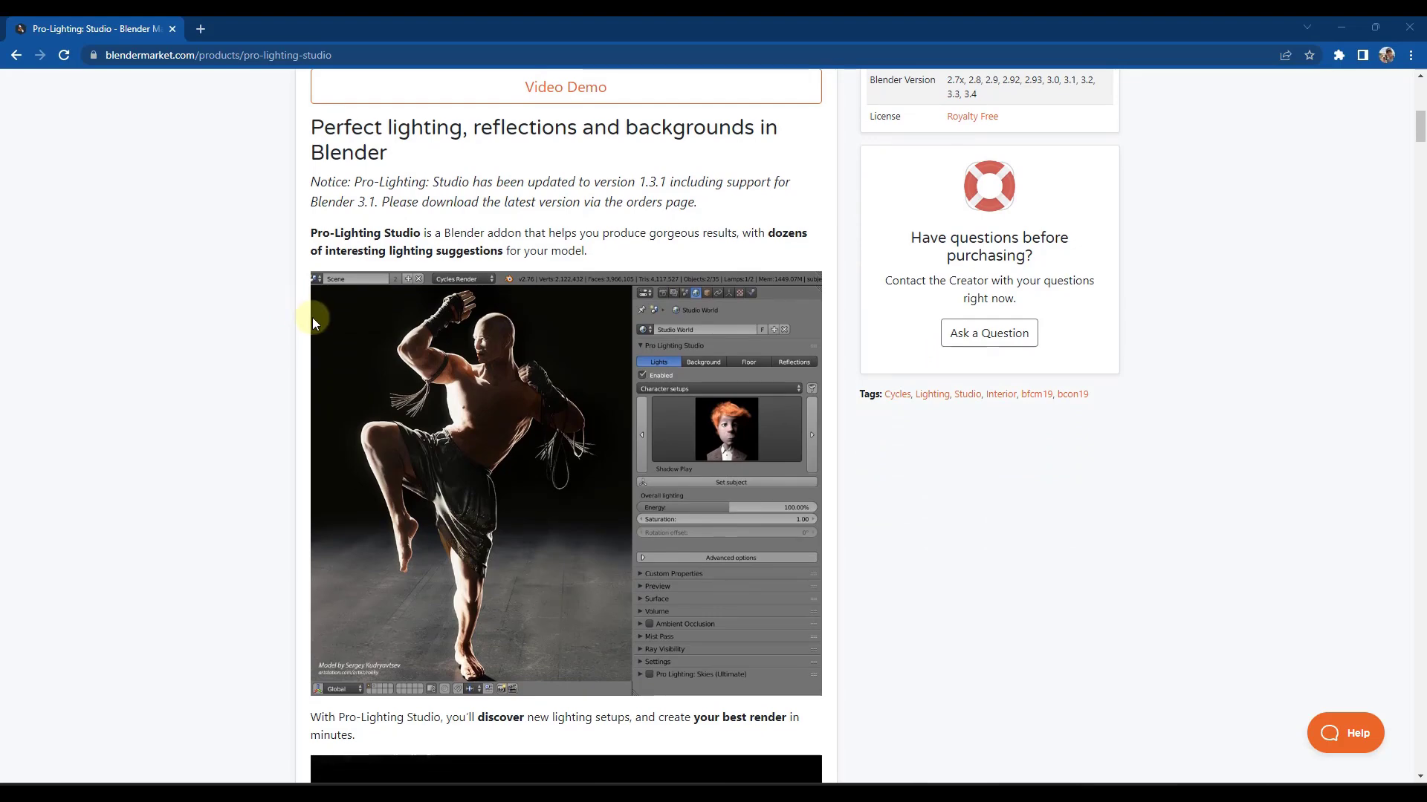
scroll(304, 320, "down", 13)
scroll(290, 331, "down", 8)
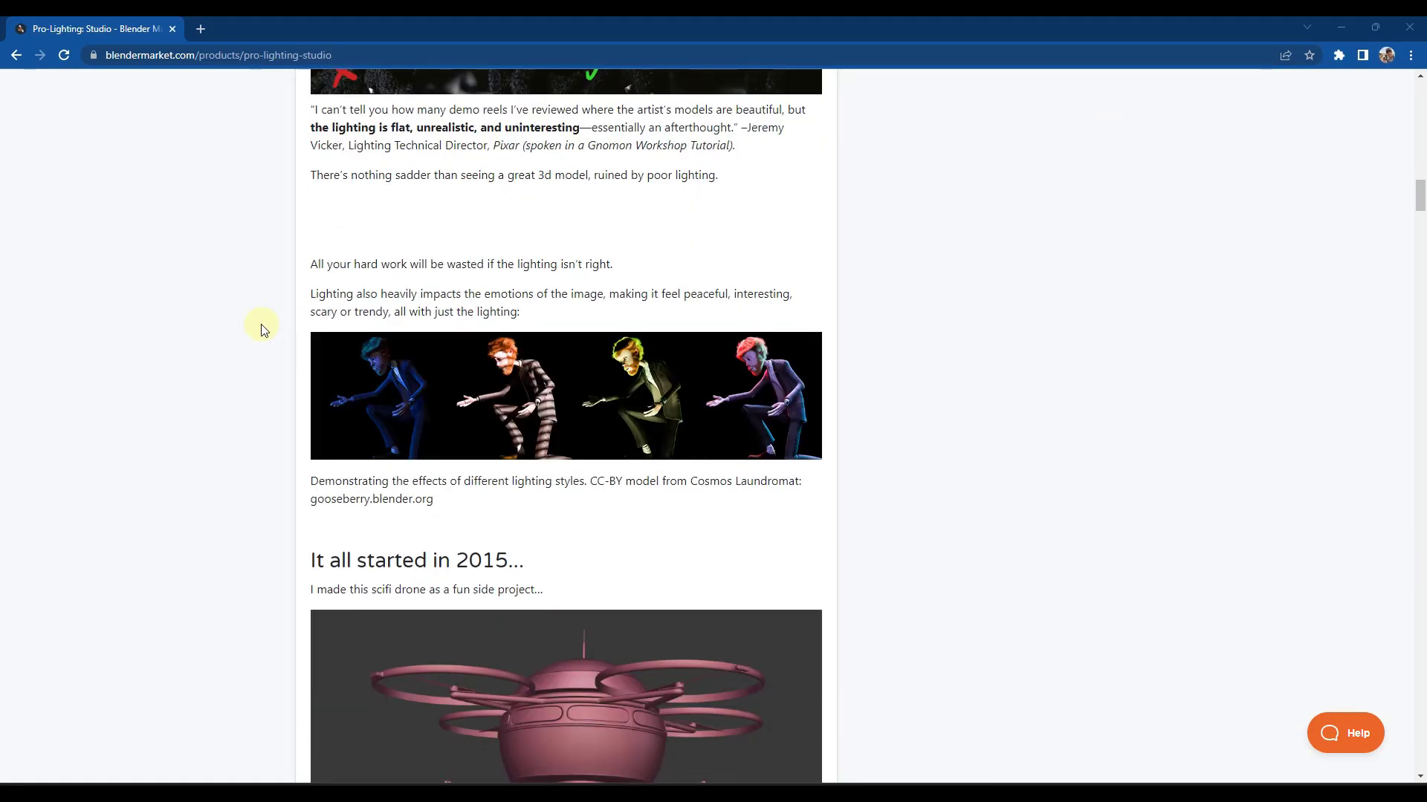
scroll(261, 349, "down", 13)
scroll(259, 347, "down", 12)
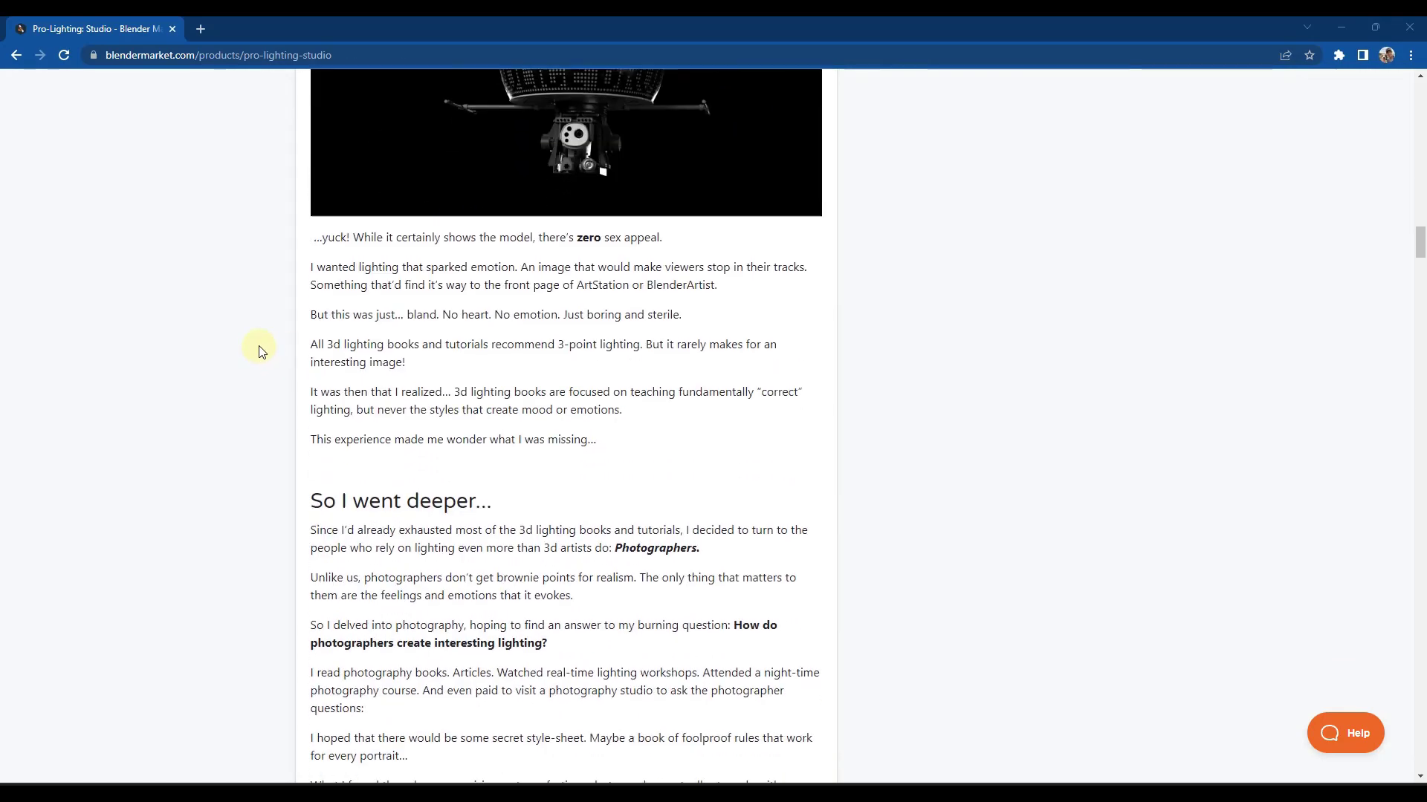
scroll(258, 345, "down", 8)
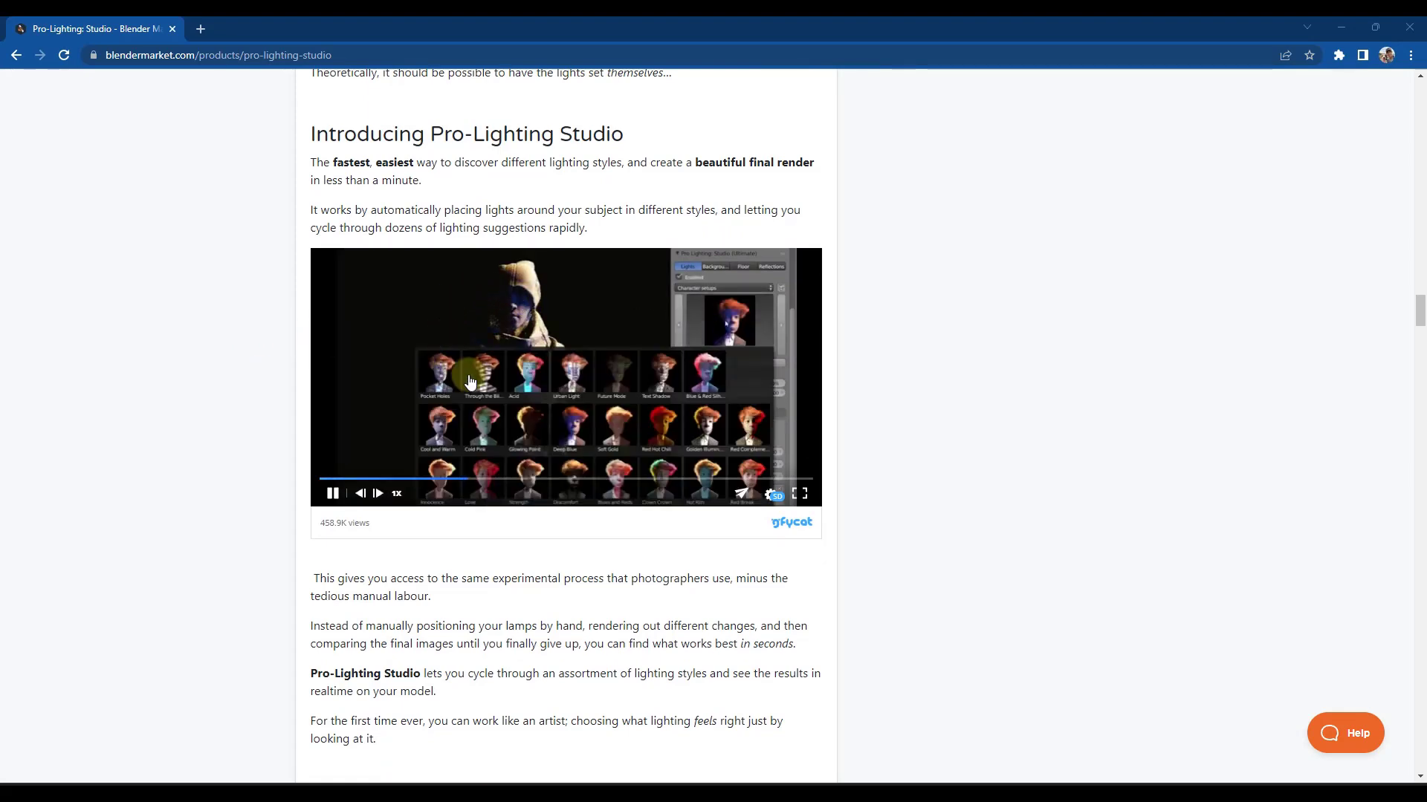
scroll(580, 359, "down", 6)
scroll(579, 359, "down", 10)
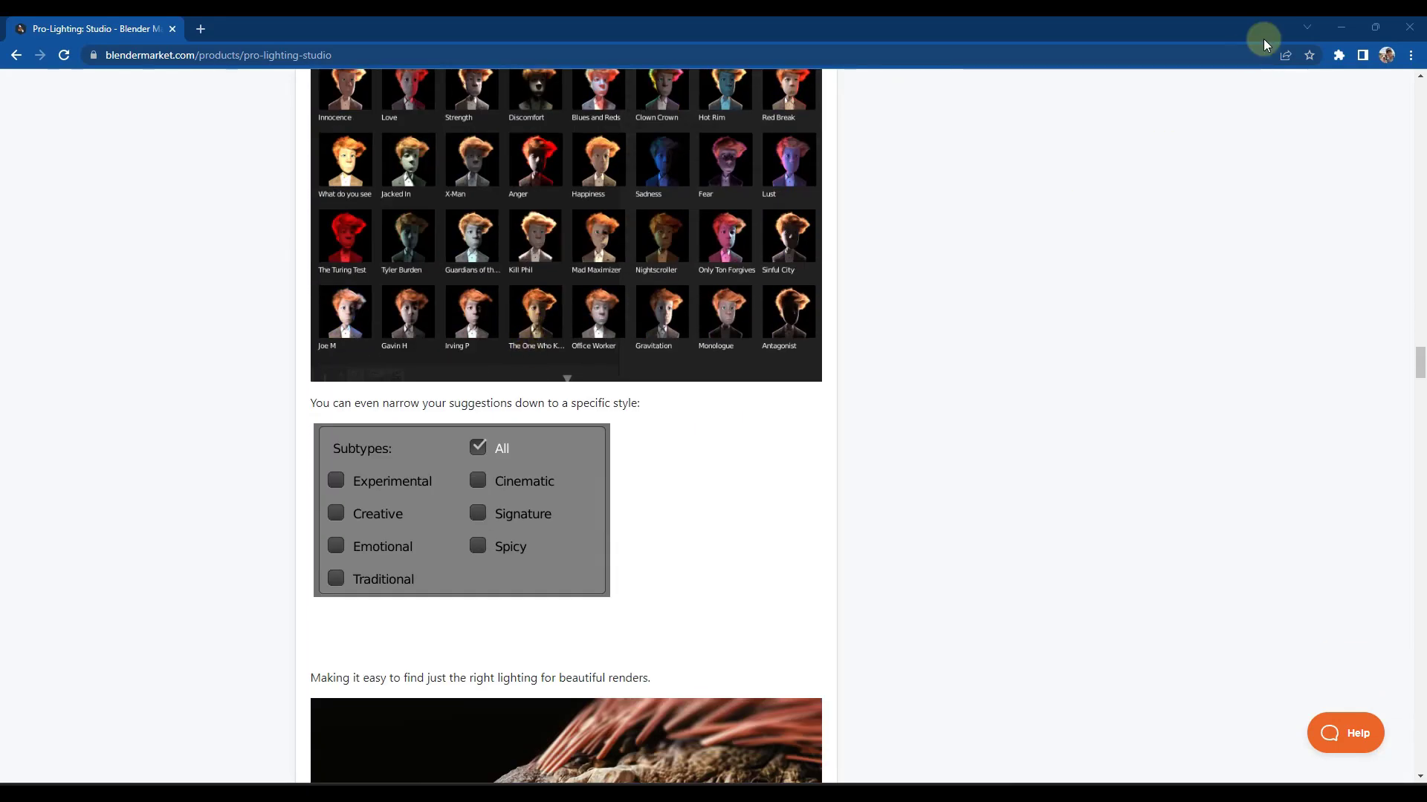
left_click(1346, 36)
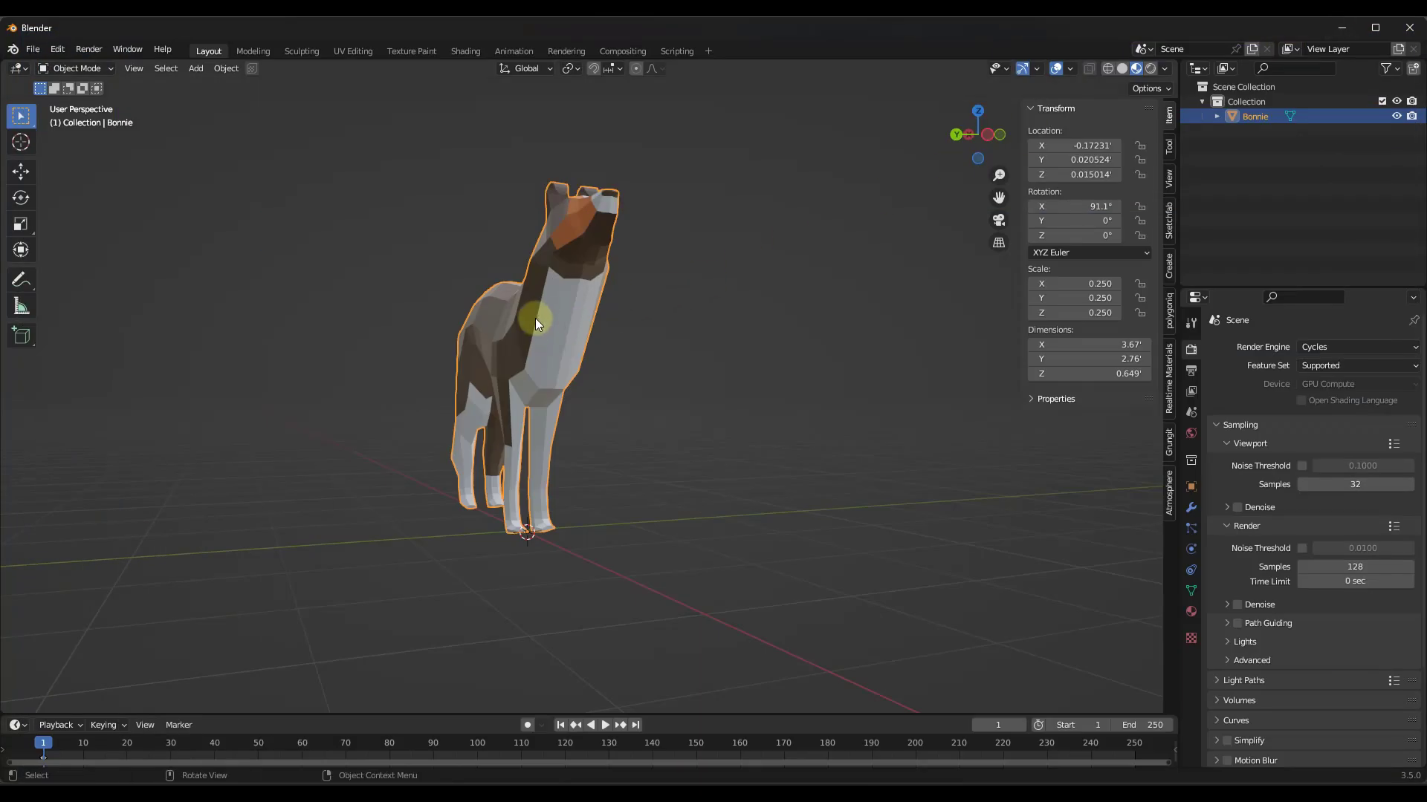
- Enable Pro Lighting Studio in World properties, view the dog from a low side angle, and show its preset gallery
left_click(1191, 487)
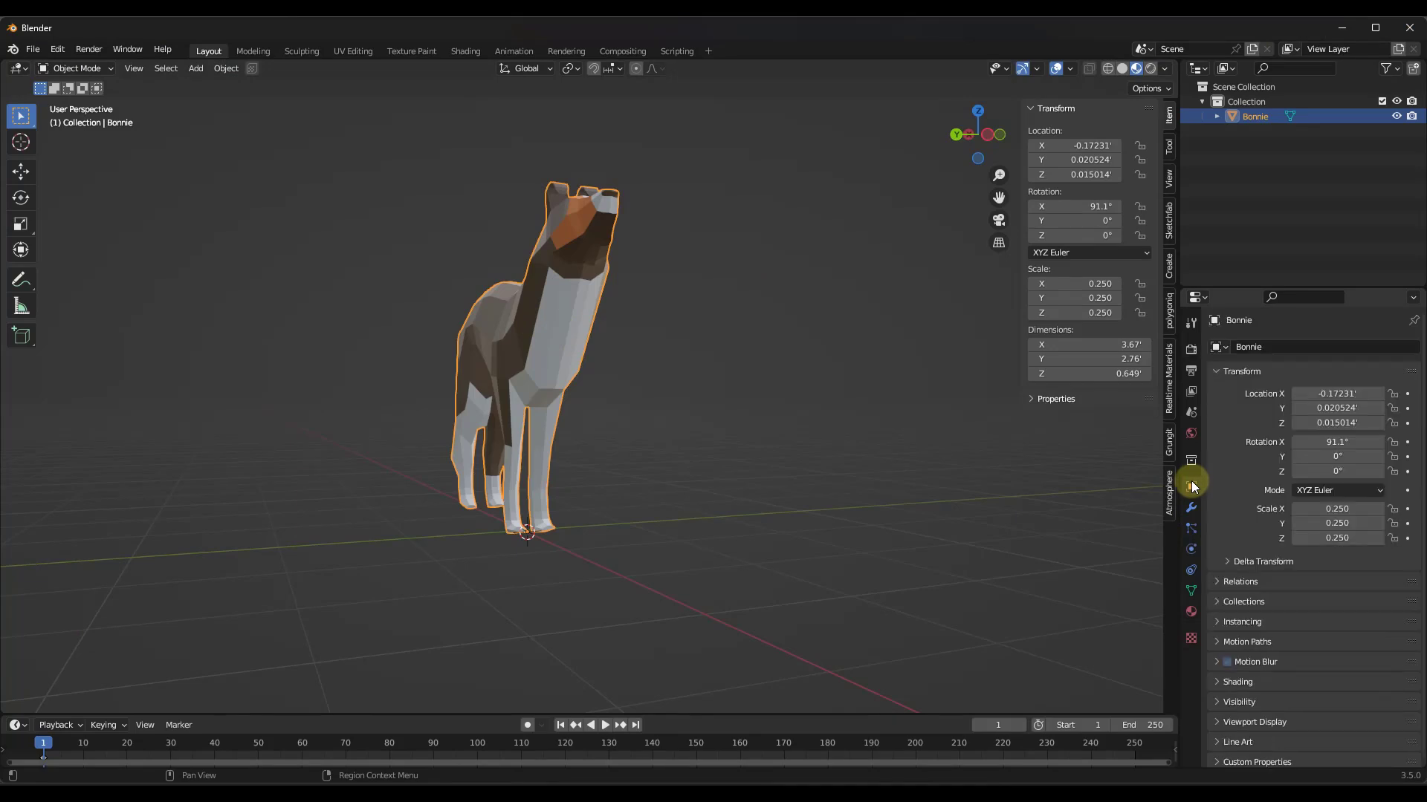
left_click(1191, 435)
scroll(1277, 490, "down", 5)
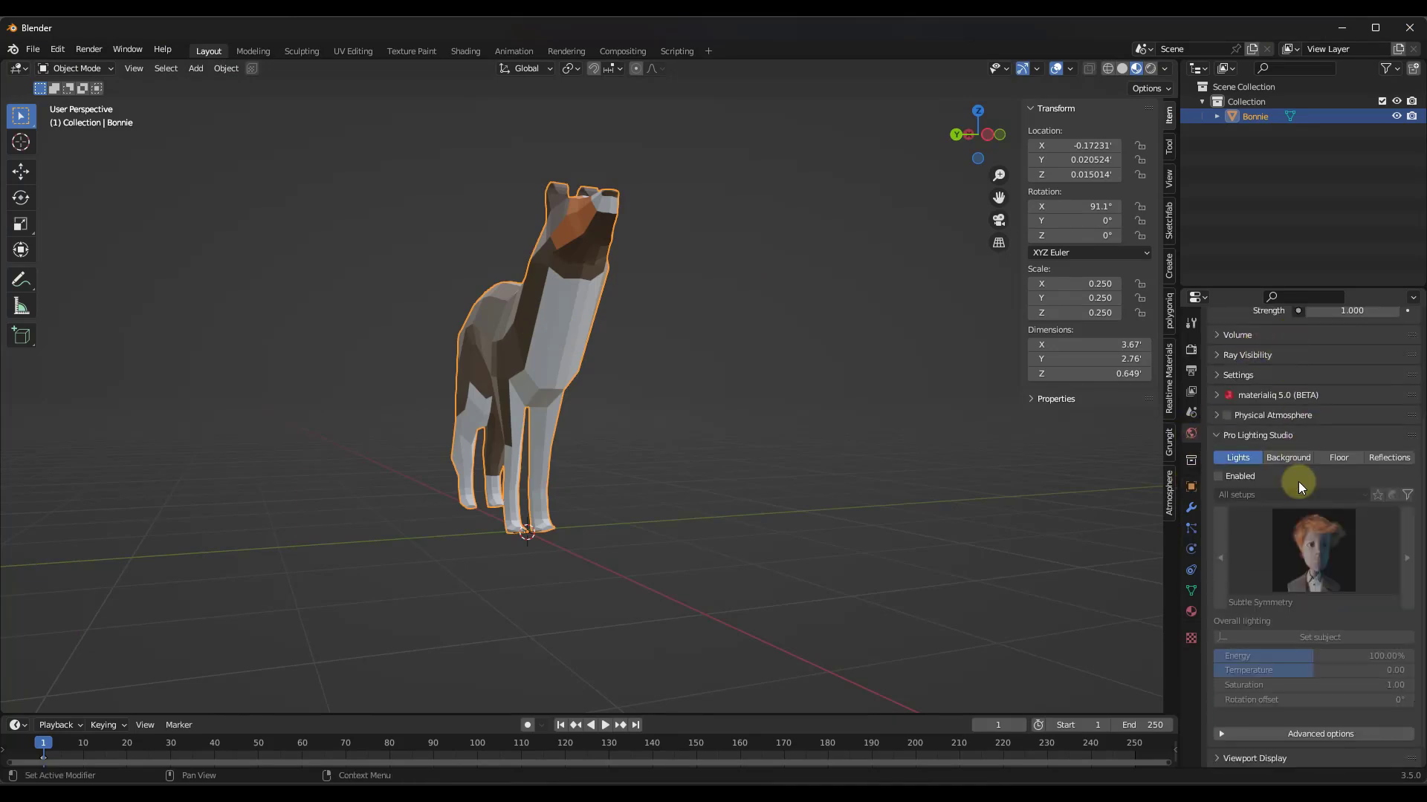
scroll(1291, 483, "down", 1)
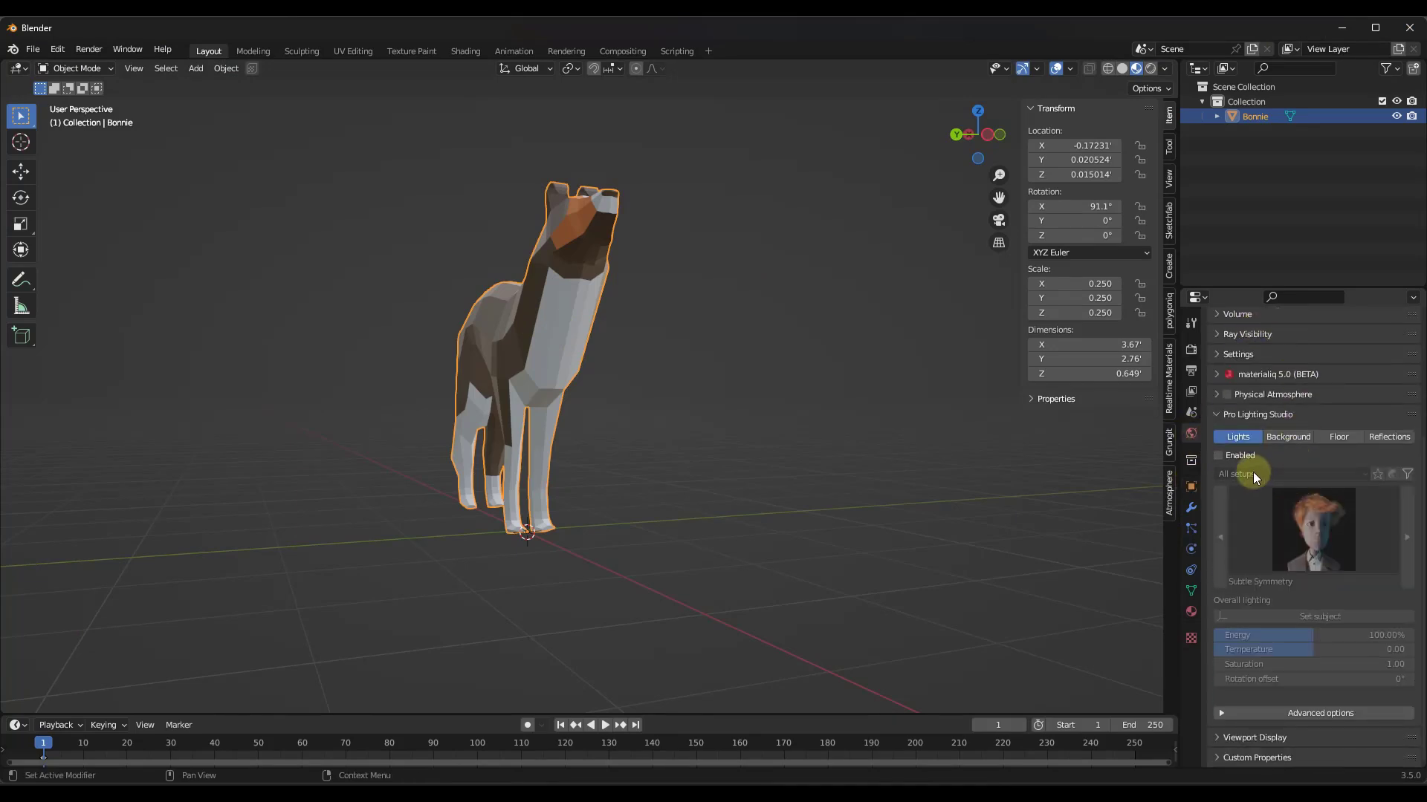
left_click(1216, 455)
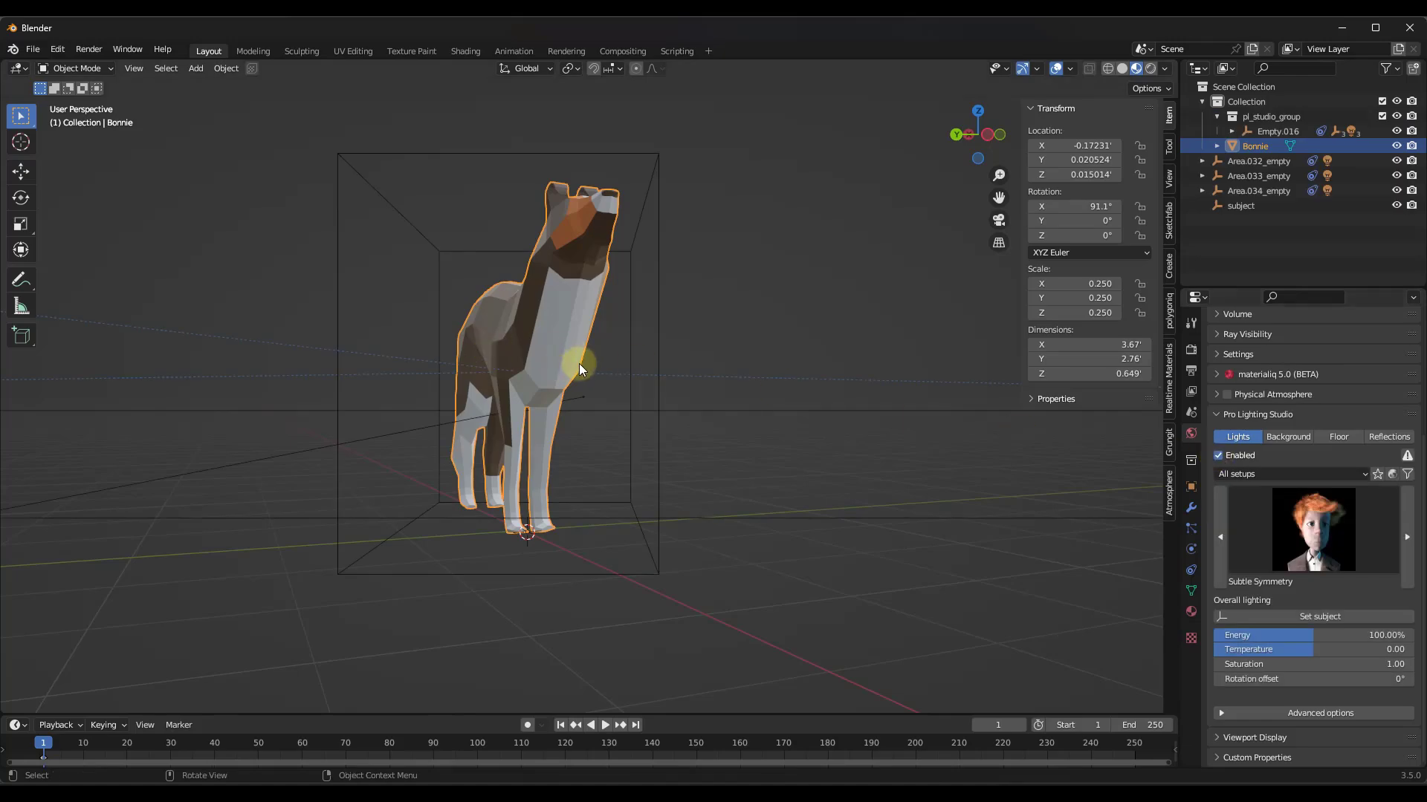
scroll(579, 363, "down", 8)
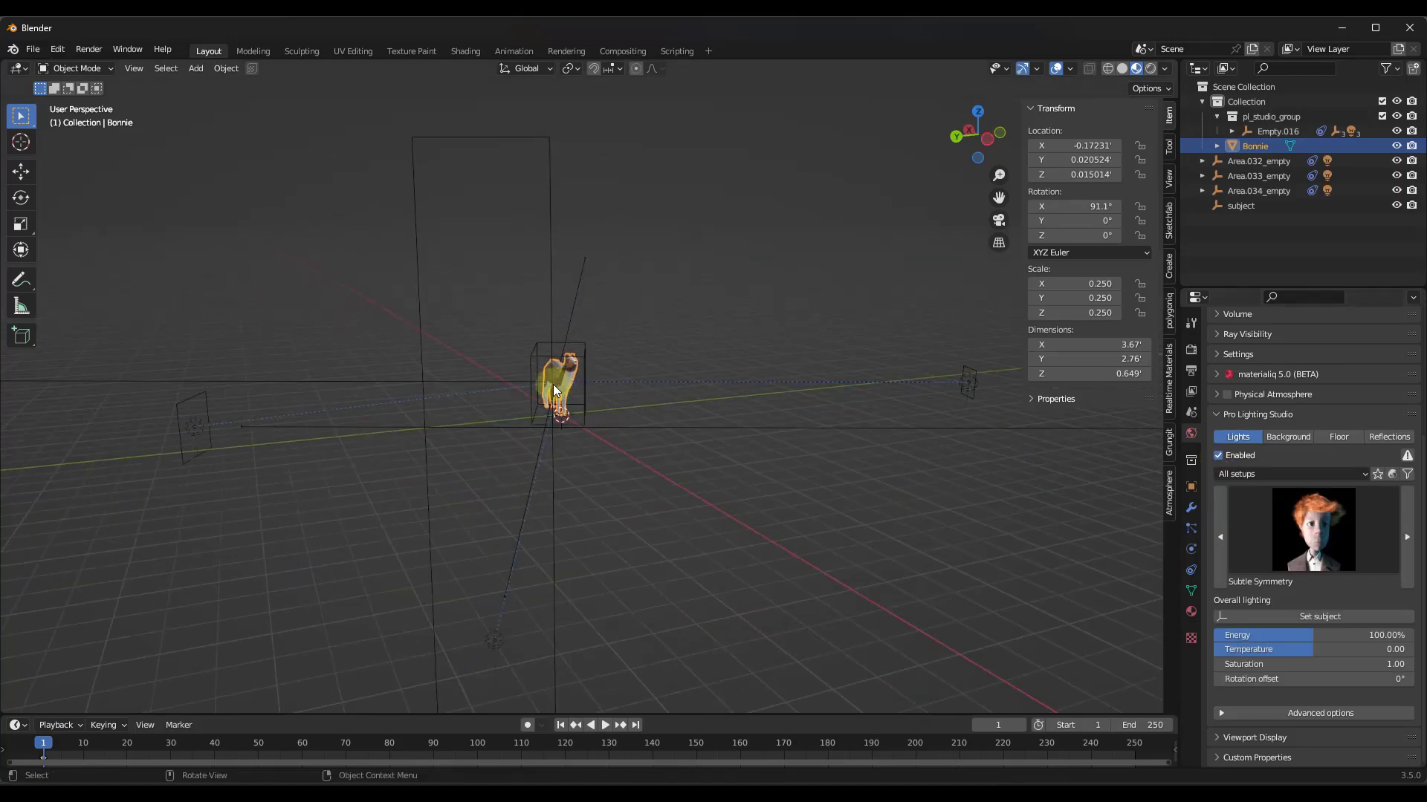
middle_click_drag(474, 416, 550, 410)
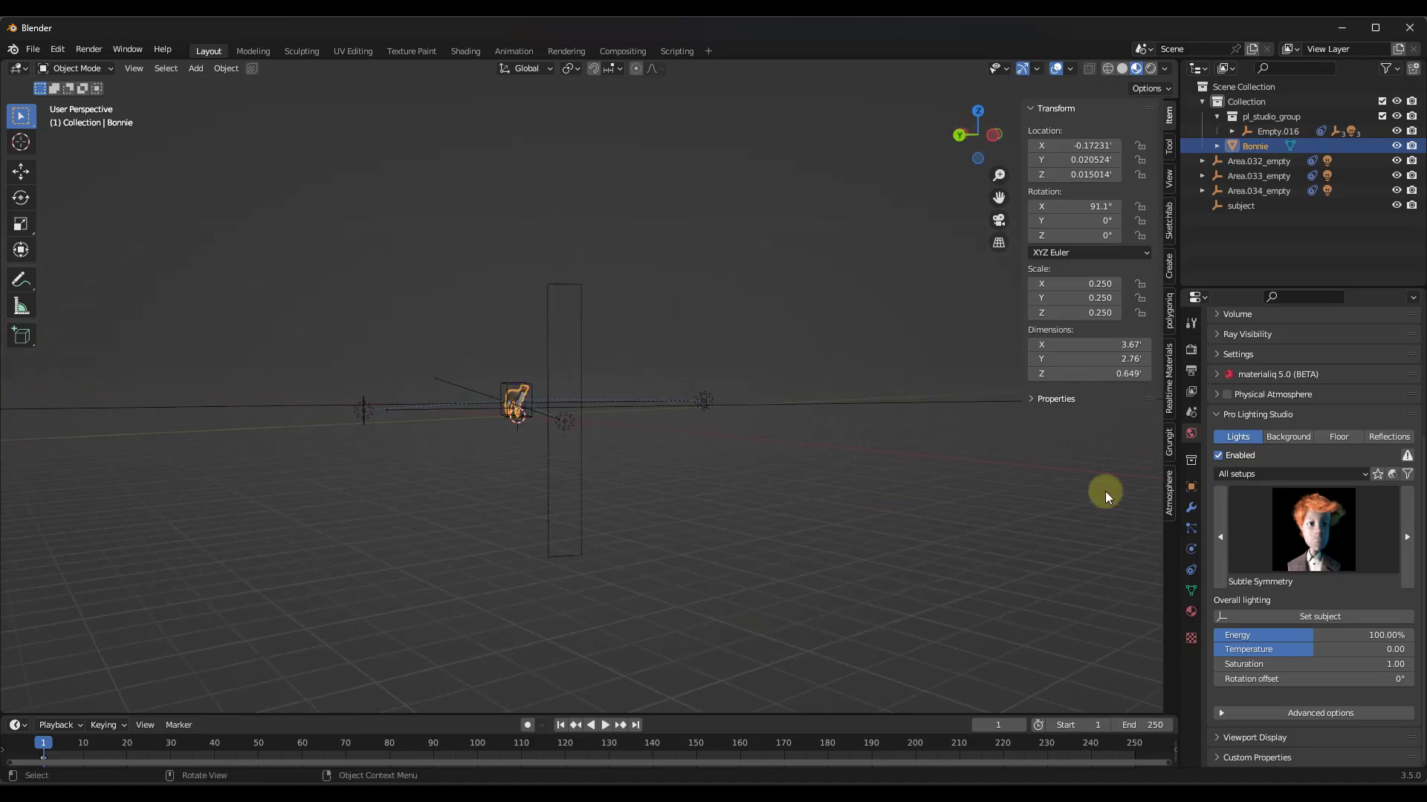
left_click(1312, 532)
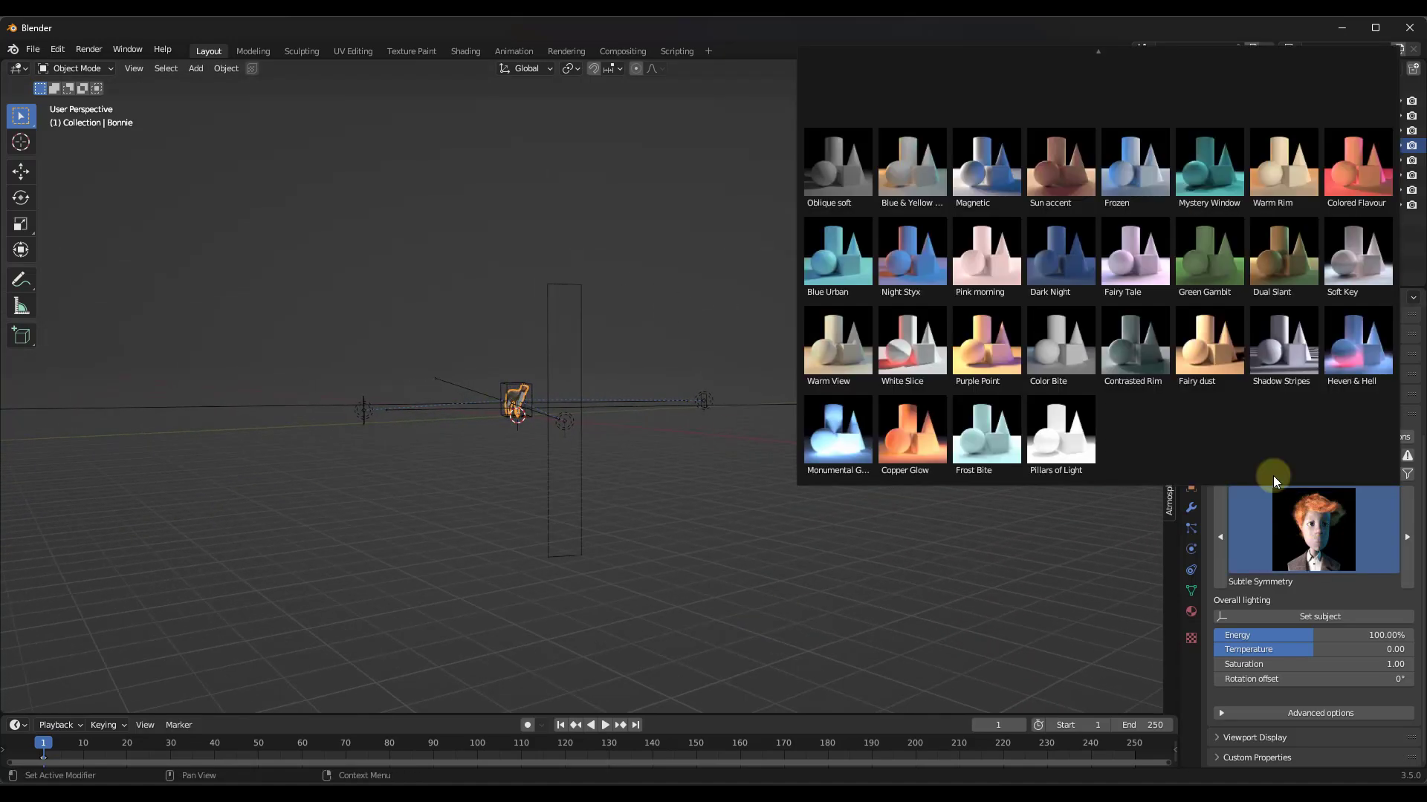
- Apply the Shadow Play lighting preset to the dog and orbit around it
mouse_move(1098, 52)
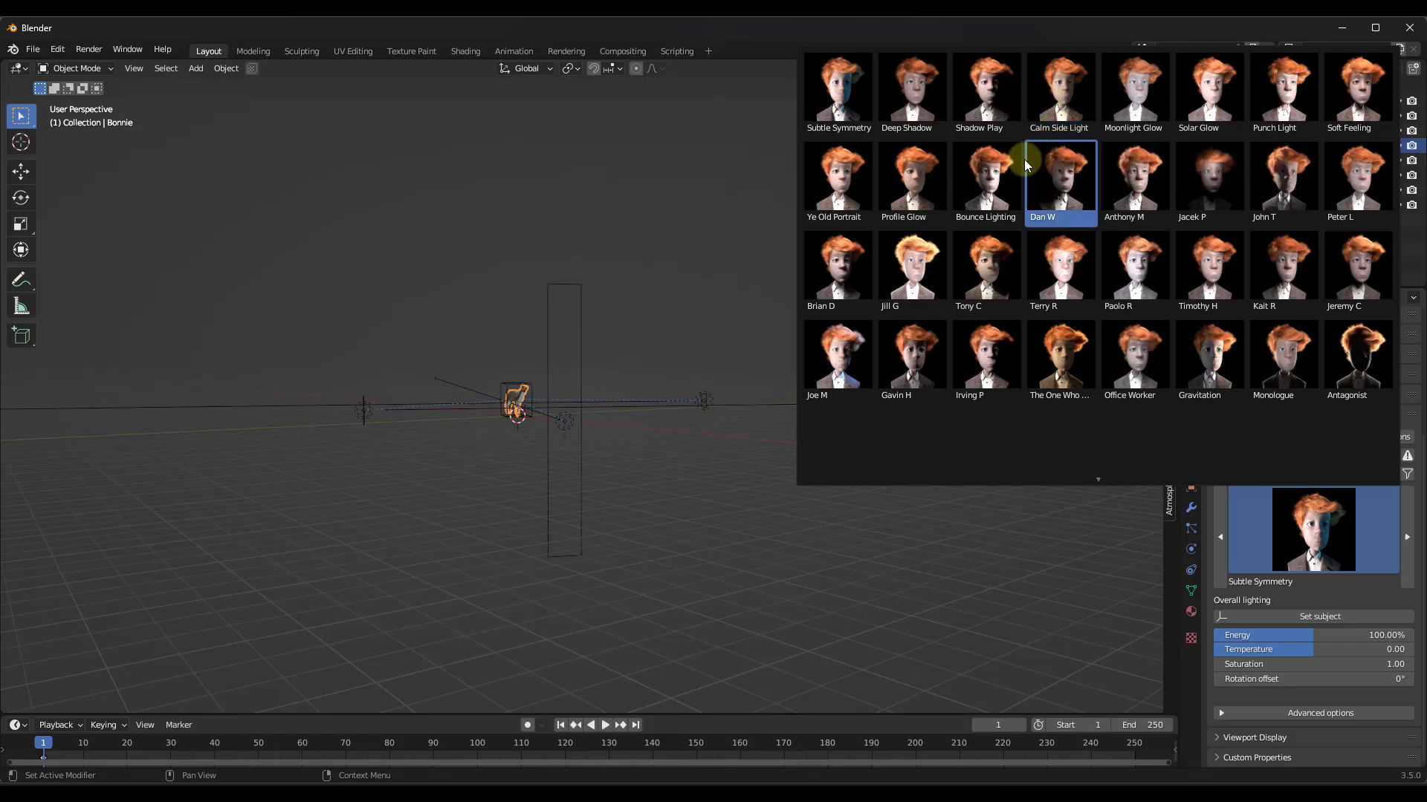
left_click(989, 107)
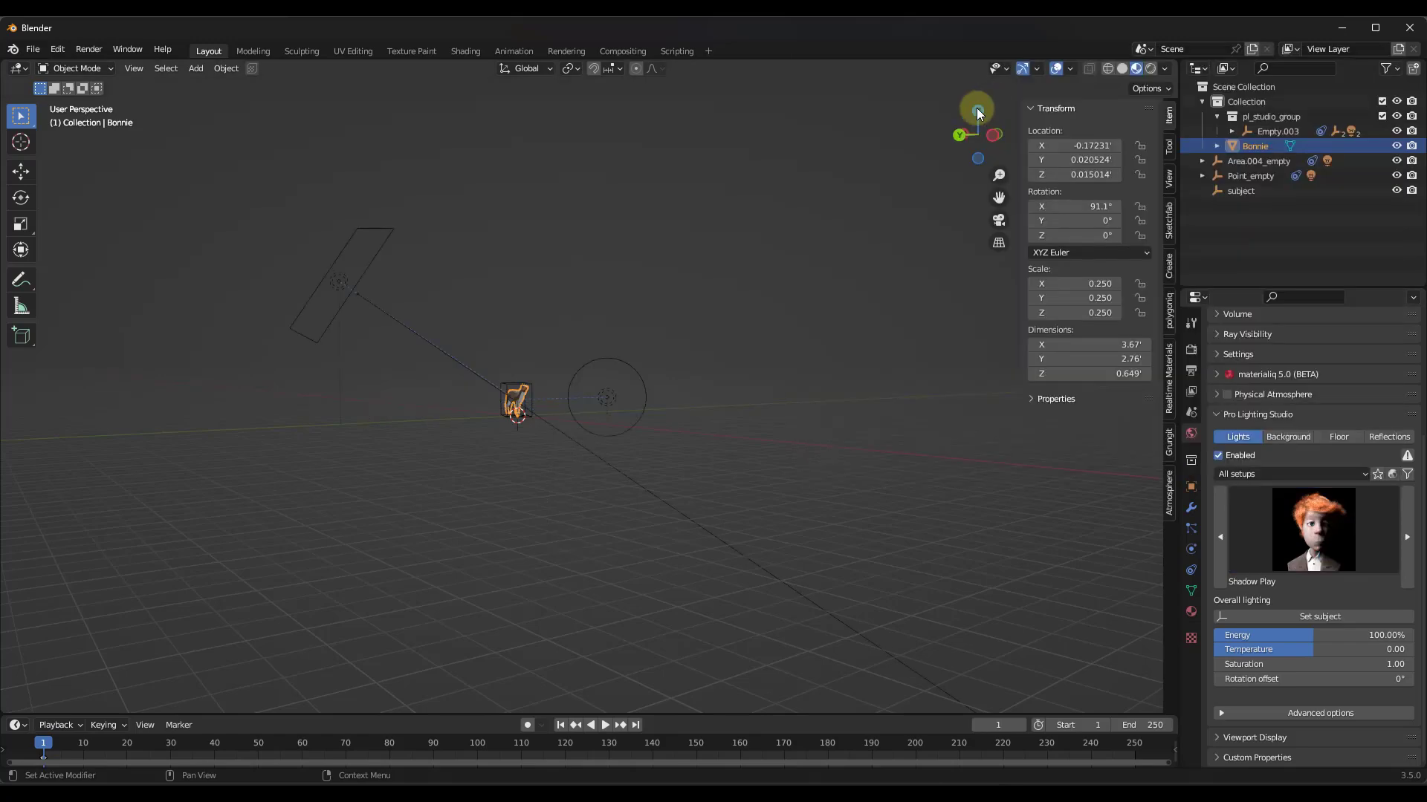
mouse_move(532, 425)
middle_mouse_down()
mouse_move(567, 376)
mouse_move(519, 405)
mouse_move(536, 364)
mouse_move(534, 385)
mouse_move(569, 371)
mouse_move(510, 413)
middle_mouse_up()
scroll(518, 394, "up", 5)
scroll(509, 414, "up", 2)
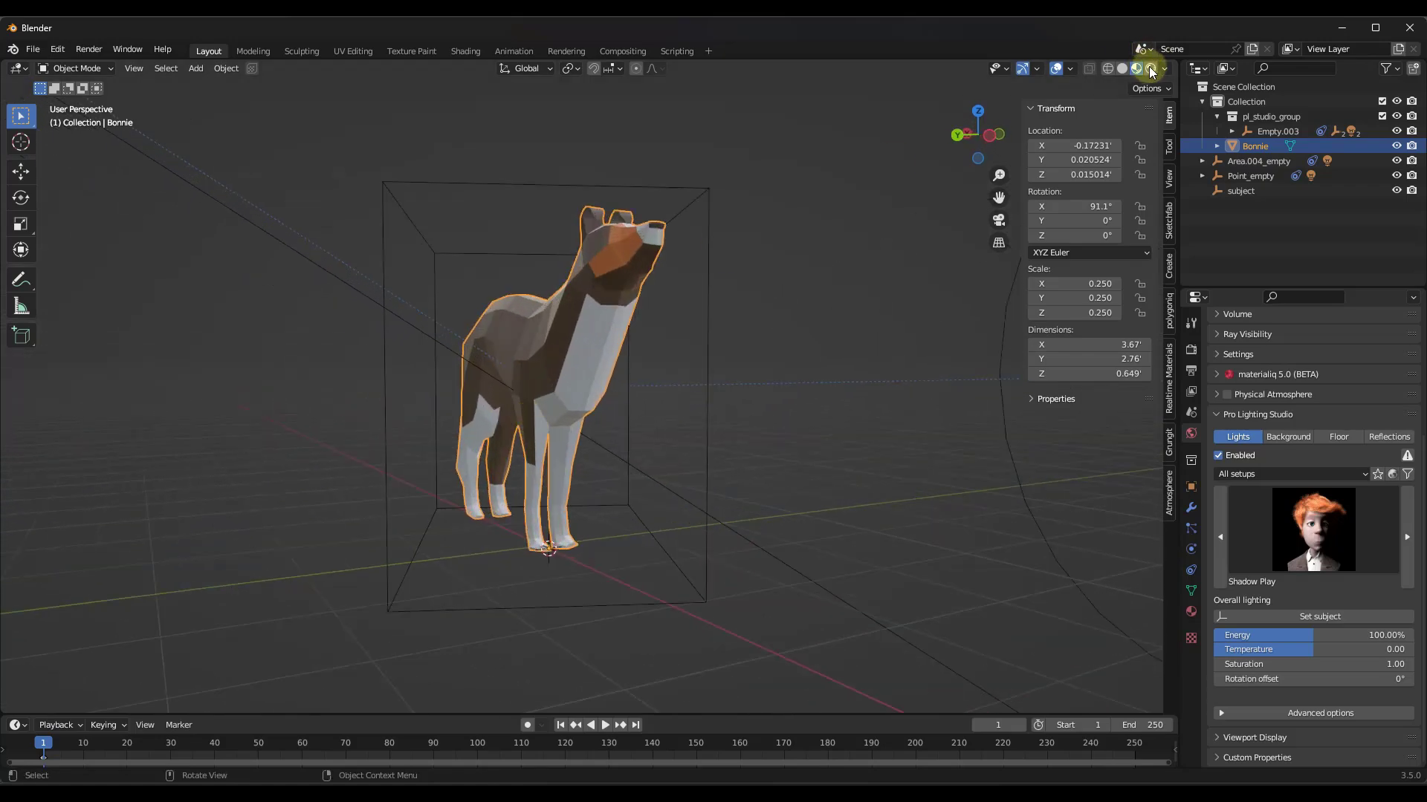
- Switch the viewport to Rendered shading and check the render settings before returning to World settings
left_click(1149, 68)
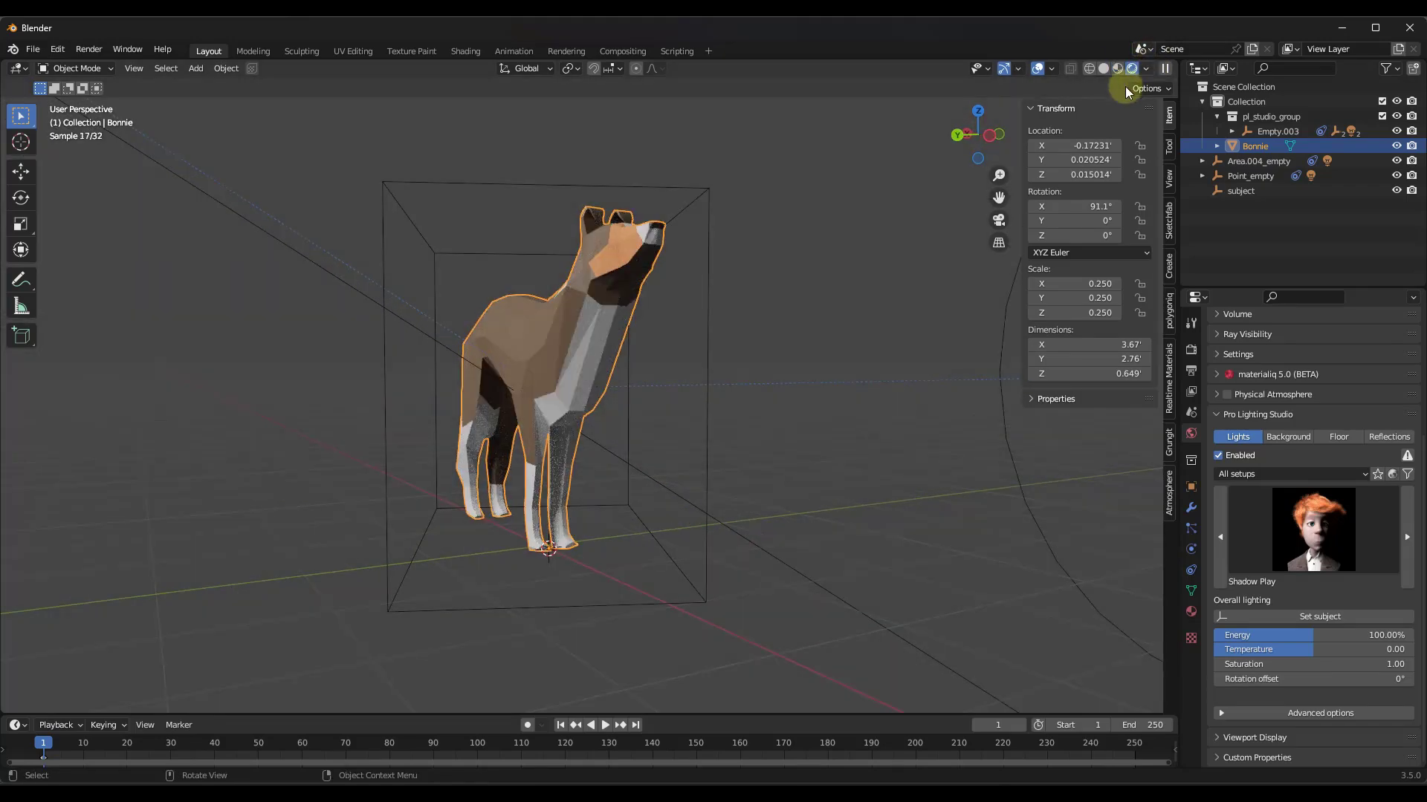
left_click(1192, 354)
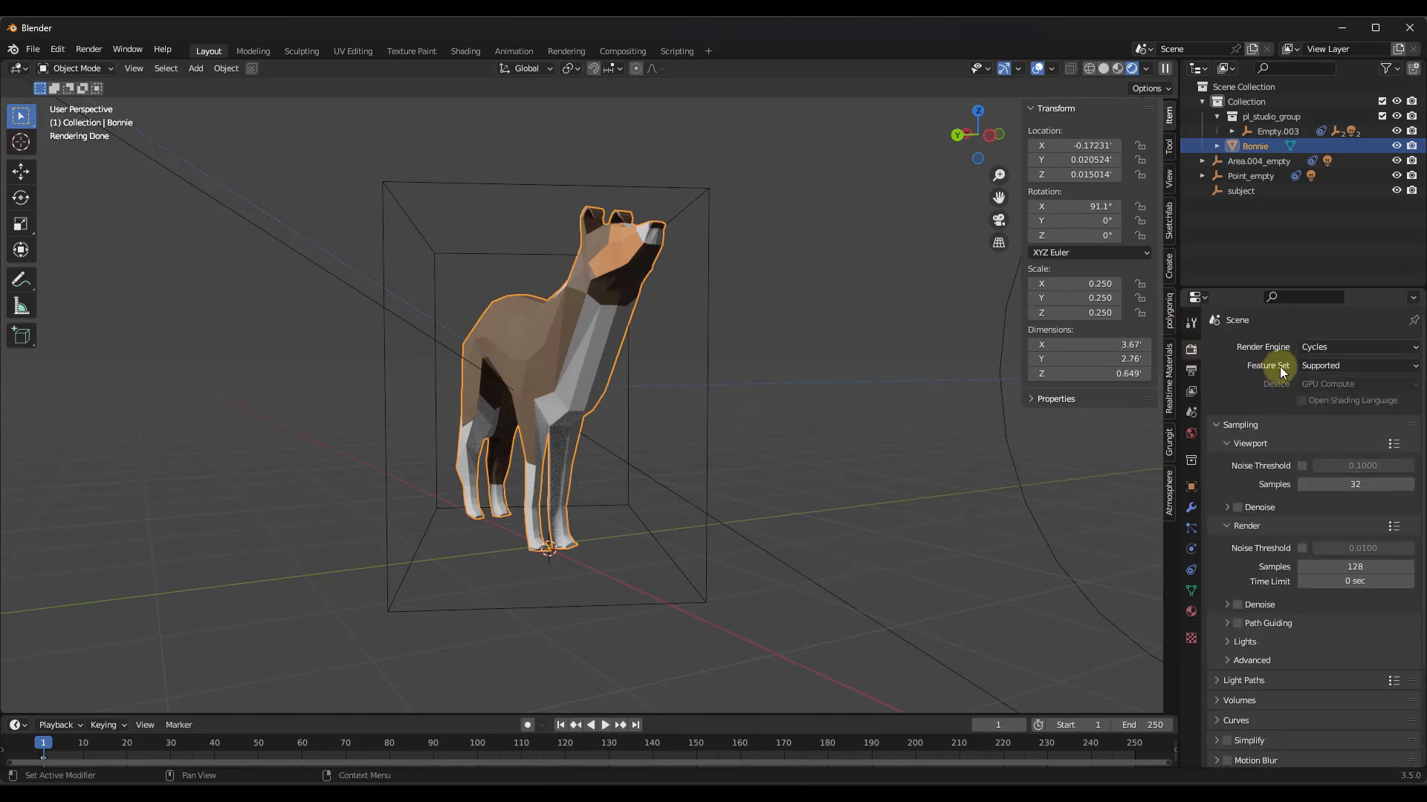
scroll(1306, 362, "down", 4)
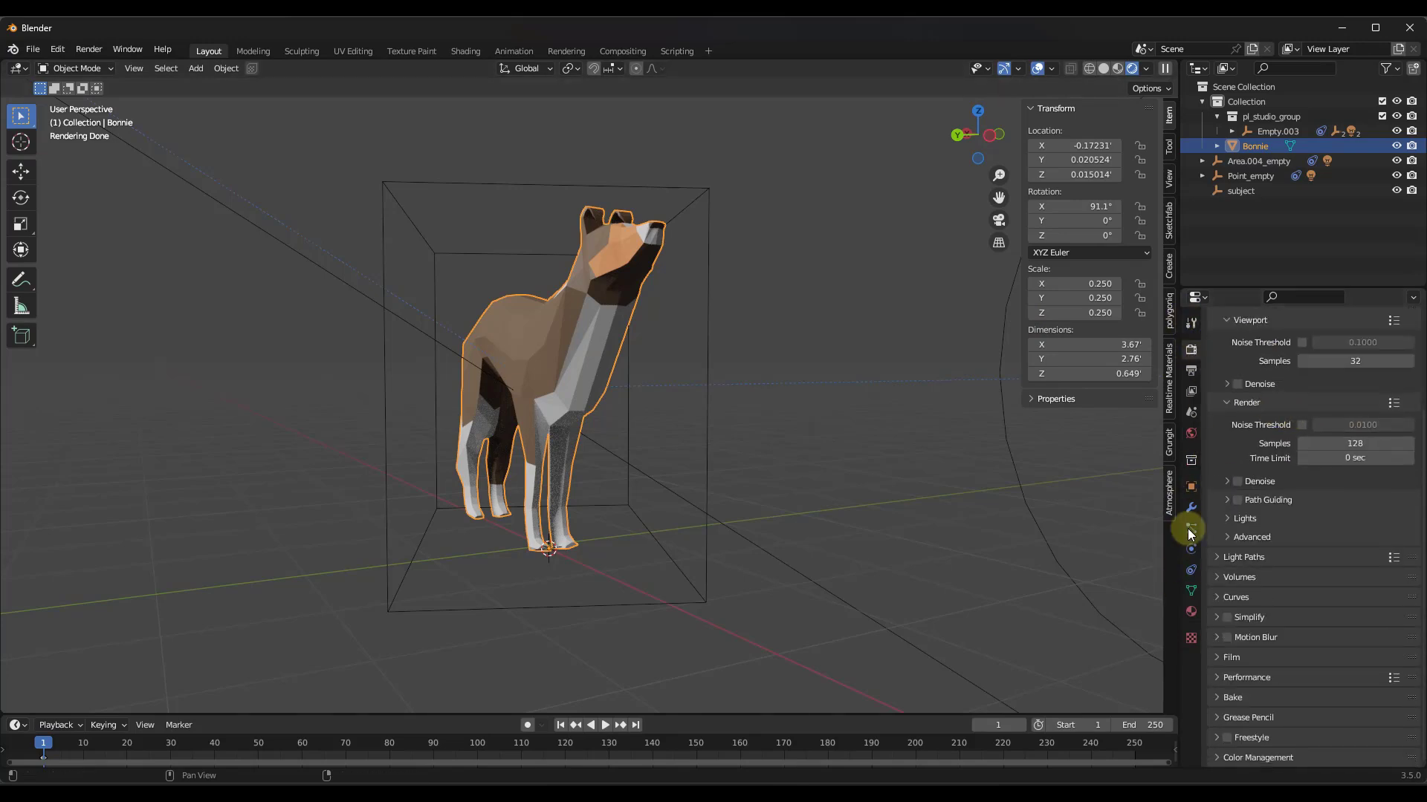
left_click(1192, 433)
scroll(1317, 591, "down", 10)
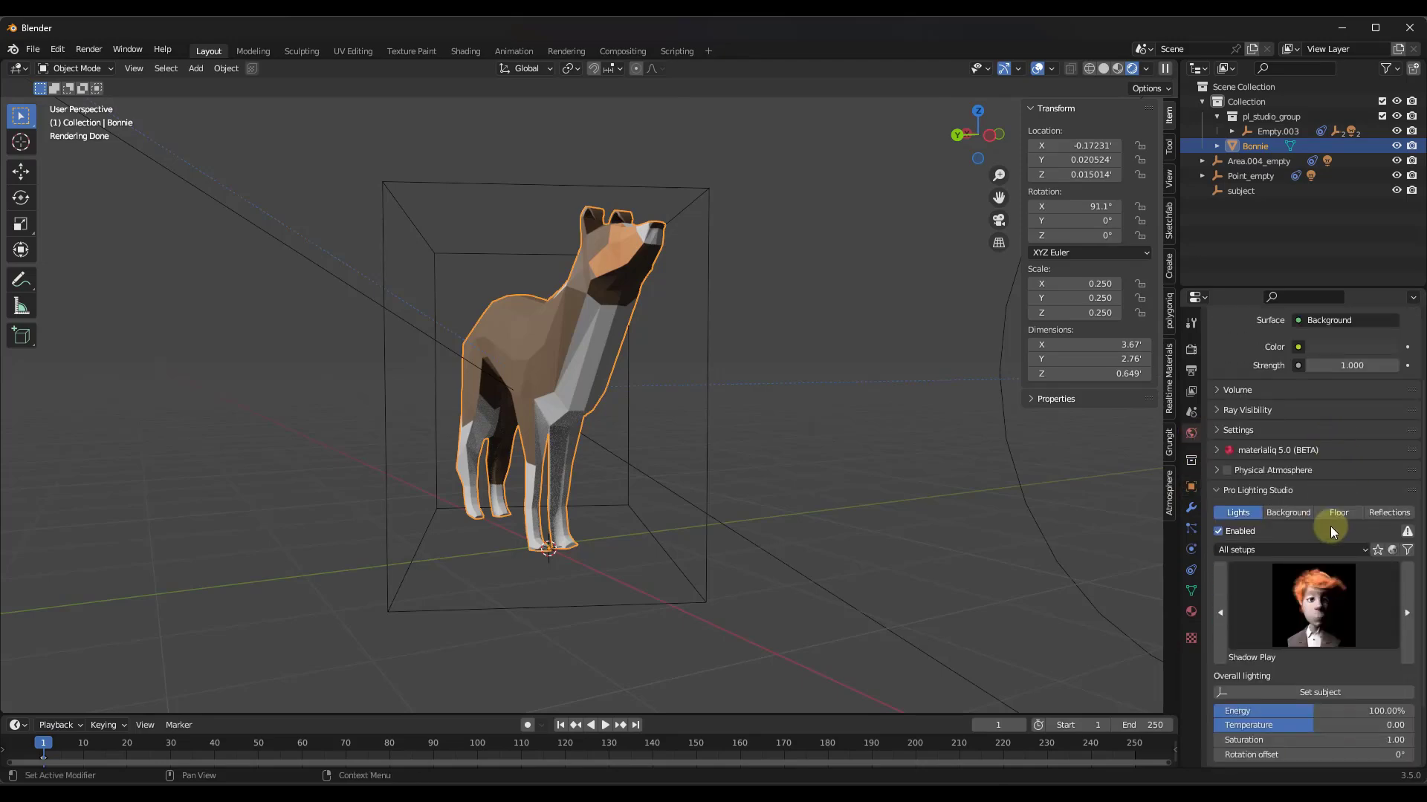
- Try the Pink morning preset, then settle on Pillars of Light
left_click(1297, 565)
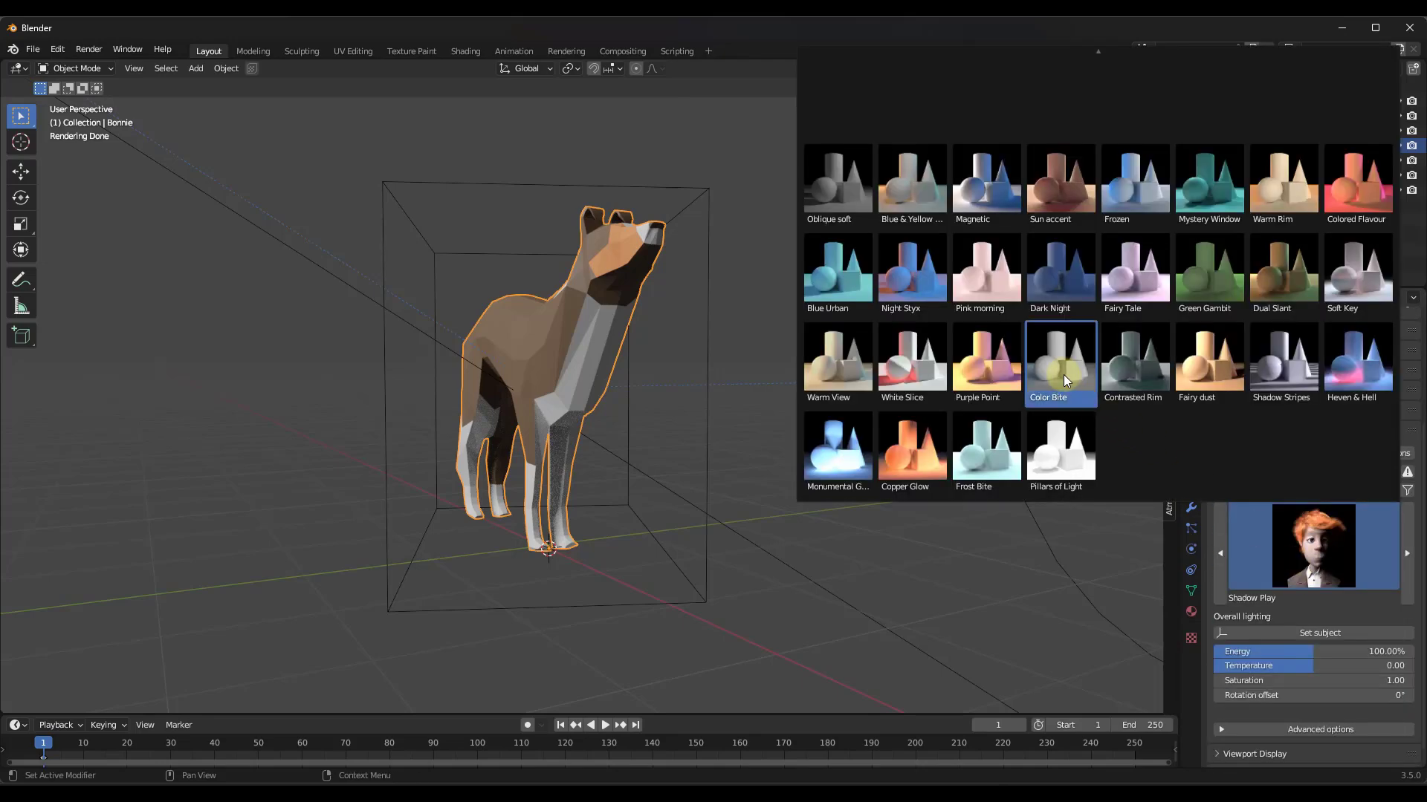
left_click(1000, 278)
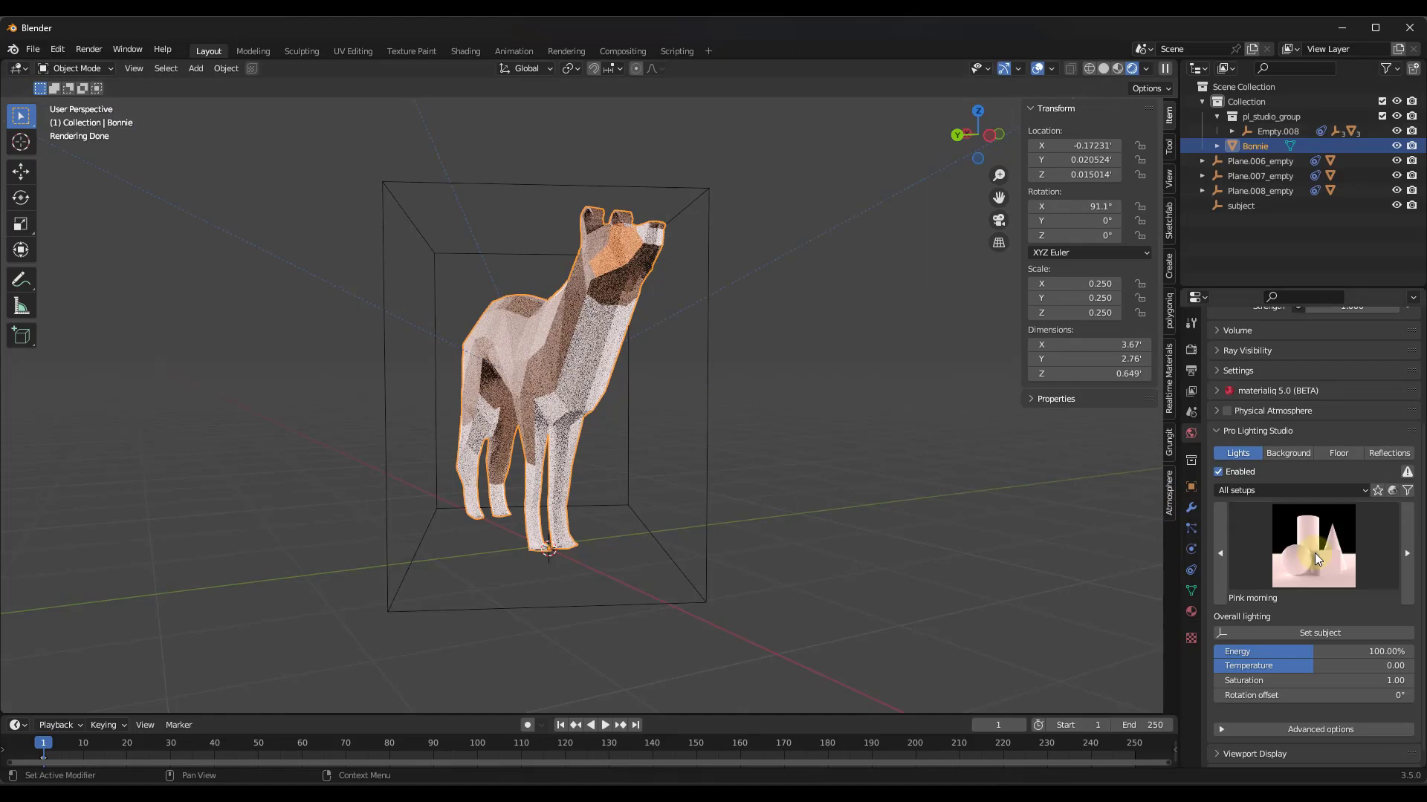
left_click(1295, 537)
left_click(1080, 452)
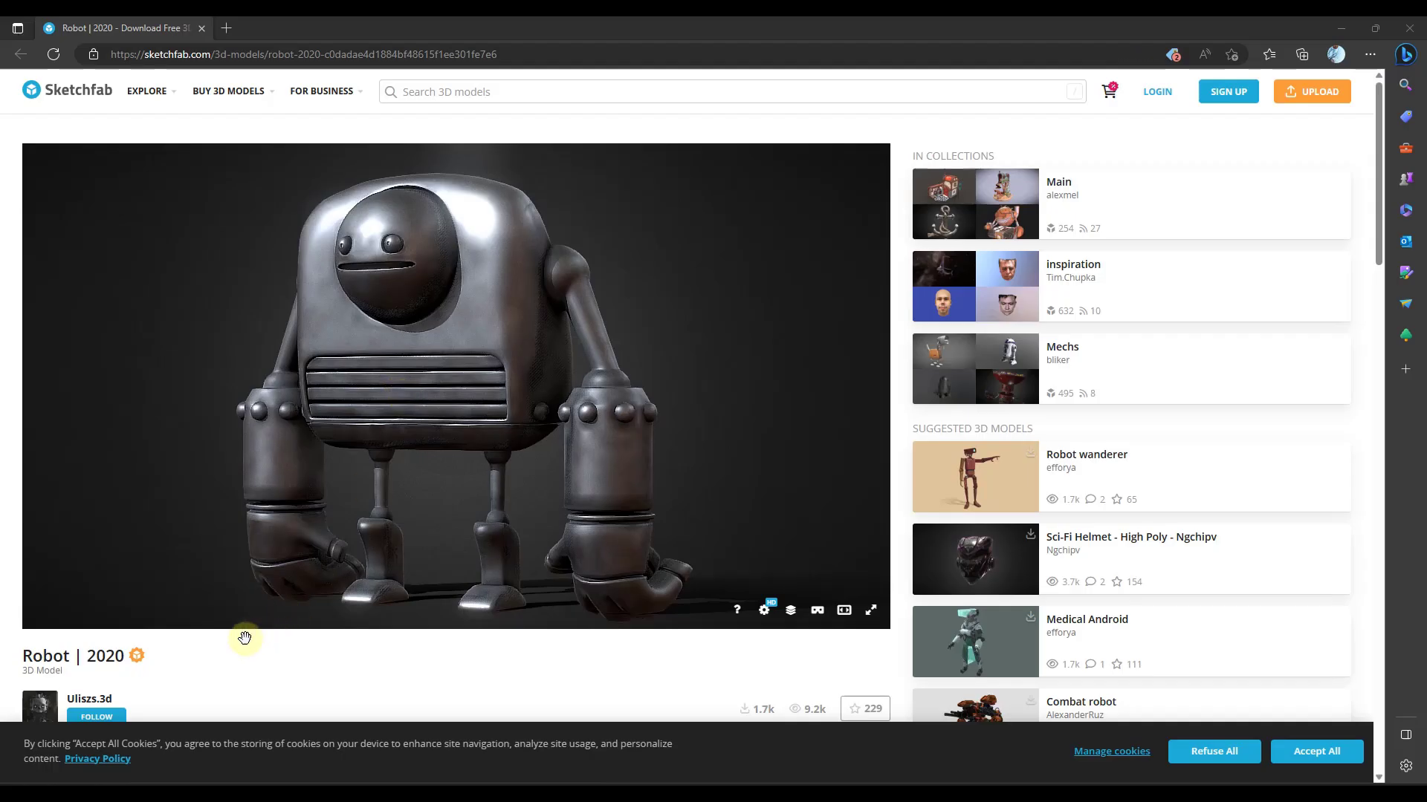
- Scroll the Sketchfab Robot | 2020 model page, then minimize the browser to return to Blender
scroll(230, 646, "down", 2)
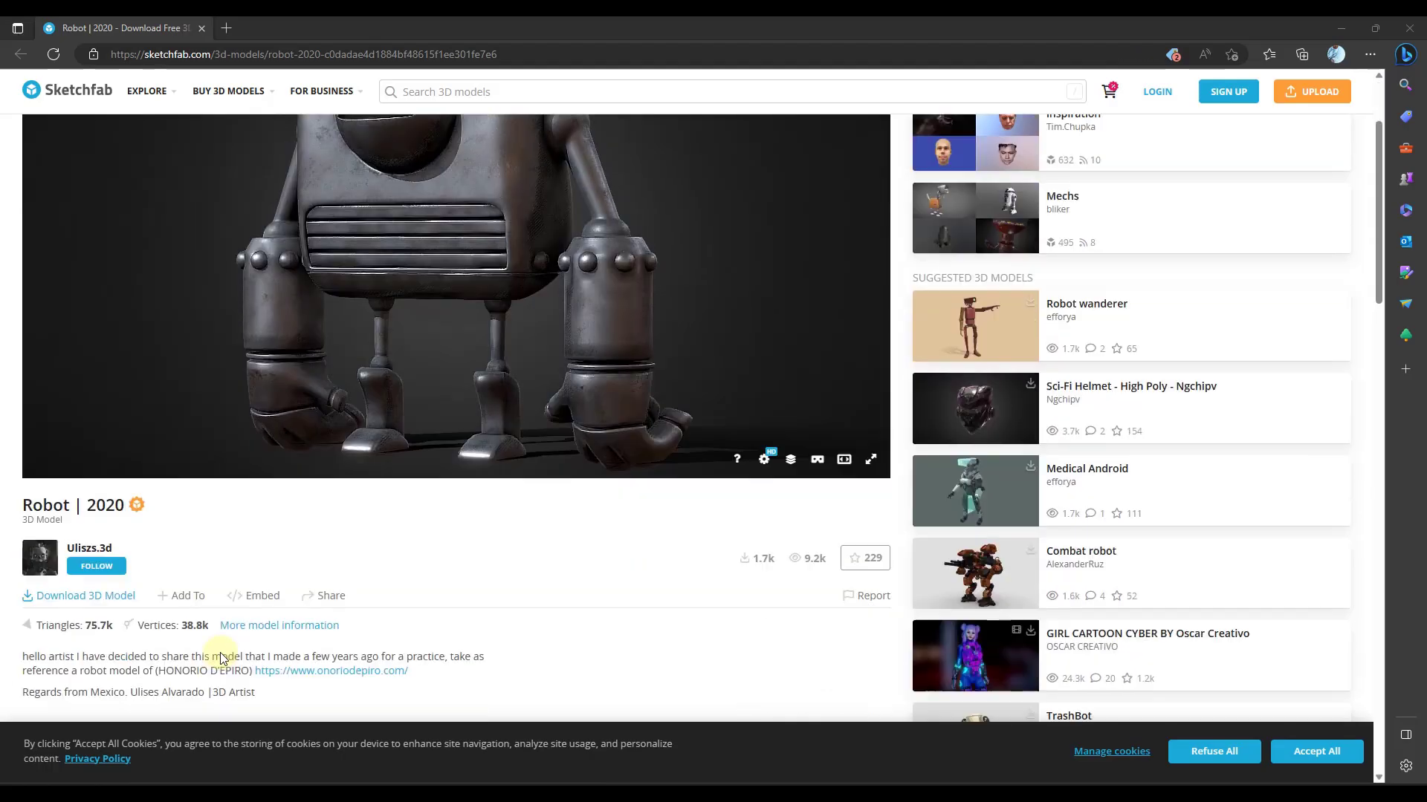
scroll(220, 658, "down", 1)
scroll(252, 613, "up", 2)
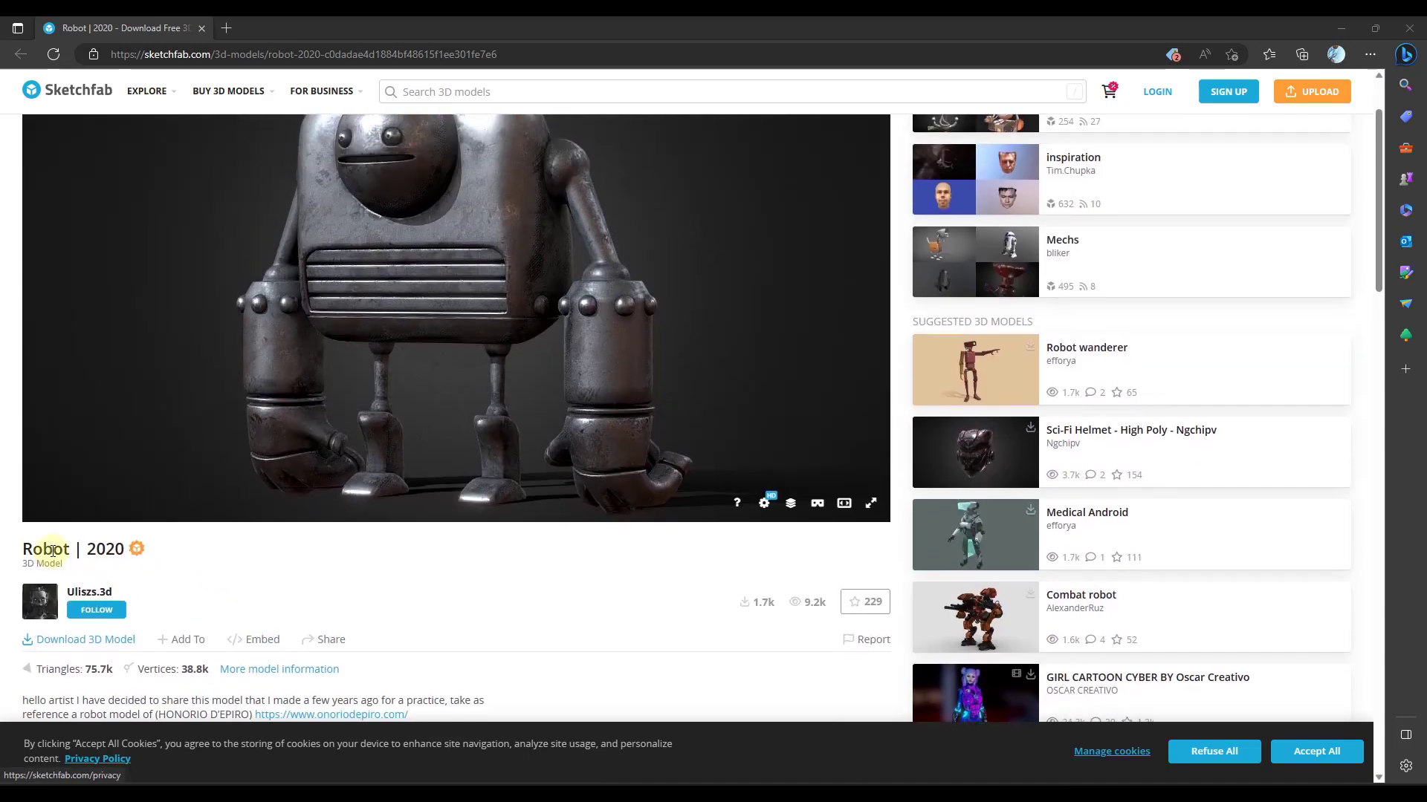
scroll(117, 560, "down", 3)
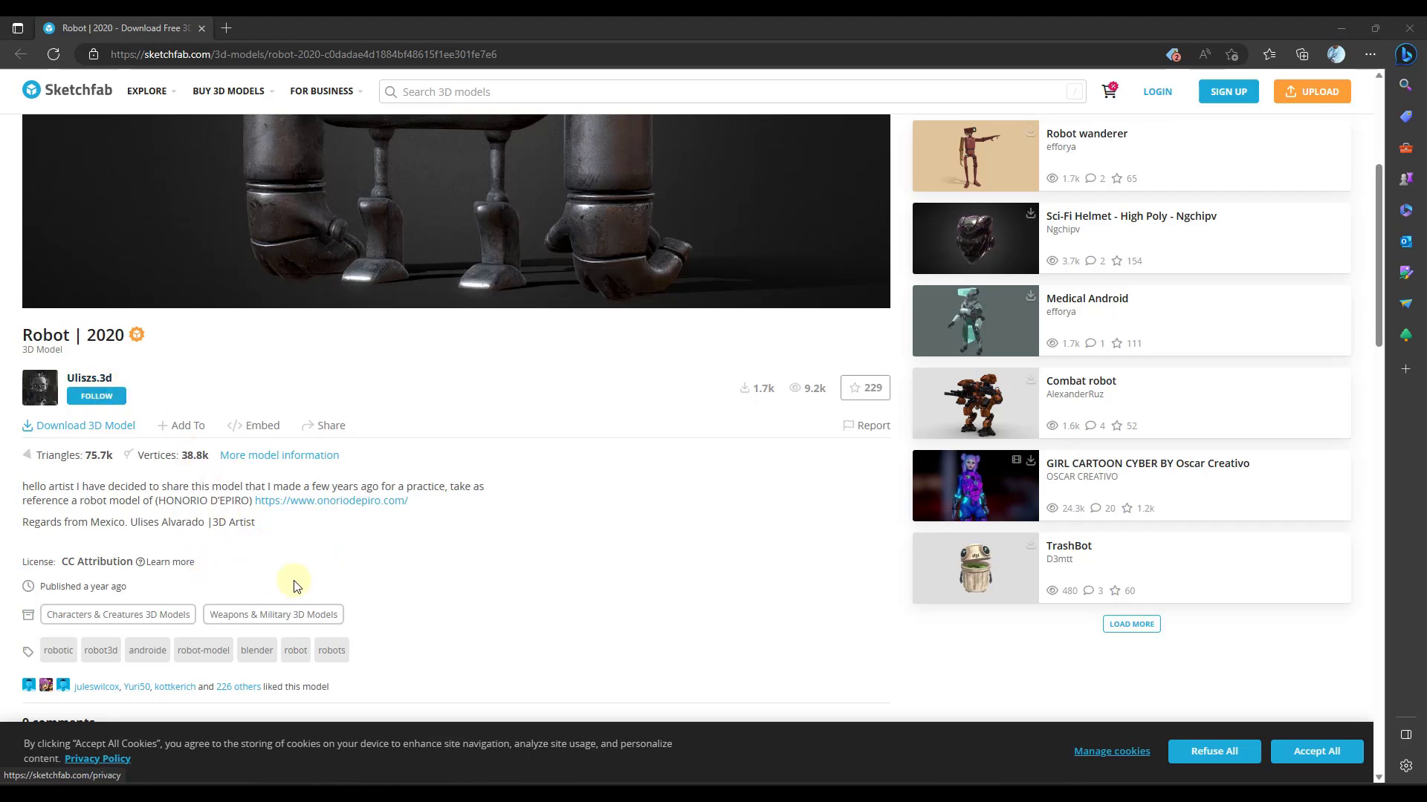
scroll(436, 602, "up", 4)
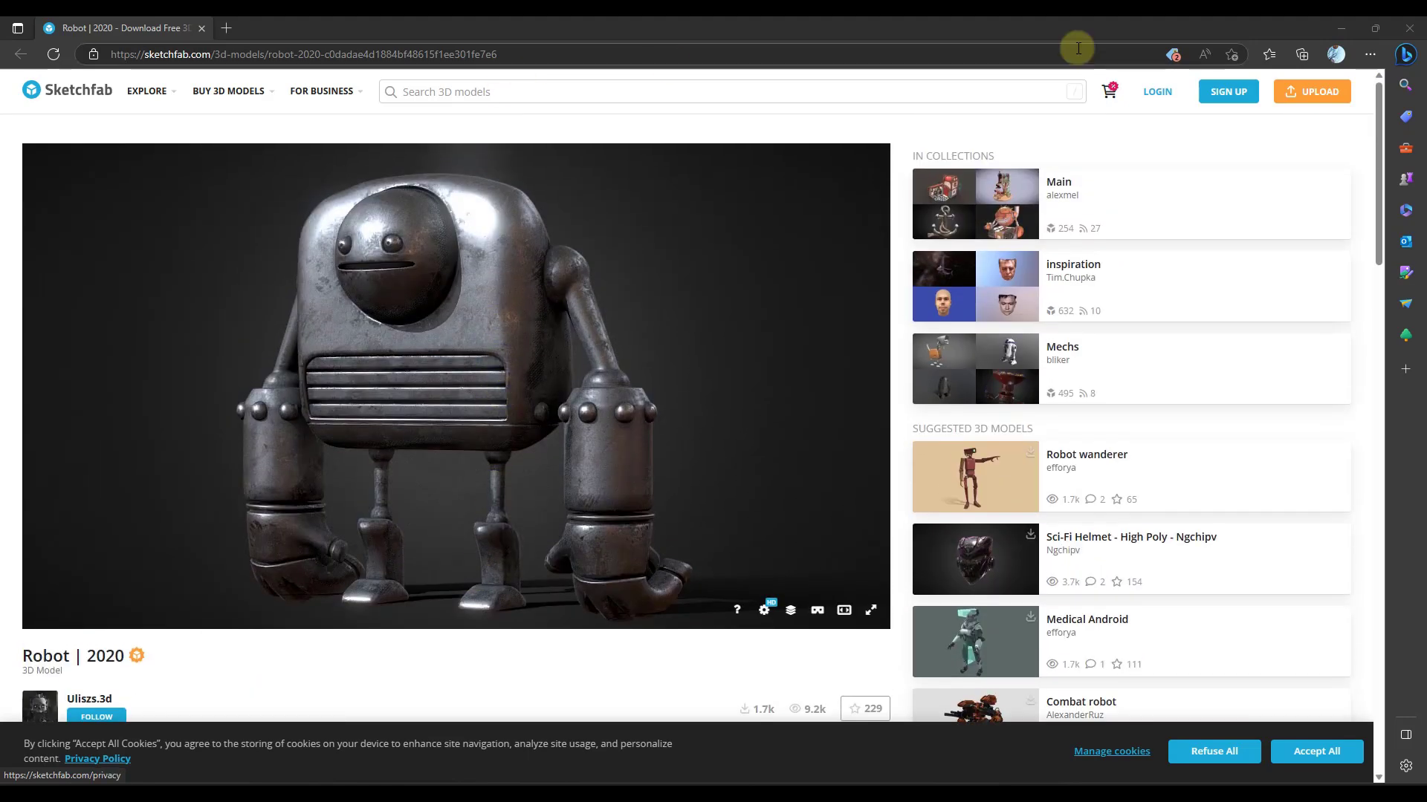
left_click(1338, 30)
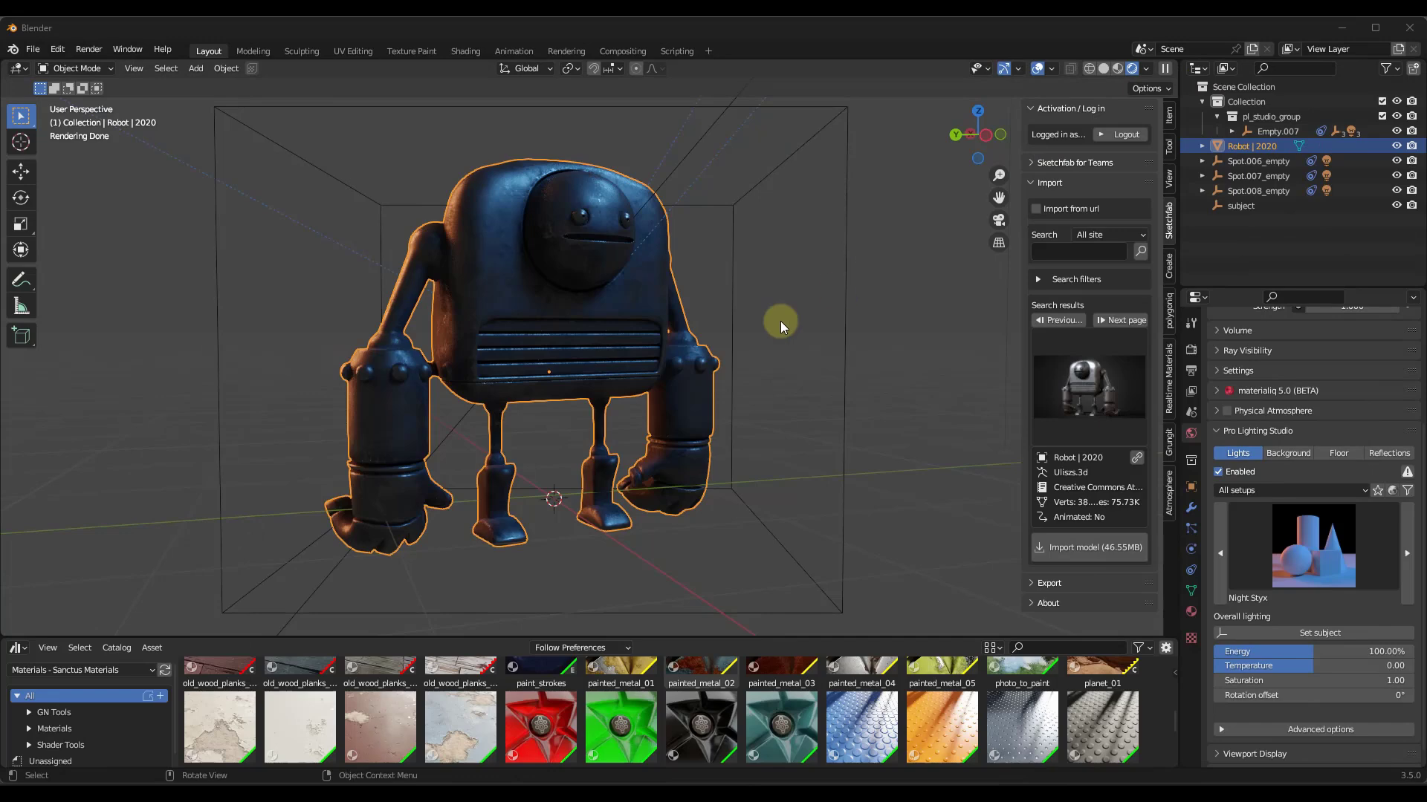
- Try the Fairy Tale preset on the robot, then switch to Warm Rim
left_click(1300, 544)
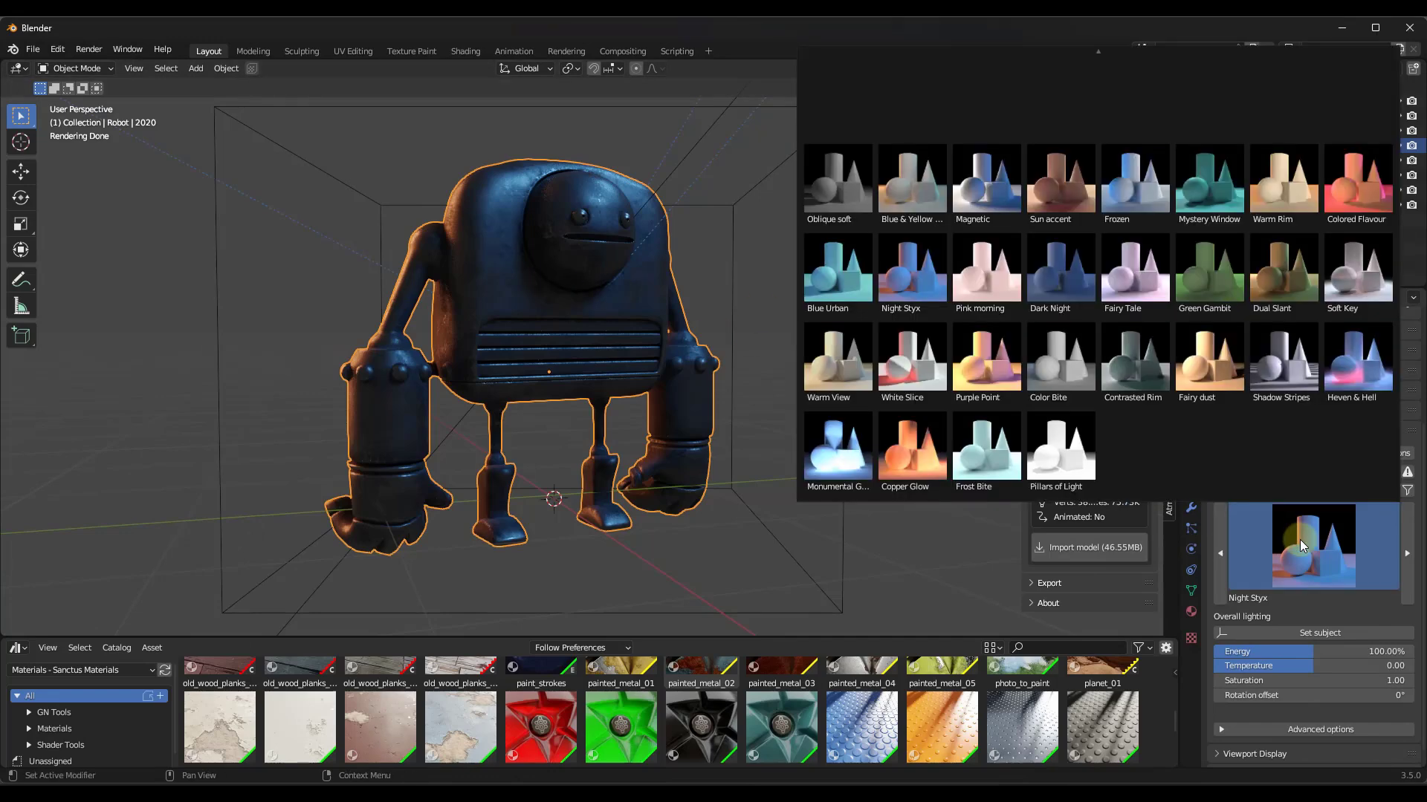
left_click(1143, 284)
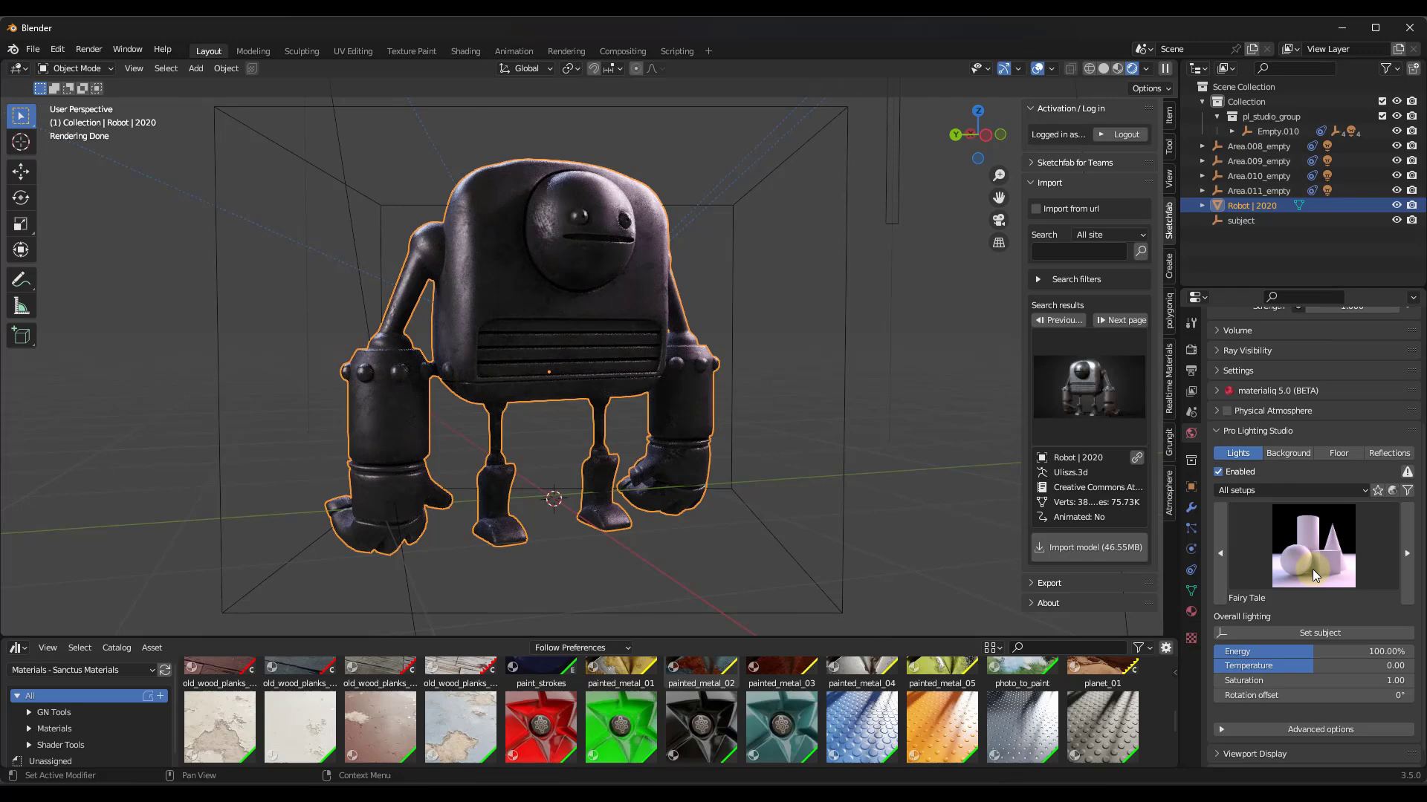
left_click(1312, 569)
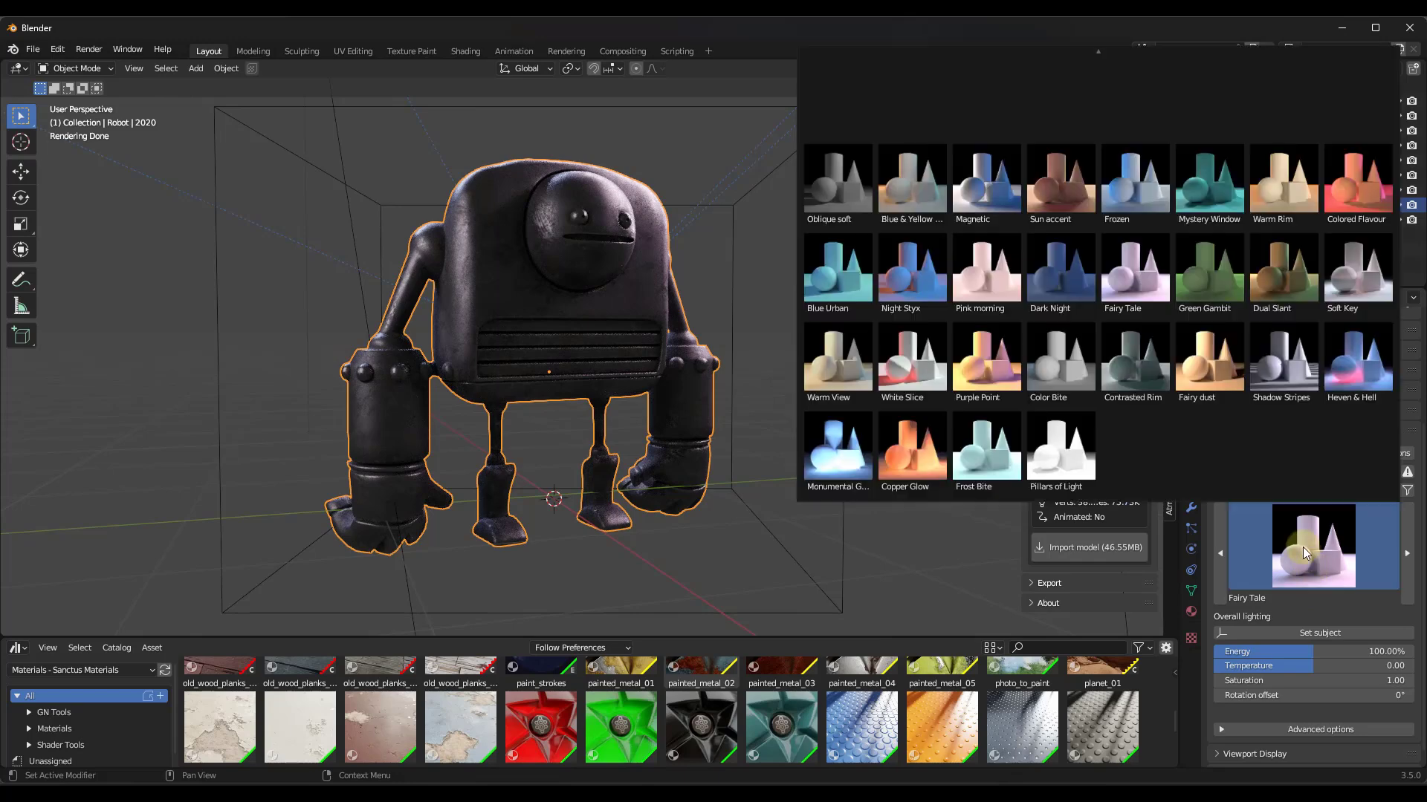
left_click(1278, 179)
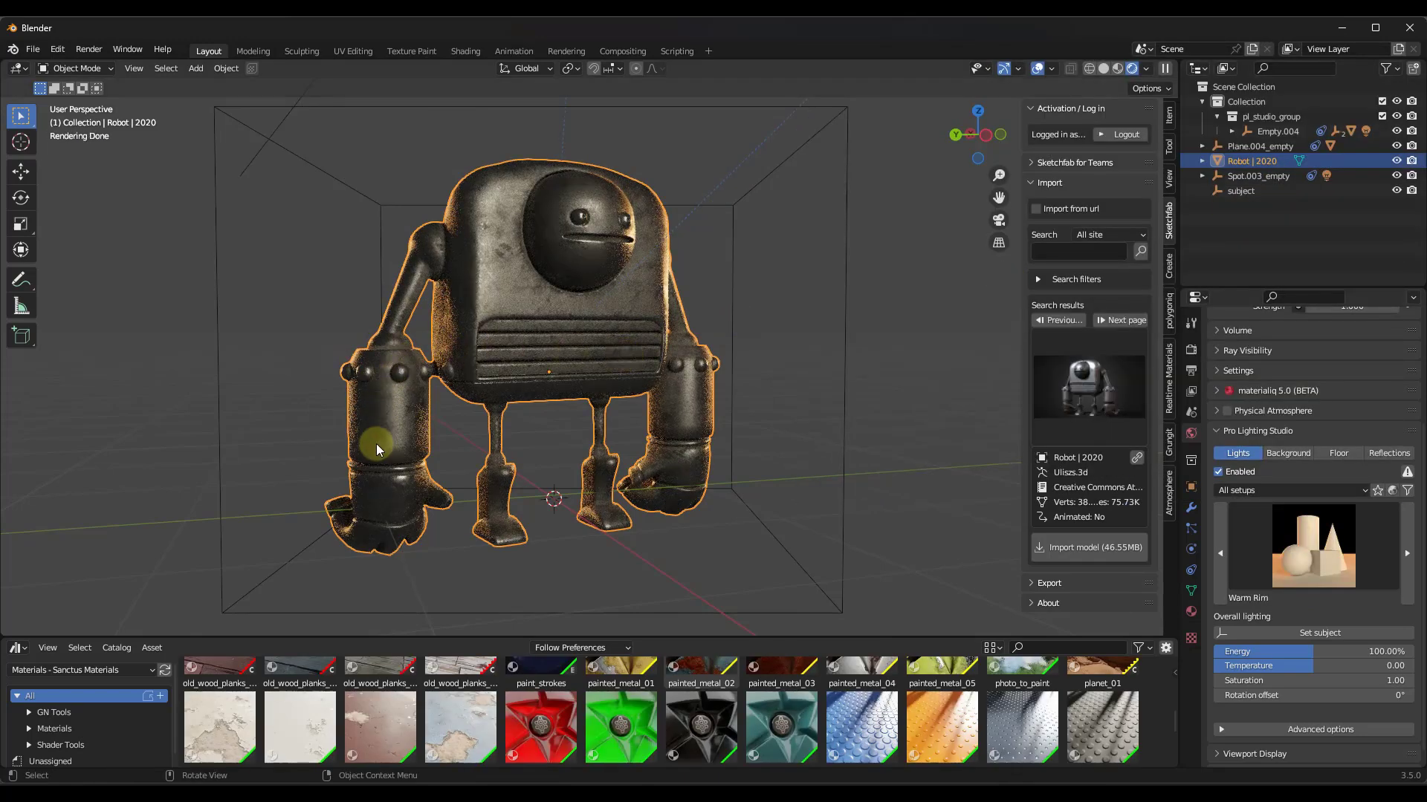
- Nudge the lighting temperature up to 0.03 and zoom out from the robot
left_click(1319, 569)
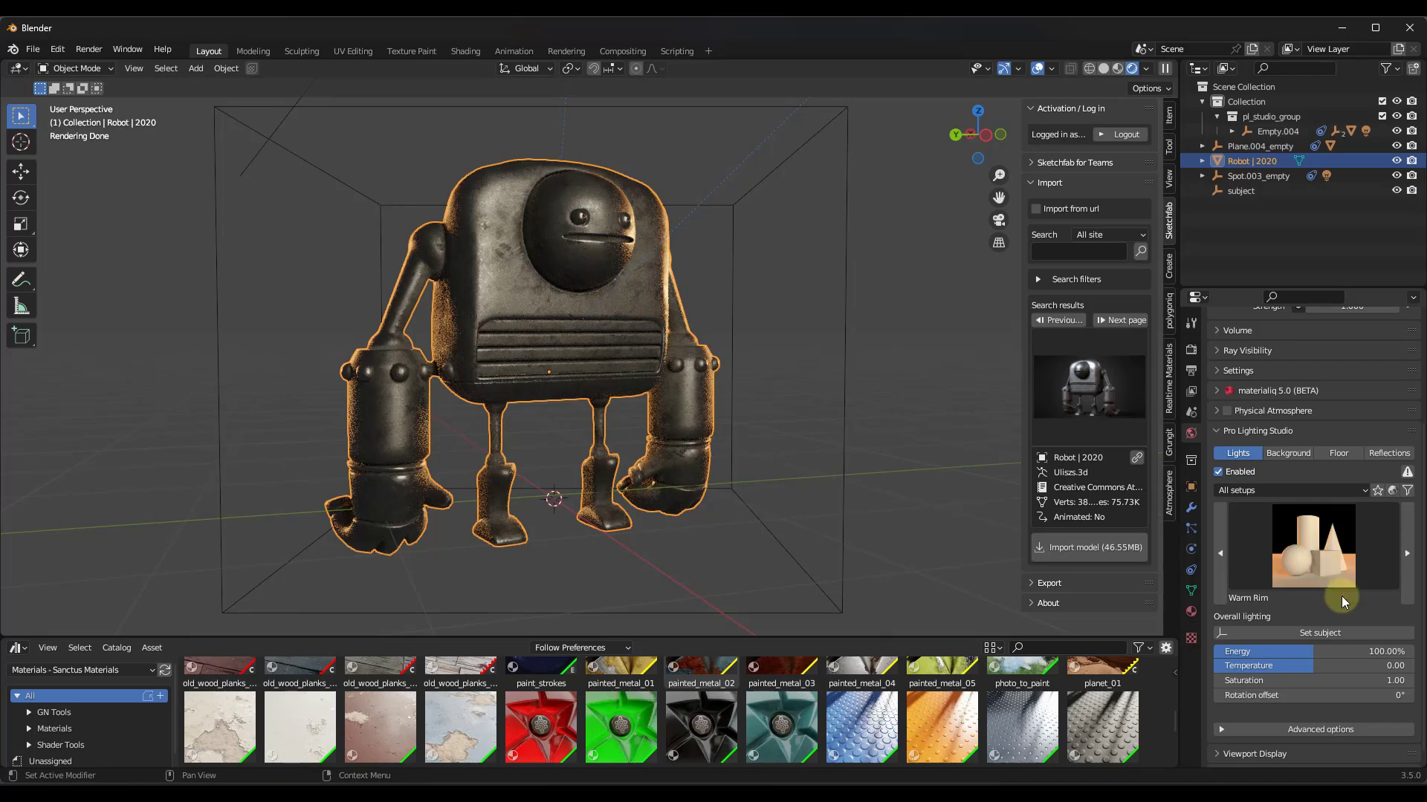
scroll(1341, 588, "down", 1)
mouse_move(1320, 648)
left_mouse_down()
mouse_move(1340, 648)
mouse_move(1315, 649)
left_mouse_up()
middle_click_drag(616, 469, 558, 436, "ctrl")
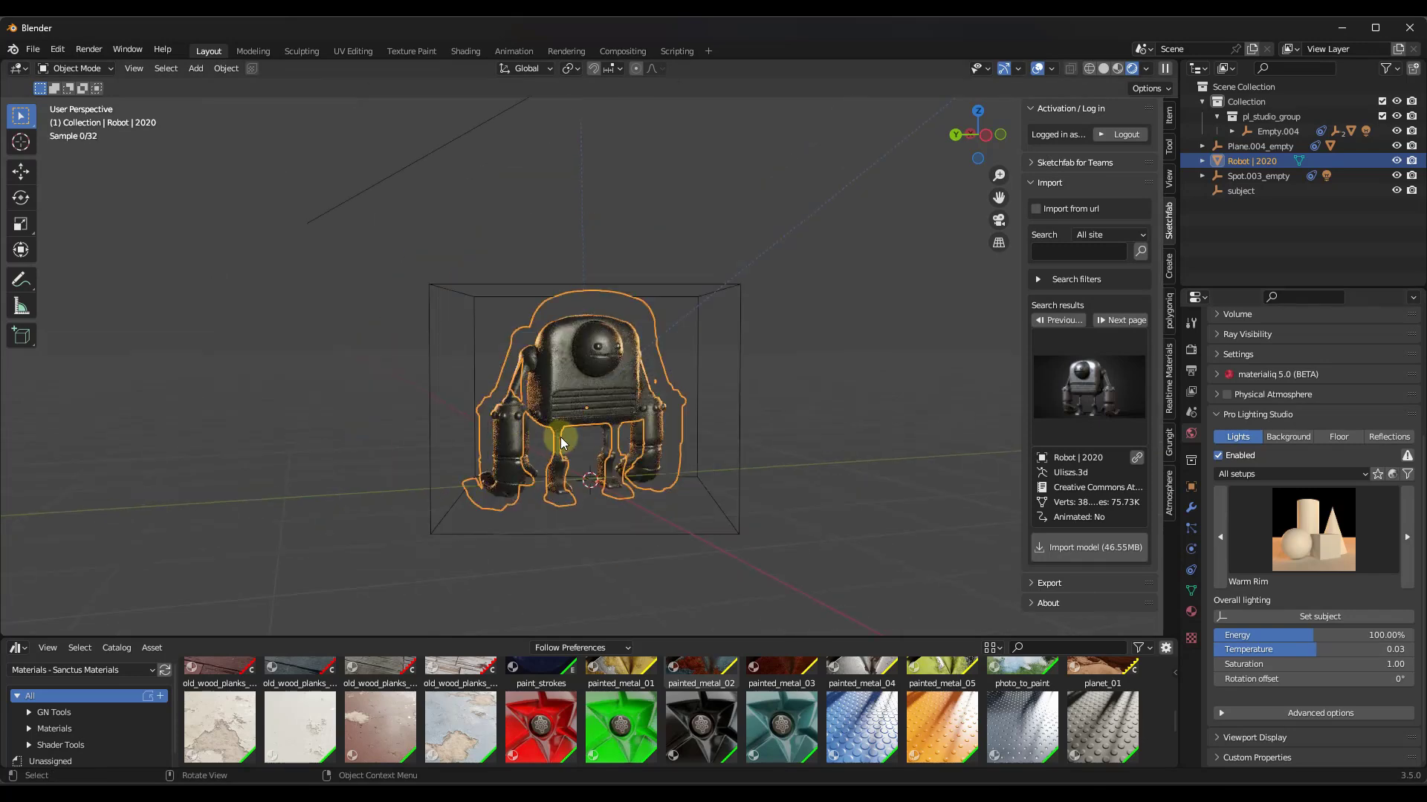
- Enable the dark studio background and the circular floor in Pro Lighting Studio
left_click(1277, 438)
left_click(1219, 456)
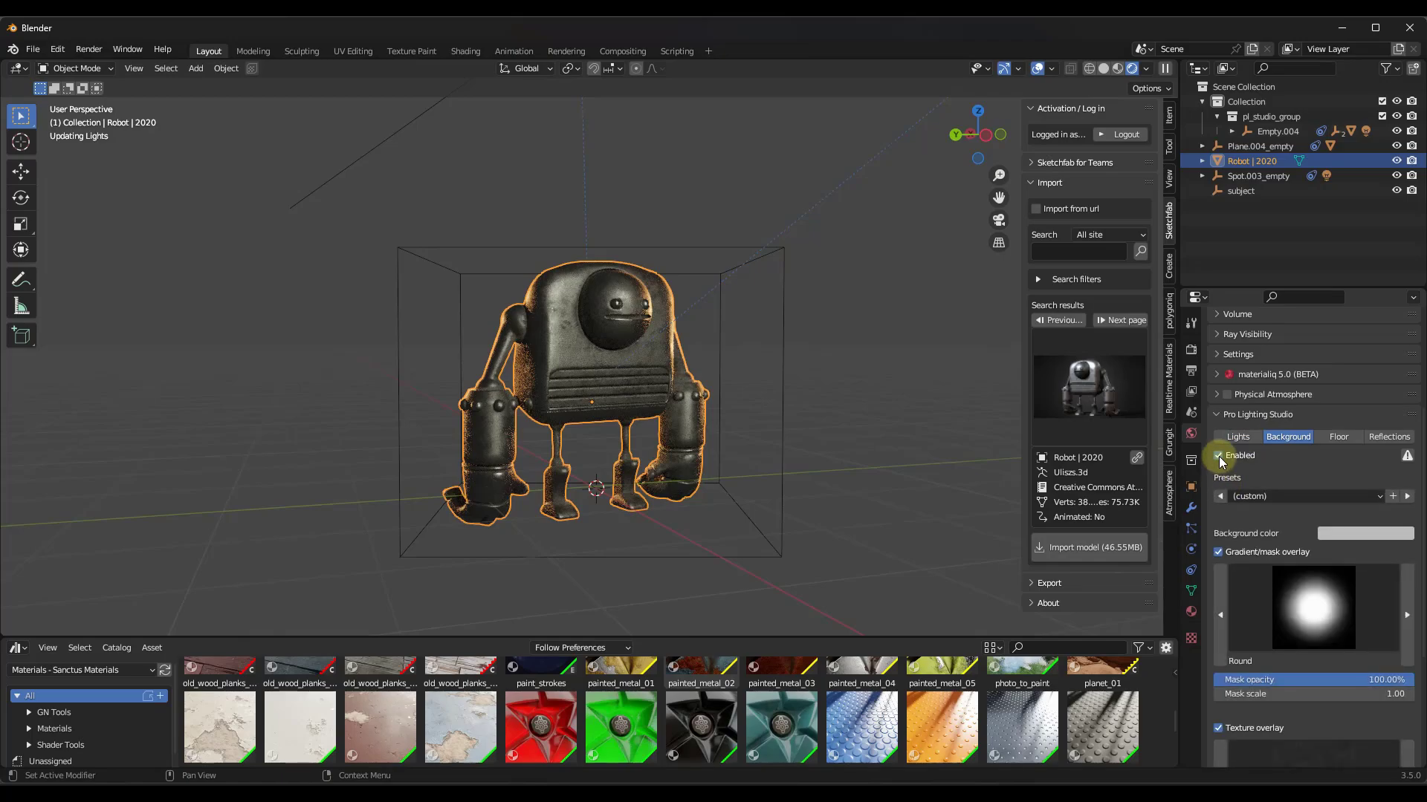
left_click(1330, 439)
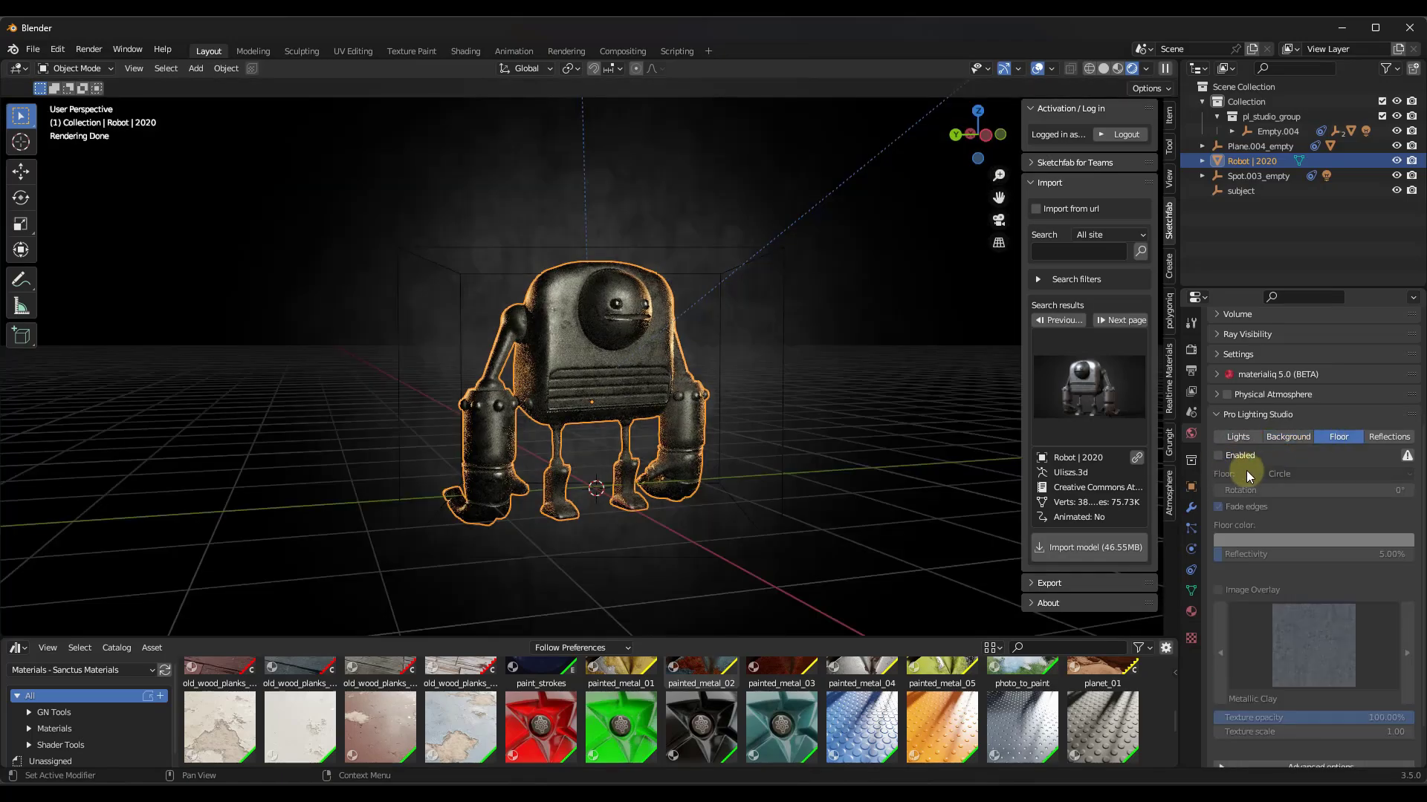
left_click(1219, 457)
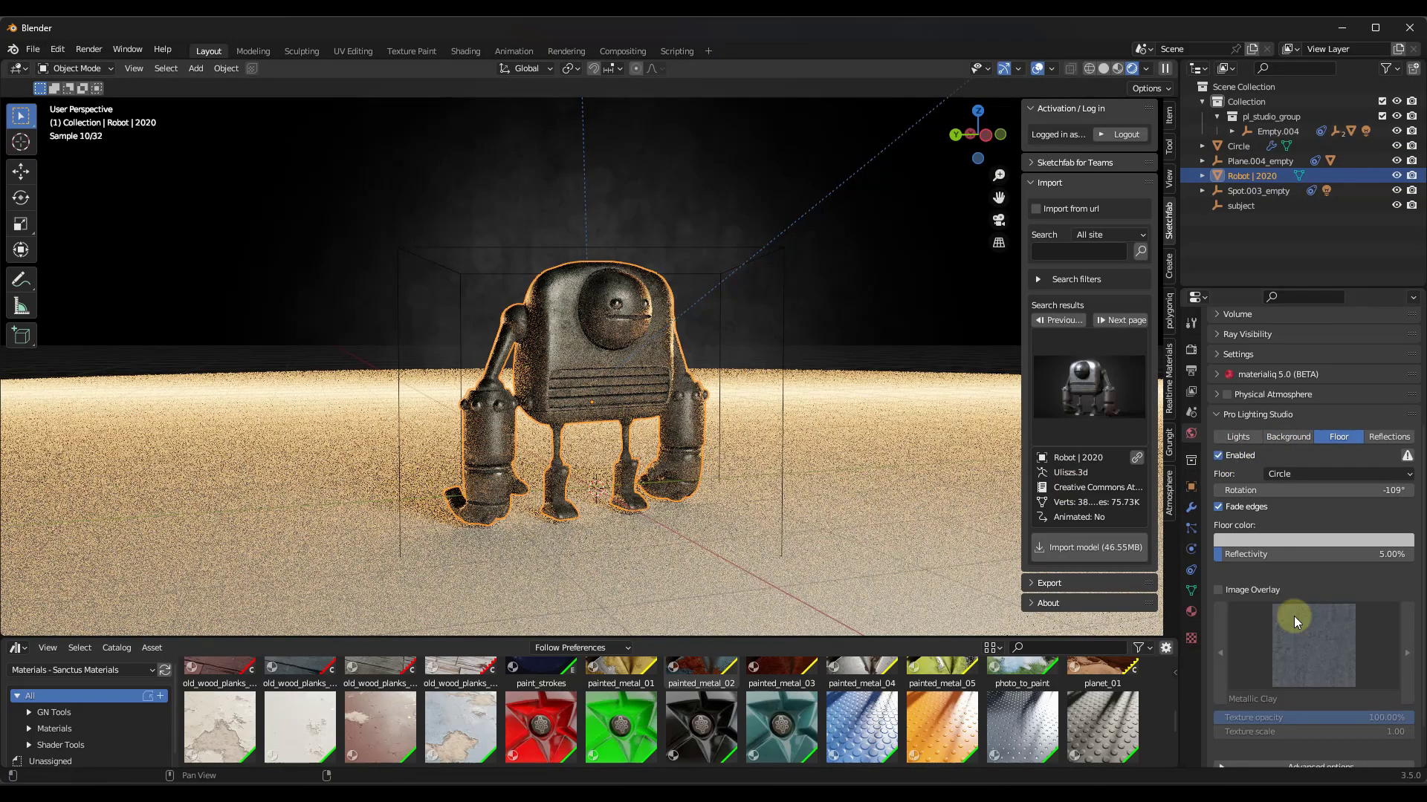
- Turn on the floor Image Overlay, try Concrete Floor 1, then choose the wood planks texture
left_click(1226, 590)
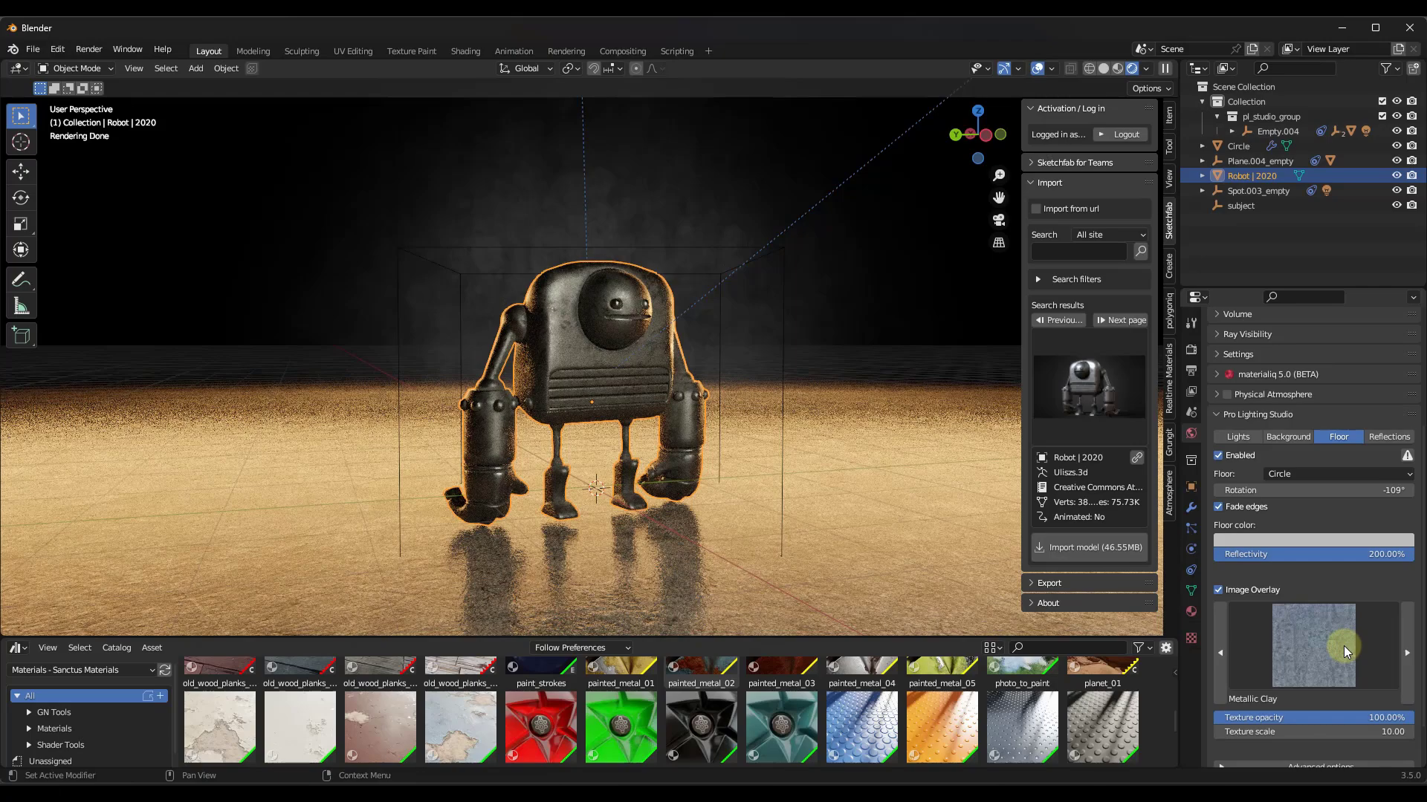
left_click(1332, 644)
left_click(1208, 496)
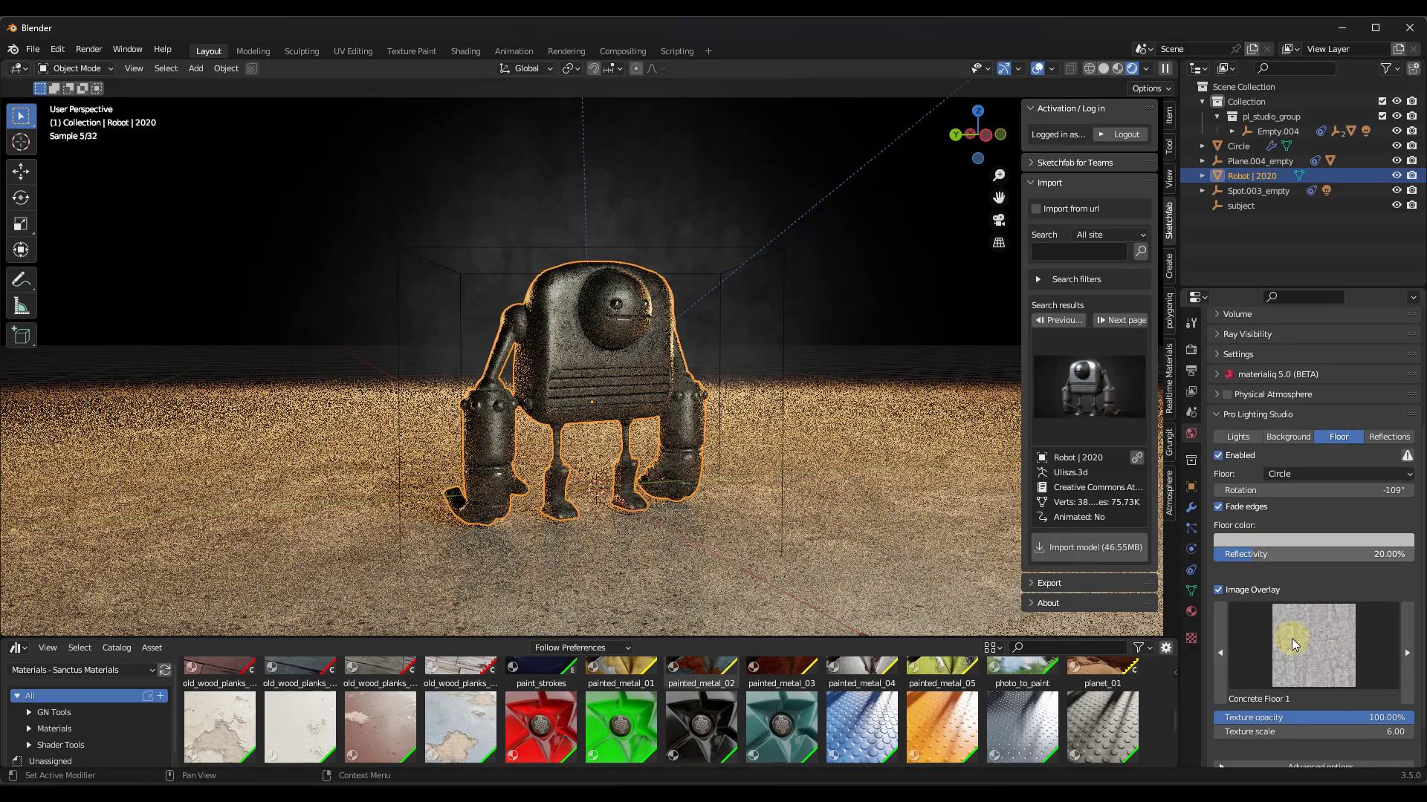
left_click(1291, 639)
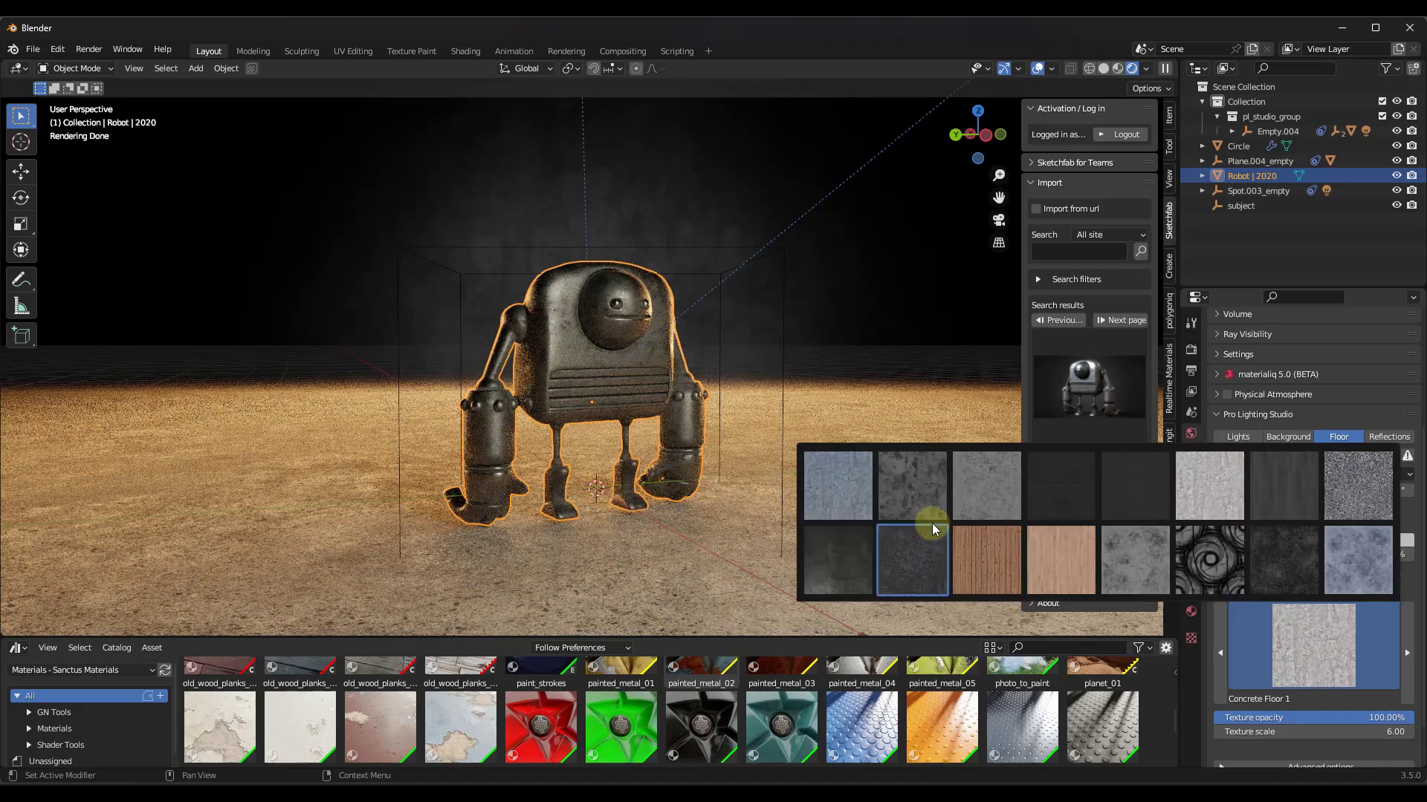
left_click(991, 572)
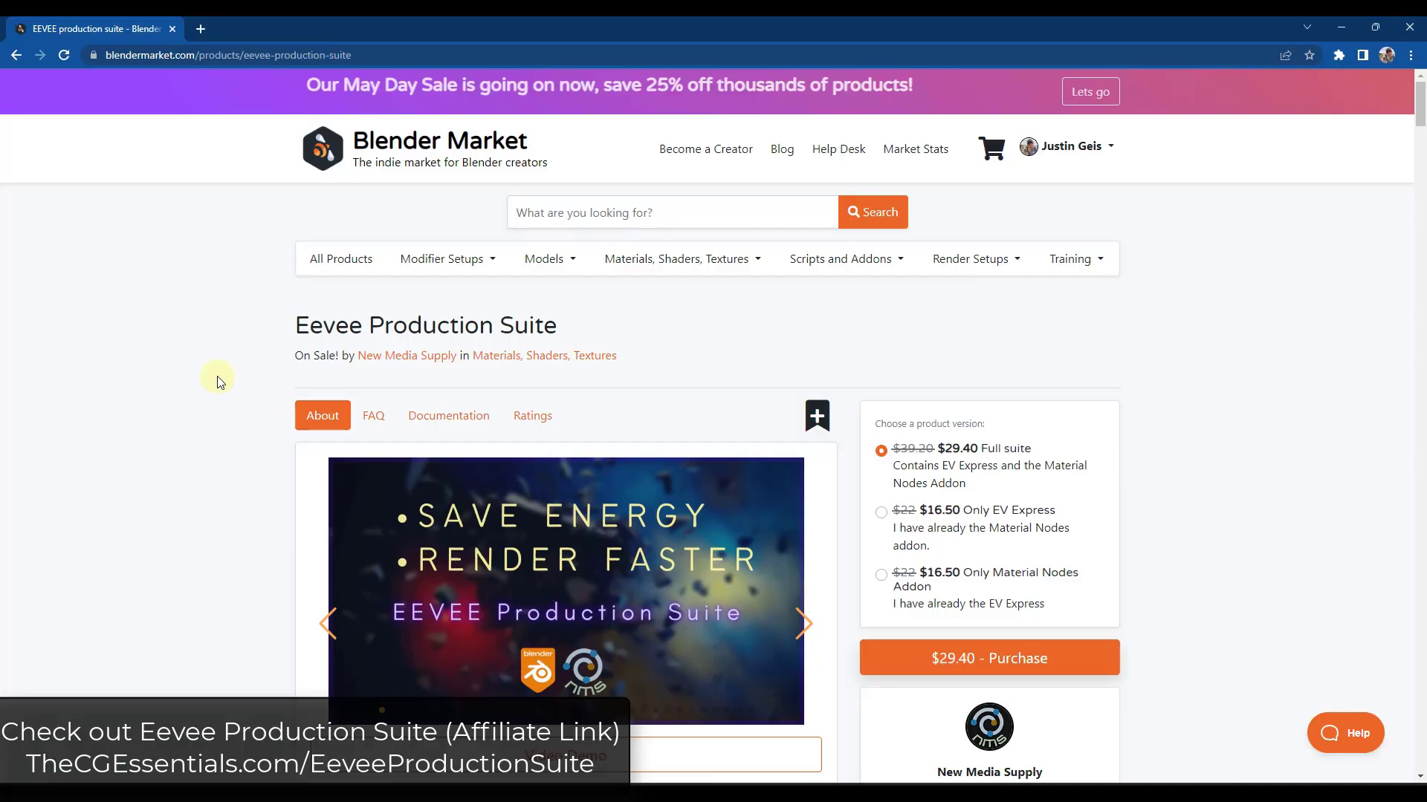
- Advance the EEVEE Production Suite slideshow through Bake Your Own HDRI to Modular Assets
scroll(221, 382, "down", 1)
scroll(218, 373, "up", 1)
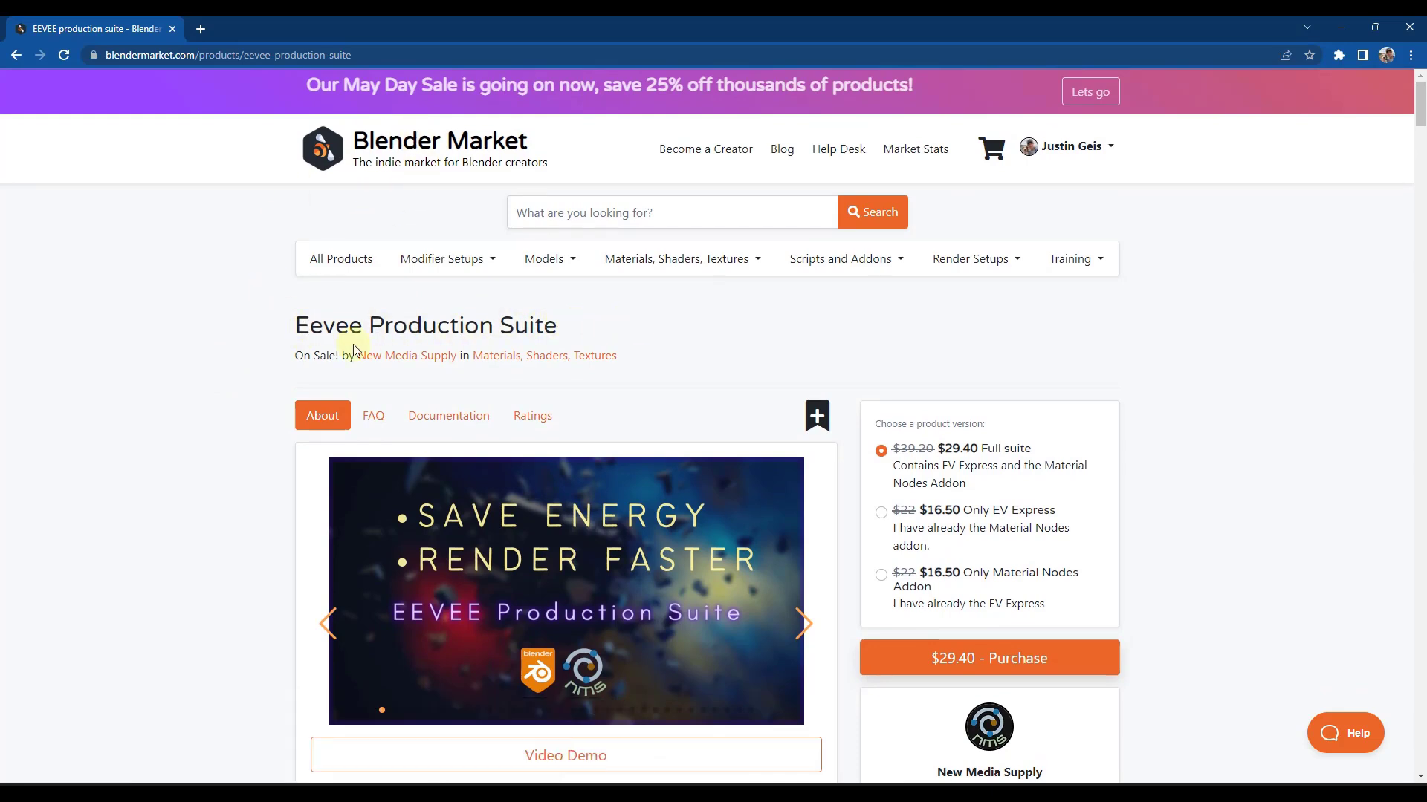
scroll(228, 384, "down", 4)
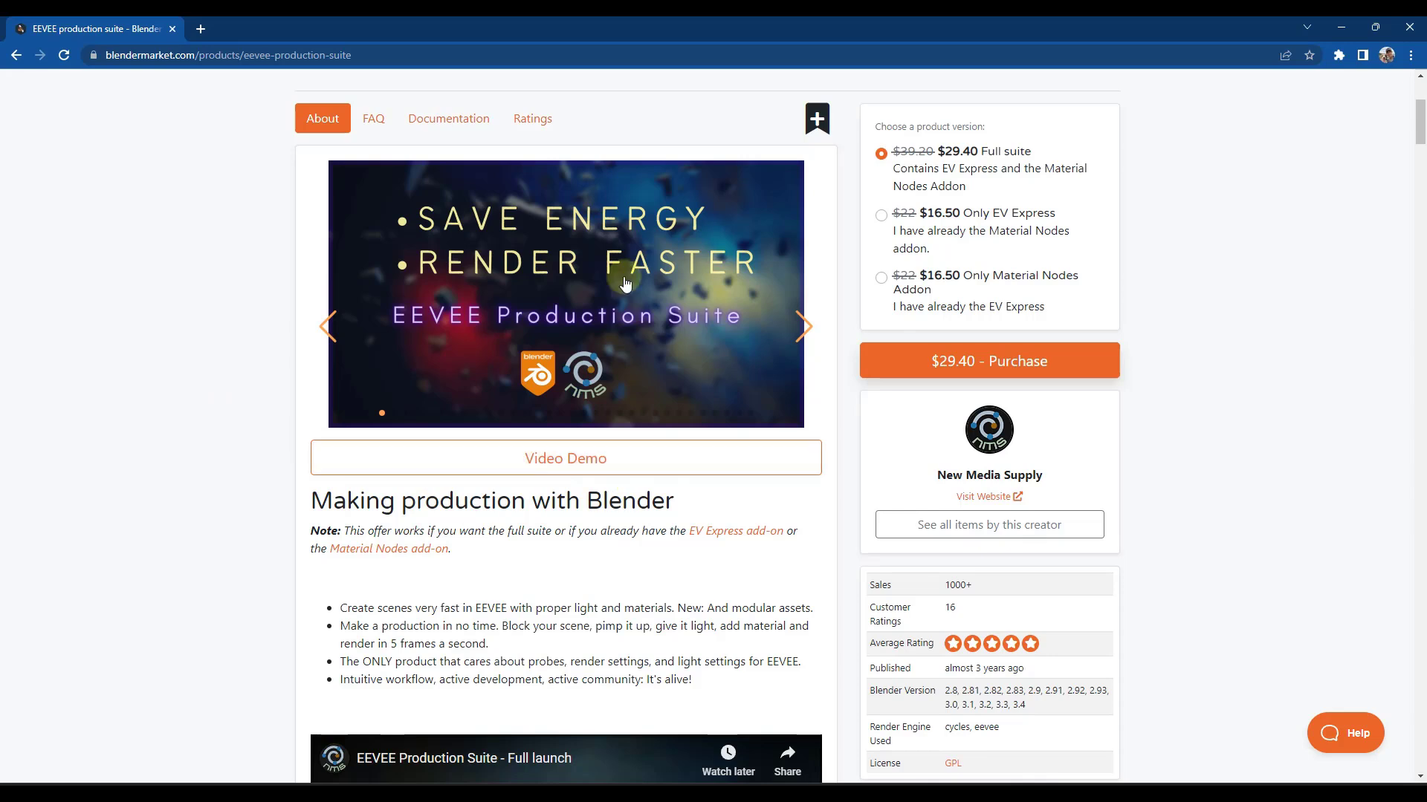
left_click(804, 326)
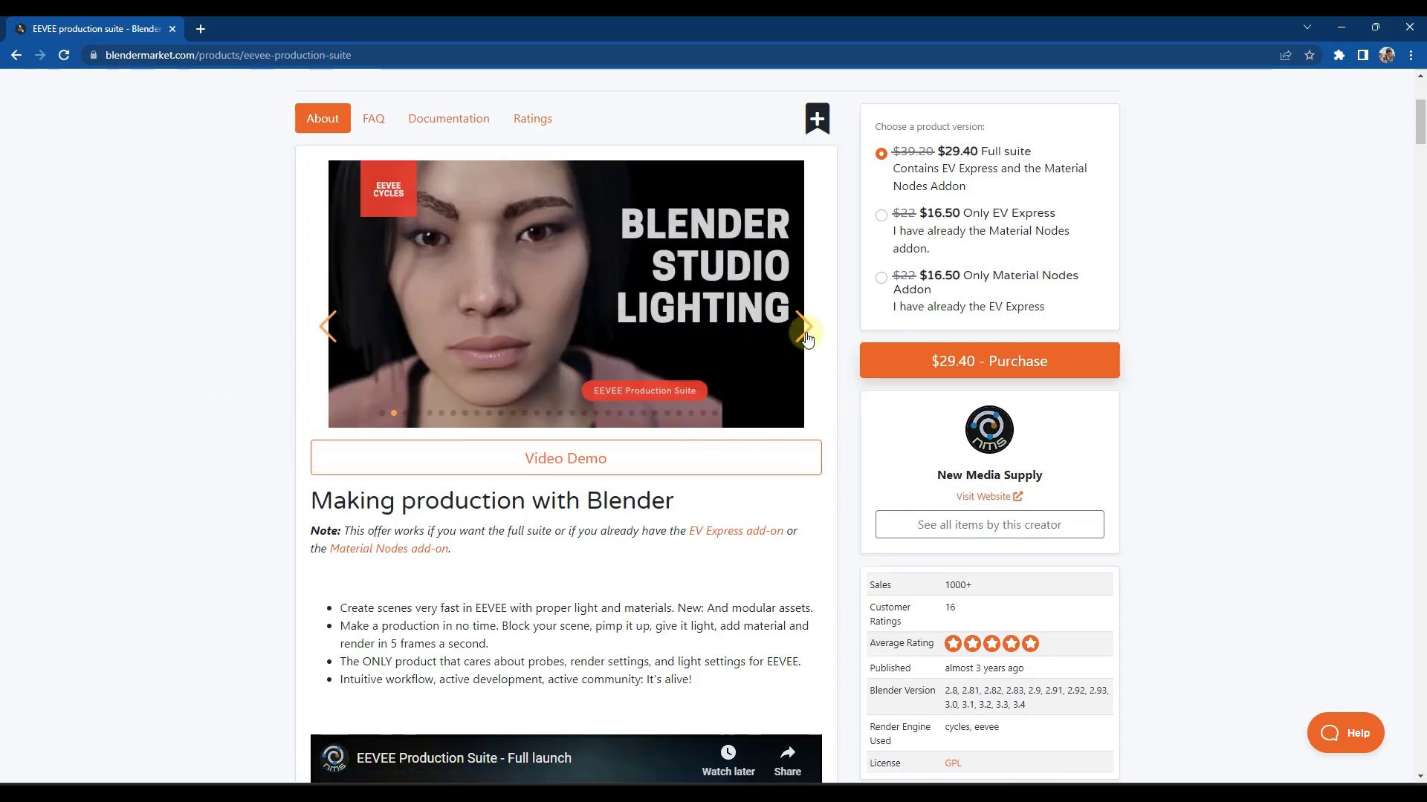
left_click(805, 332)
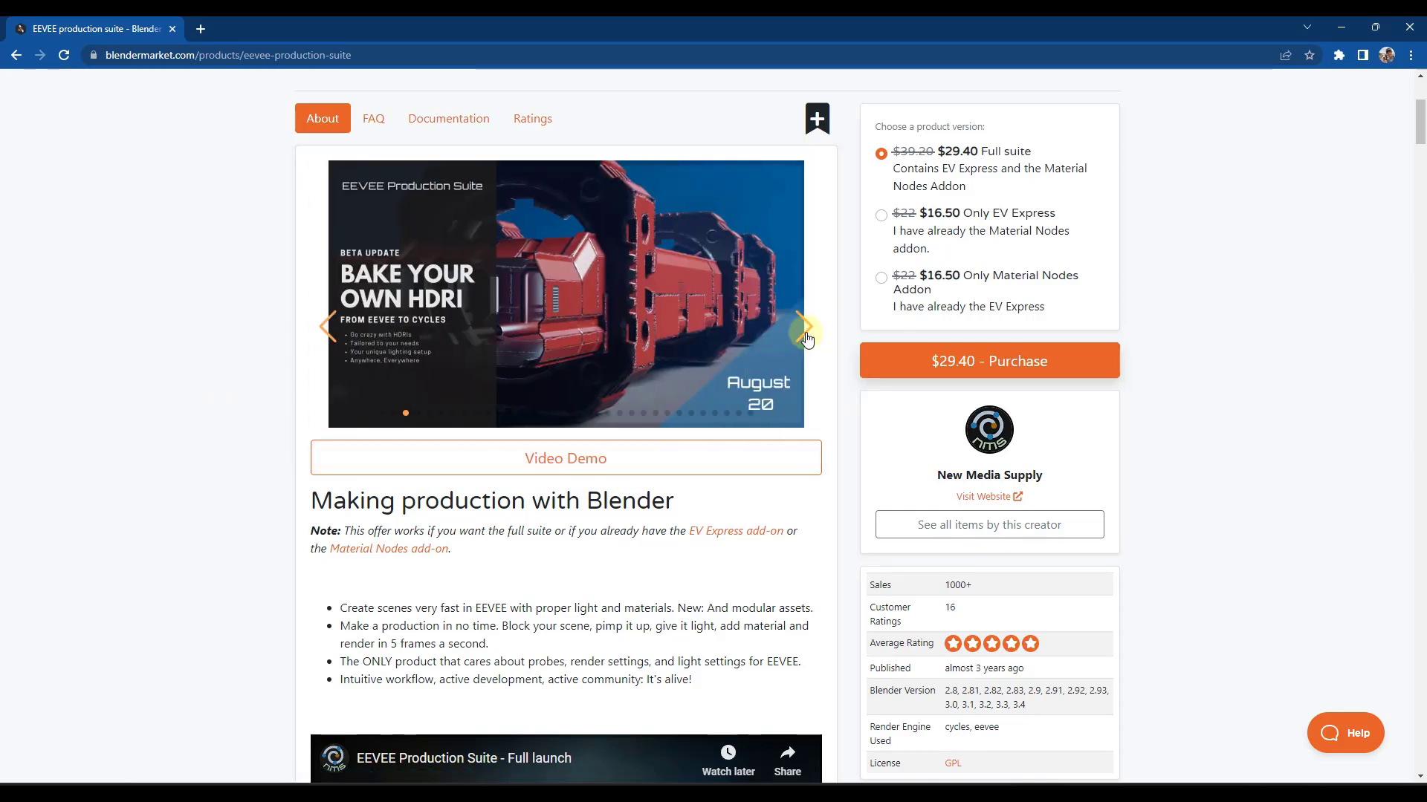
left_click(806, 333)
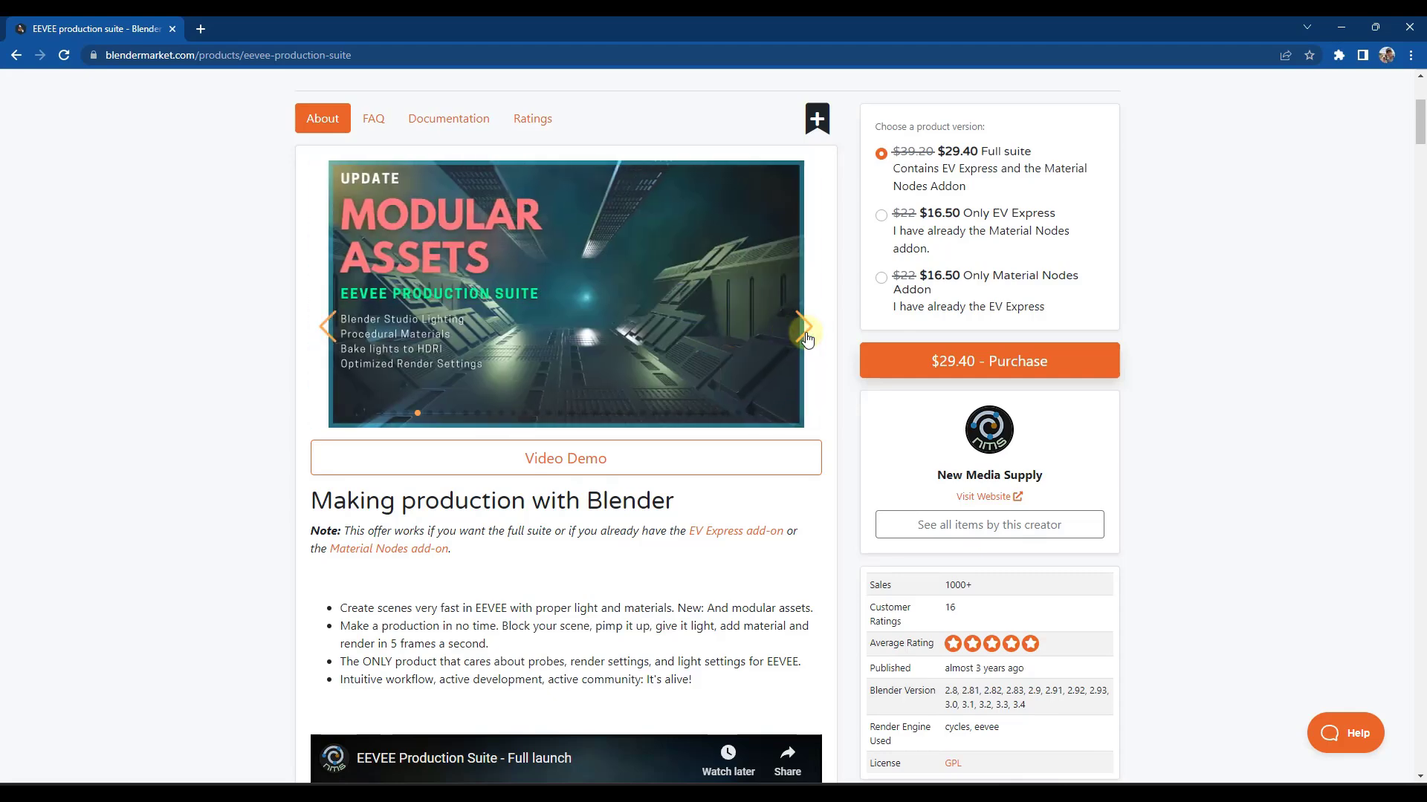
- Scroll through the product page sections, then minimize the browser to return to Blender
scroll(572, 453, "down", 10)
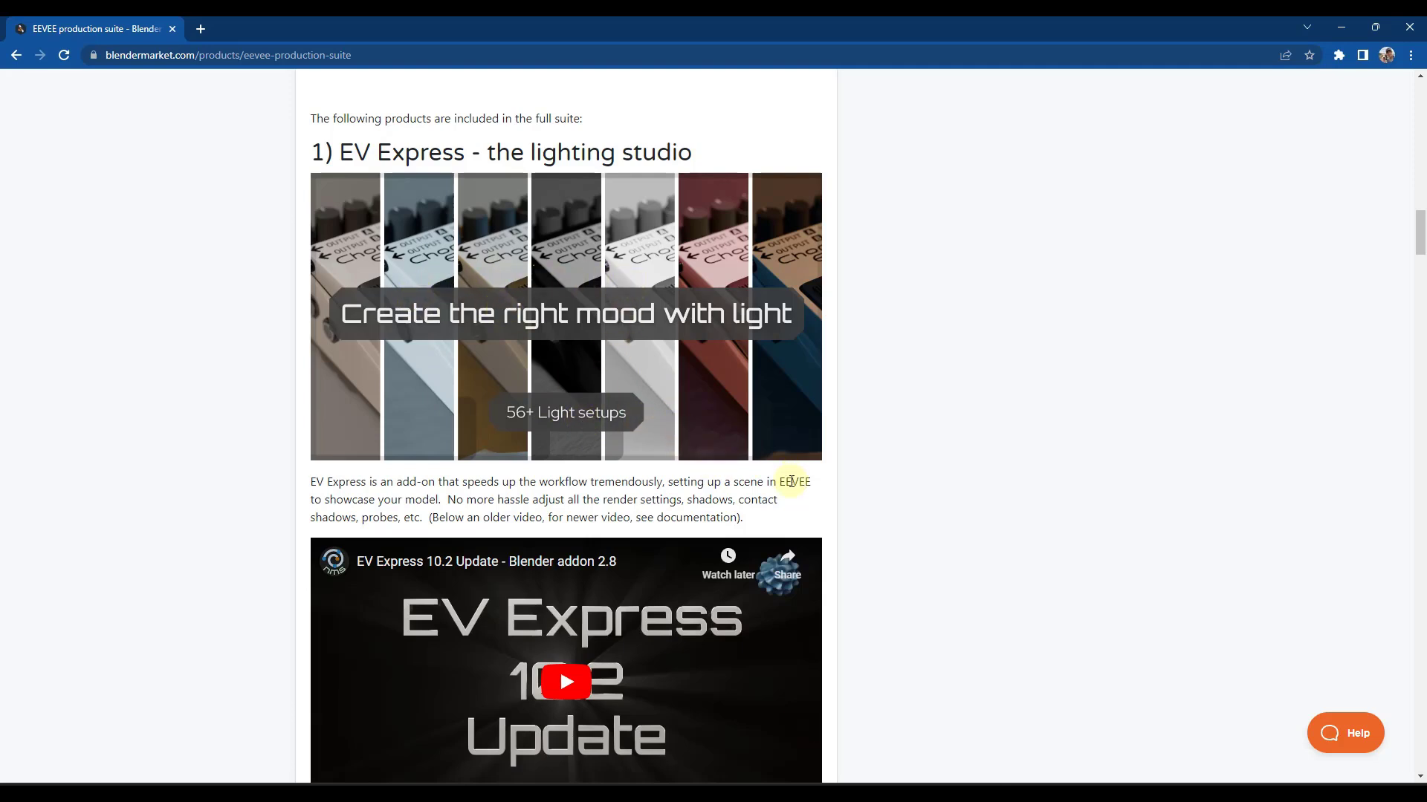
scroll(185, 316, "down", 9)
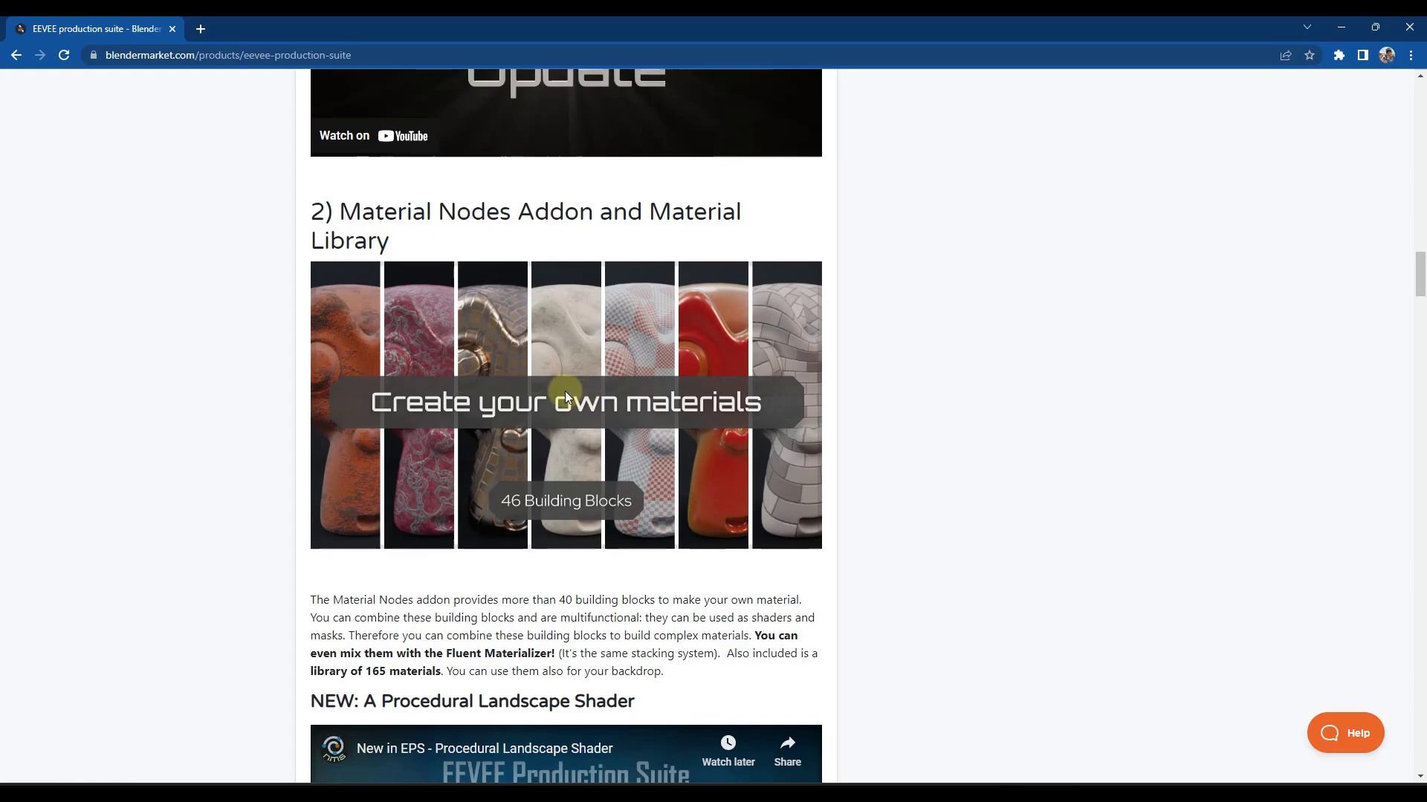
scroll(275, 359, "down", 6)
scroll(269, 356, "down", 13)
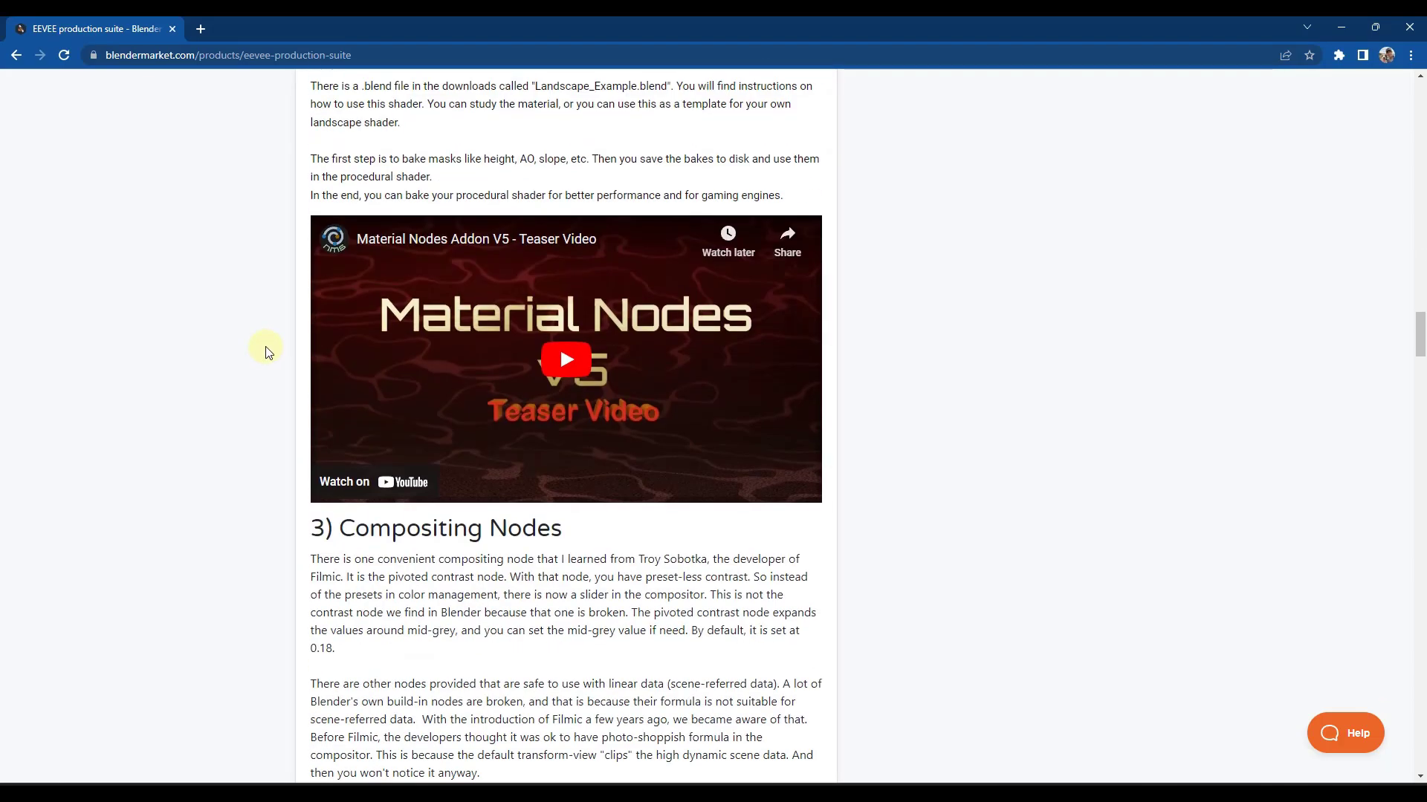
scroll(424, 301, "down", 13)
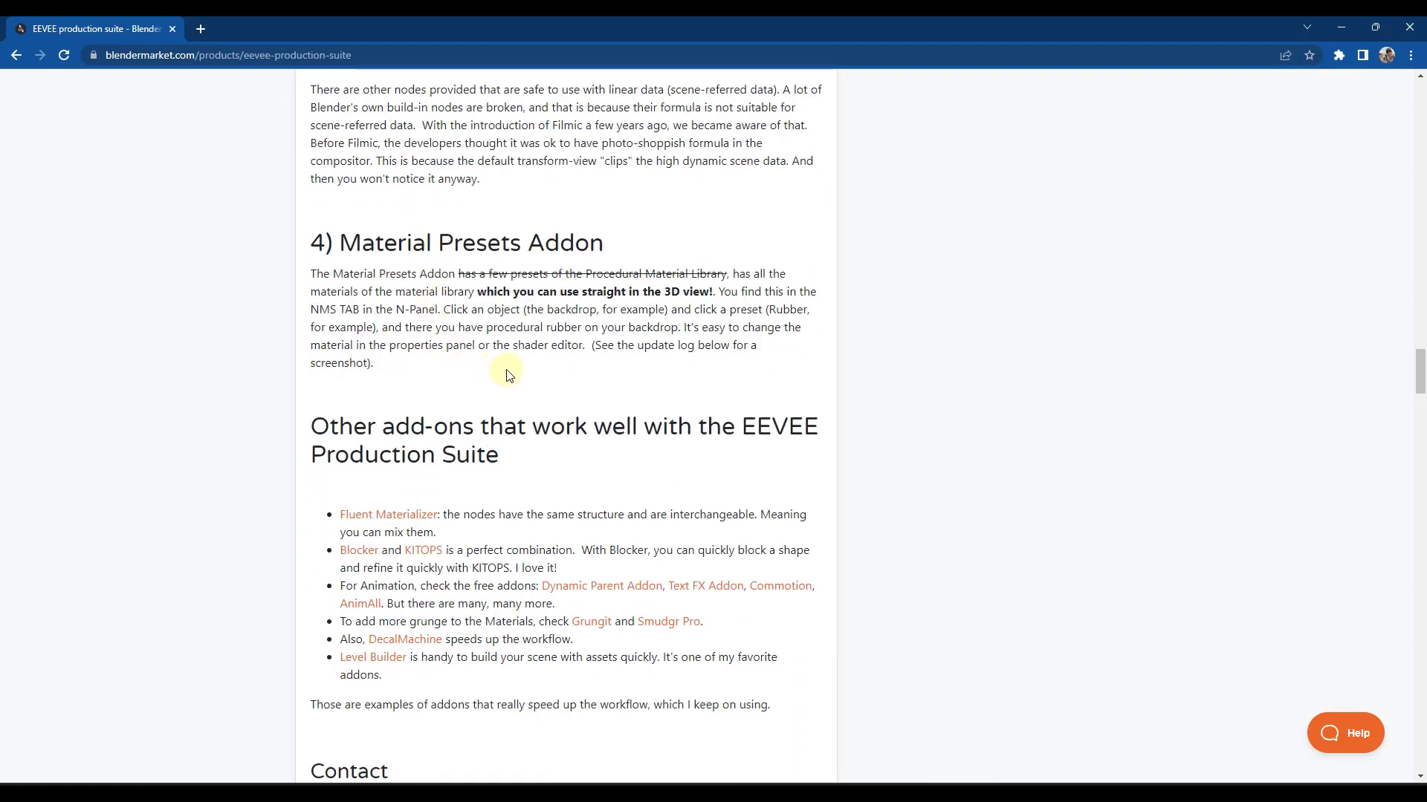
scroll(525, 362, "down", 1)
scroll(525, 359, "up", 20)
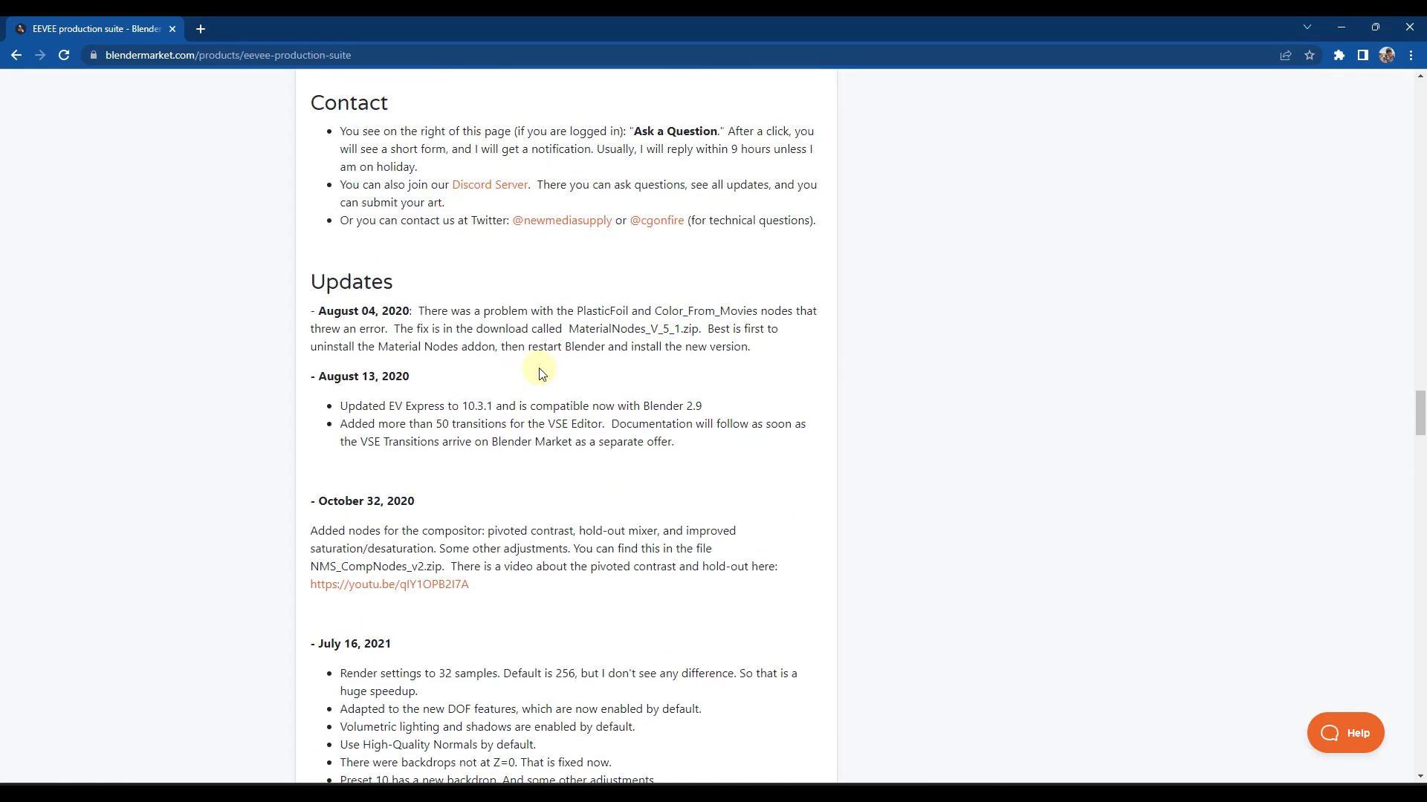
scroll(510, 357, "up", 20)
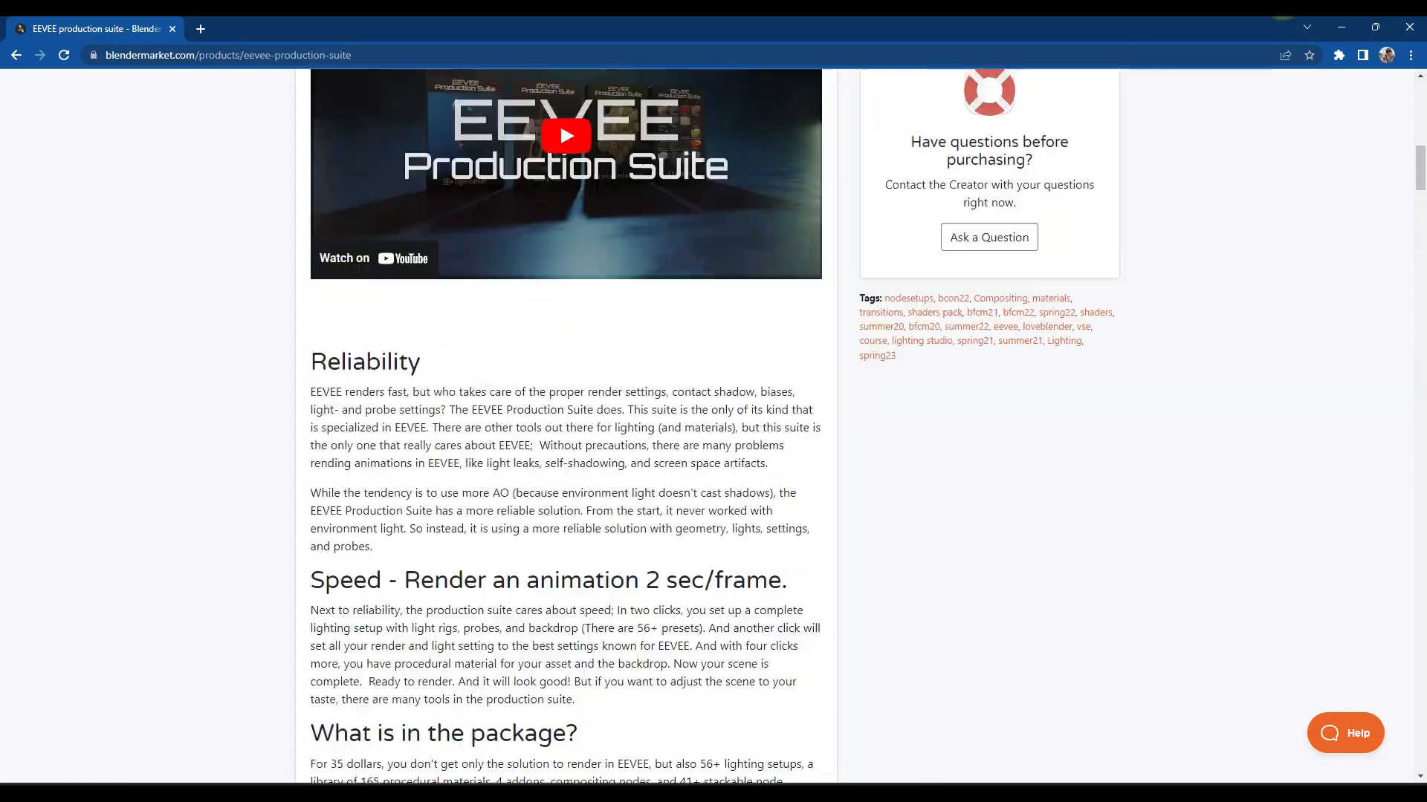
left_click(1341, 28)
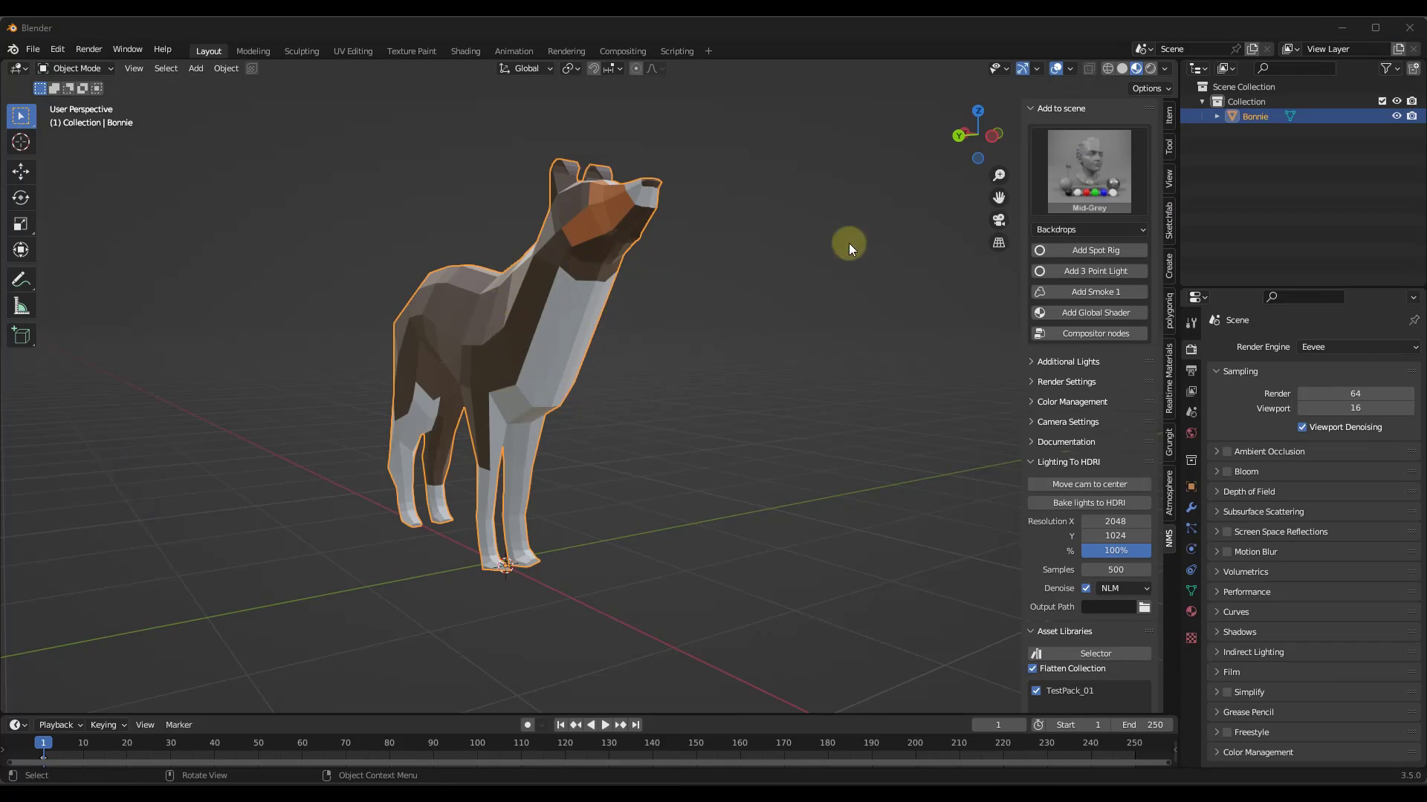
- Switch to rendered view and add the Stripe and fill light setup, viewing the dog from the front
left_click(1150, 69)
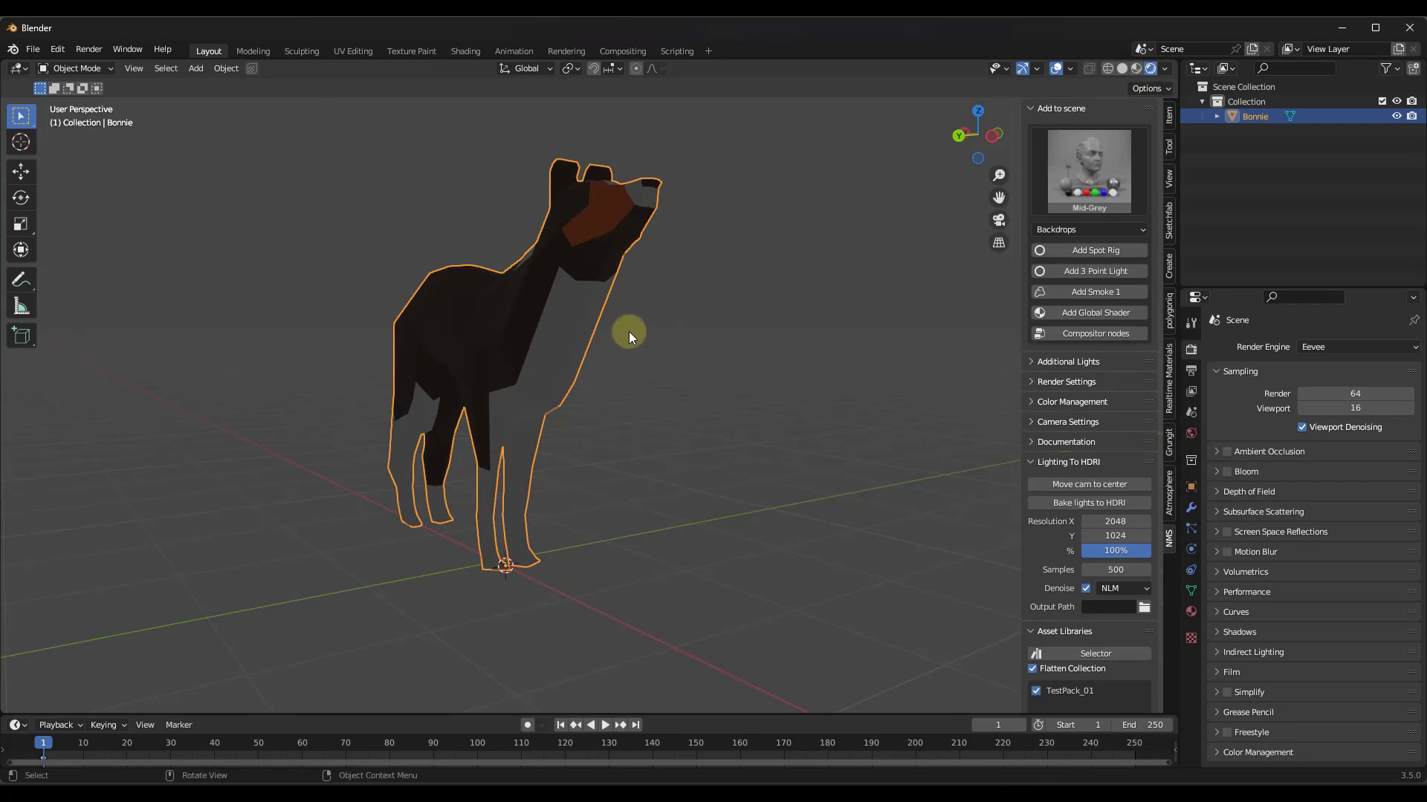
scroll(768, 345, "down", 2)
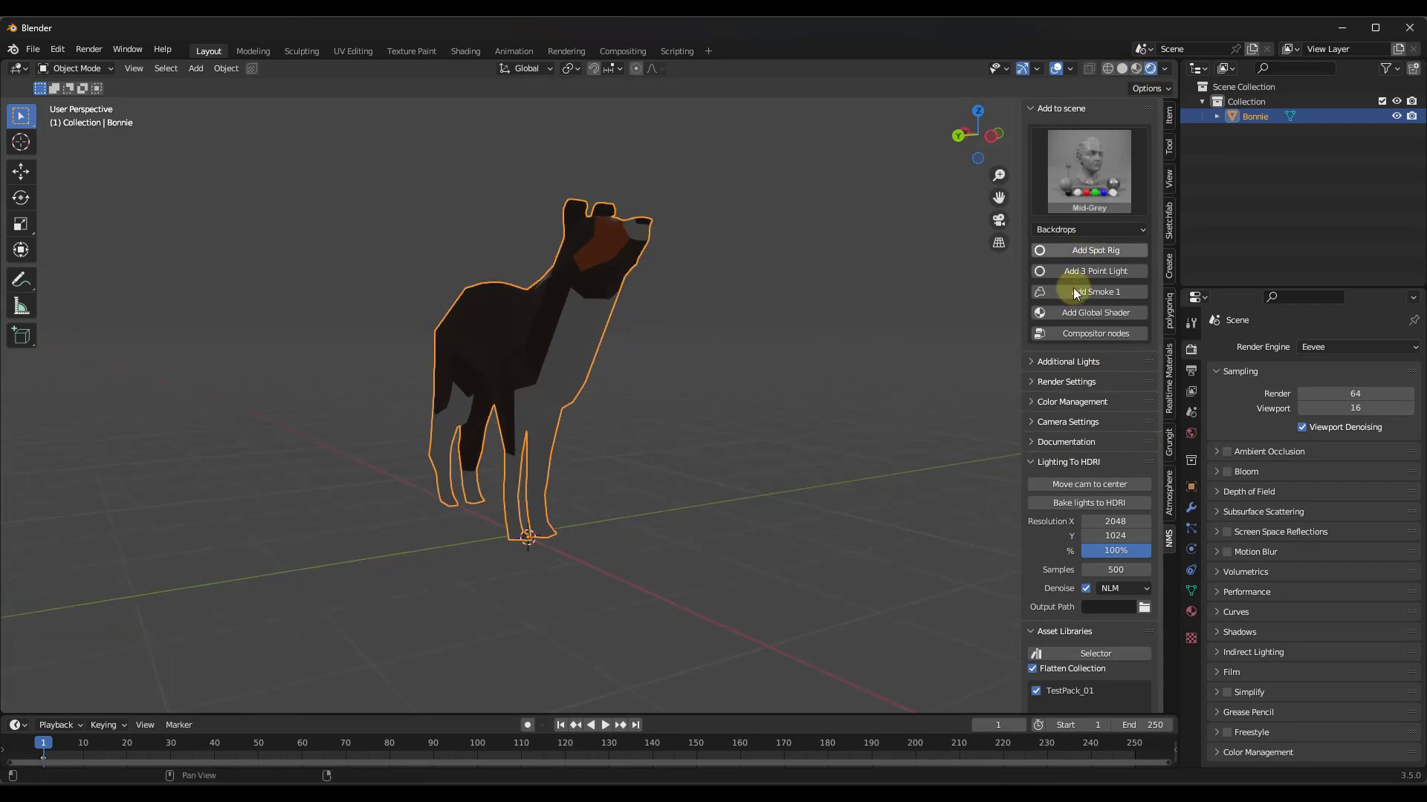
left_click(1080, 160)
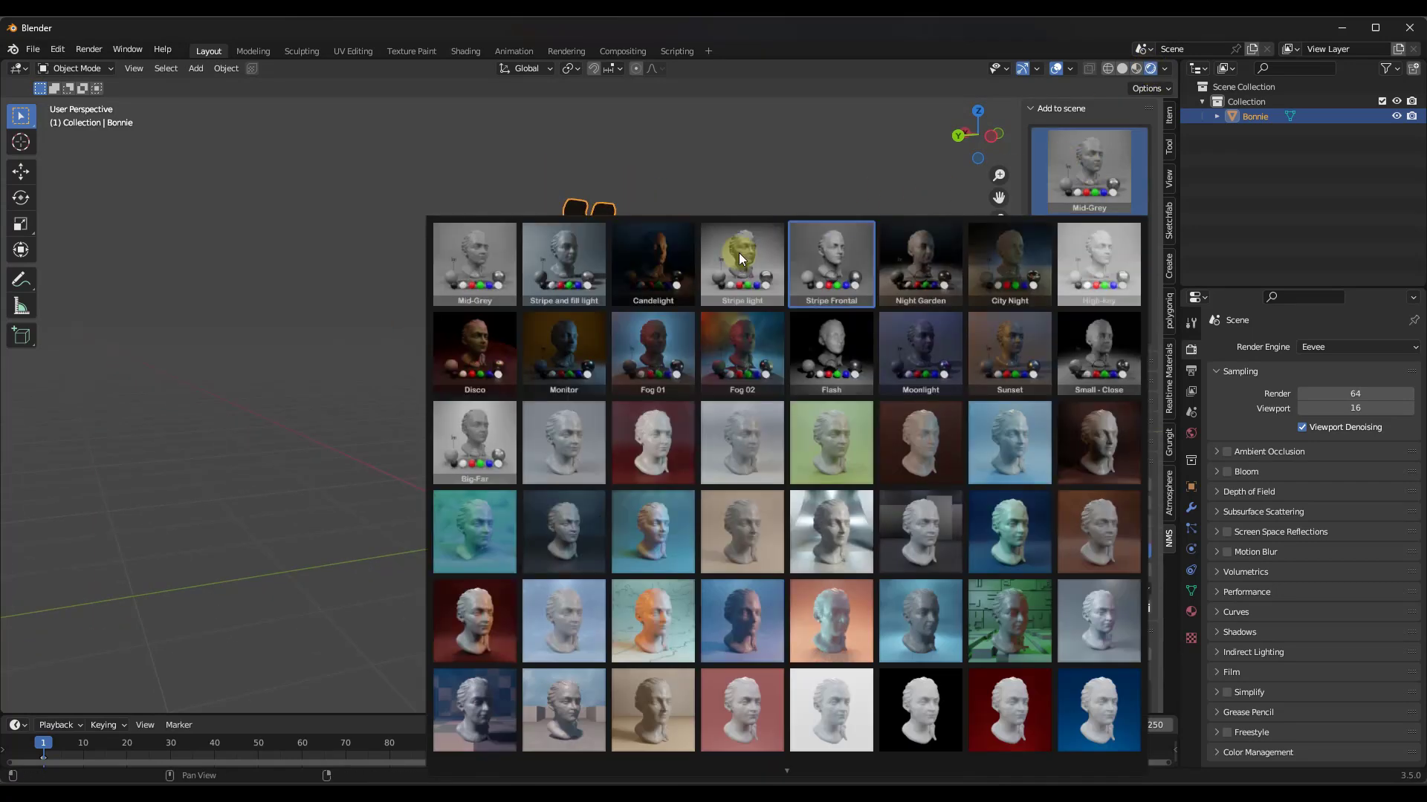
left_click(572, 262)
mouse_move(618, 341)
middle_mouse_down()
mouse_move(532, 346)
mouse_move(623, 333)
mouse_move(503, 319)
mouse_move(532, 348)
mouse_move(617, 346)
middle_mouse_up()
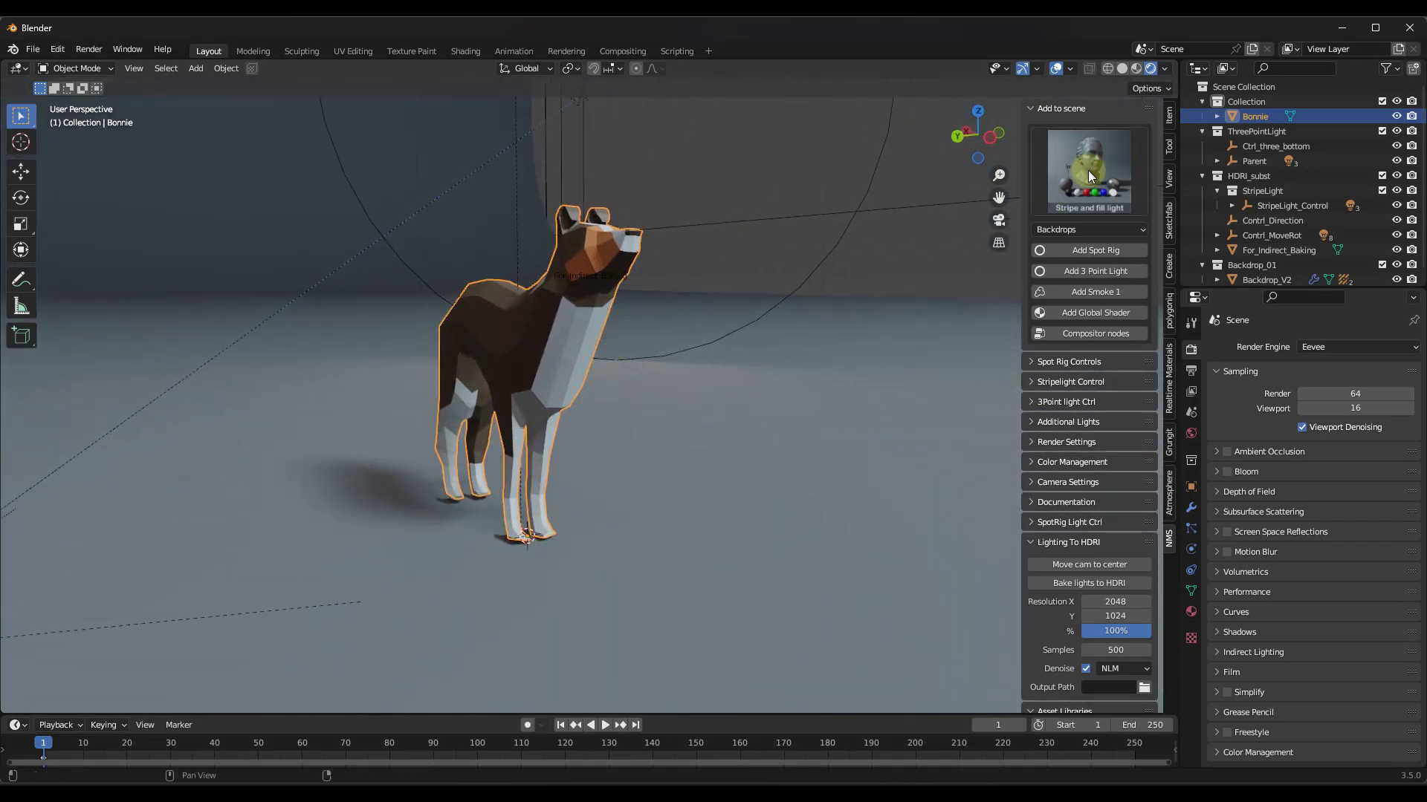
- Cycle the dog's lighting through City Night, Sunset, a blue backdrop, a grey-floor studio, and Fog 02
left_click(1091, 176)
left_click(1002, 275)
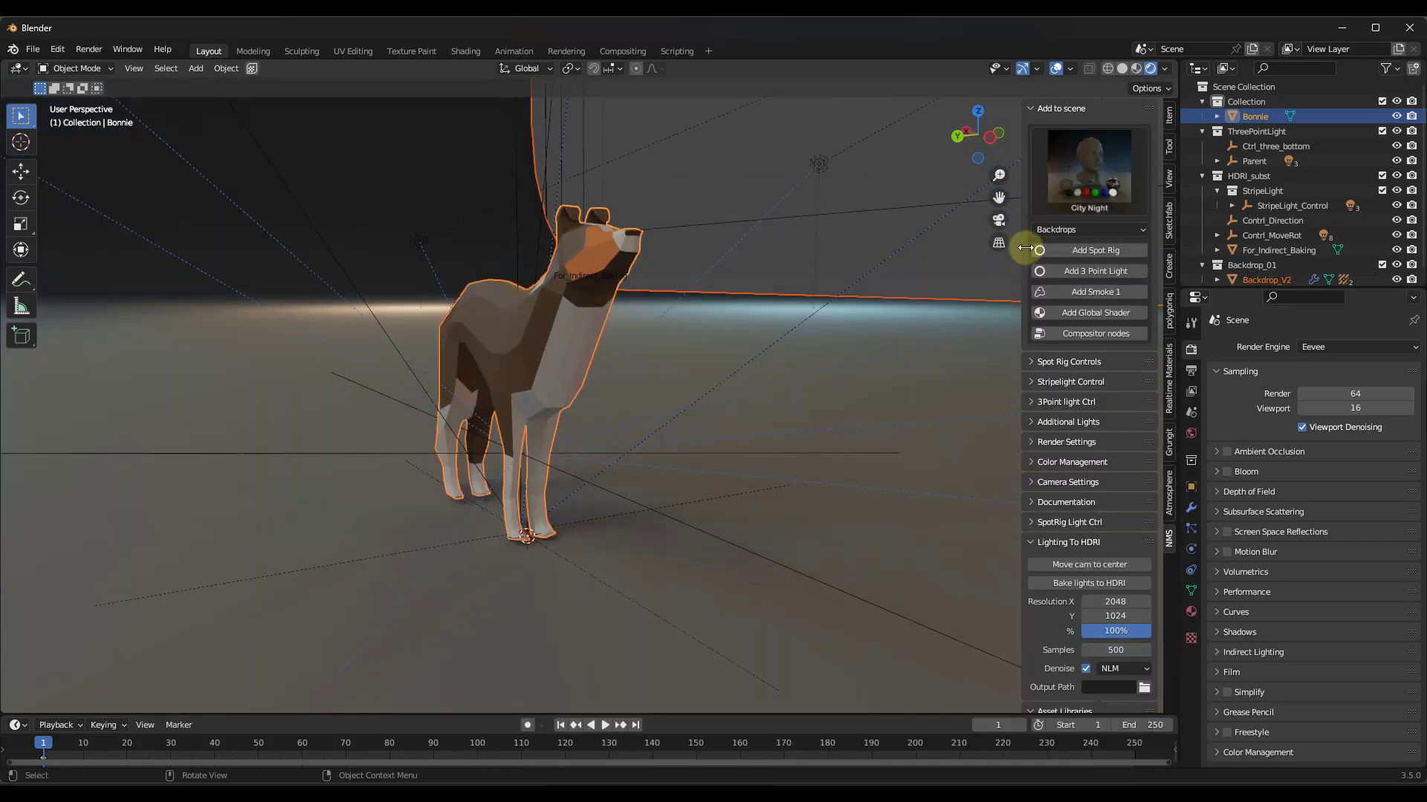
left_click(1083, 172)
left_click(1013, 350)
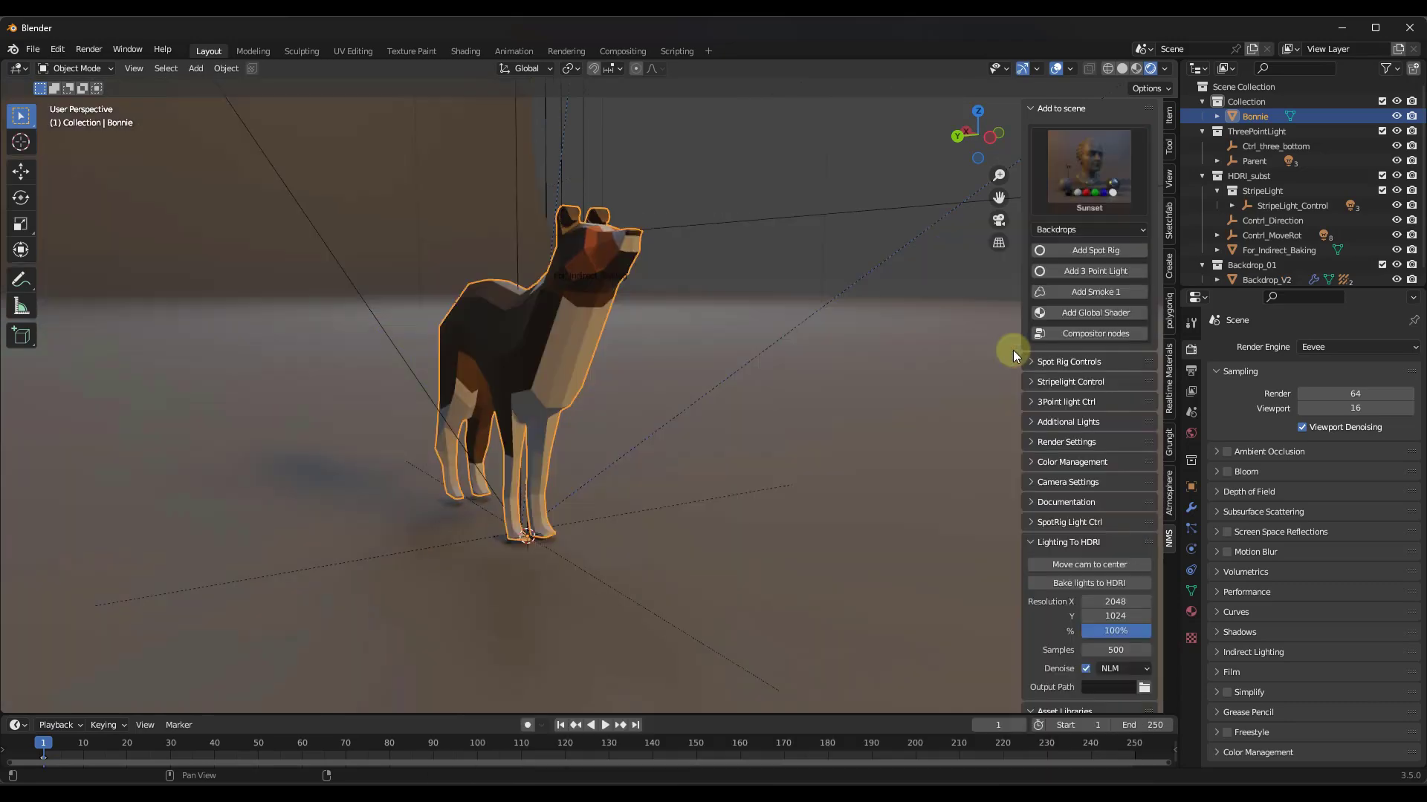
left_click(1081, 185)
left_click(996, 521)
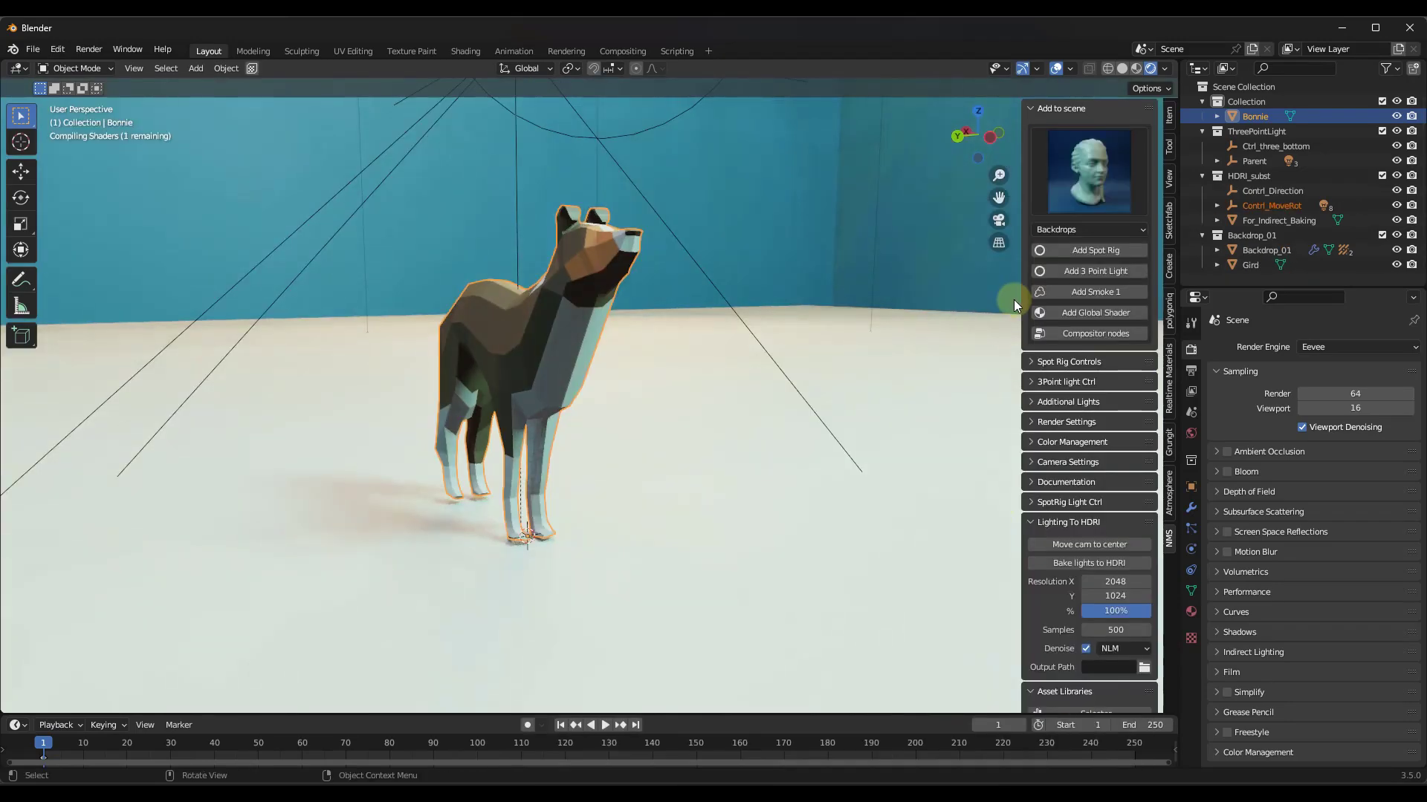
left_click(1081, 177)
left_click(836, 529)
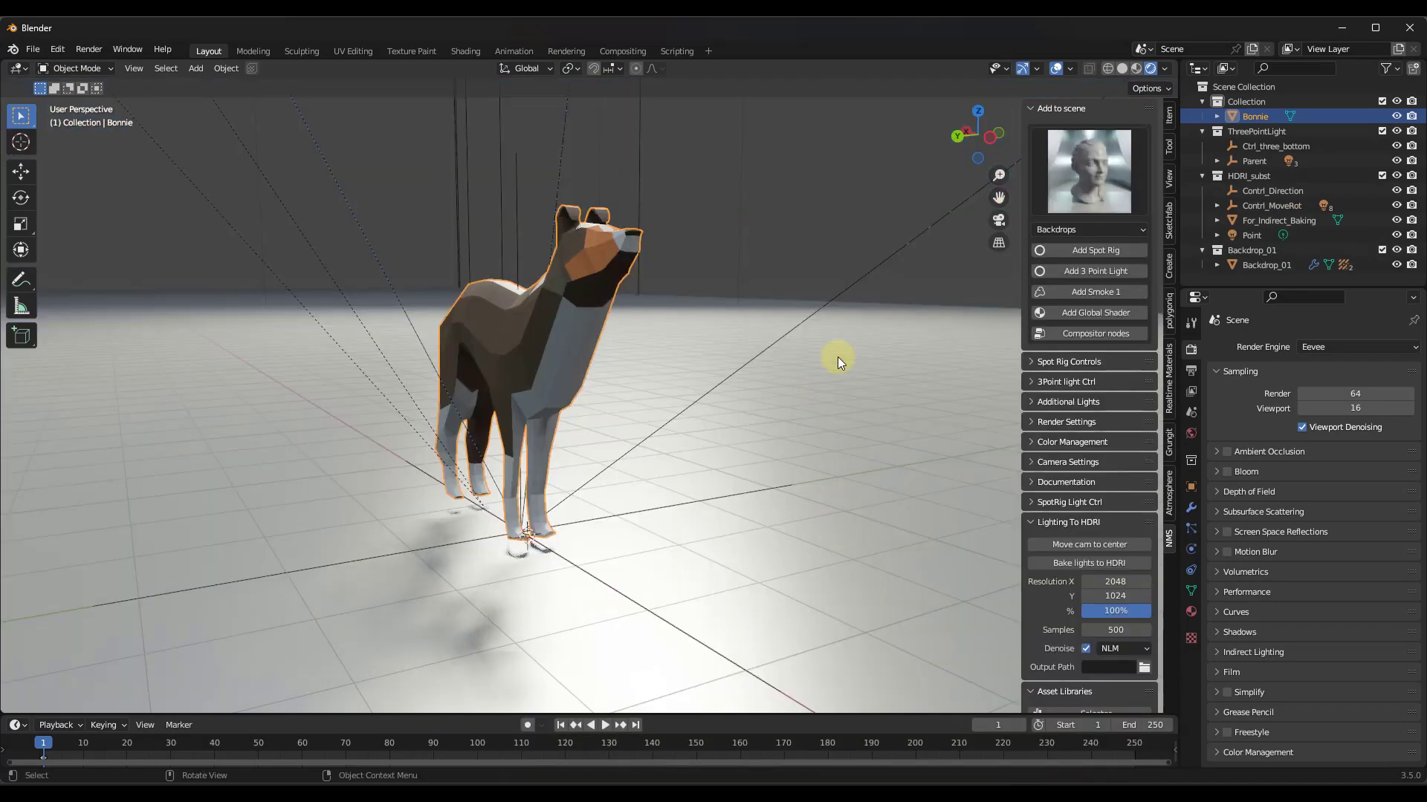
left_click(1080, 190)
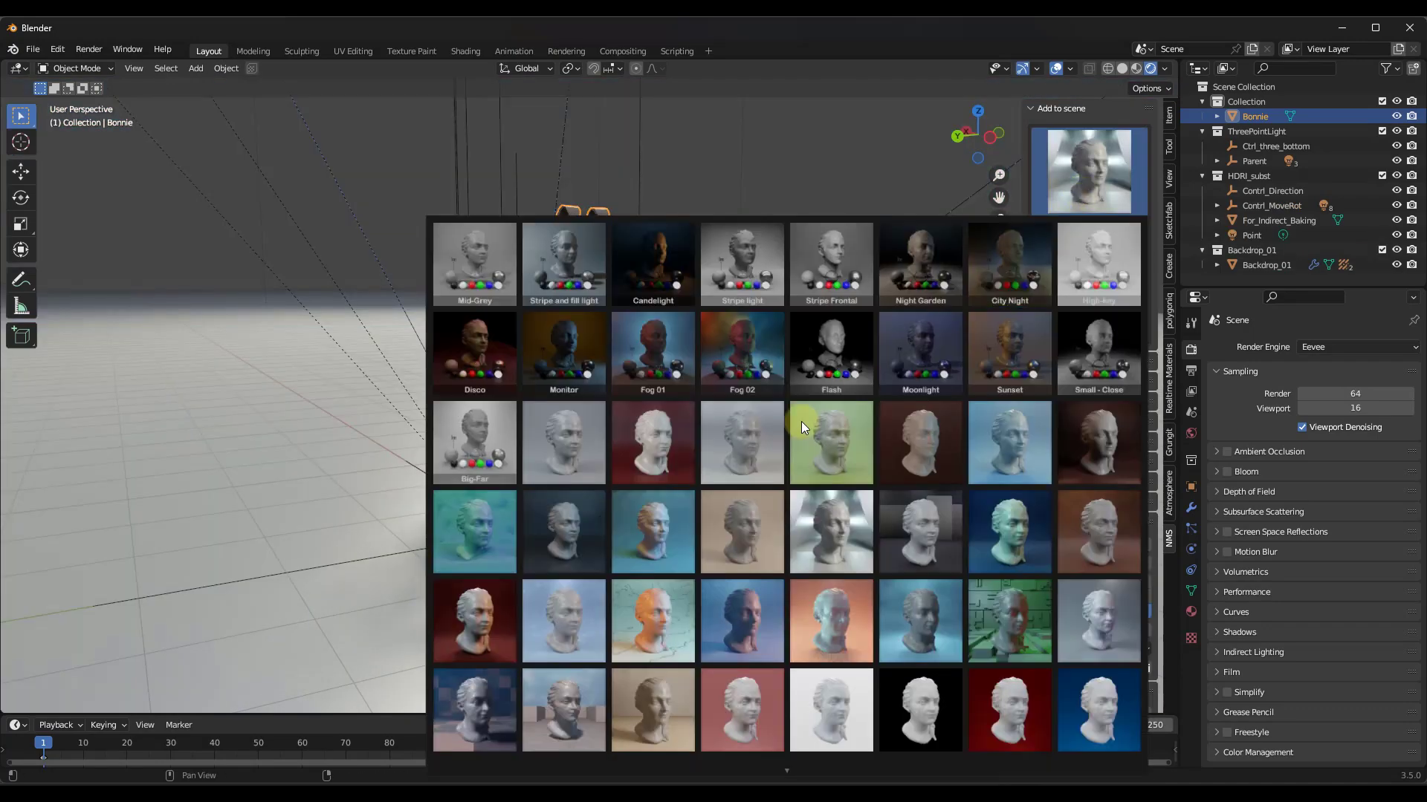
left_click(639, 626)
- Apply Candlelight, bake indirect lighting, then switch to the Small - Close preset
middle_click_drag(666, 502, 798, 431)
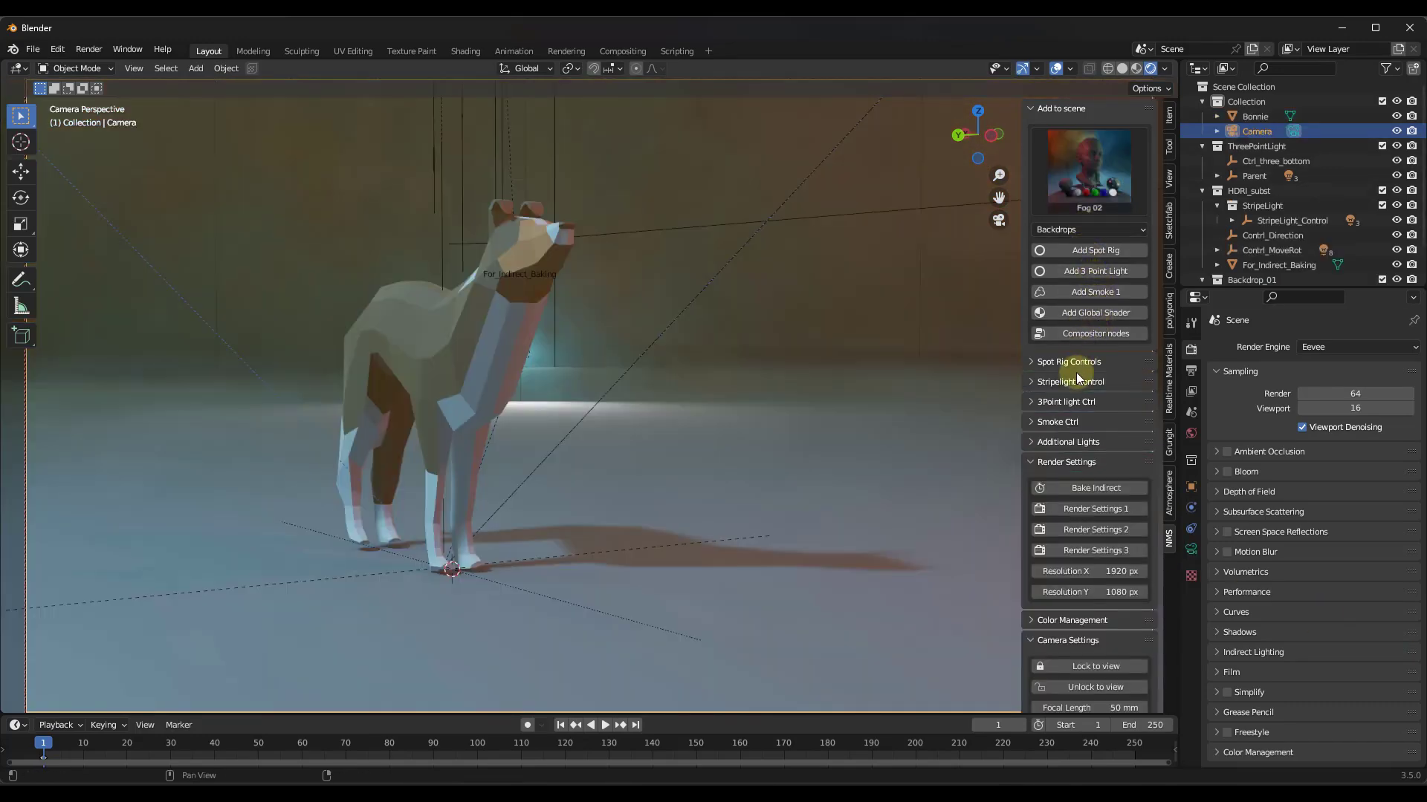
scroll(1070, 168, "up", 6, "ctrl")
left_click(1073, 166)
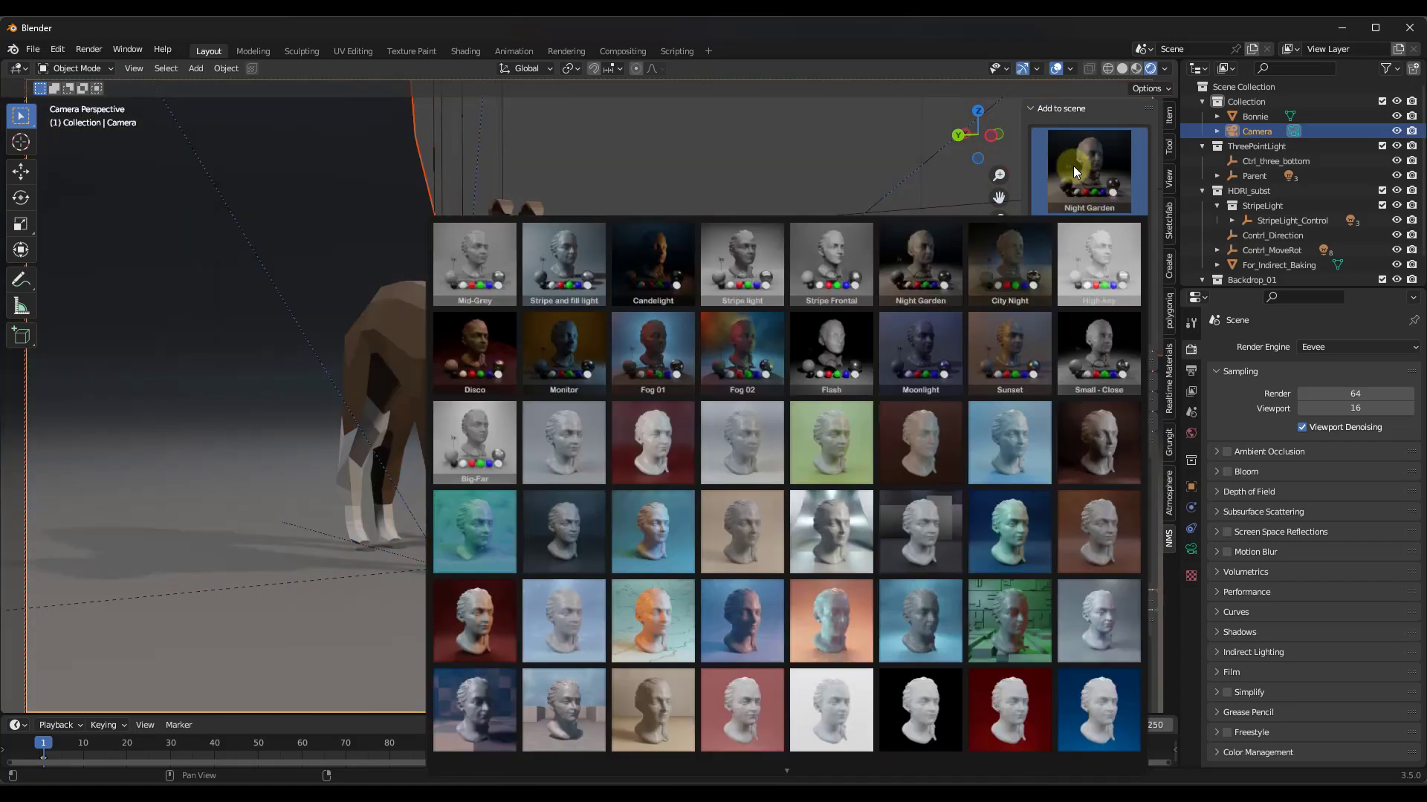
left_click(658, 257)
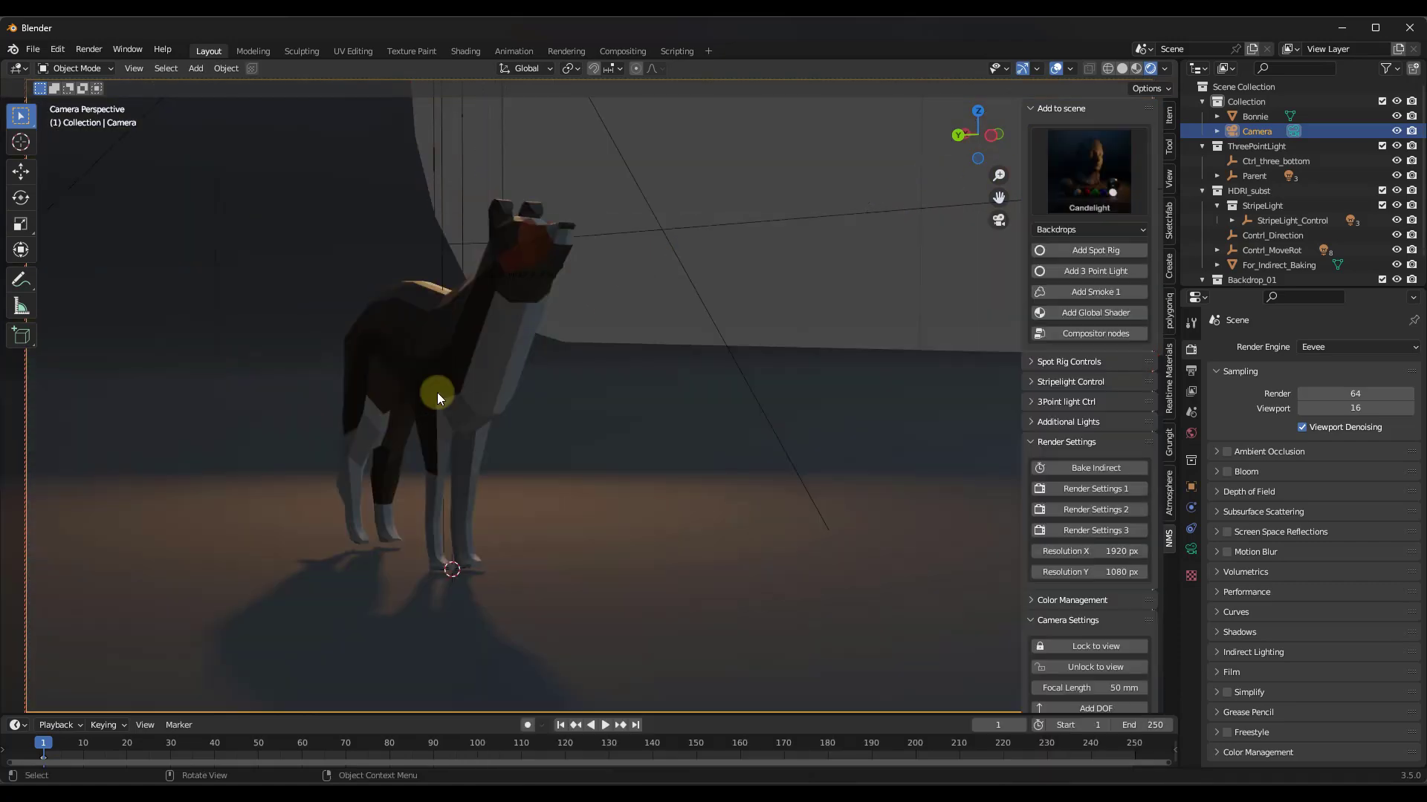
left_click(1079, 469)
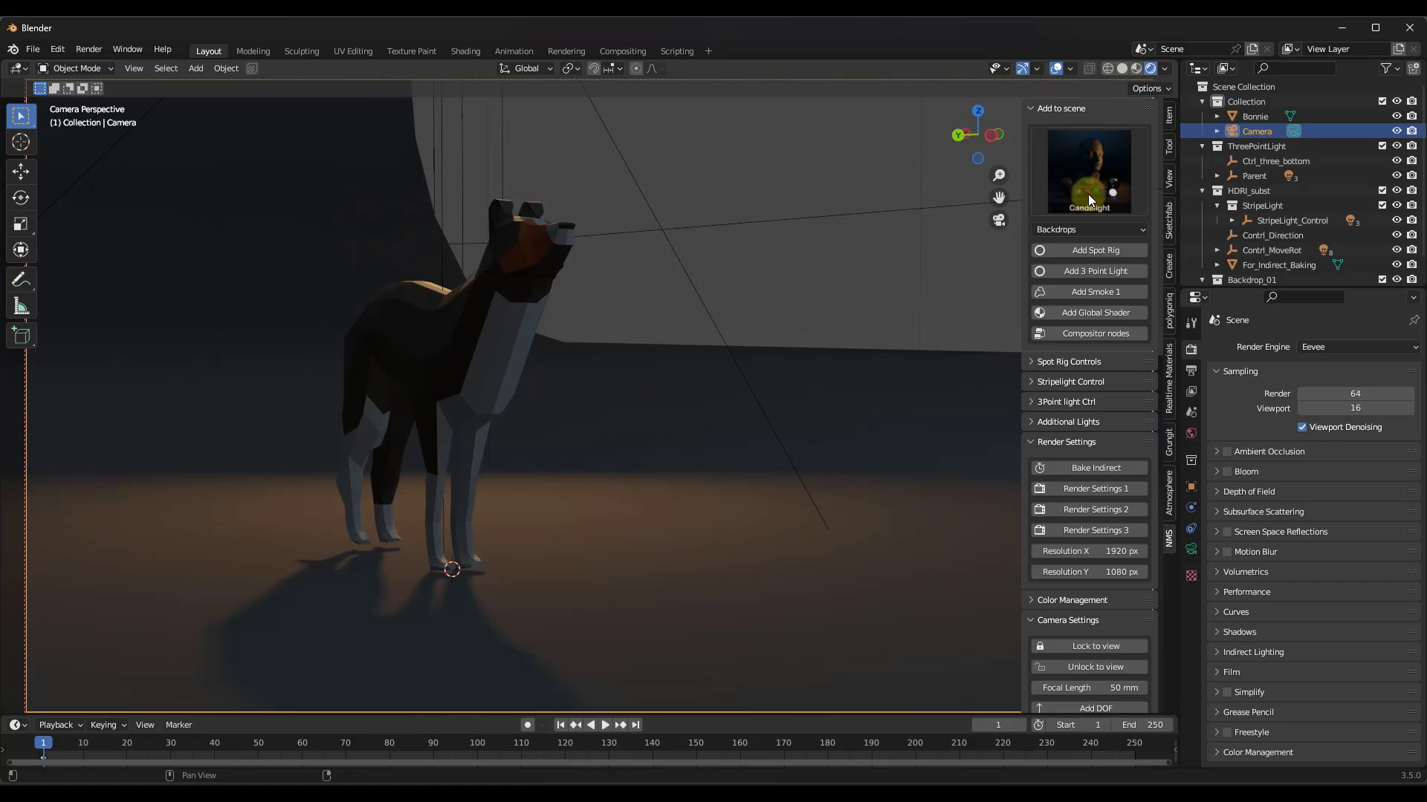
left_click(1093, 170)
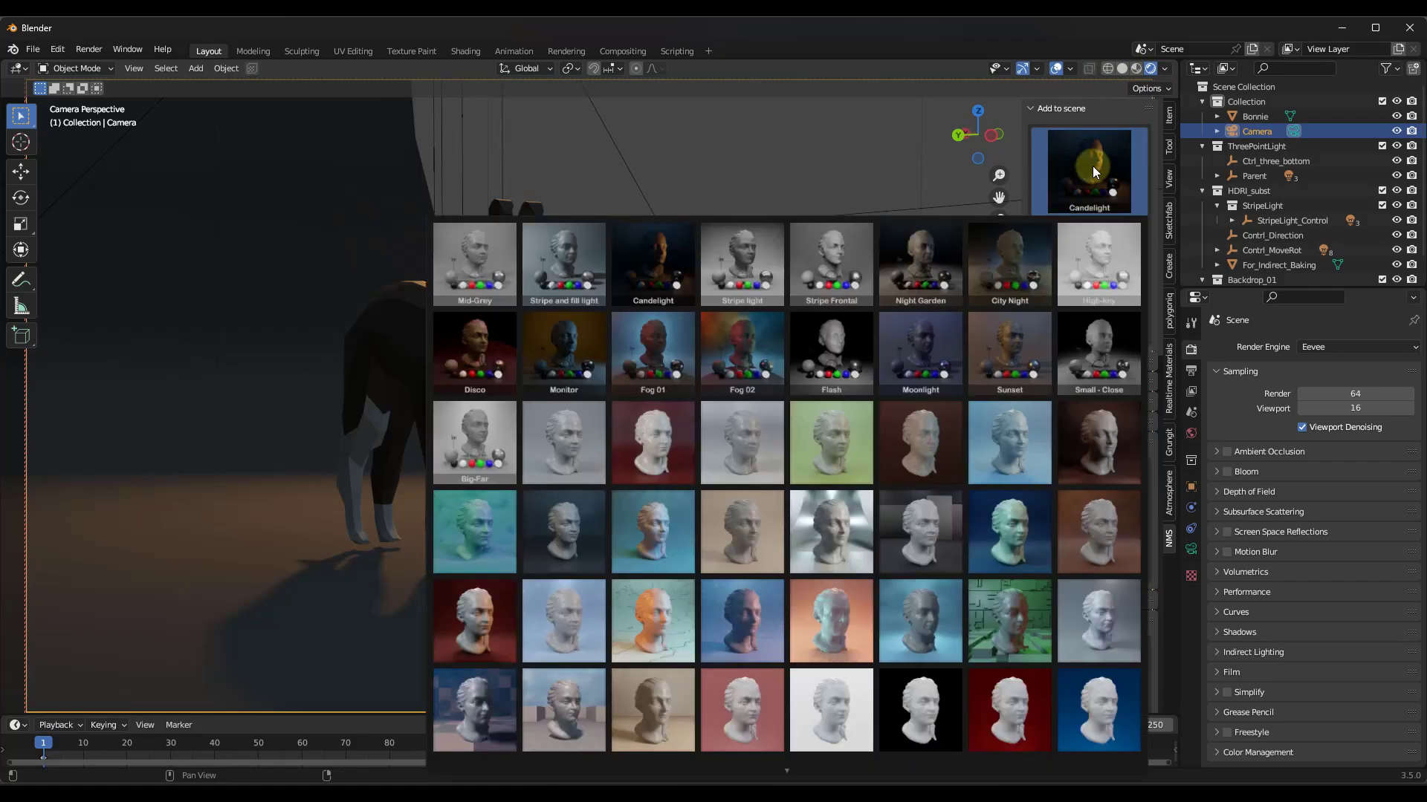
left_click(1094, 366)
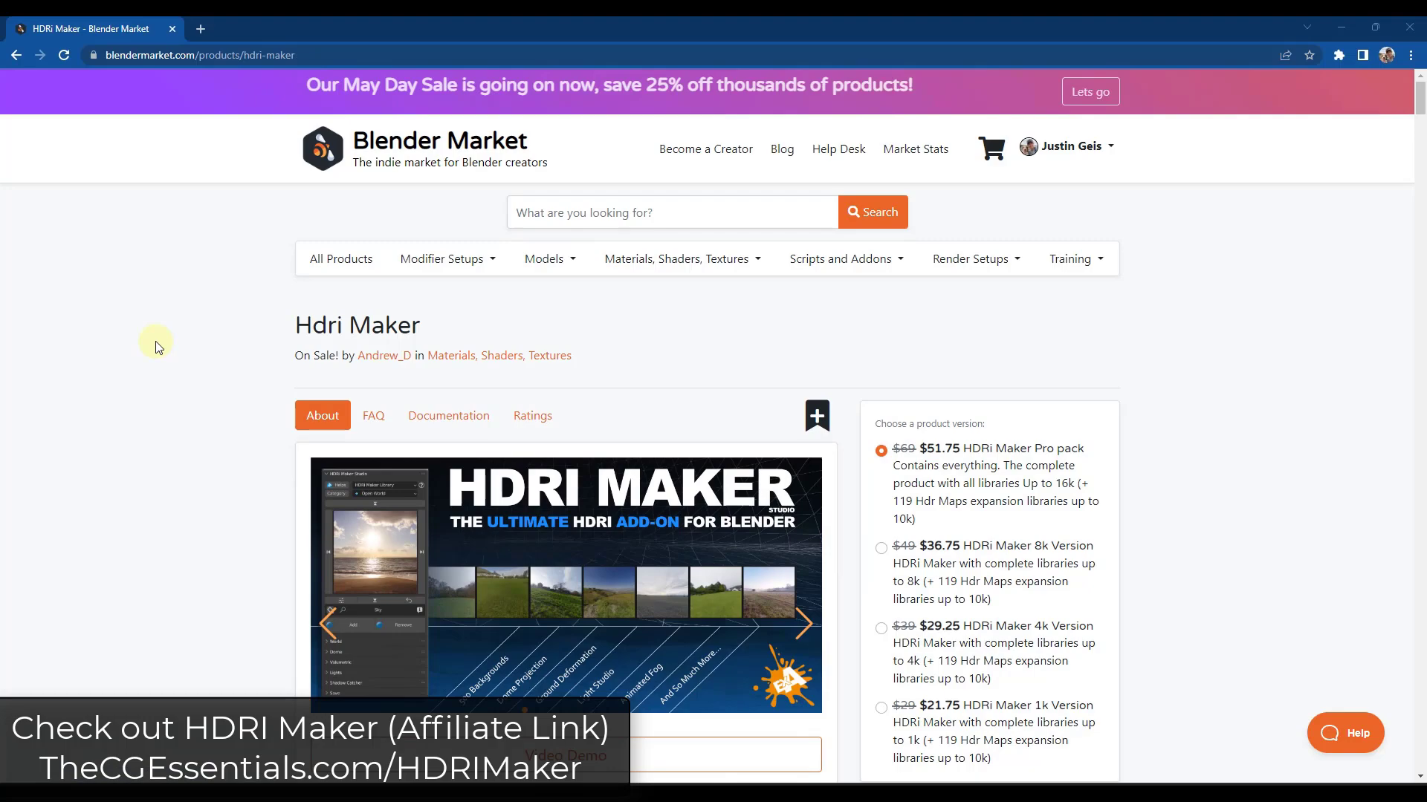
- Enlarge and page through the HDRI Maker product images, scroll the page, then minimize the browser
scroll(230, 415, "down", 1)
left_click(799, 554)
left_click(1055, 479)
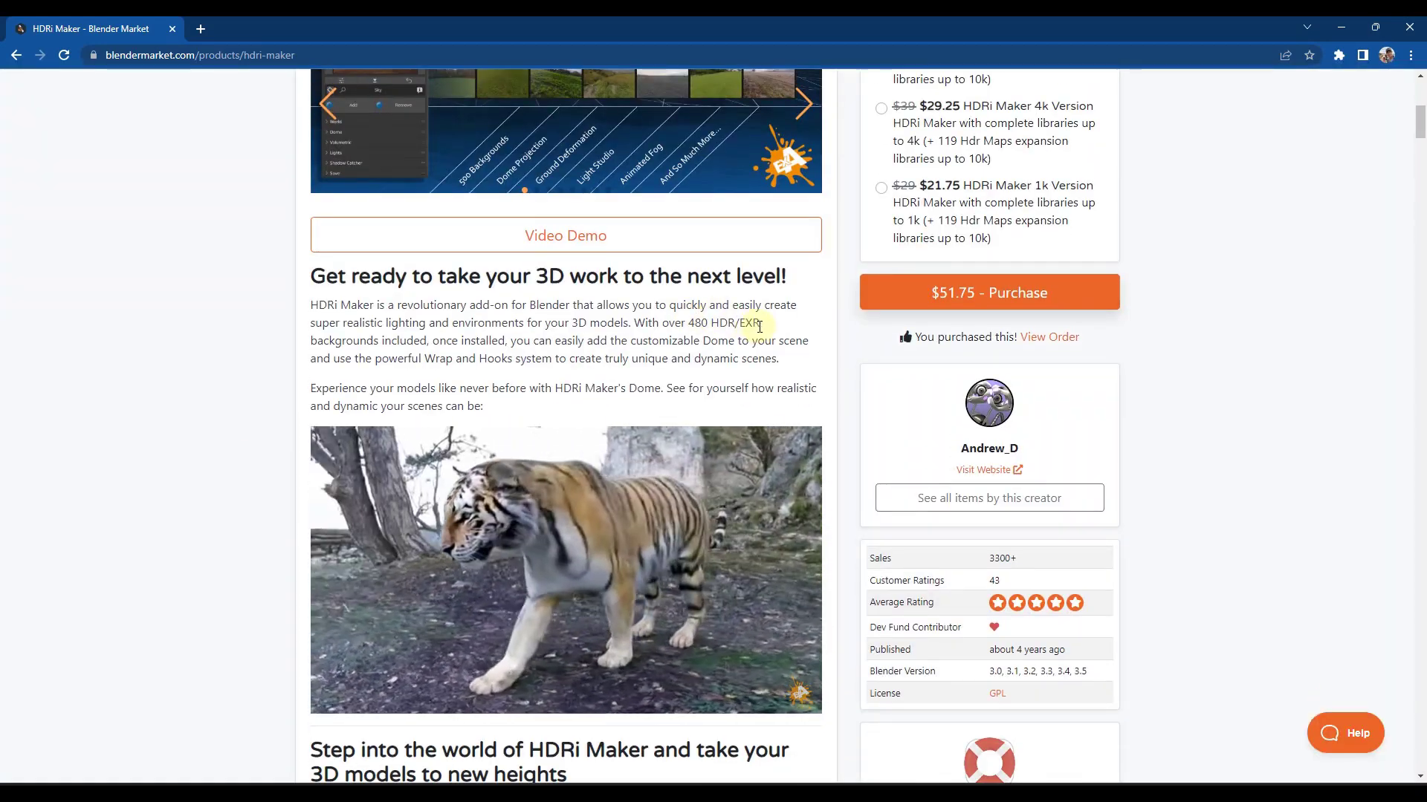
scroll(1099, 340, "up", 2)
scroll(1114, 341, "up", 1)
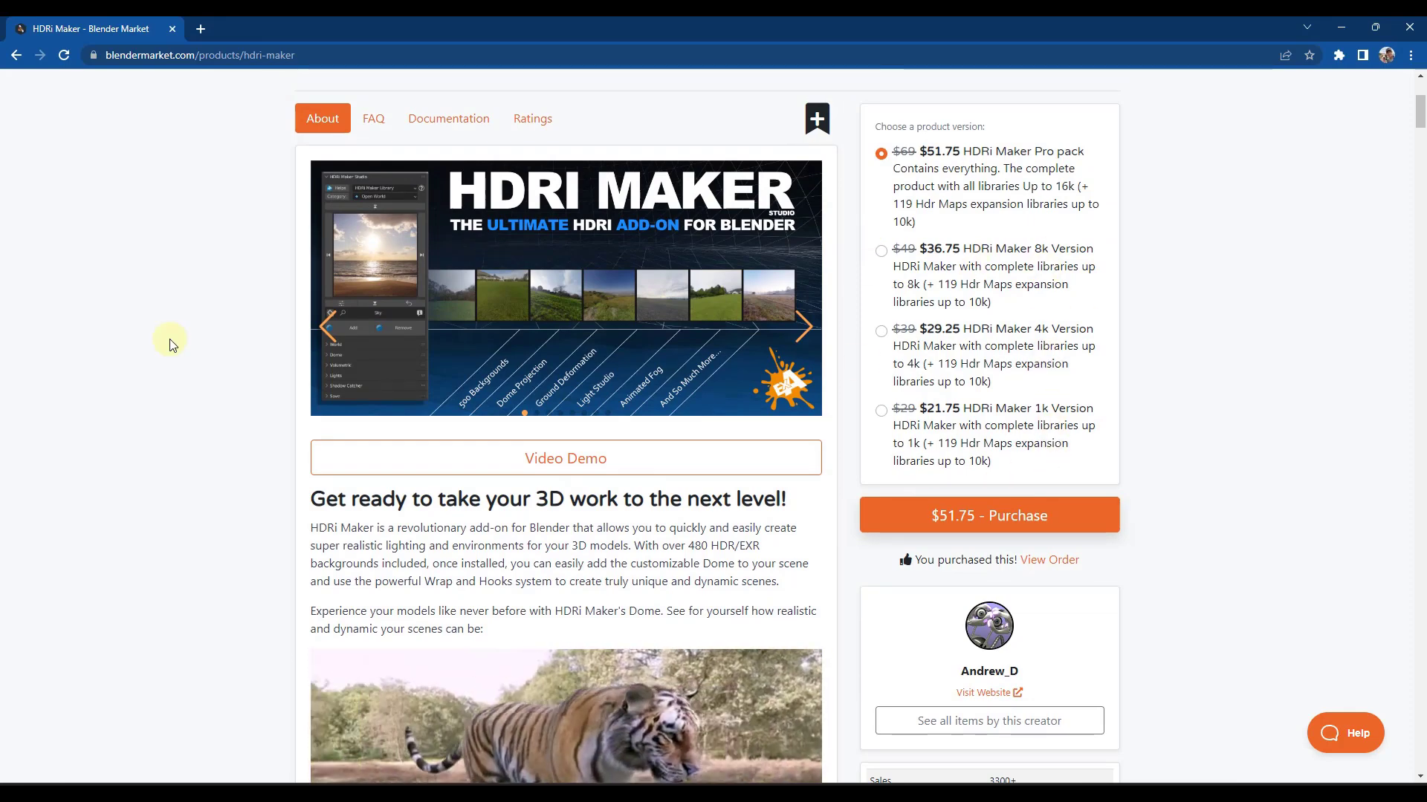
scroll(182, 439, "down", 3)
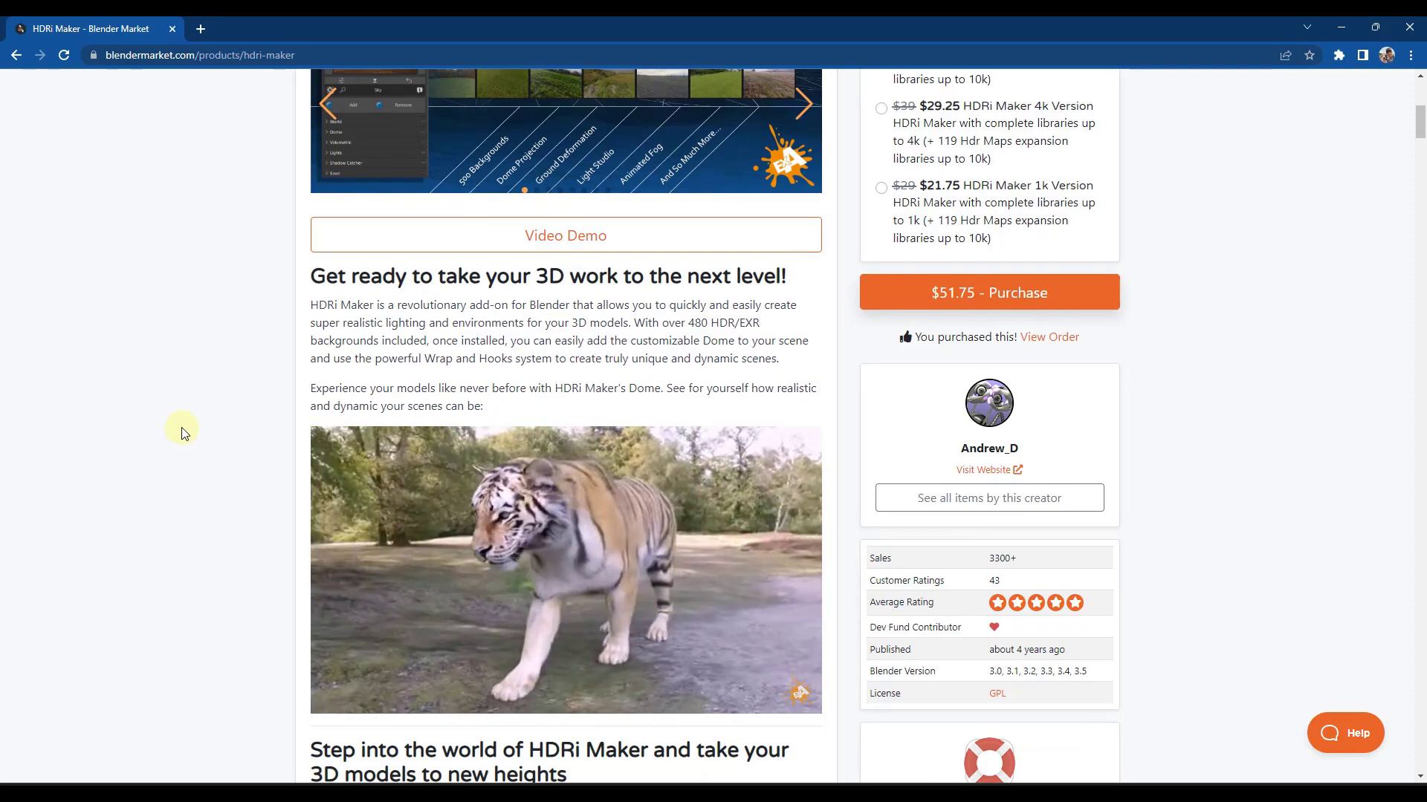
scroll(184, 435, "down", 3)
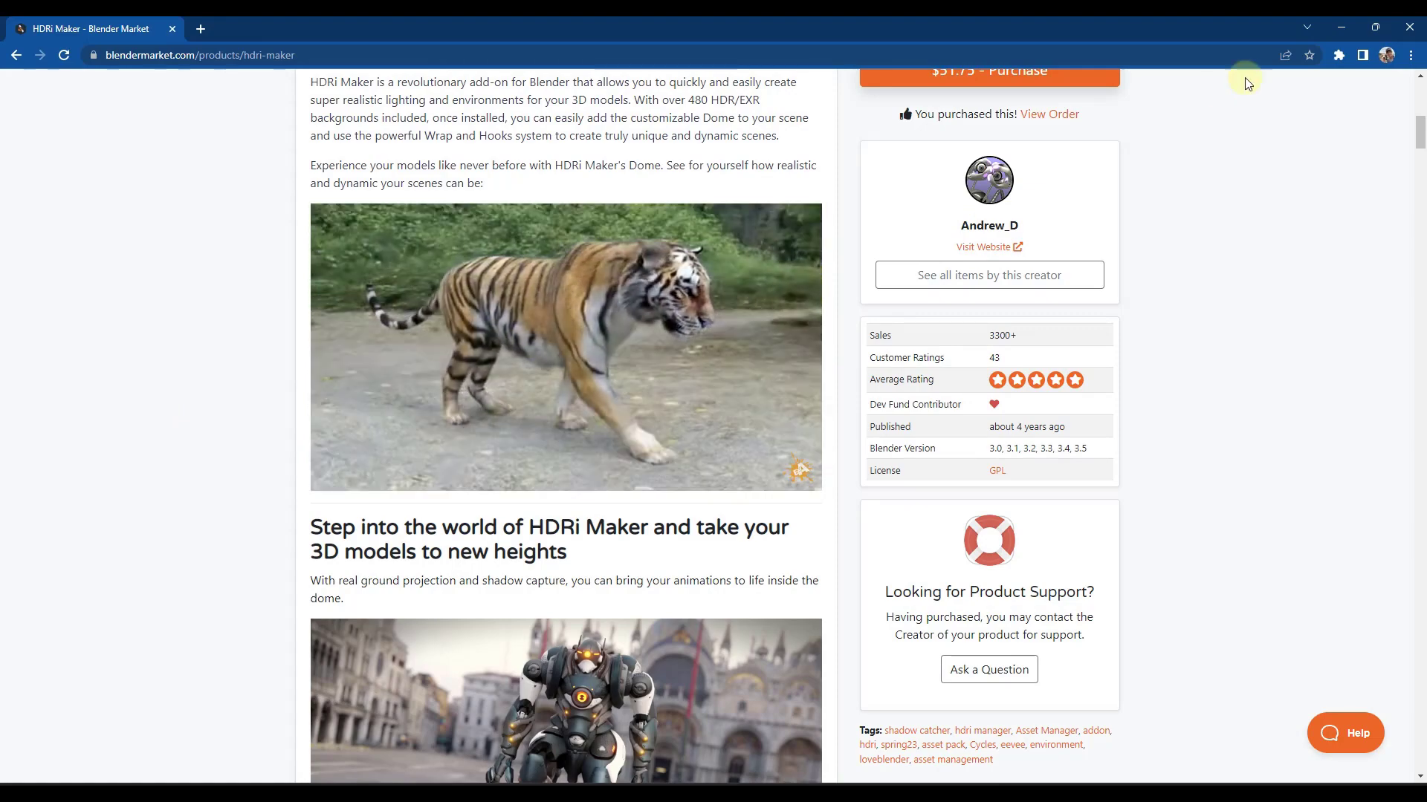
left_click(1341, 27)
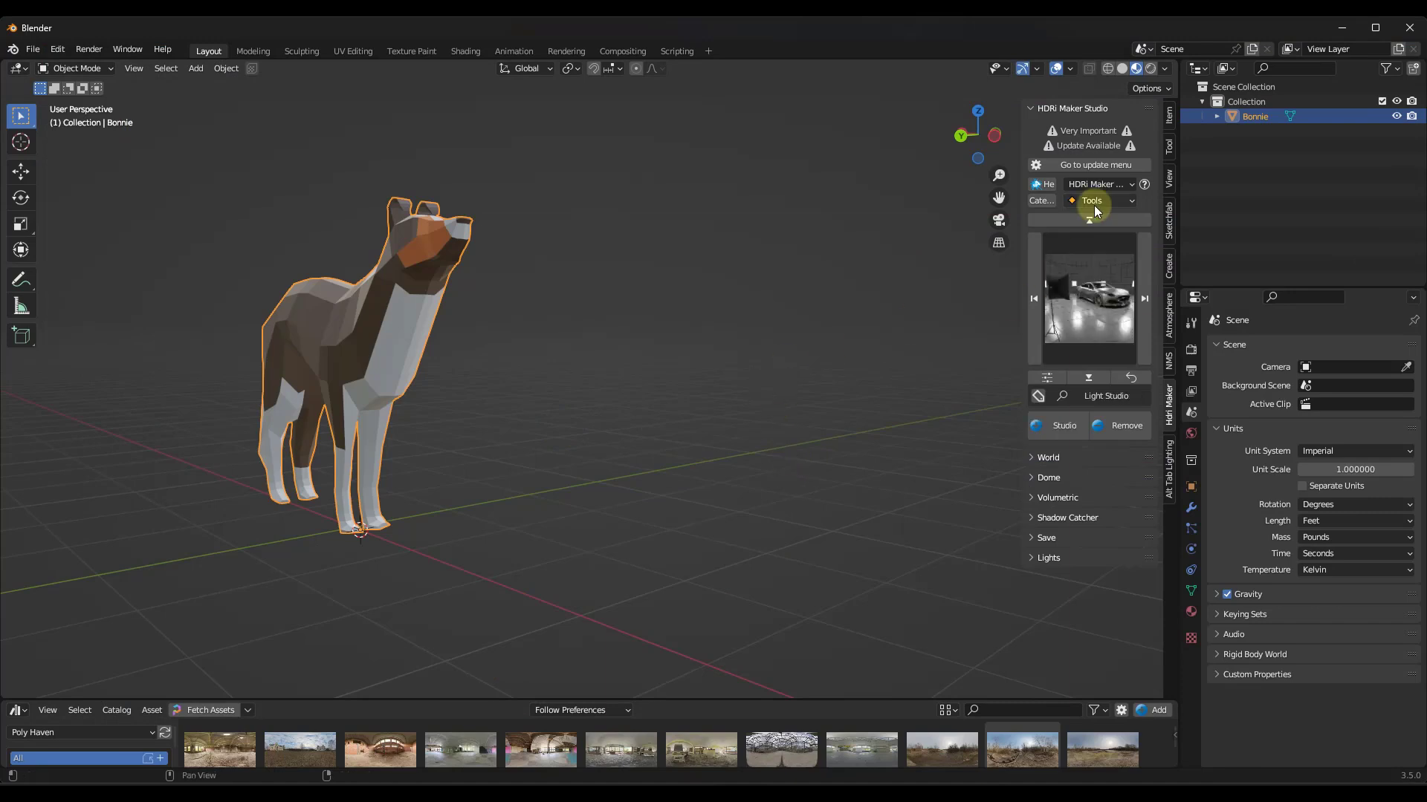
- Widen the HDRi Maker panel and add the Kiara 3 Morning HDRI from the Open World category
left_click_drag(1024, 296, 945, 295)
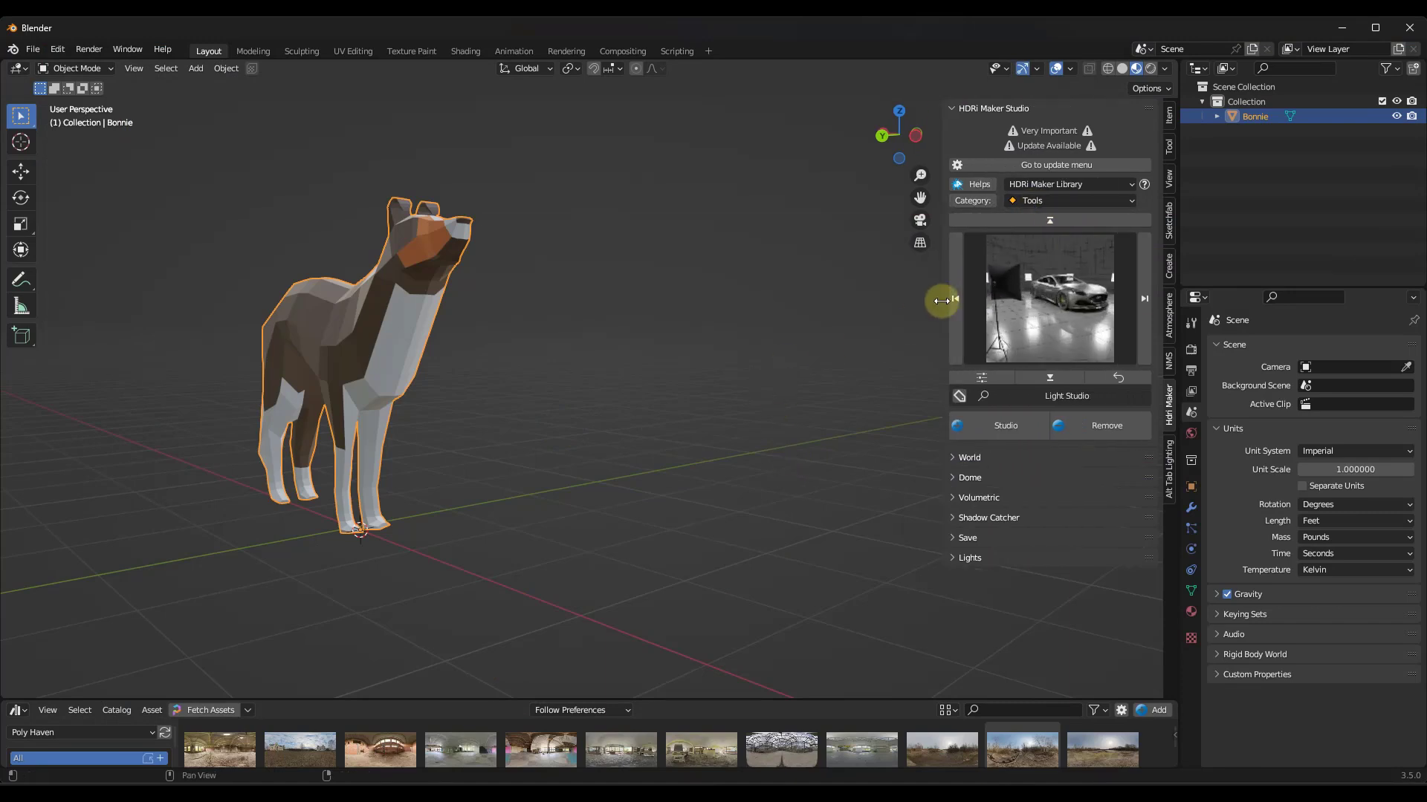
left_click(1059, 202)
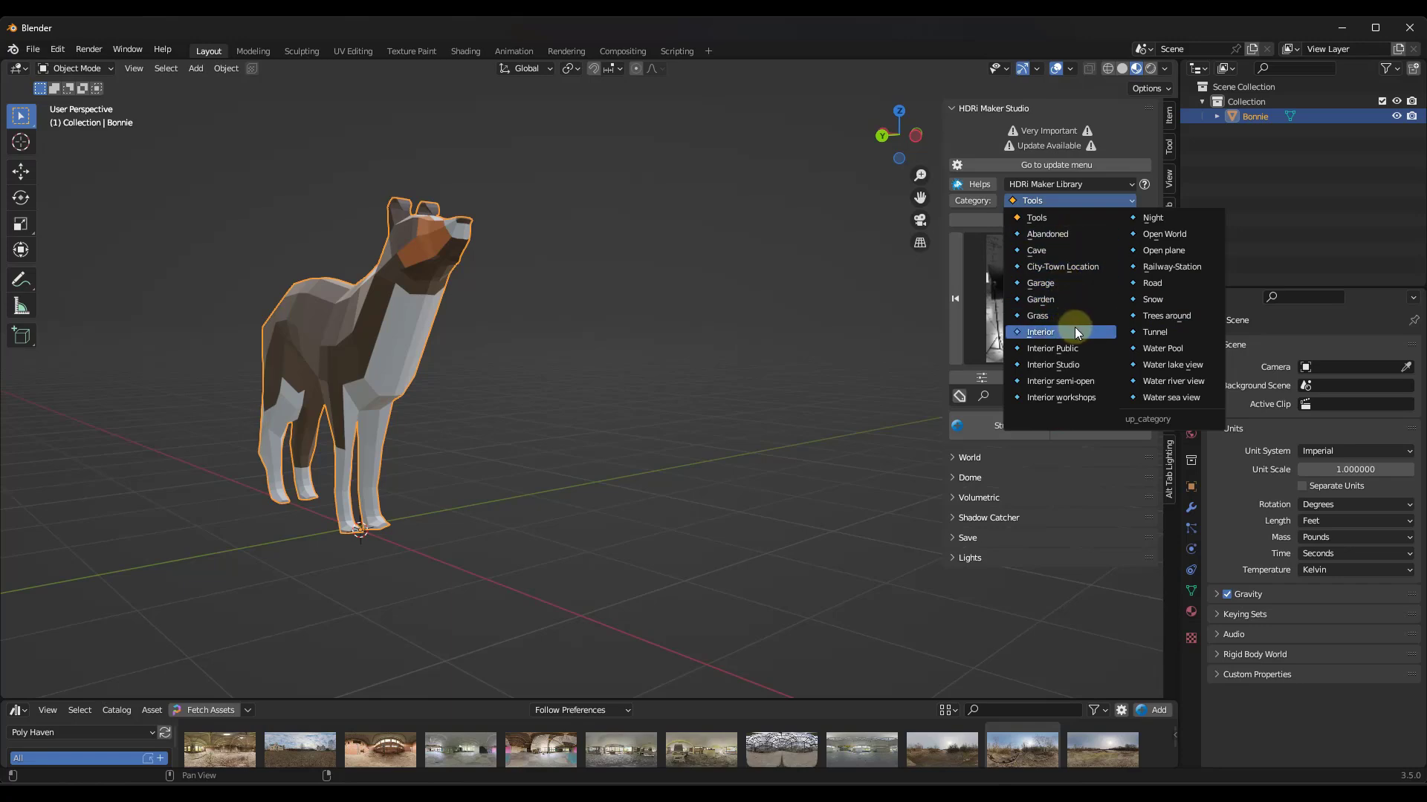
left_click(1163, 234)
left_click(1056, 296)
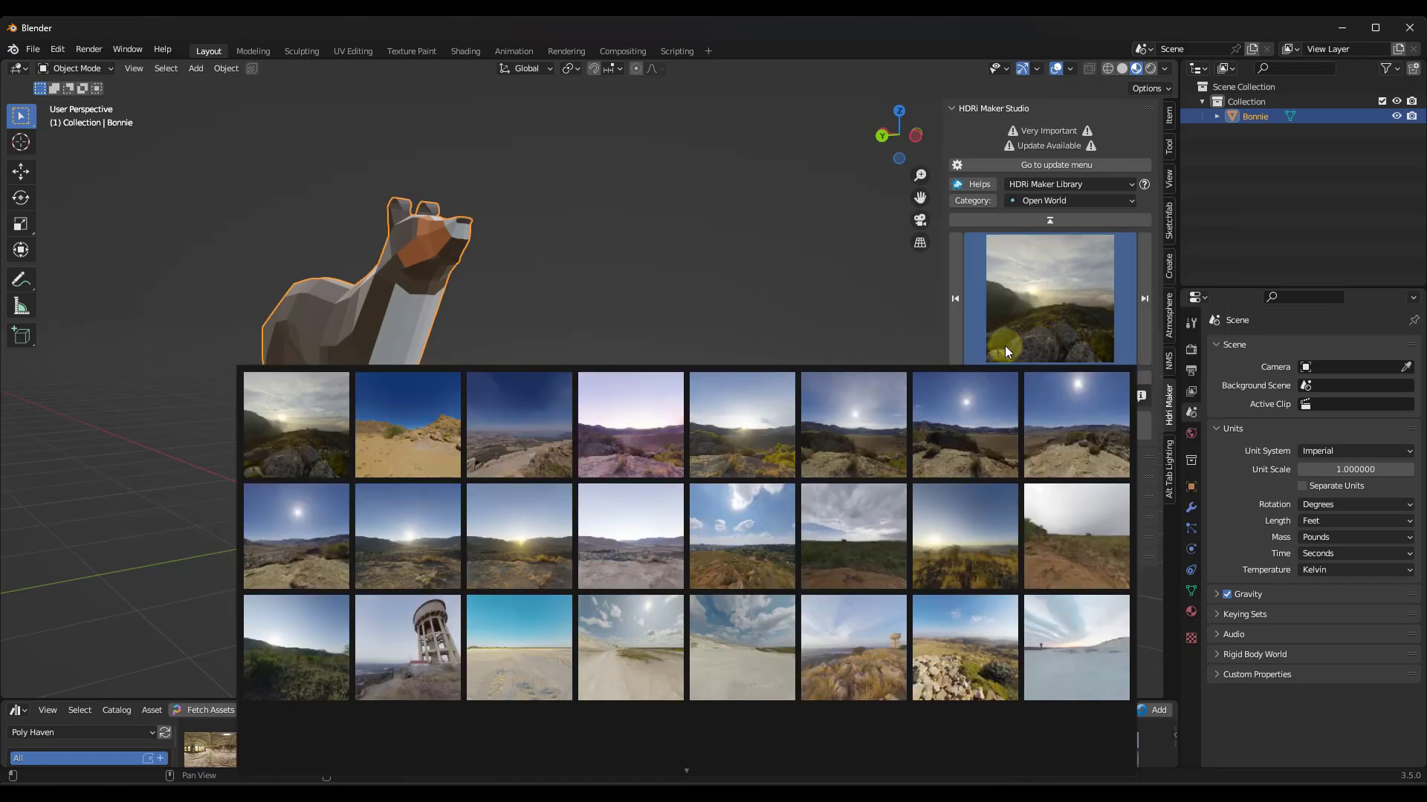
left_click(876, 418)
left_click(997, 428)
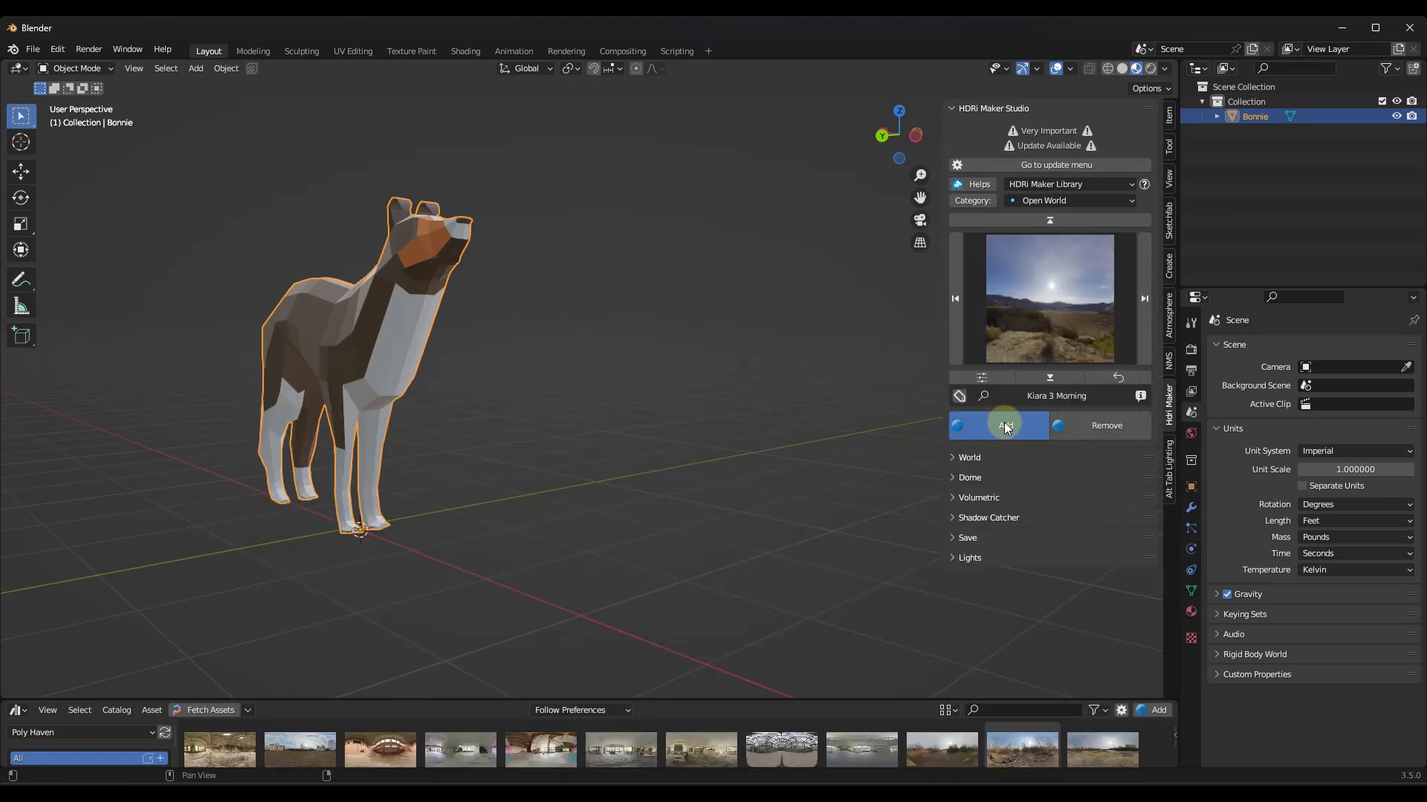
- Deselect the dog, switch to Rendered shading and add an HDRi Maker ground dome
left_click(804, 422)
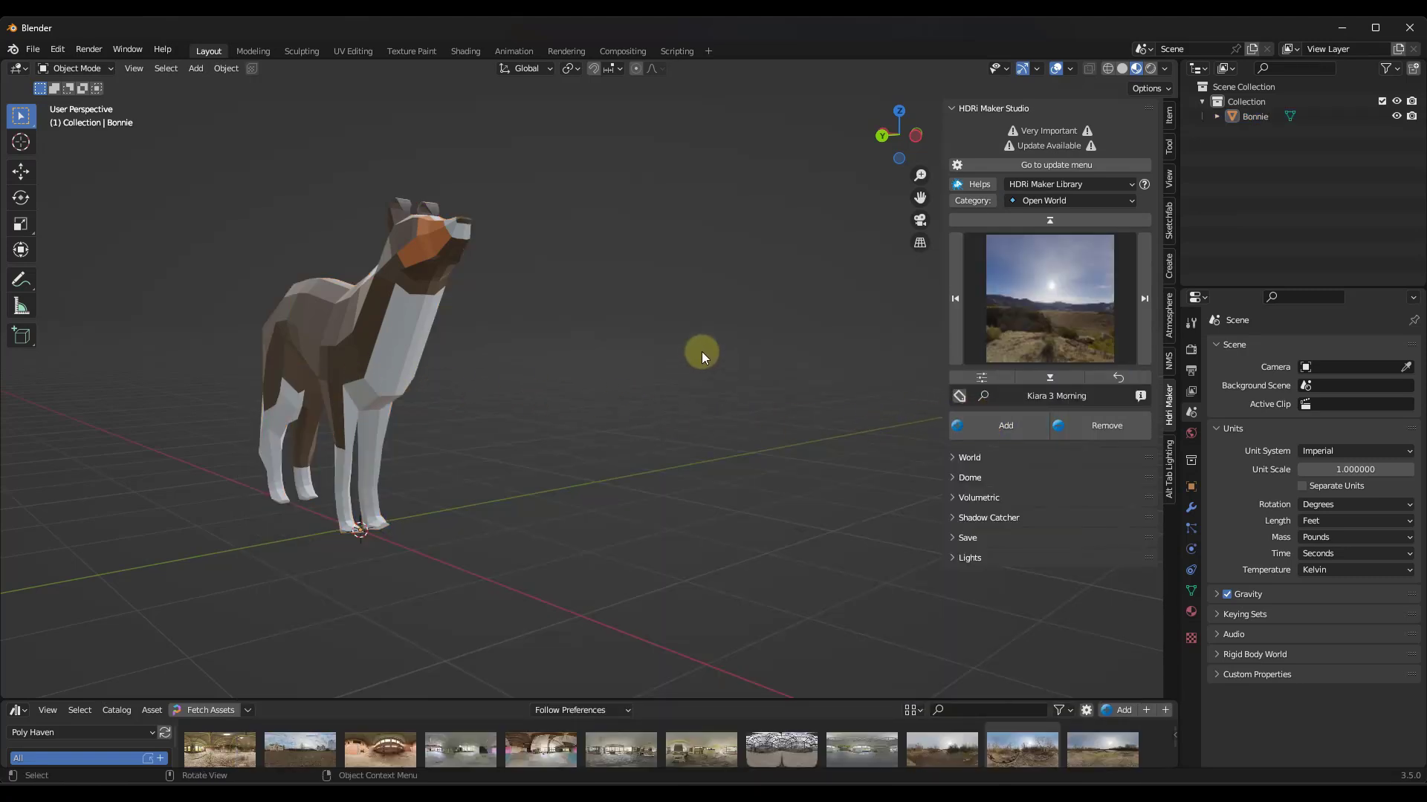
left_click(1150, 68)
mouse_move(669, 312)
middle_mouse_down()
mouse_move(590, 360)
mouse_move(426, 313)
mouse_move(496, 318)
mouse_move(466, 315)
mouse_move(498, 281)
middle_mouse_up()
scroll(489, 269, "up", 3)
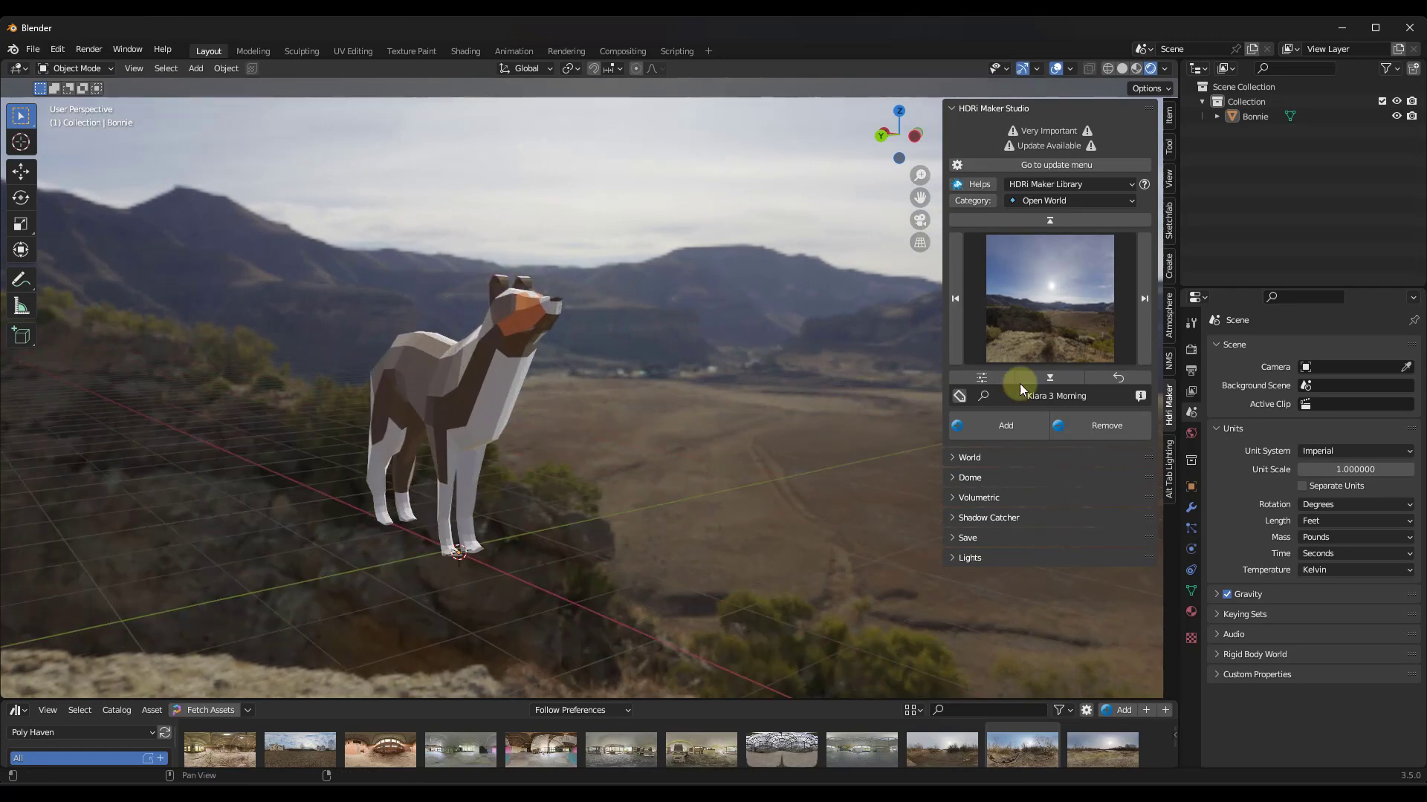
left_click(968, 458)
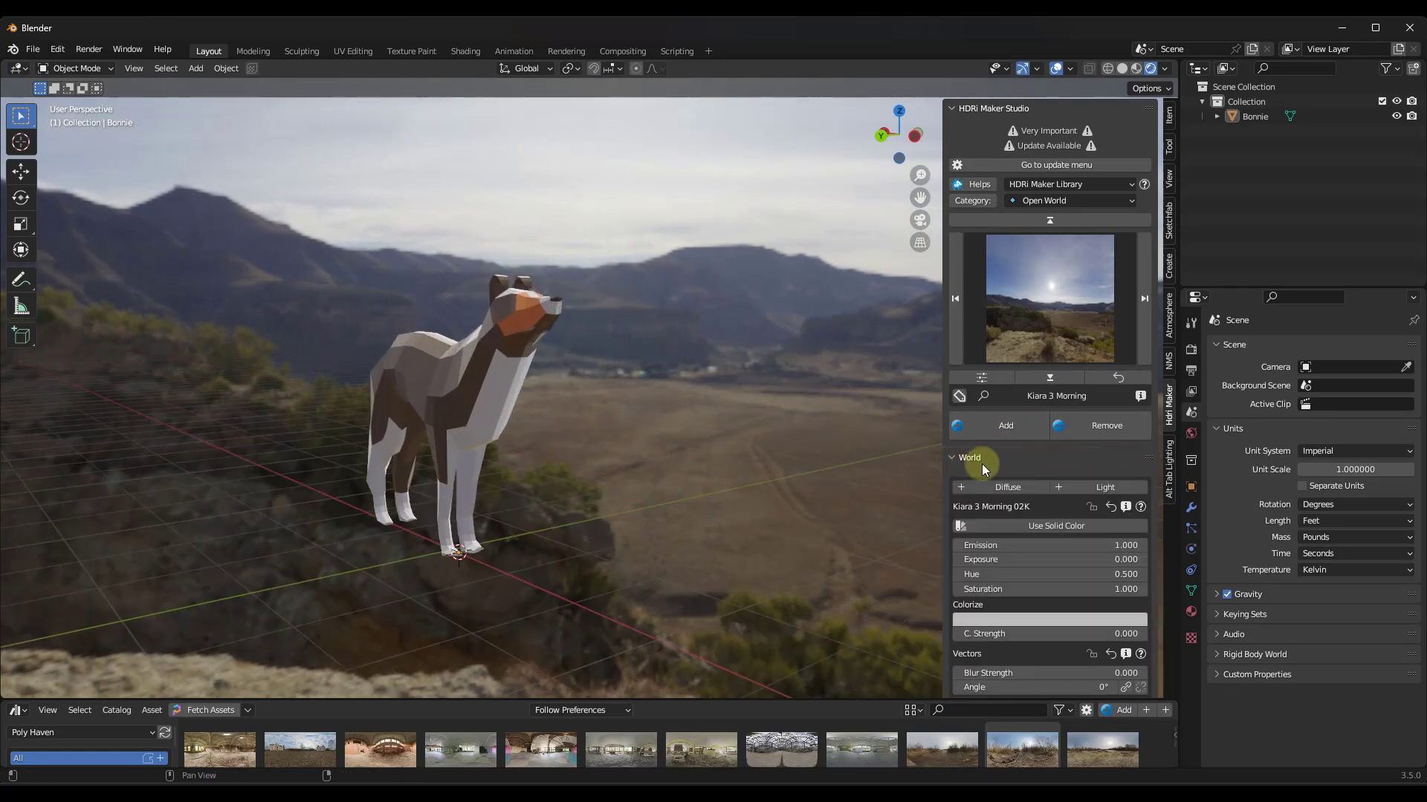
scroll(1055, 539, "down", 4)
scroll(1070, 520, "down", 1)
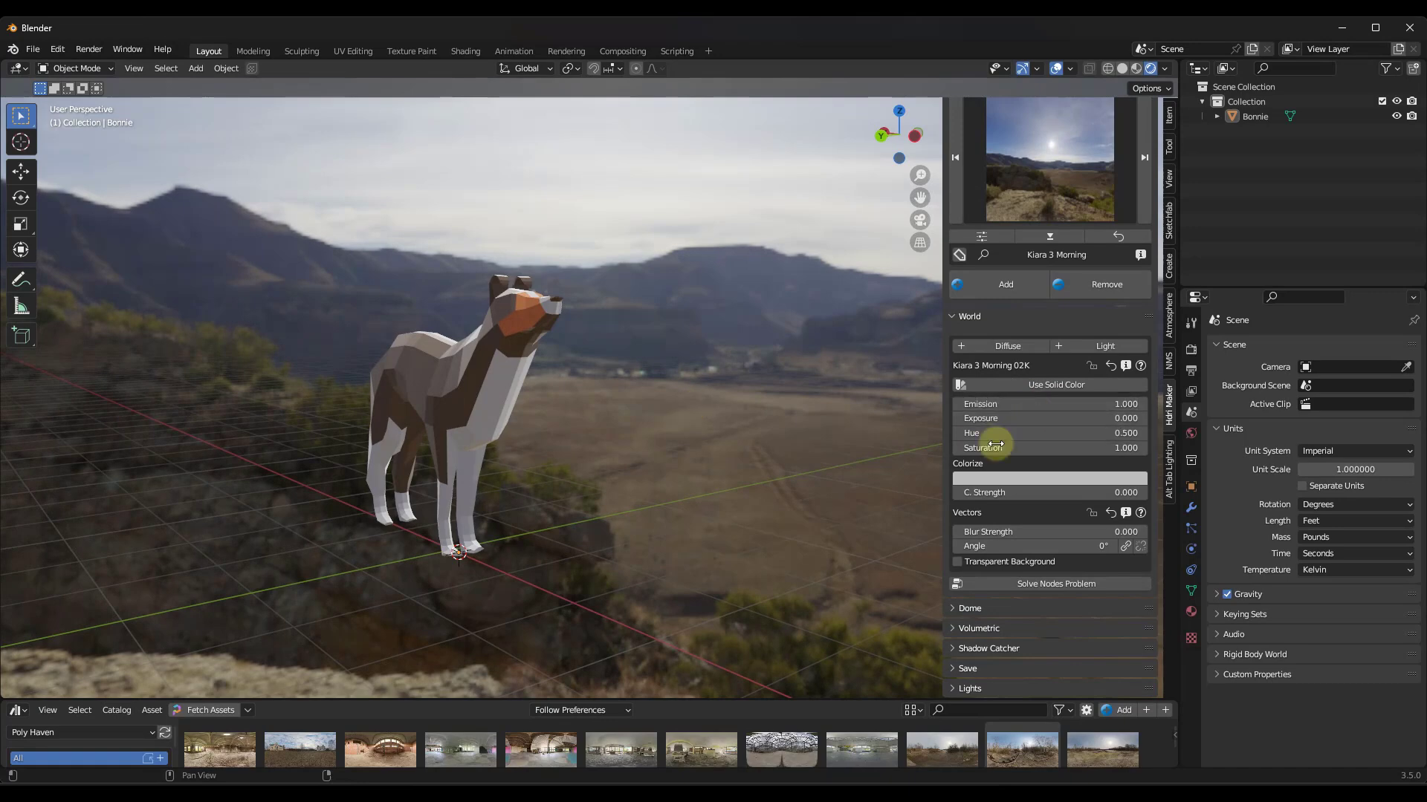
left_click(969, 608)
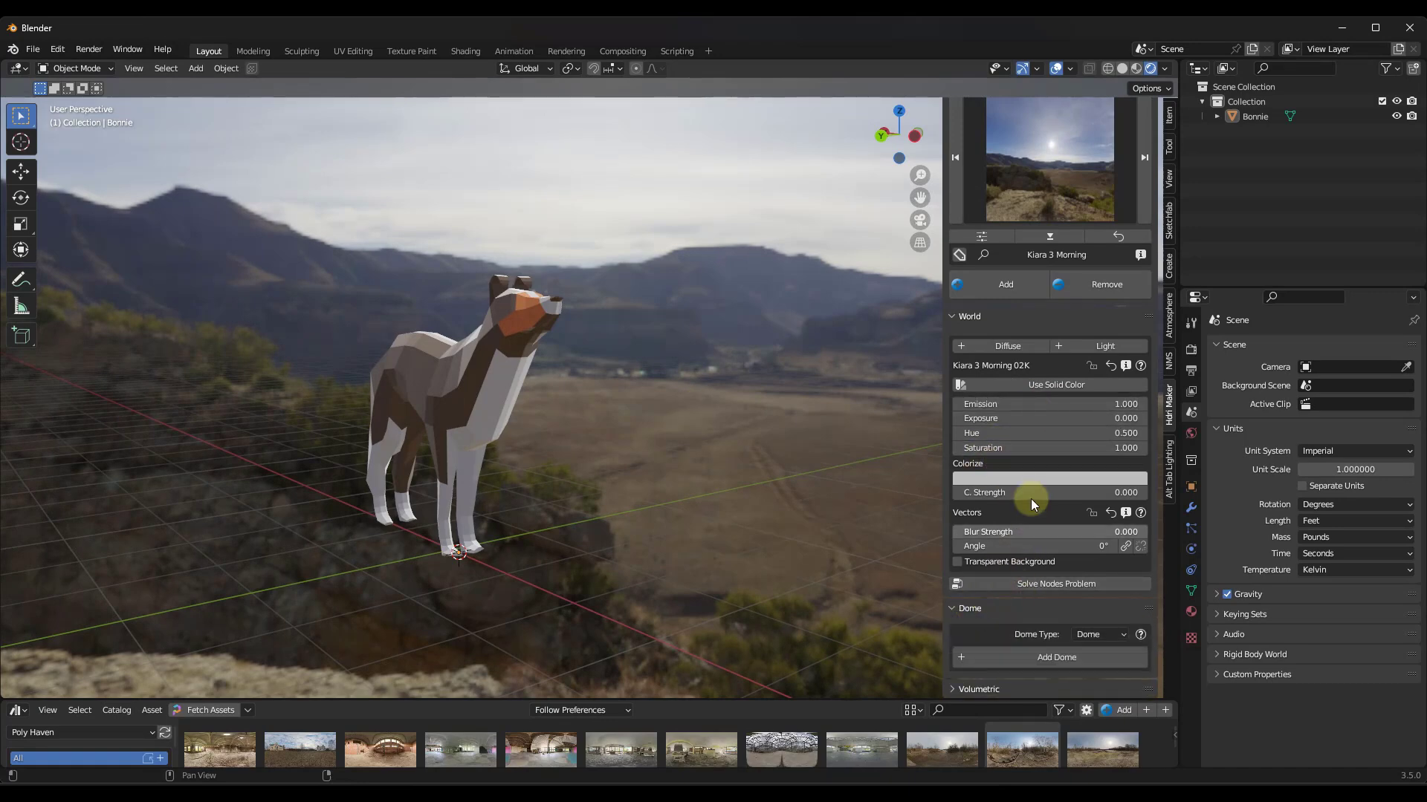
scroll(1031, 498, "down", 2)
left_click(1050, 603)
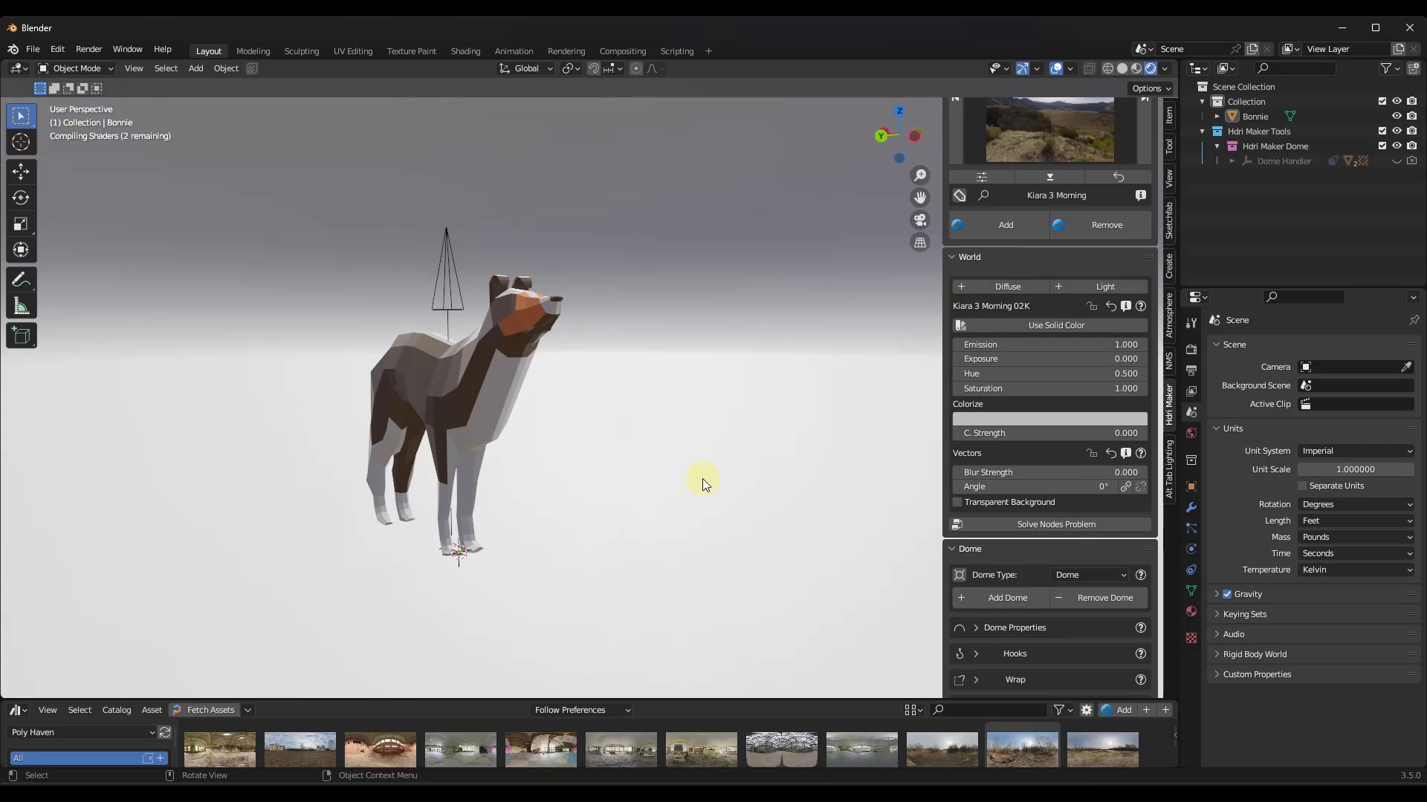
- Rotate the HDRI dome to 21.6°, then further to 43.2°
scroll(491, 403, "down", 5)
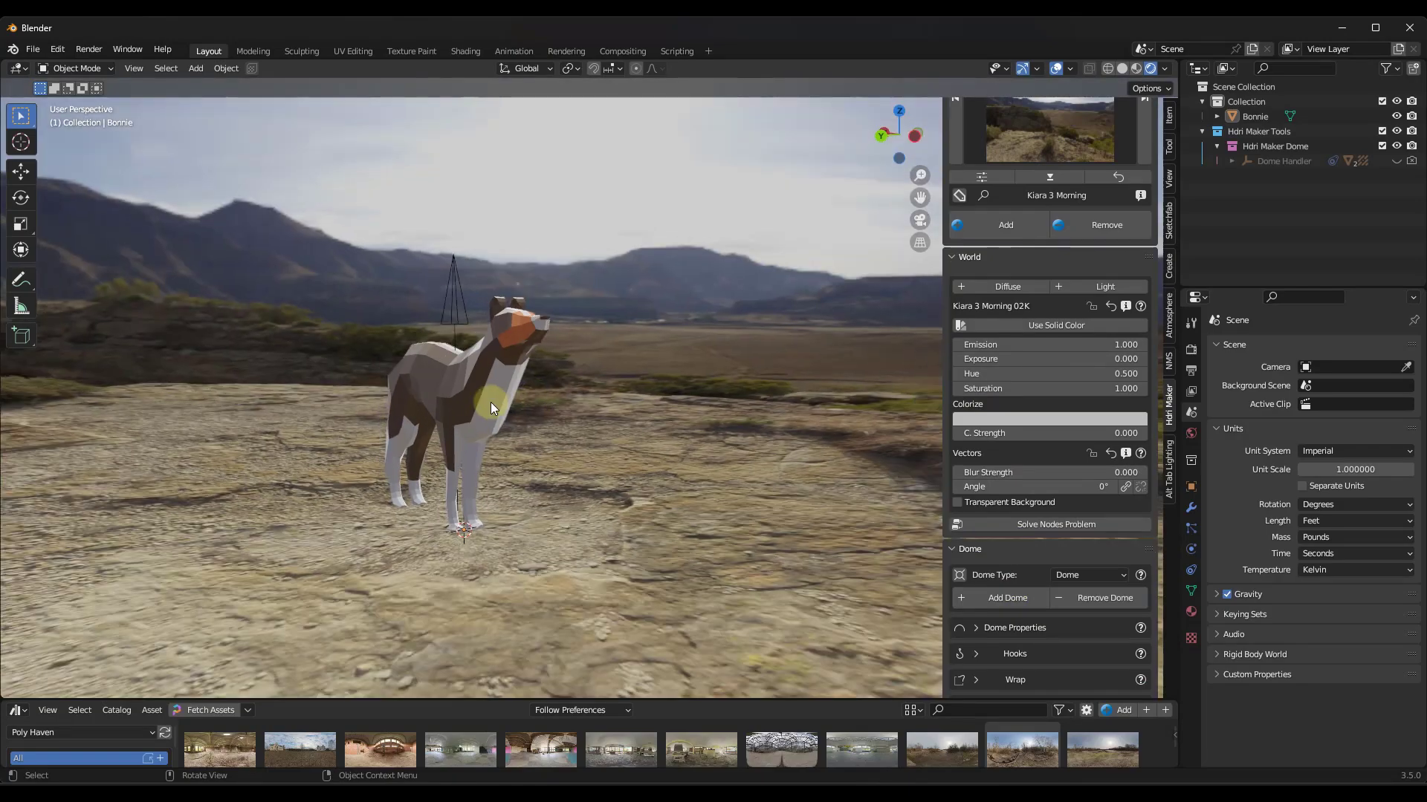
scroll(505, 394, "down", 6)
middle_click_drag(525, 395, 422, 376)
scroll(524, 374, "up", 5)
scroll(521, 373, "up", 2)
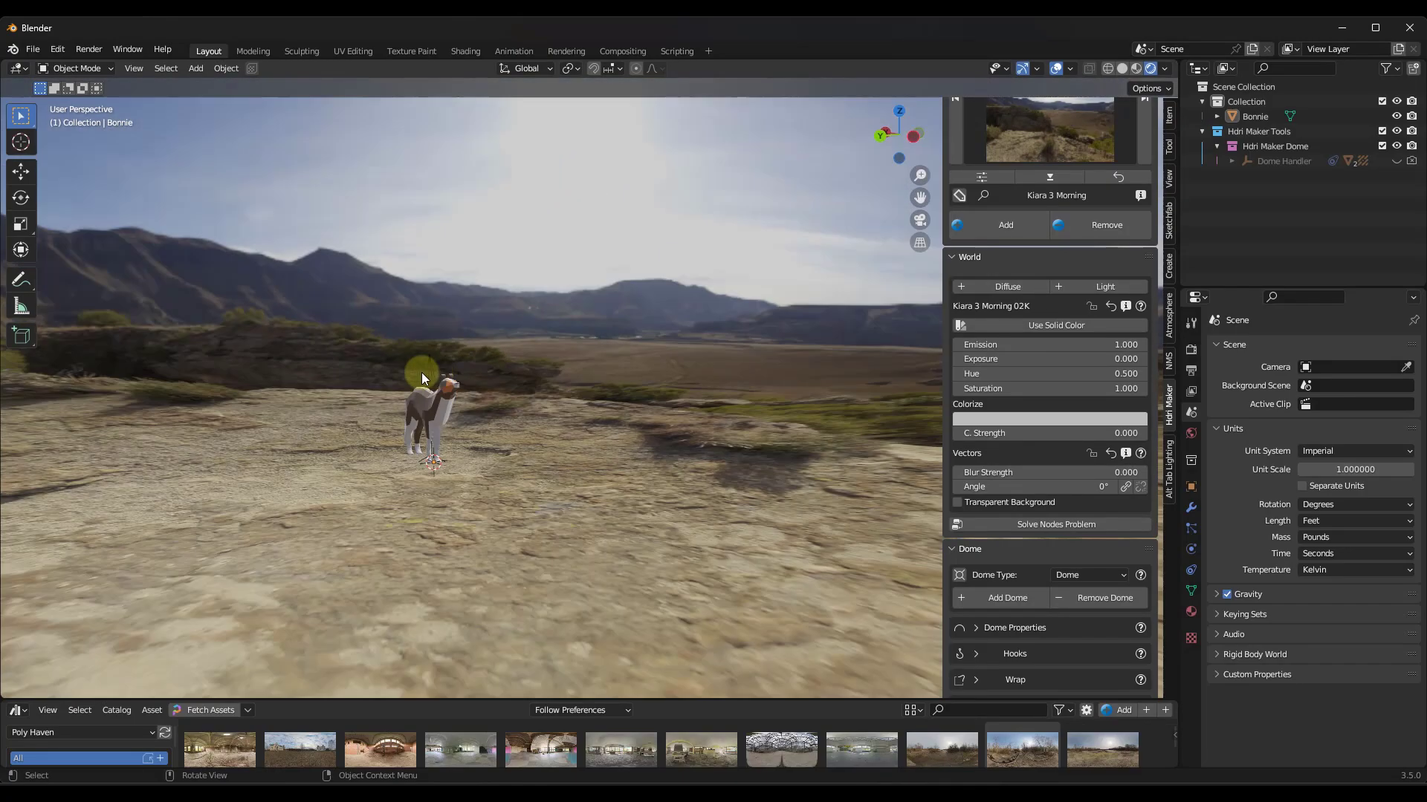
scroll(423, 417, "up", 5)
scroll(423, 453, "up", 4)
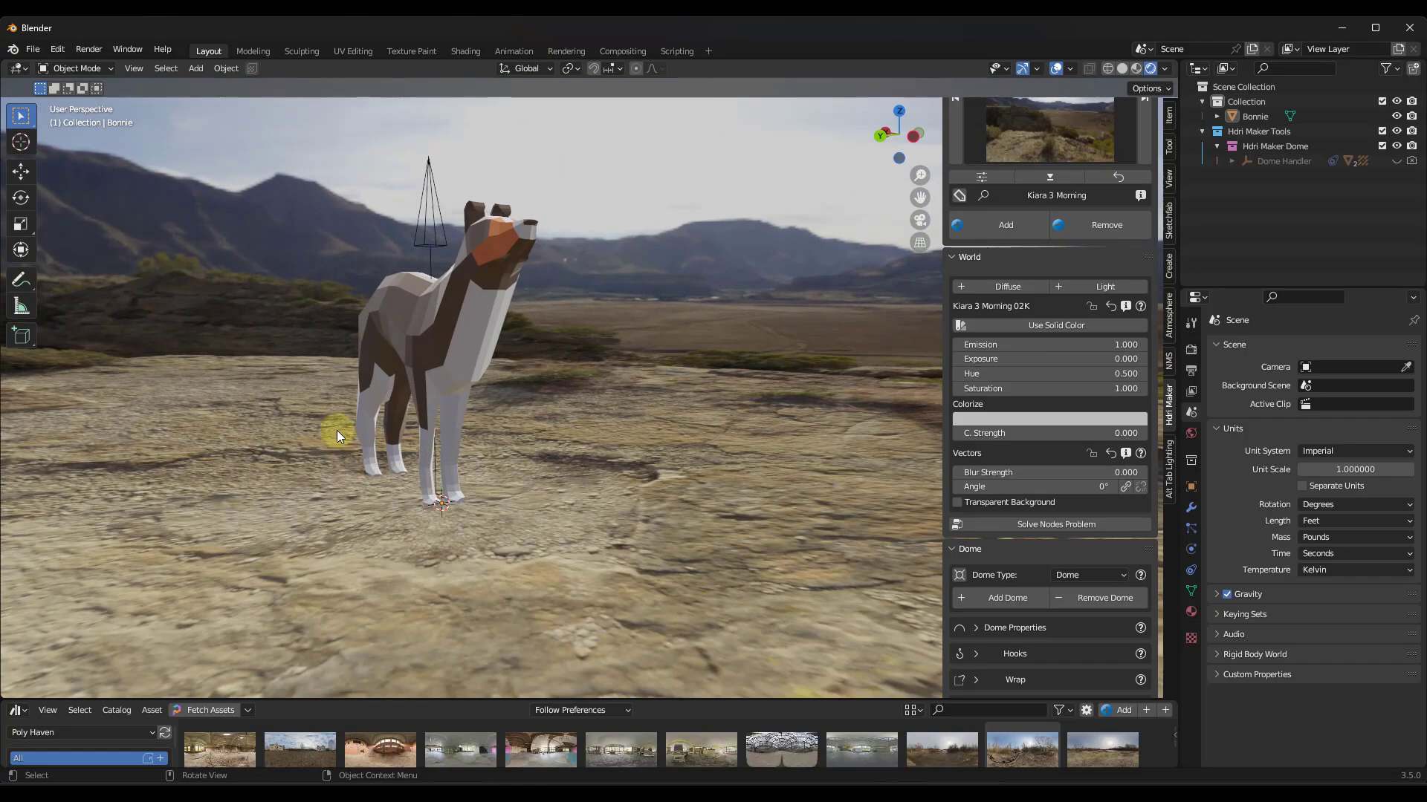
middle_click_drag(475, 465, 689, 416)
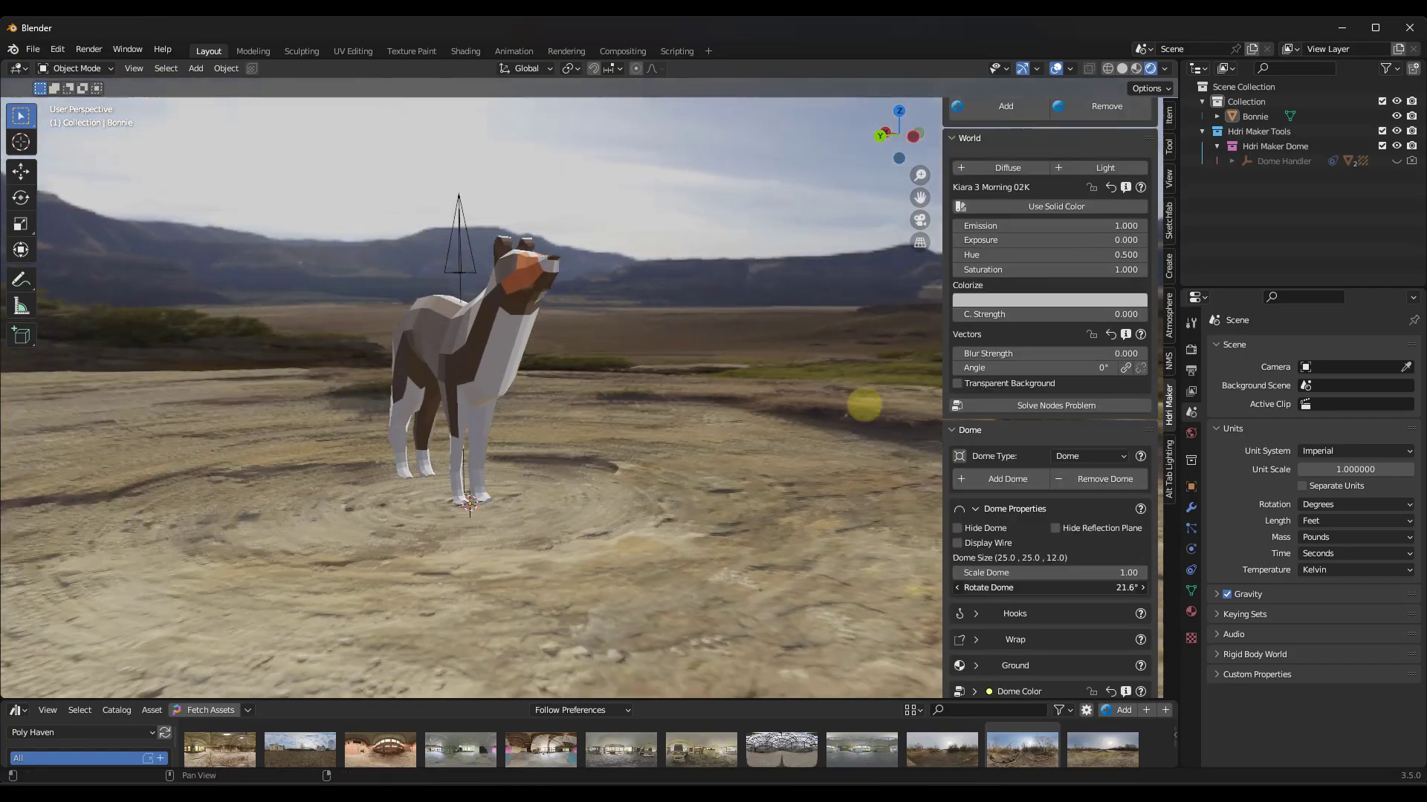
mouse_move(1048, 587)
left_mouse_down()
mouse_move(1062, 587)
mouse_move(1033, 587)
mouse_move(1070, 586)
mouse_move(1056, 587)
left_mouse_up()
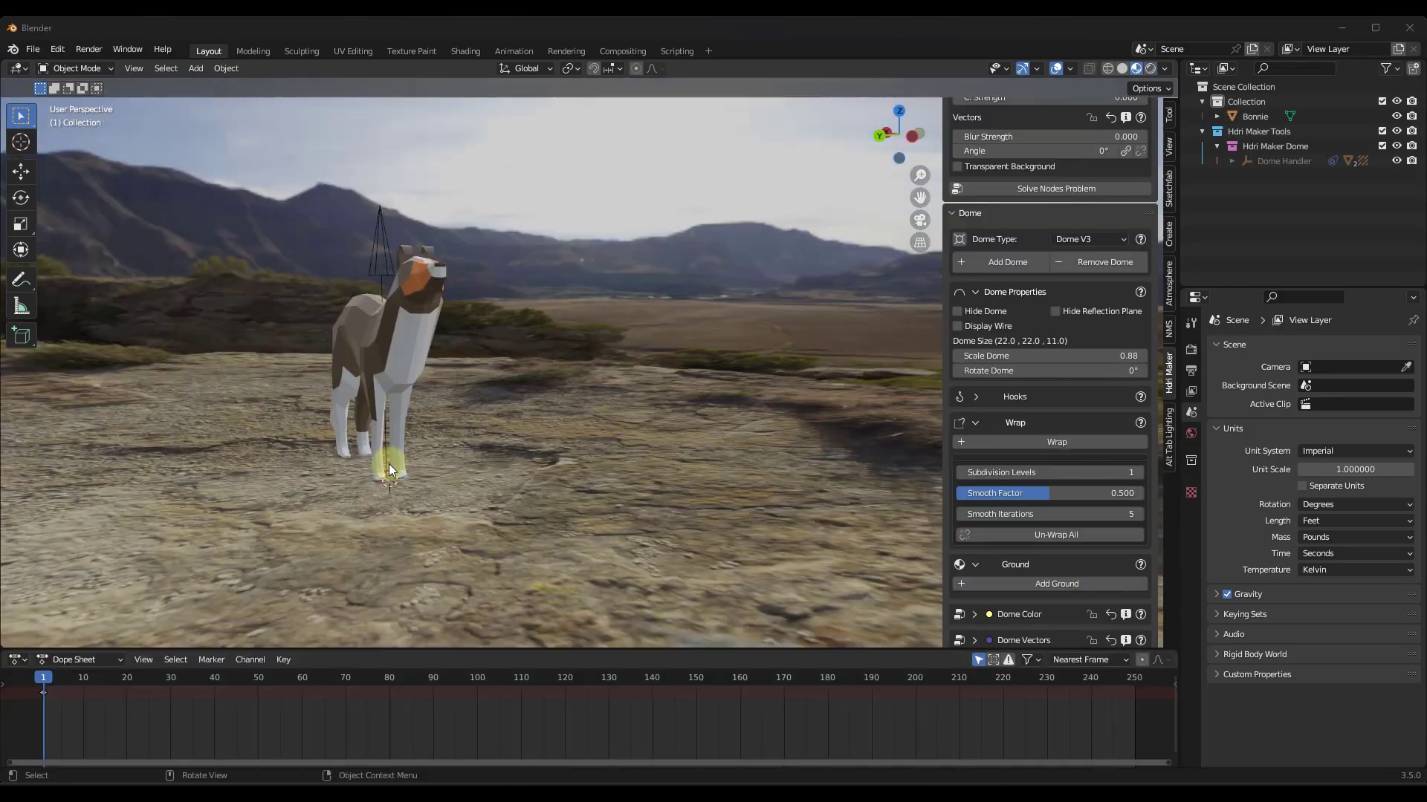
- Bring the dome rotation back to -13.8° and bring up the Shift+A add-object menu
middle_click_drag(389, 464, 413, 434)
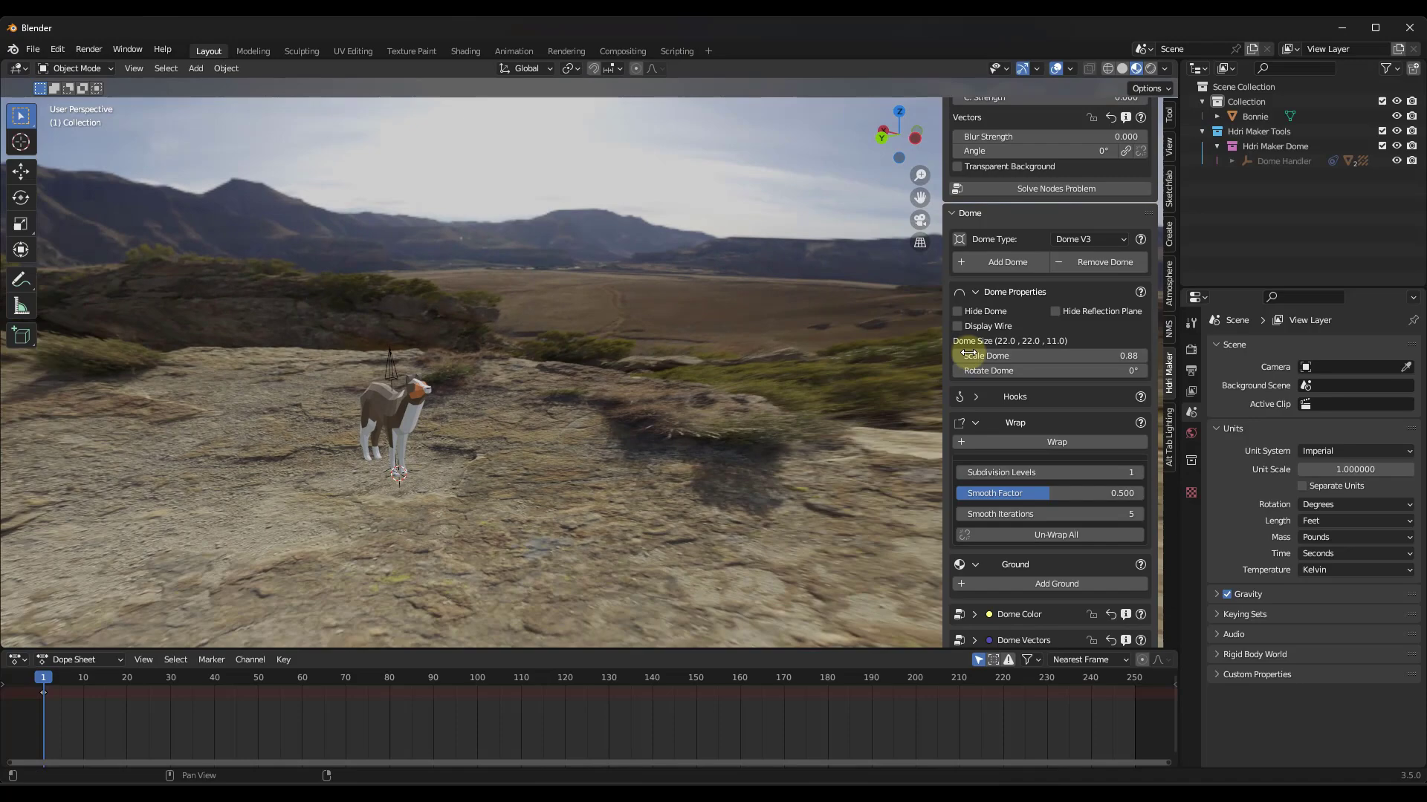
left_click_drag(969, 370, 322, 422)
middle_click_drag(323, 422, 407, 434)
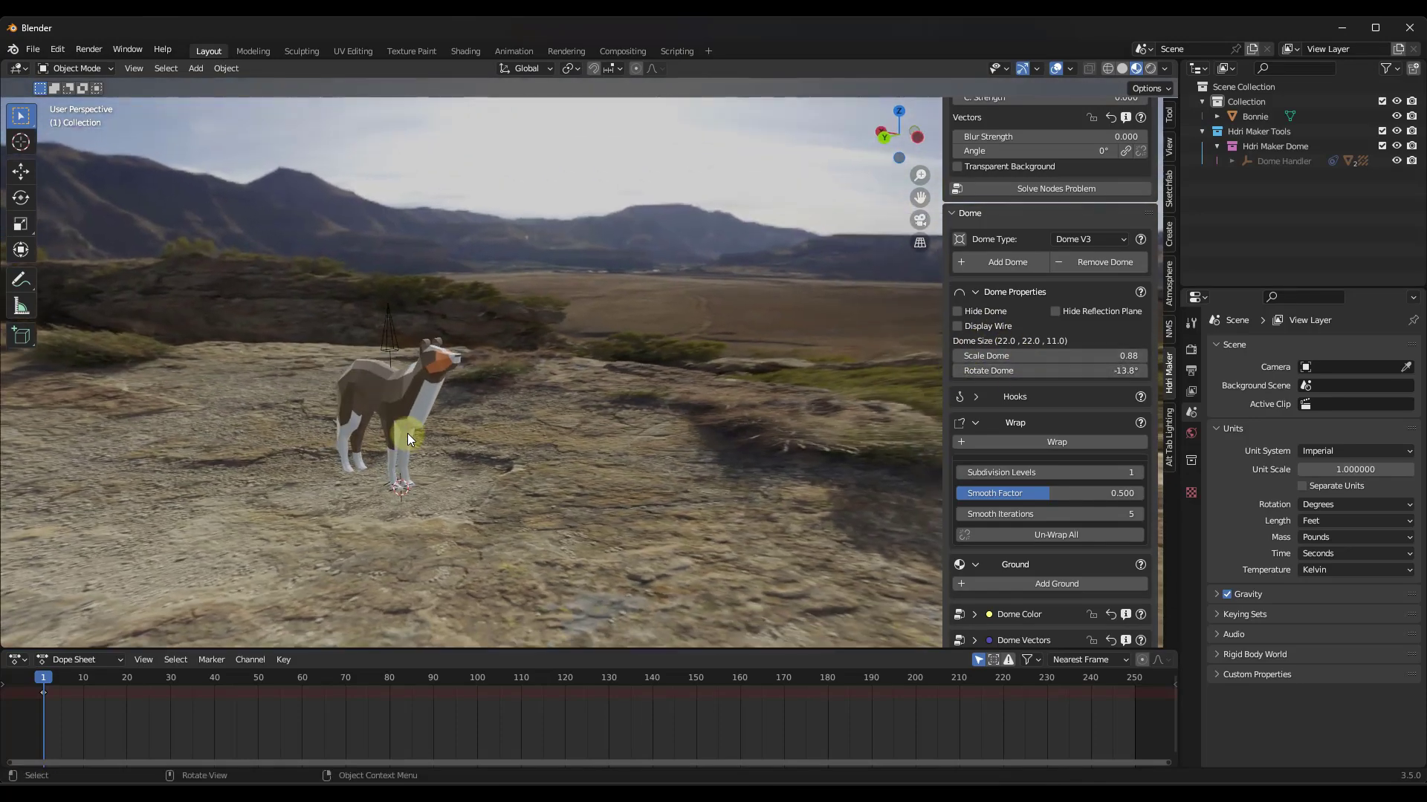
key("shift+a")
mouse_move(407, 434)
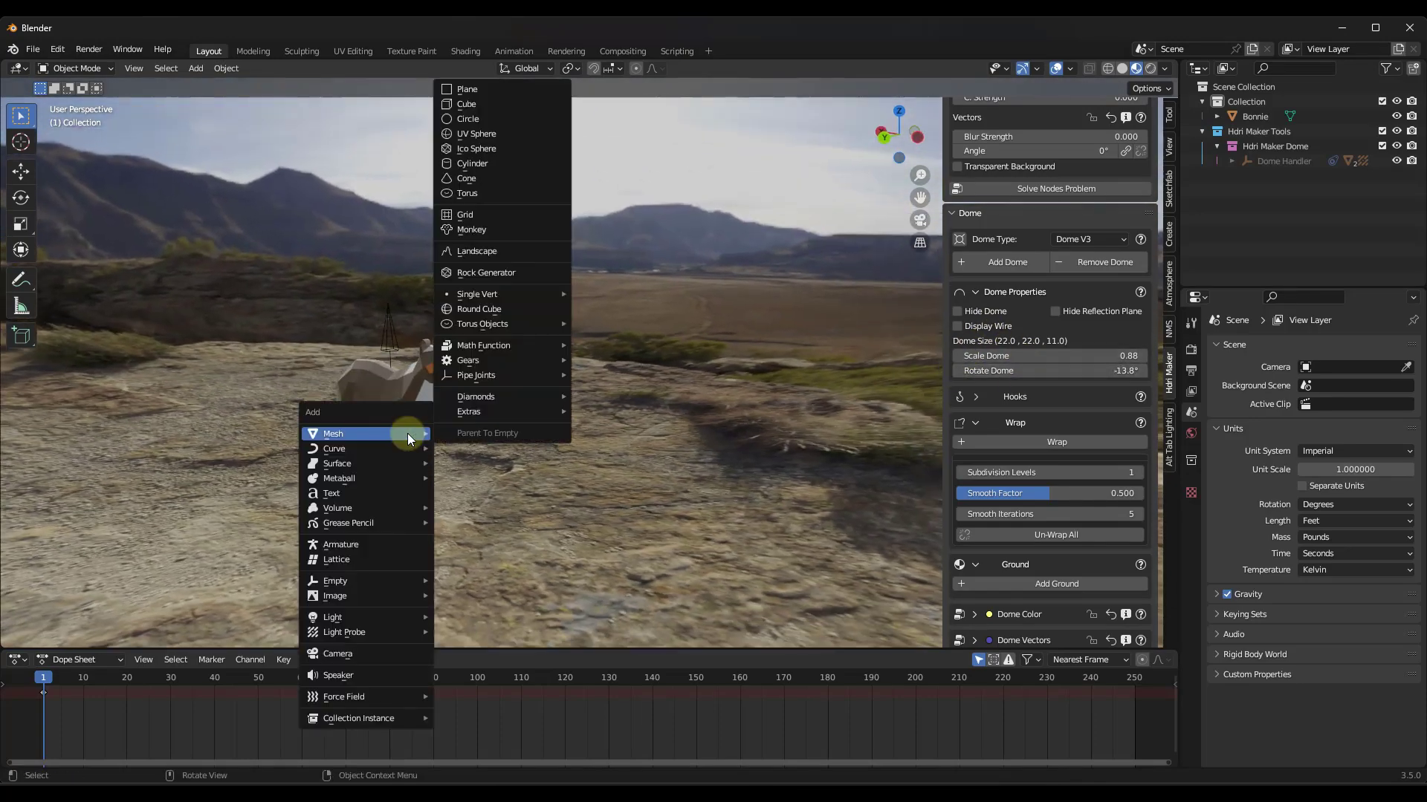
- Add a Mesh > Landscape noise terrain and scale it up to 3.353
left_click(480, 252)
left_click(133, 128)
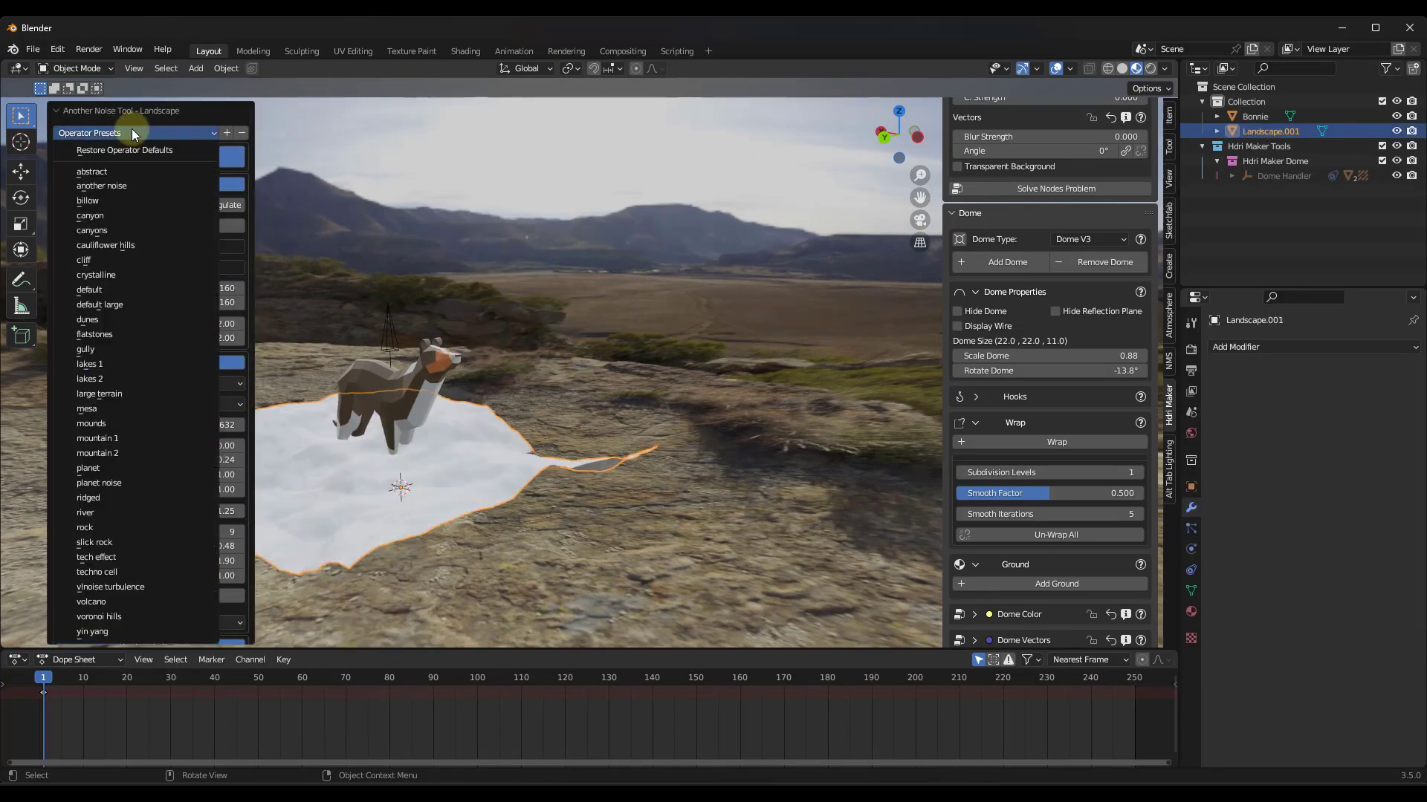
middle_click_drag(261, 239, 437, 496)
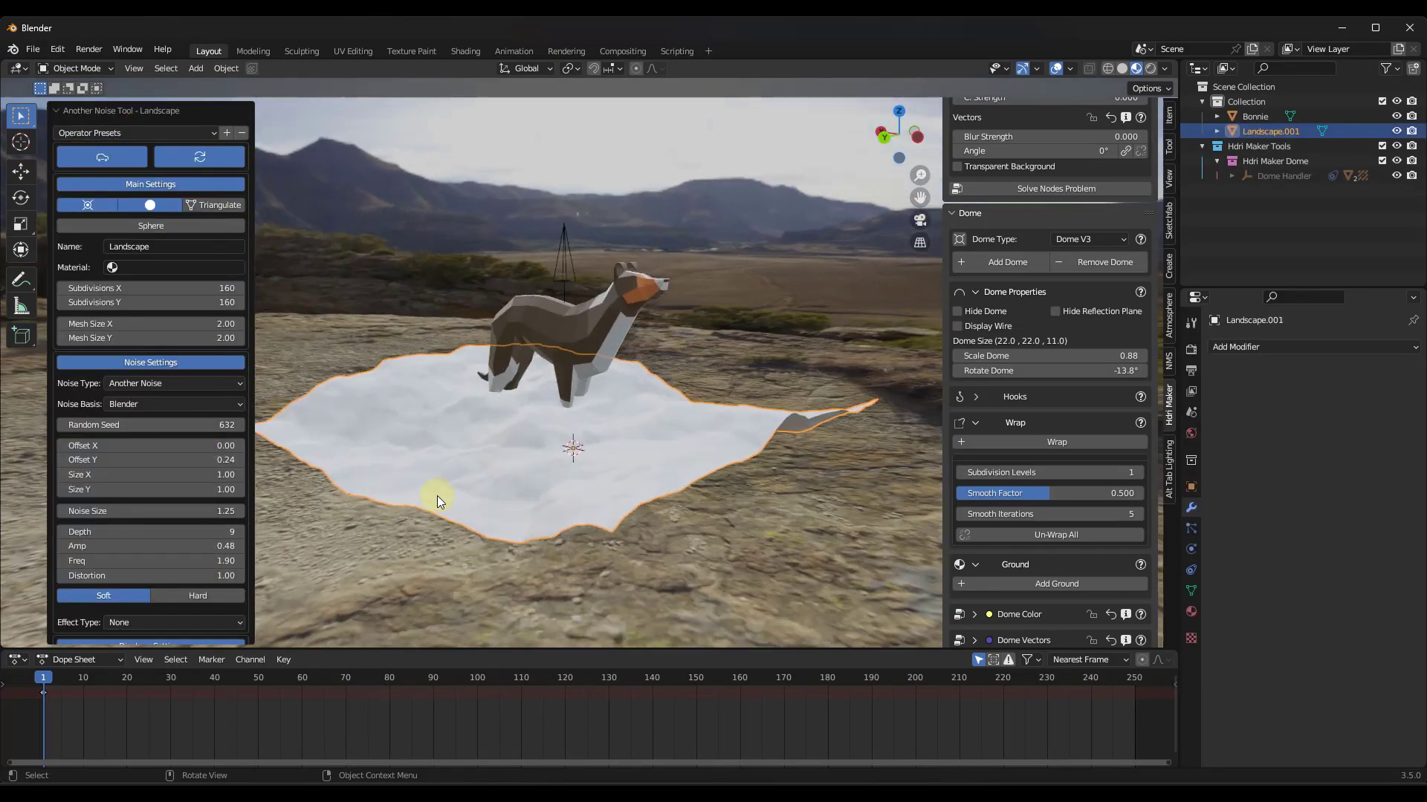
middle_click_drag(564, 446, 624, 462)
key("s")
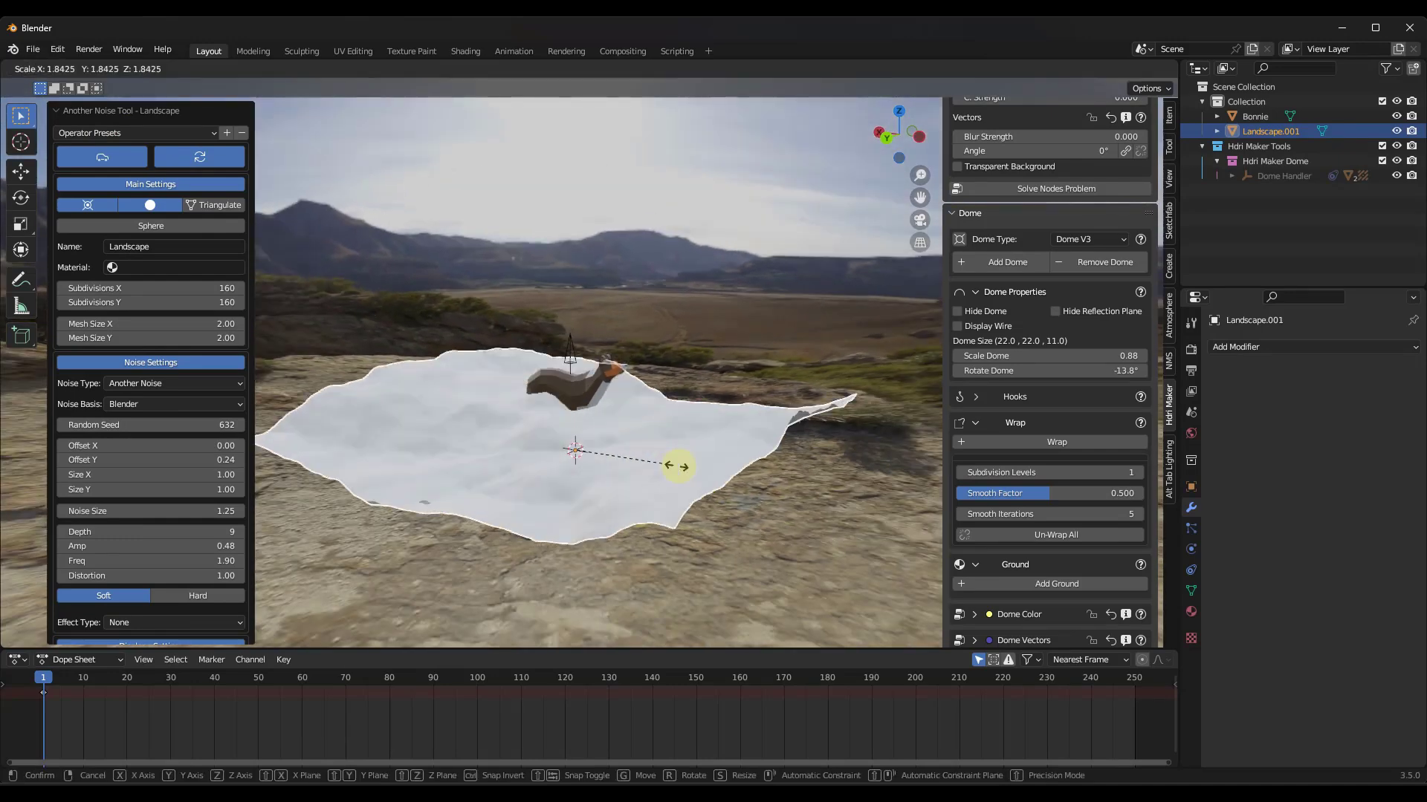
left_click(766, 472)
- Flatten the landscape to 0.522 along Z and lower it about one unit
key("s")
key("z")
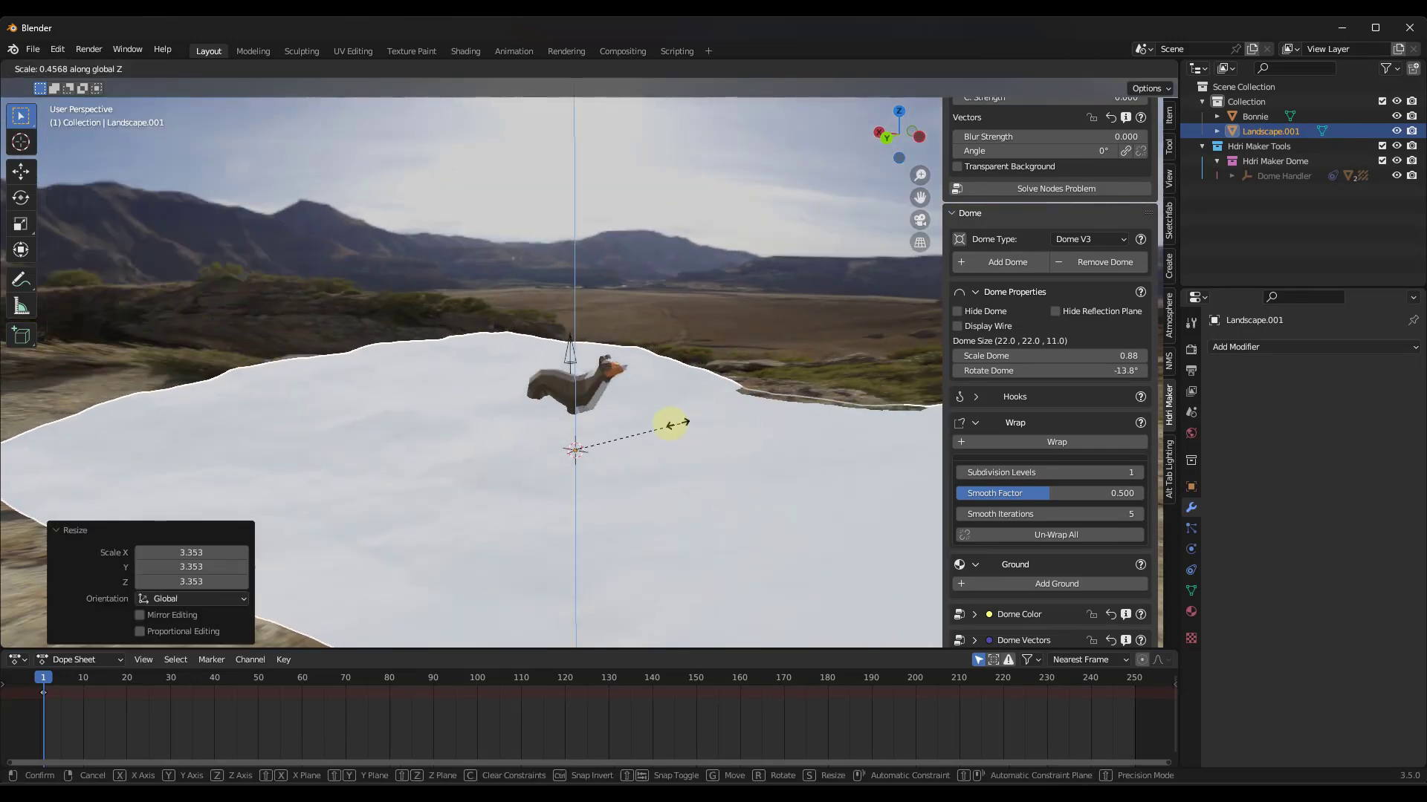
left_click(698, 436)
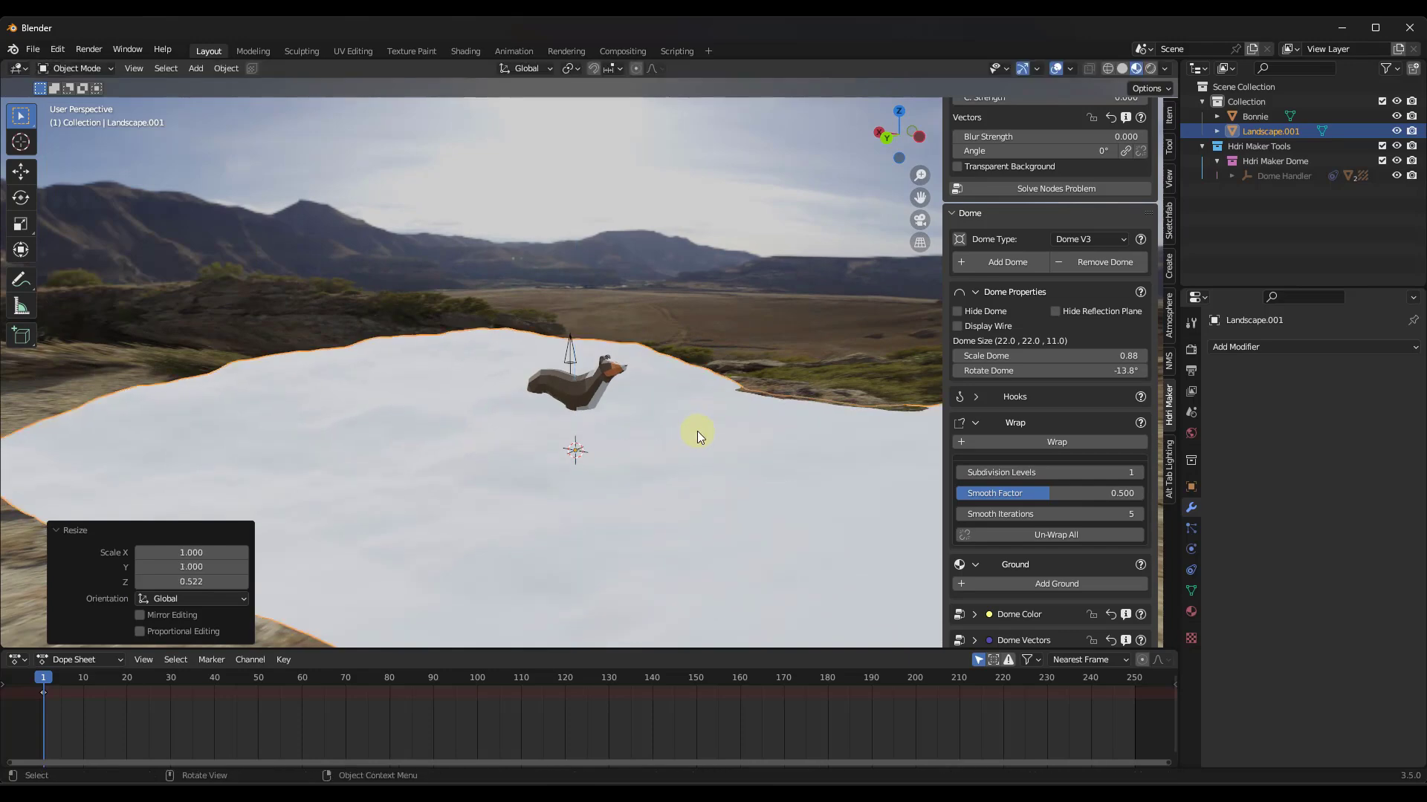
key("g")
key("z")
left_click(692, 469)
scroll(602, 489, "up", 2)
mouse_move(602, 489)
middle_mouse_down()
mouse_move(581, 485)
mouse_move(599, 475)
mouse_move(587, 473)
middle_mouse_up()
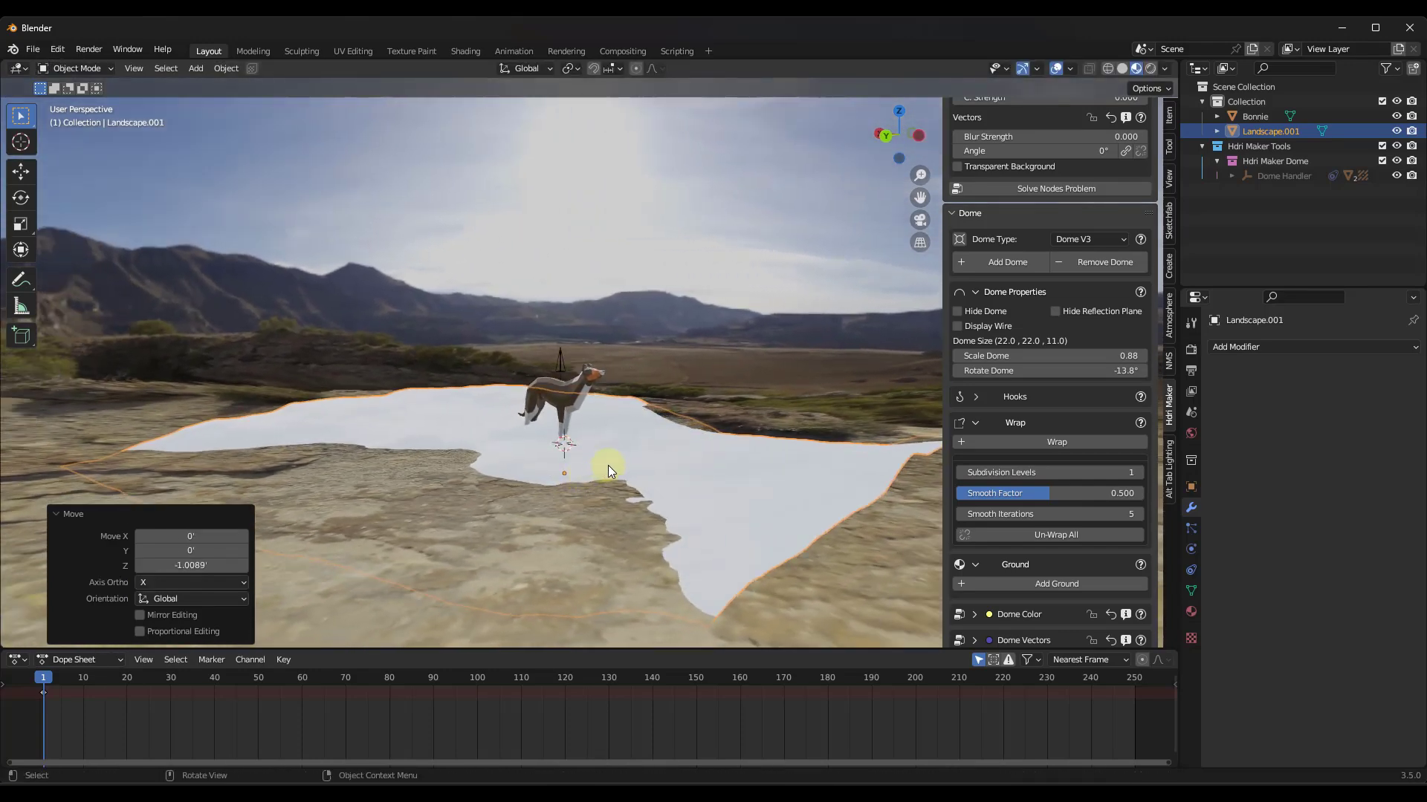
scroll(1037, 451, "down", 4)
- Turn the landscape into HDRI-projected ground and raise Bonnie 0.32 units along Z onto it
left_click(1046, 462)
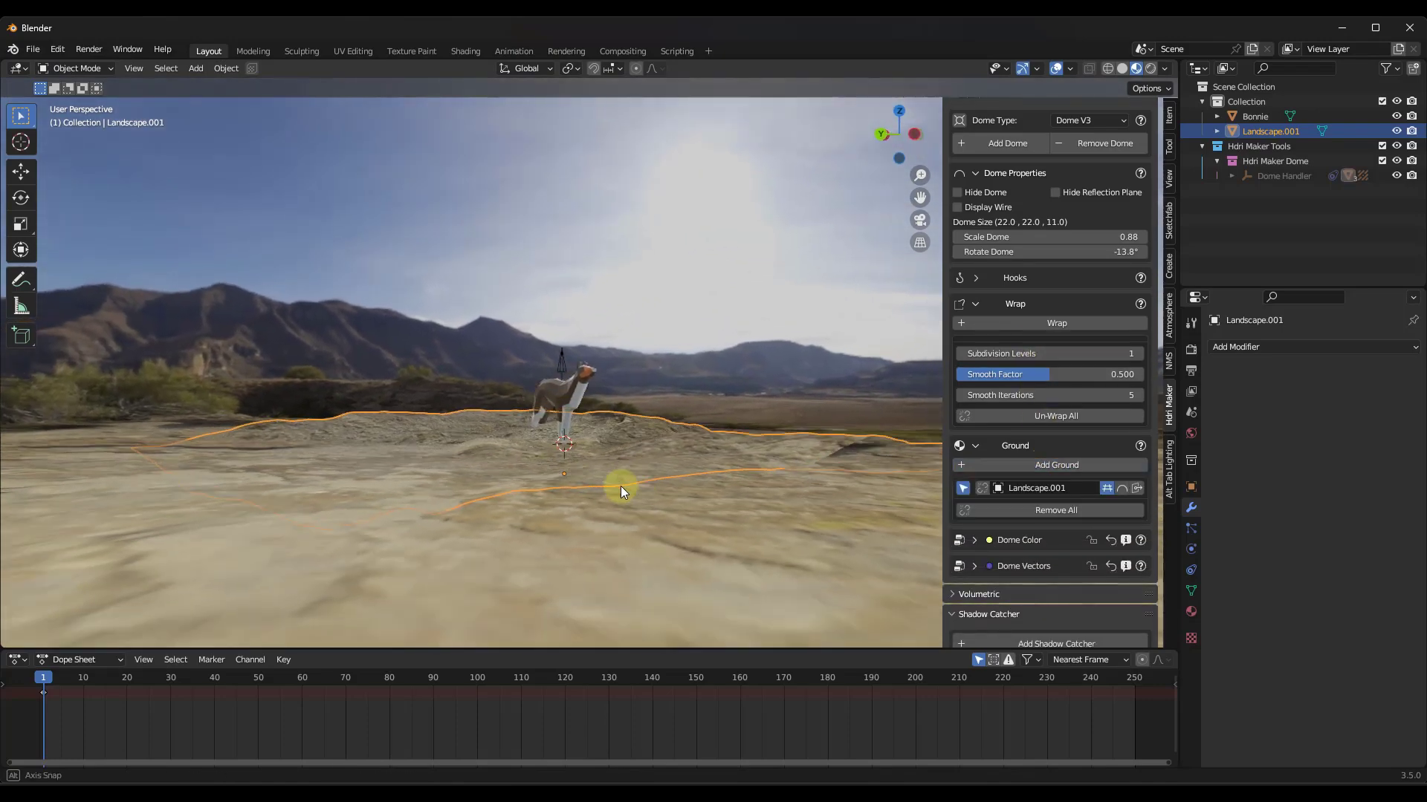
middle_click_drag(621, 486, 553, 401)
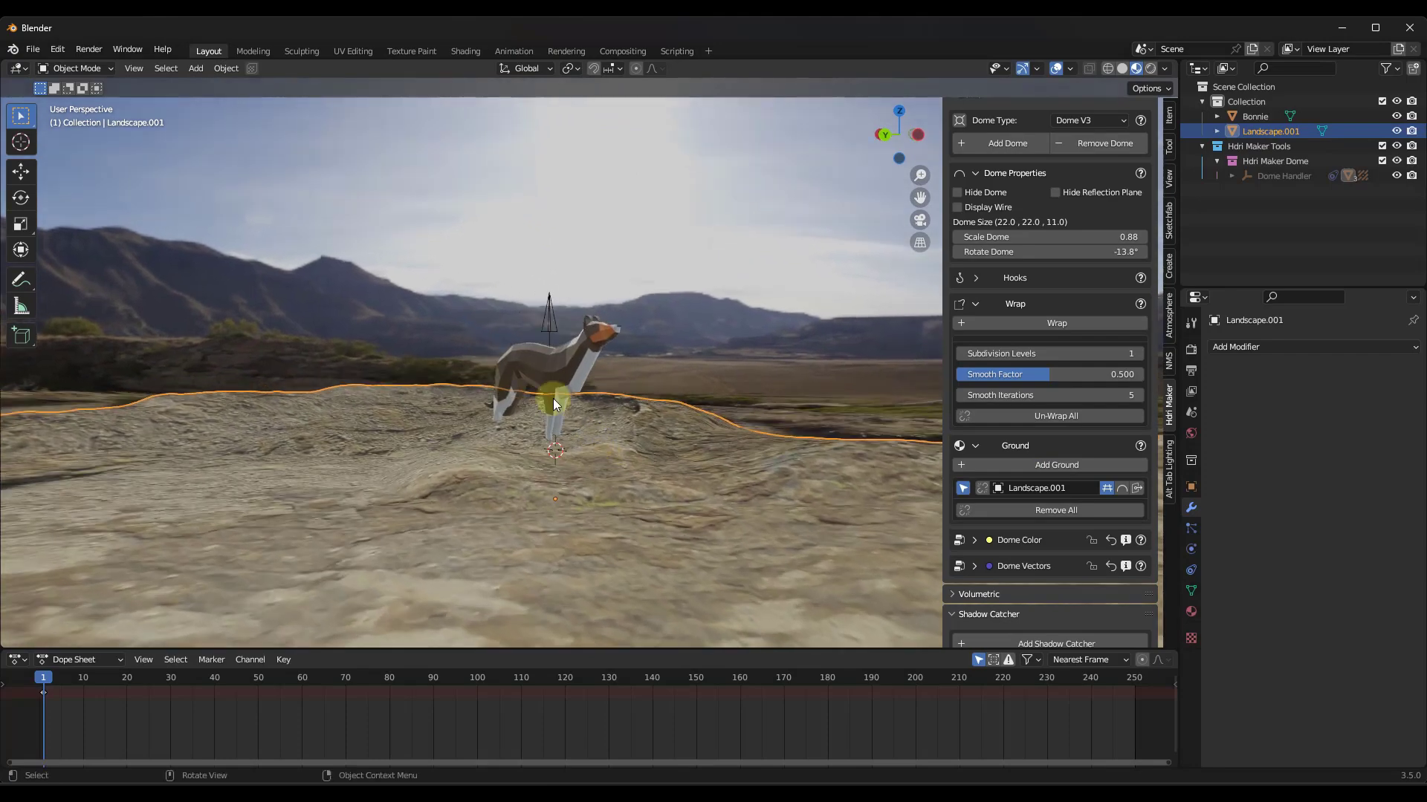
left_click(555, 381)
key("g")
key("z")
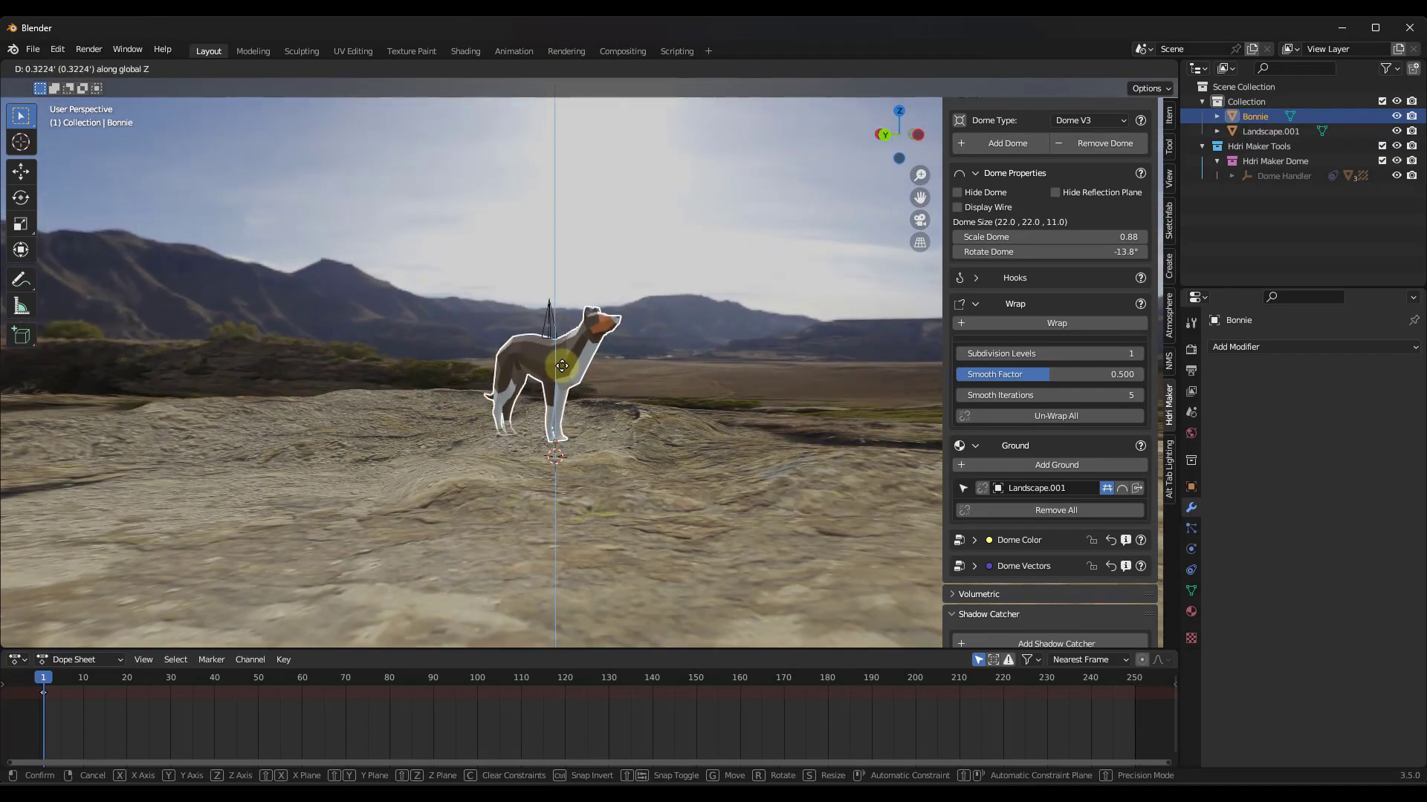
left_click(562, 365)
middle_click_drag(602, 418, 573, 417)
scroll(966, 441, "down", 4)
scroll(573, 417, "up", 4)
scroll(495, 404, "down", 2)
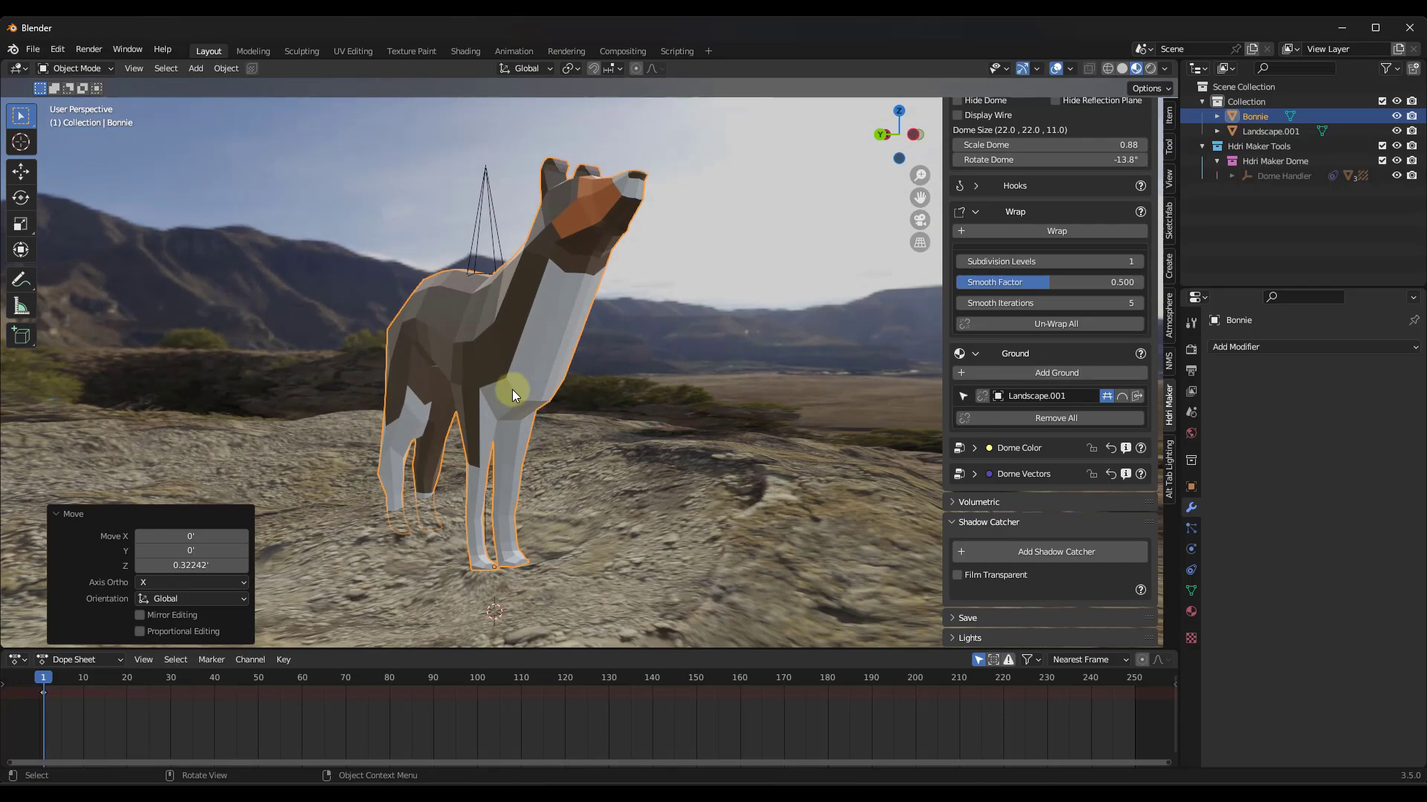
middle_click_drag(514, 385, 524, 379)
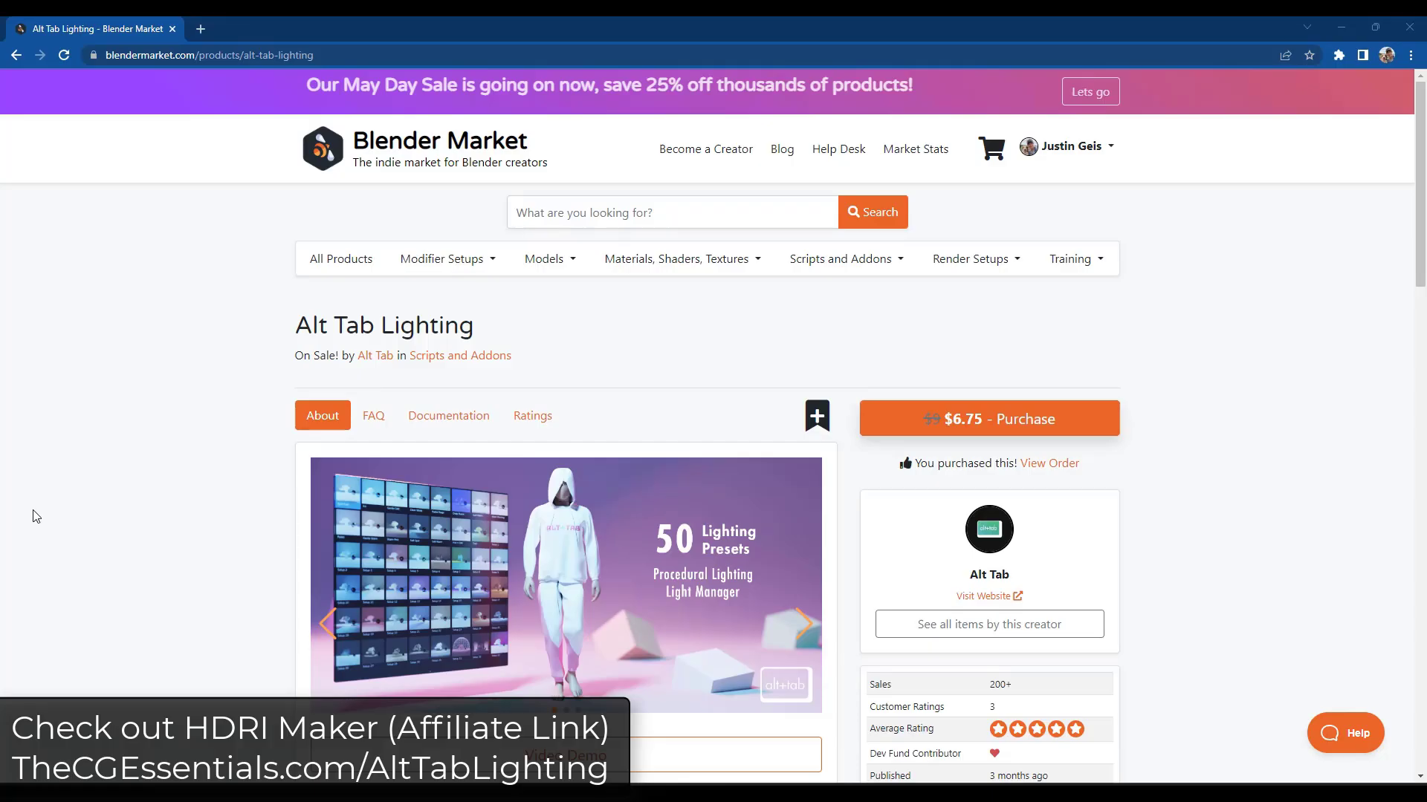
scroll(223, 467, "down", 2)
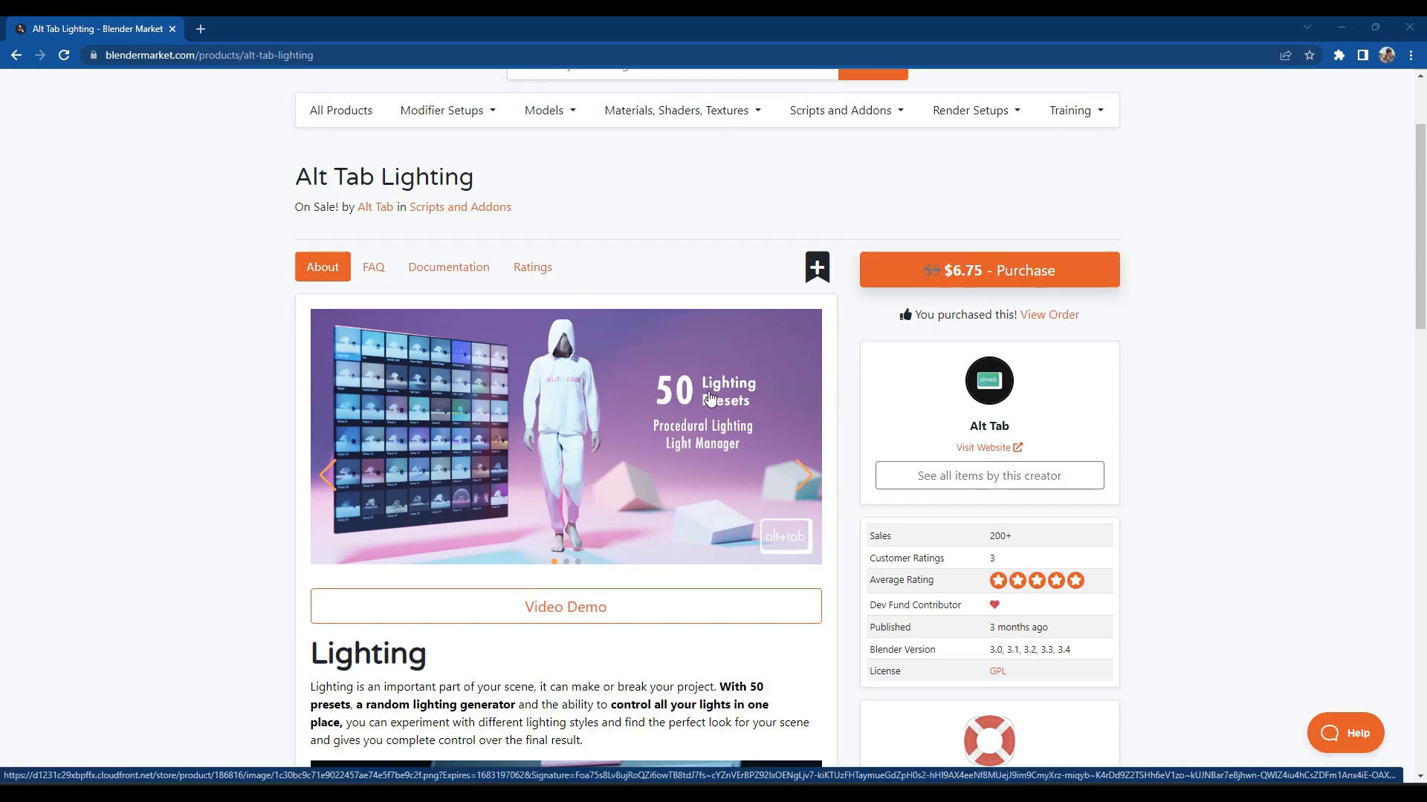
- Scroll the Alt Tab Lighting page to its 50 Presets section, then return to Blender
scroll(701, 403, "down", 2)
scroll(209, 399, "down", 4)
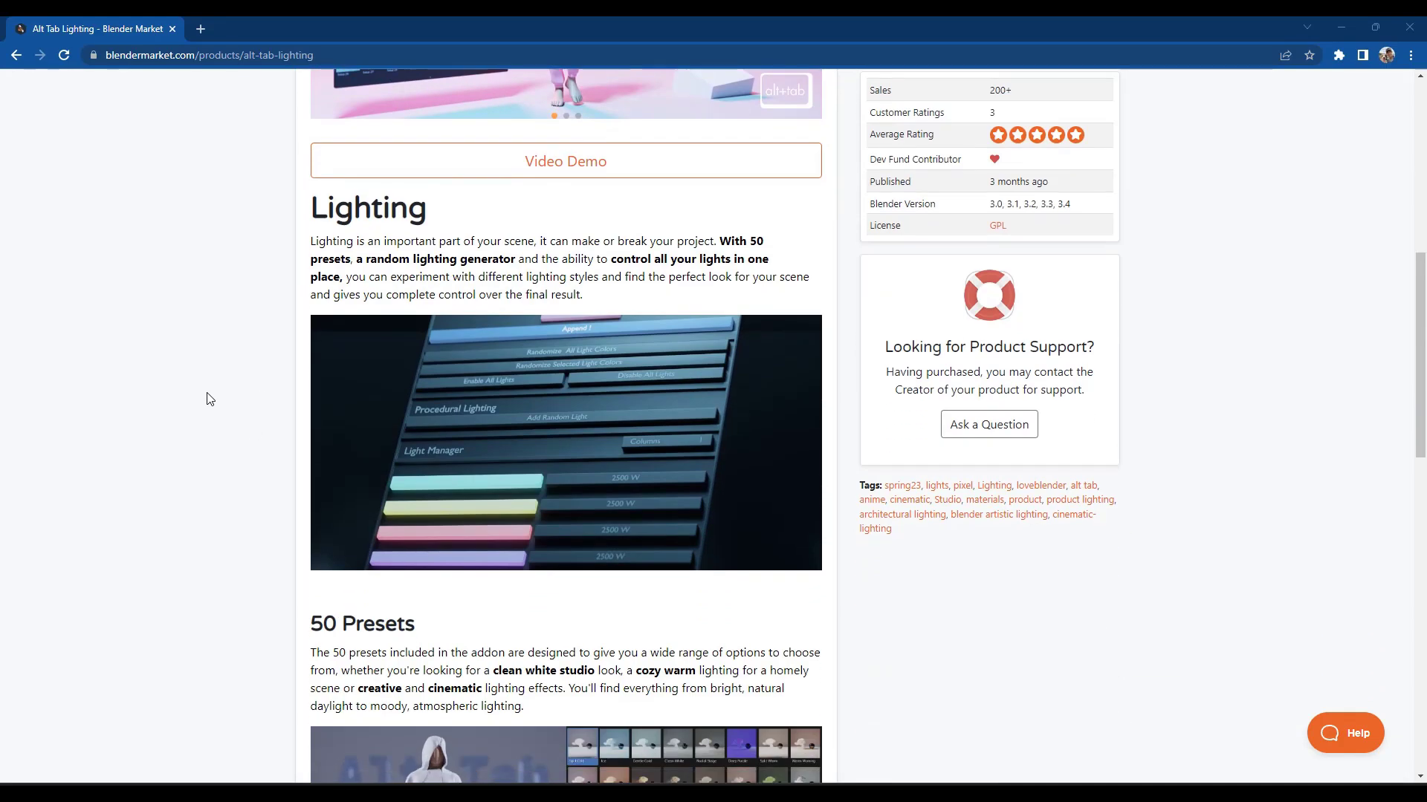
scroll(215, 395, "down", 5)
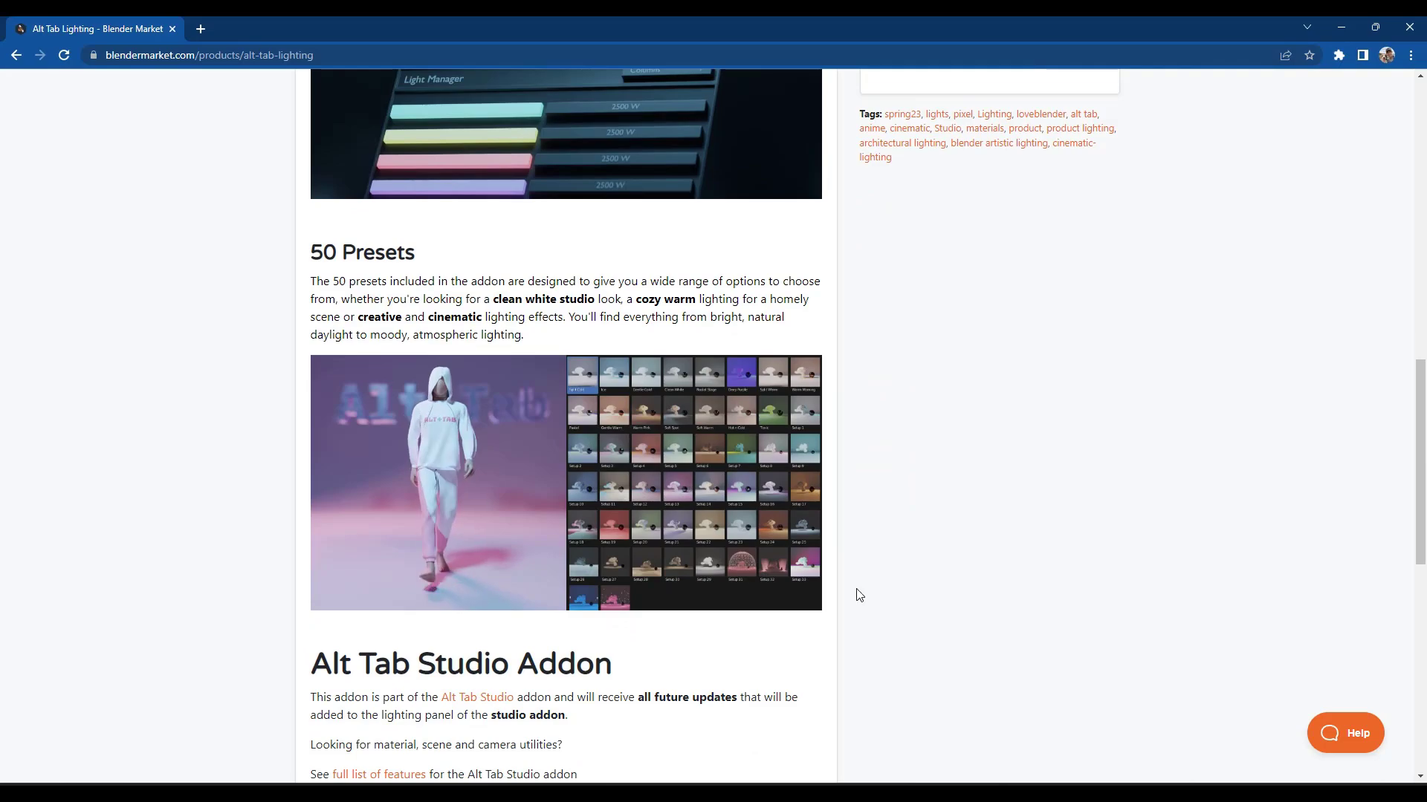
left_click(1053, 746)
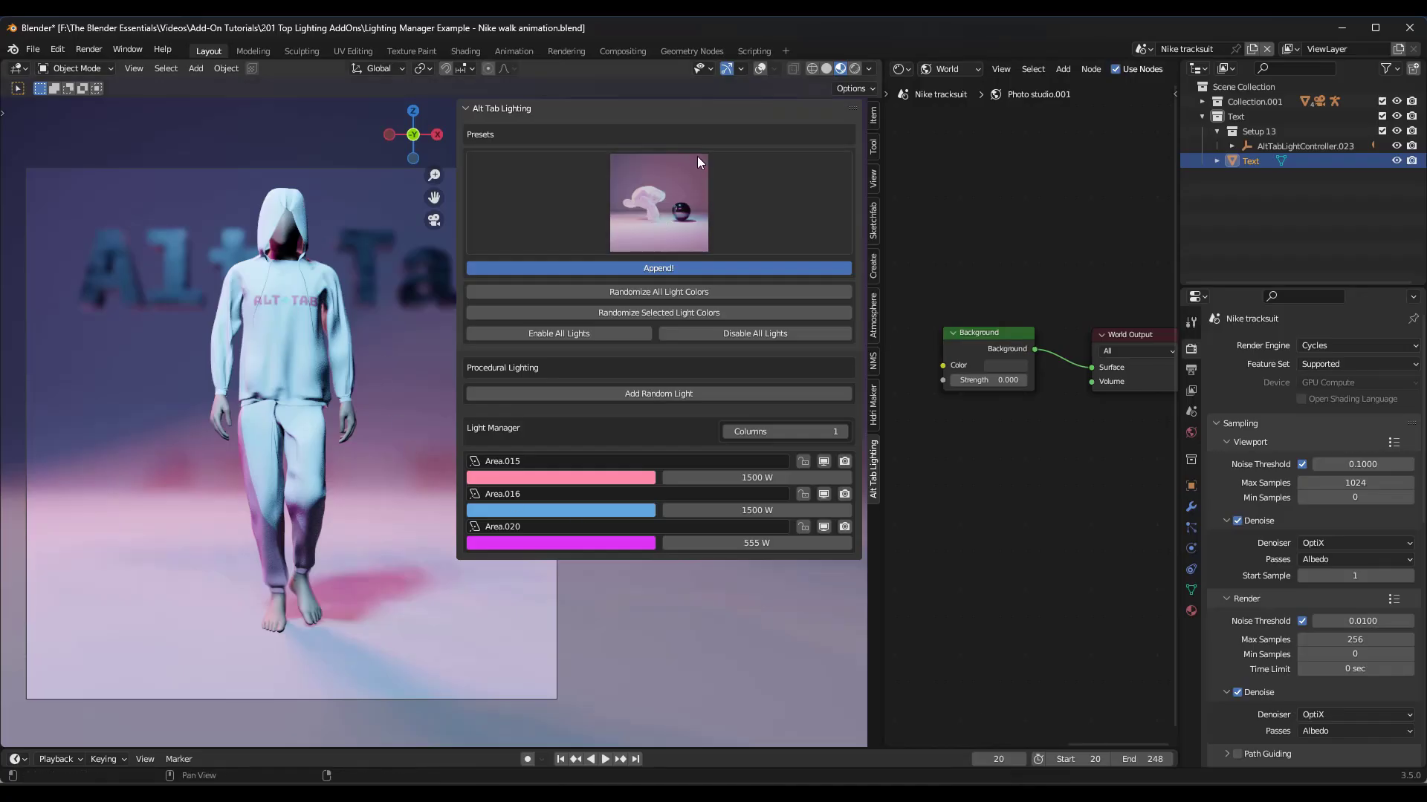
- Append the Gentle Warm, Setup 4 and Setup 12 lighting presets one after another
left_click(634, 198)
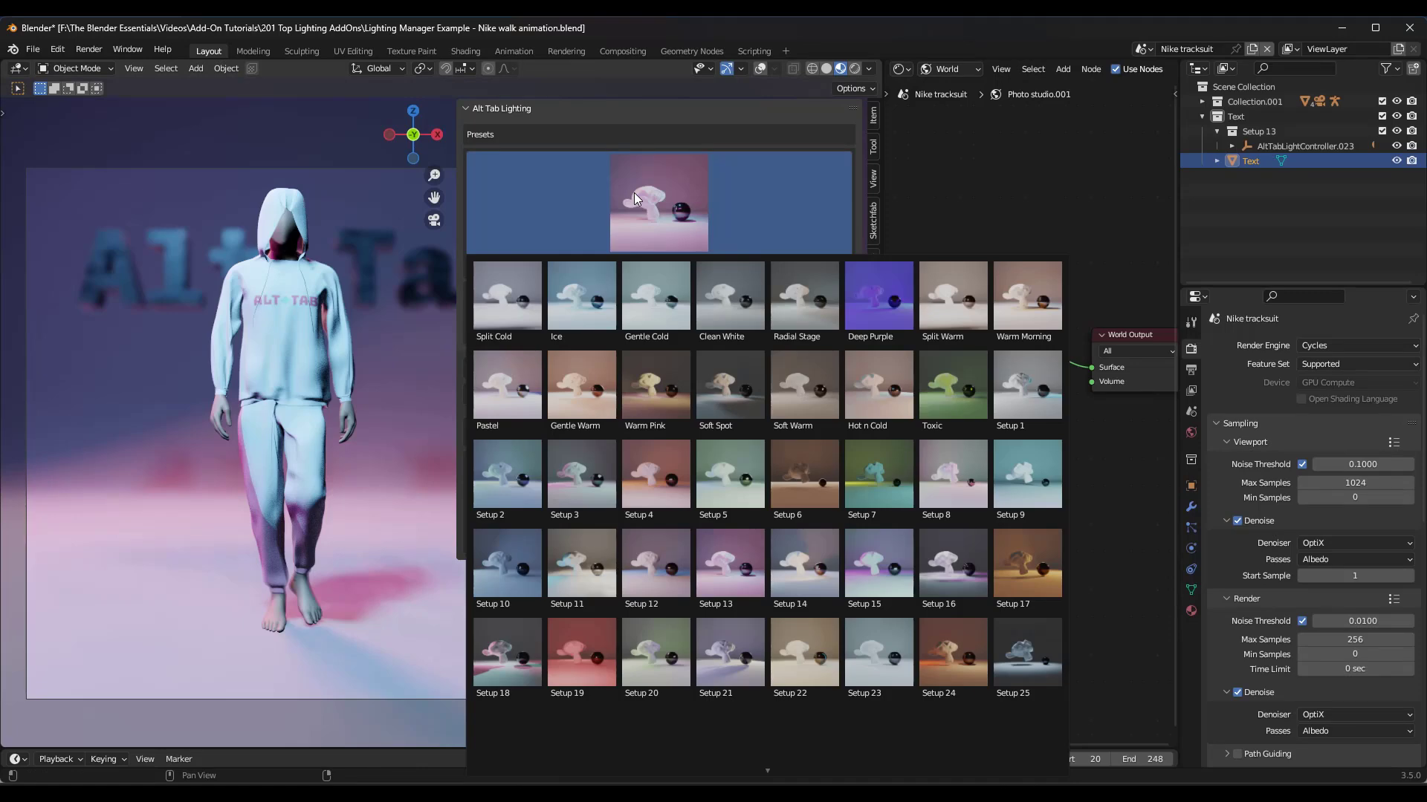
left_click(579, 385)
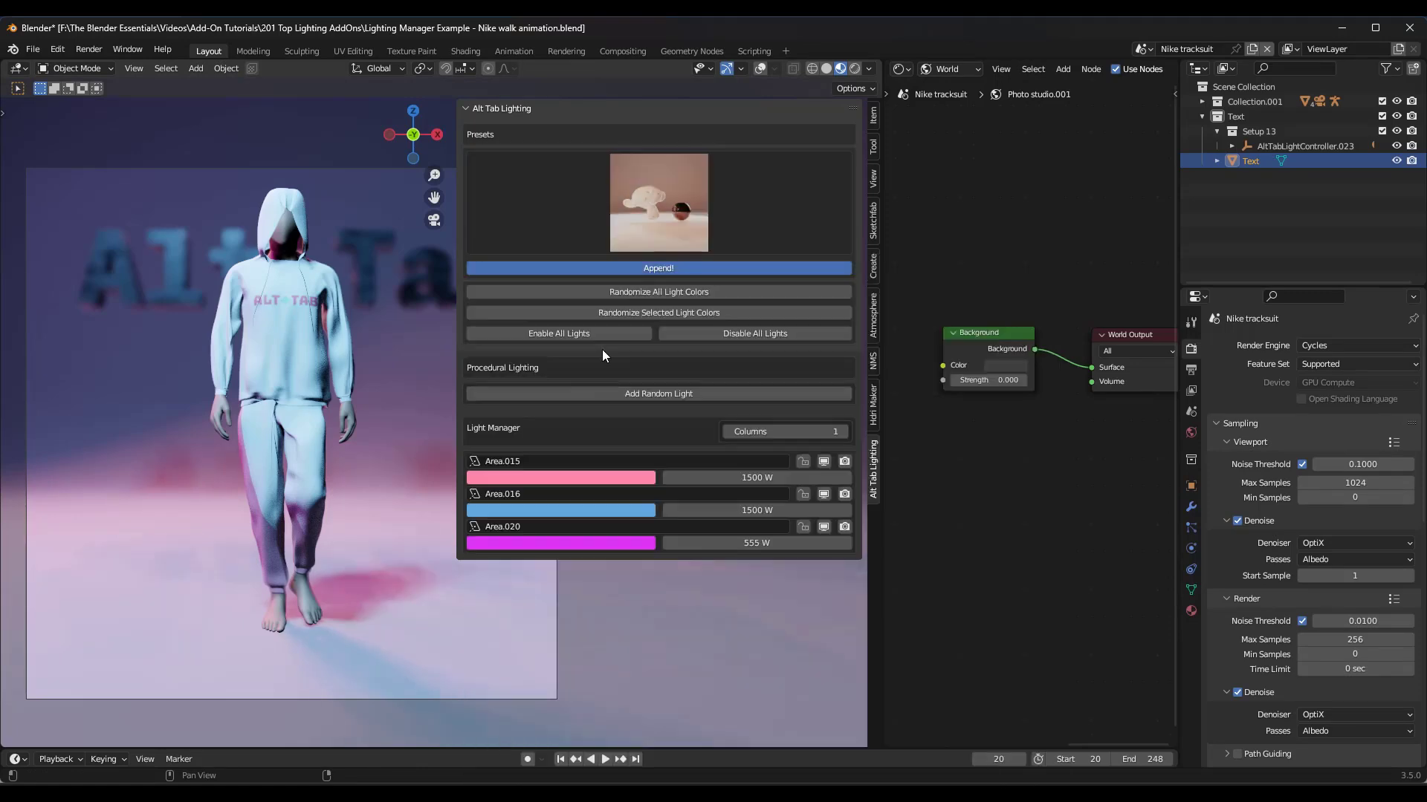
left_click(654, 269)
left_click(660, 221)
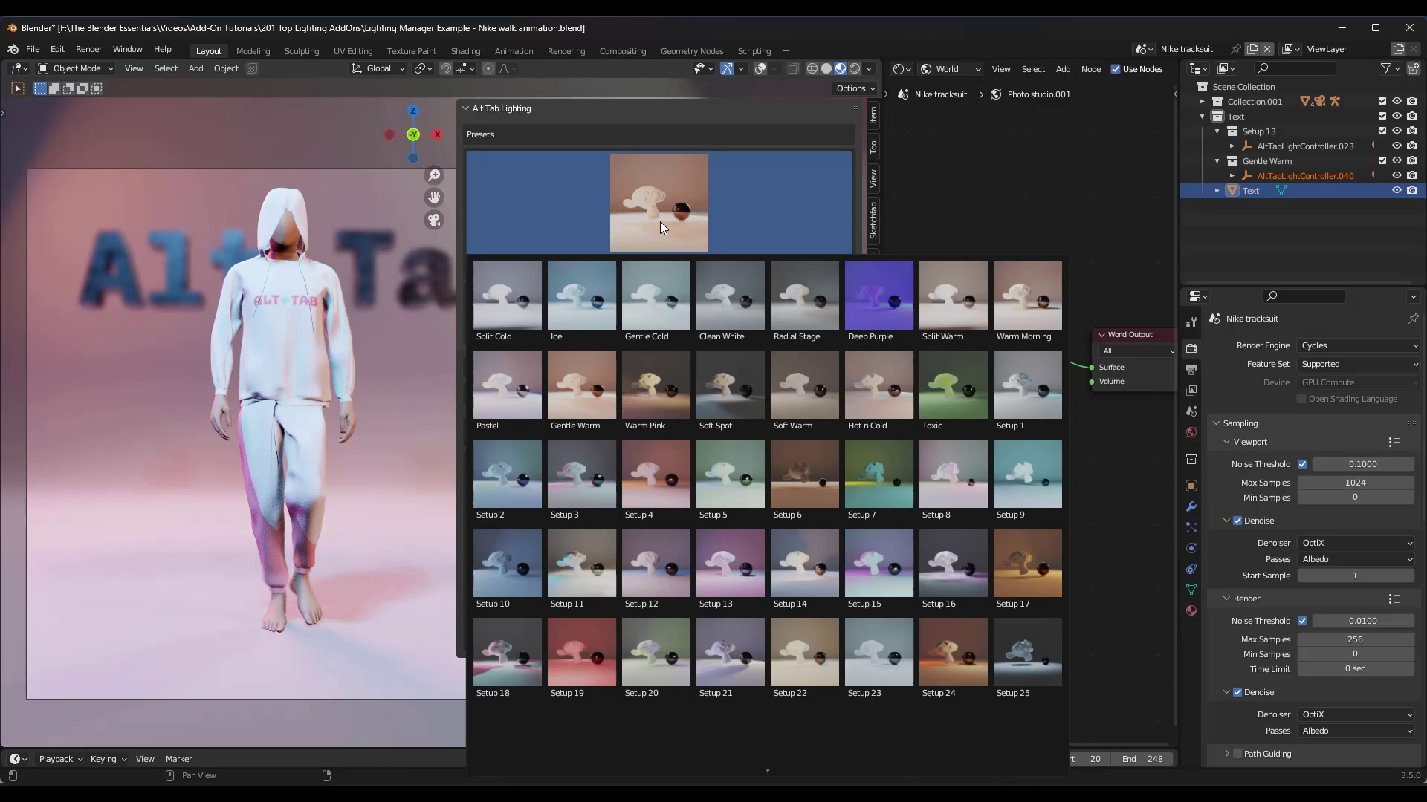
left_click(658, 472)
left_click(678, 268)
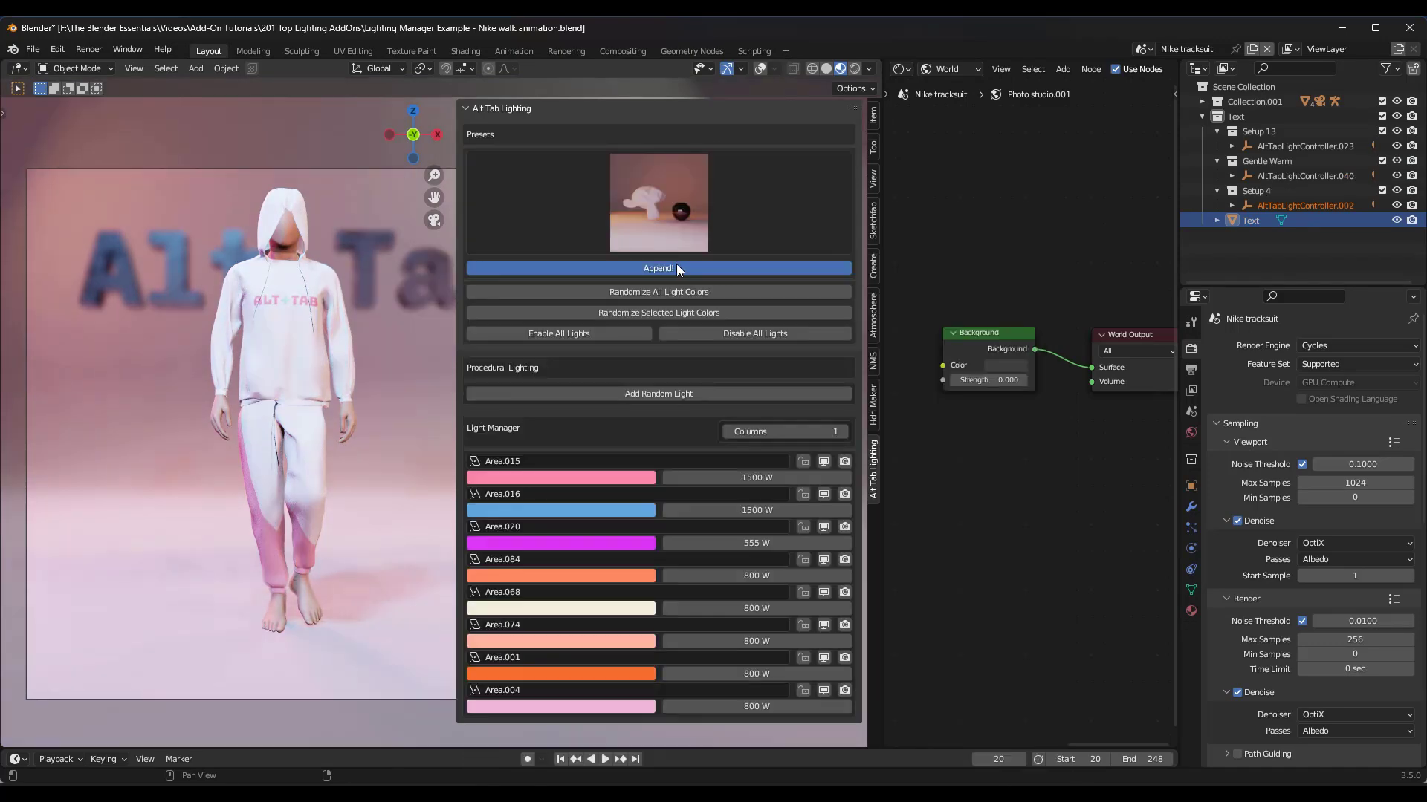
left_click(670, 213)
left_click(644, 577)
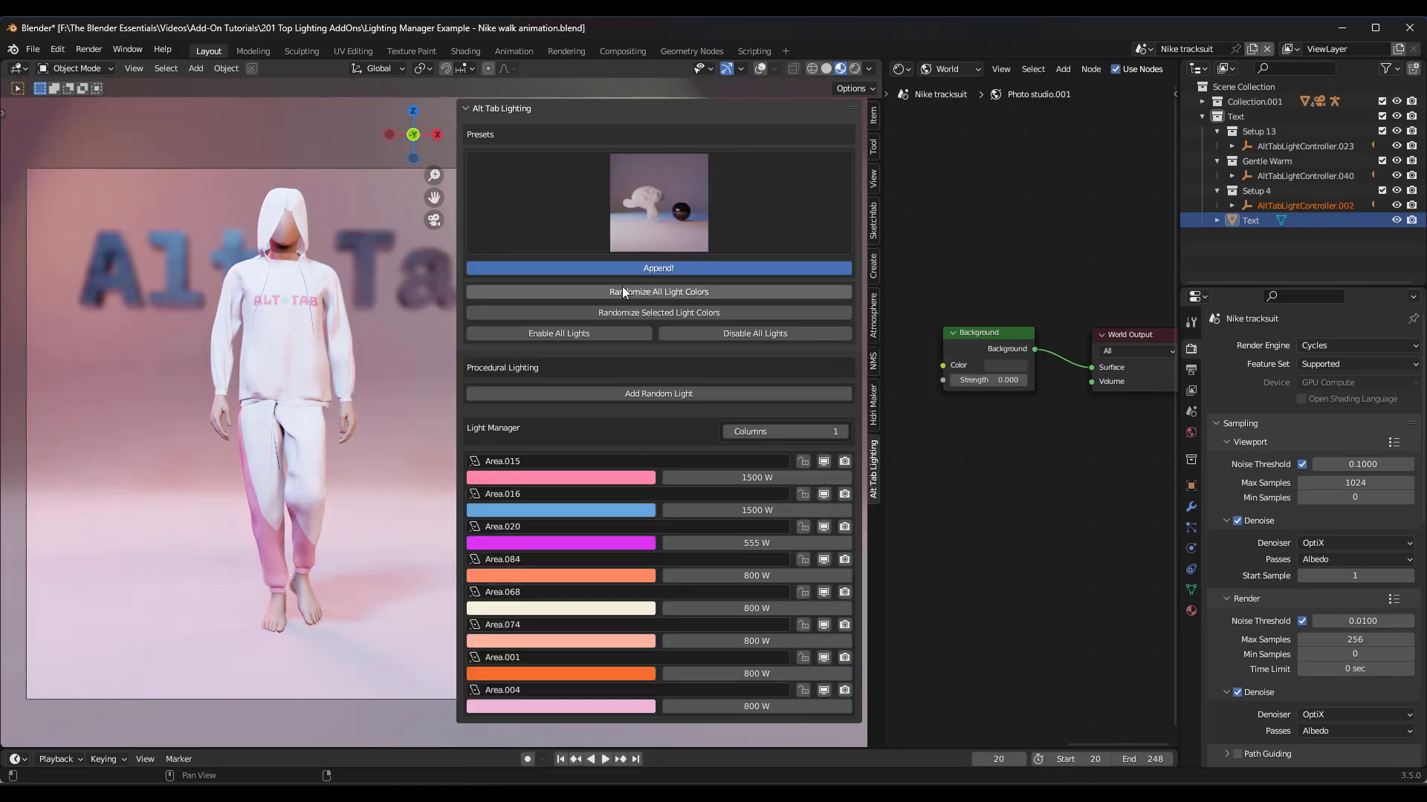
left_click(653, 266)
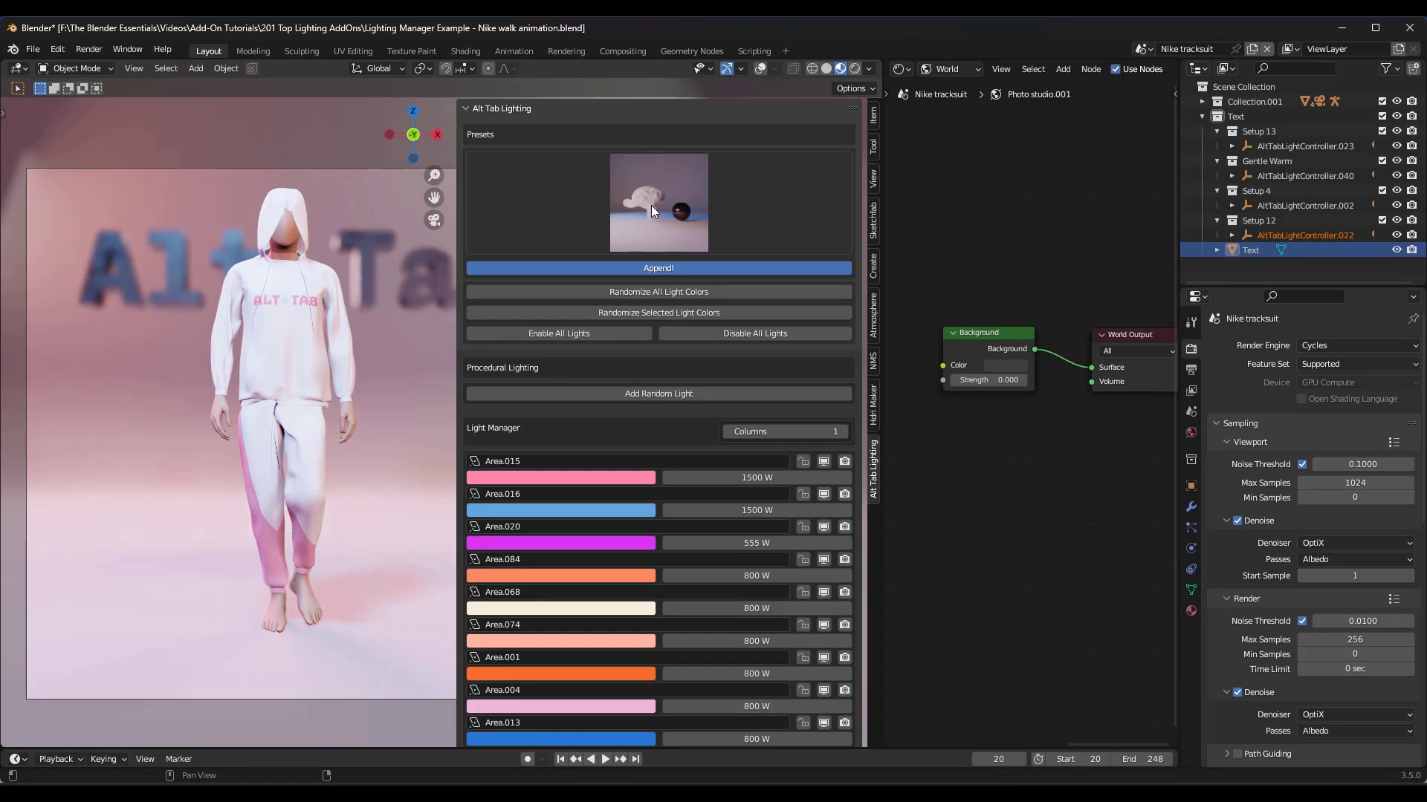
- Exclude the Setup 13, Gentle Warm and Setup 4 light collections from the scene
left_click(1382, 131)
left_click(1381, 146)
left_click(1380, 160)
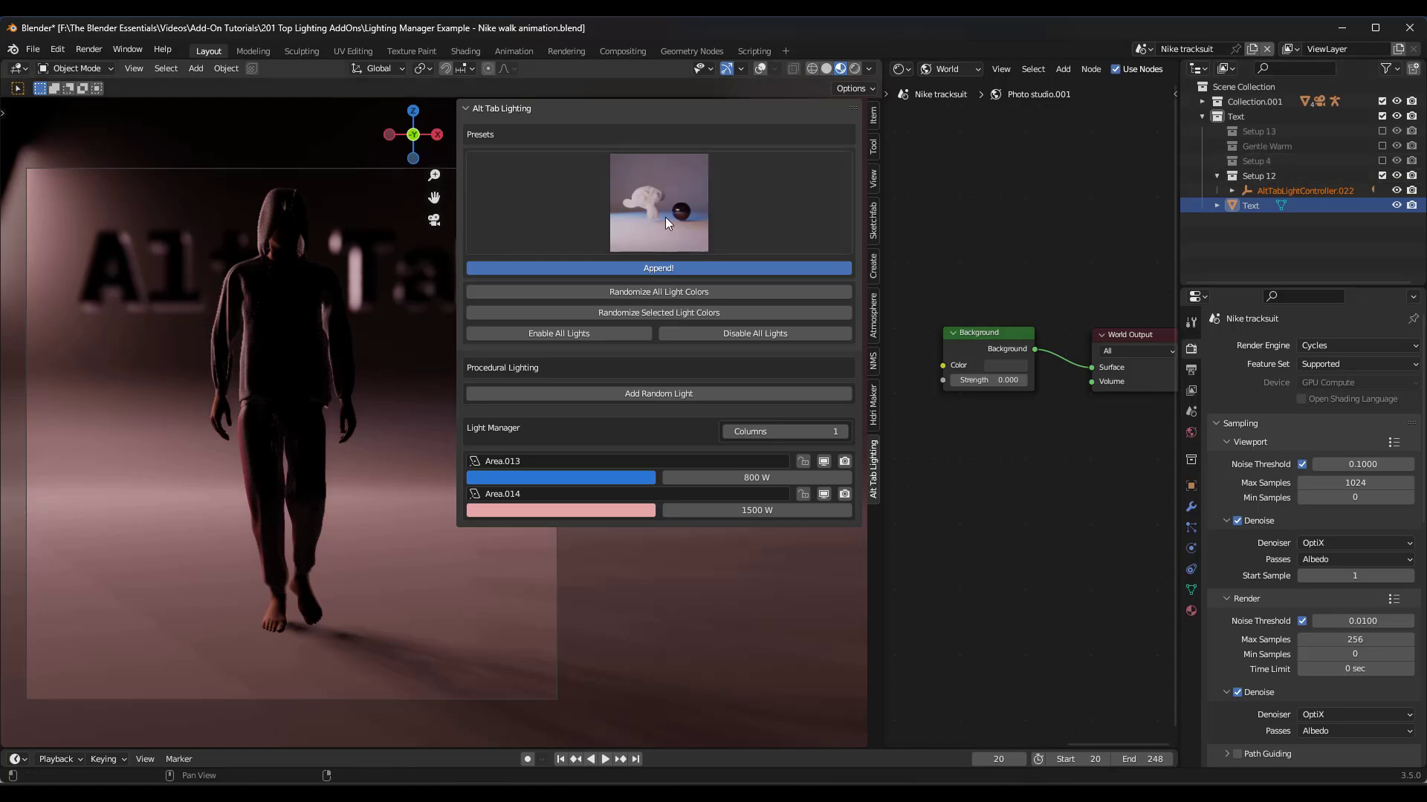
- Exclude the Setup 12 lights and append the Setup 21 preset instead
left_click(1381, 175)
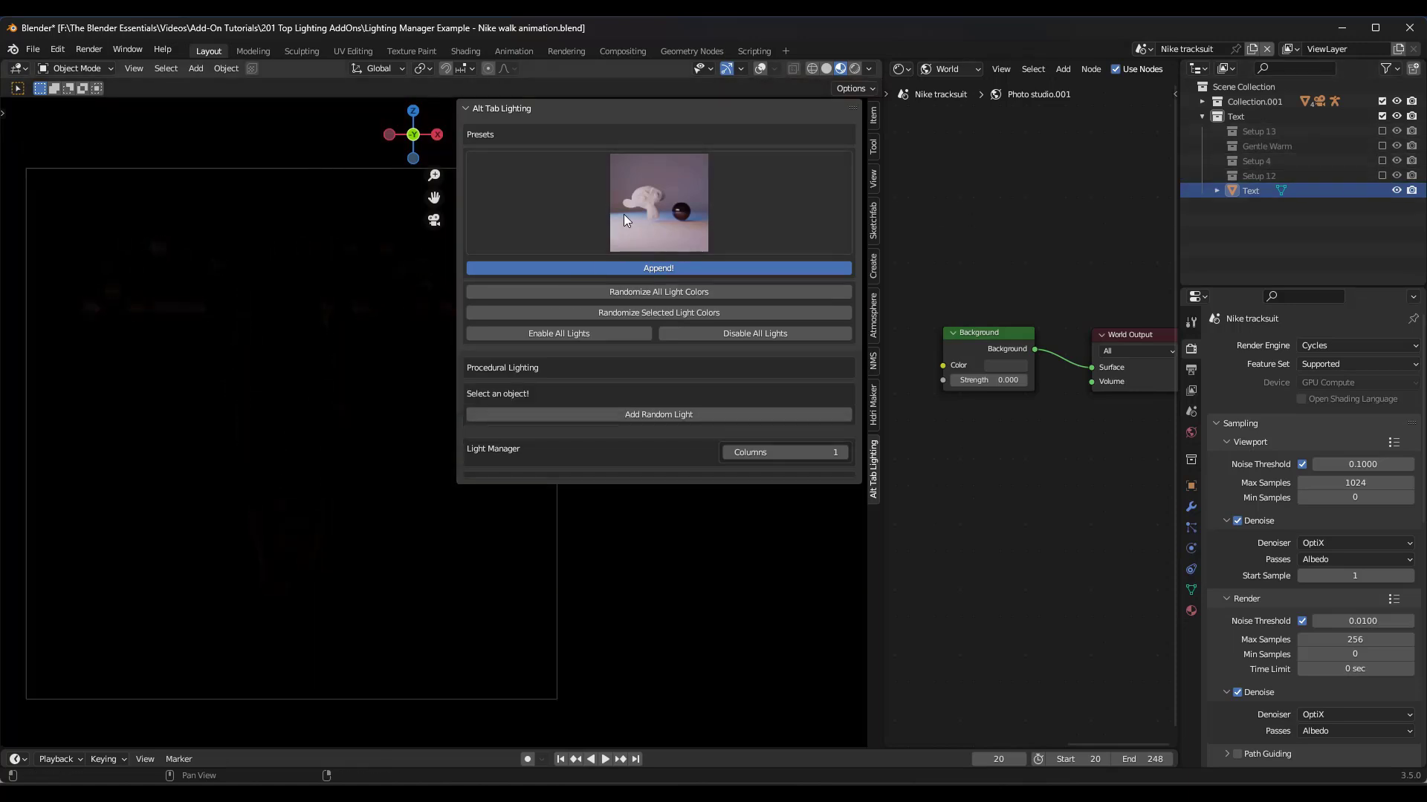
left_click(624, 219)
left_click(714, 592)
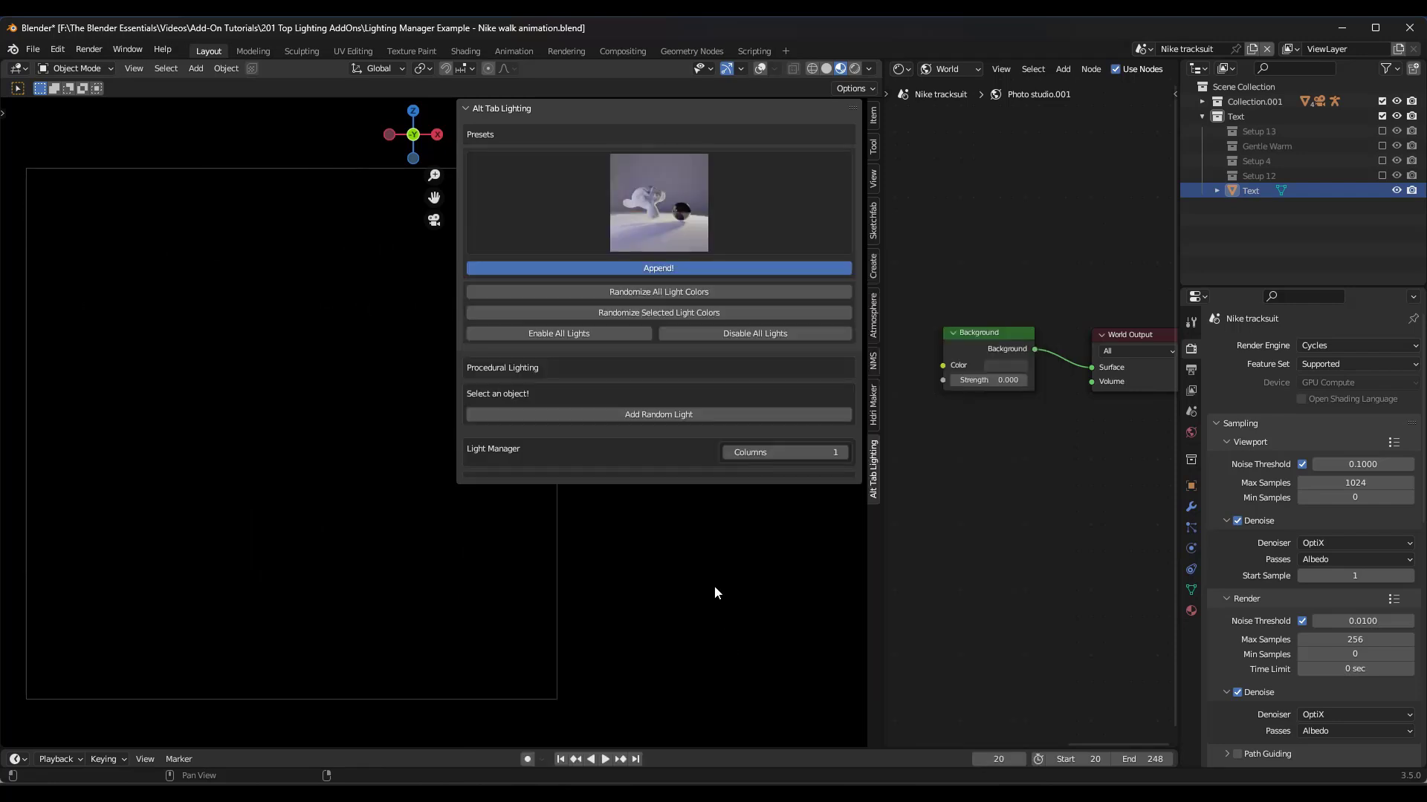
left_click(648, 269)
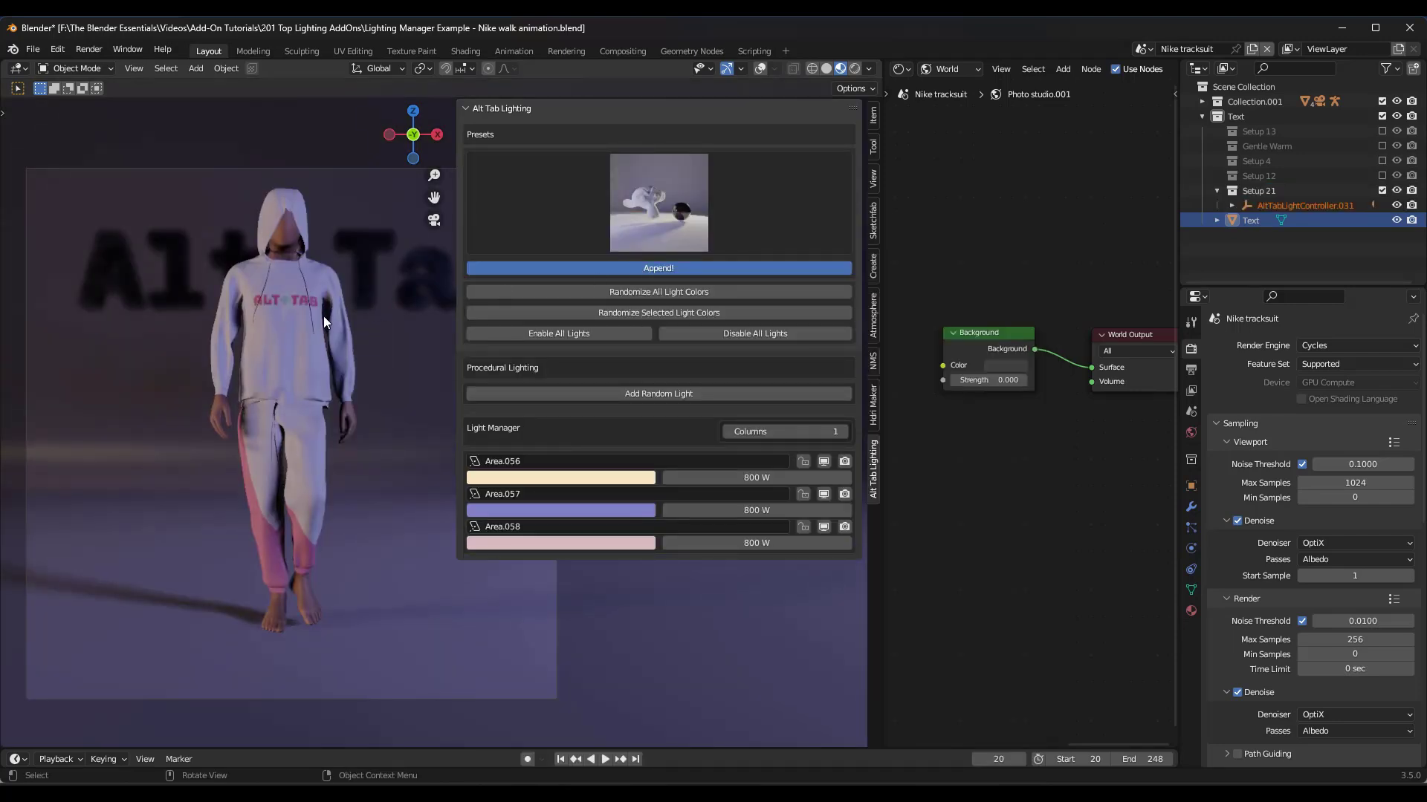
- Randomize all light colours twice, leaving the area lights white, teal and pink
left_click(657, 292)
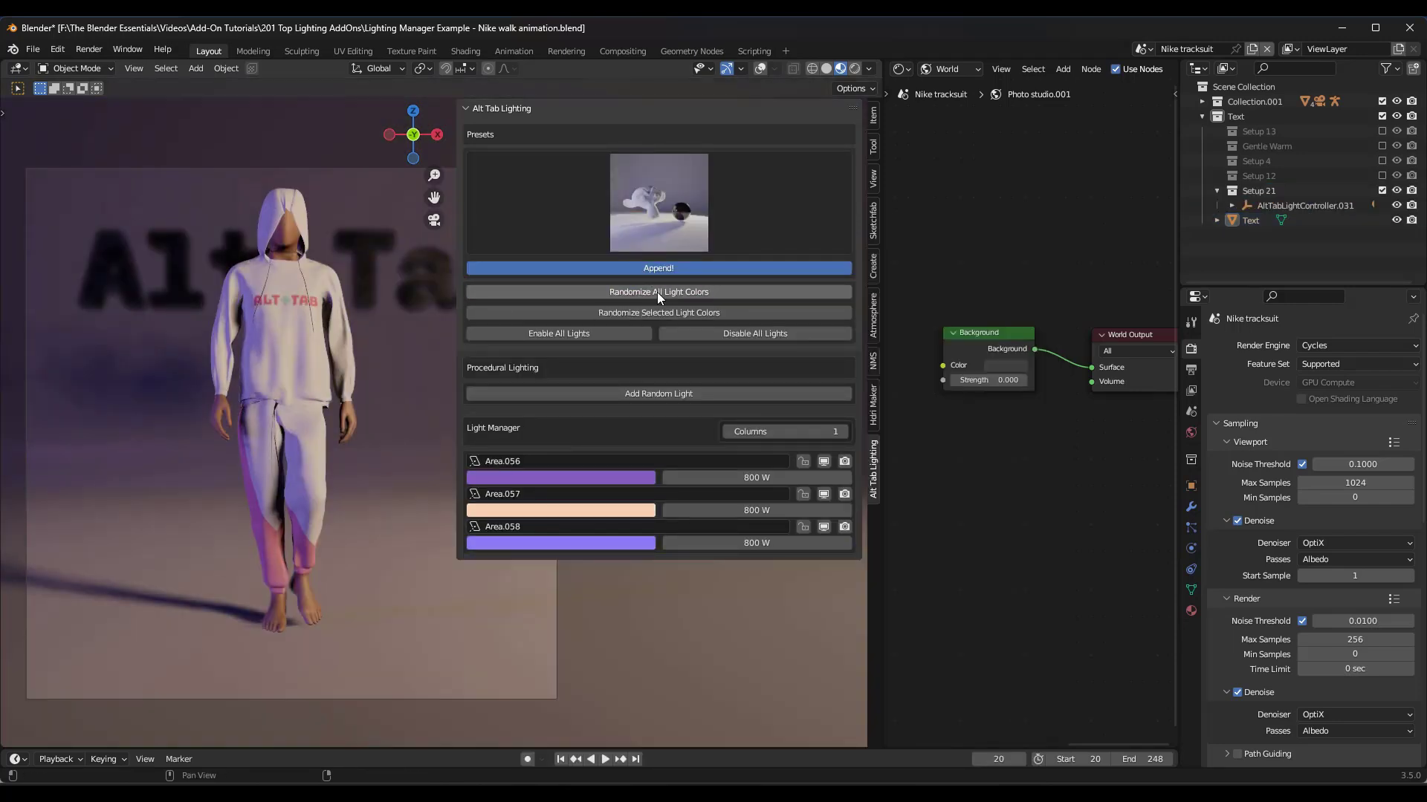
left_click(657, 292)
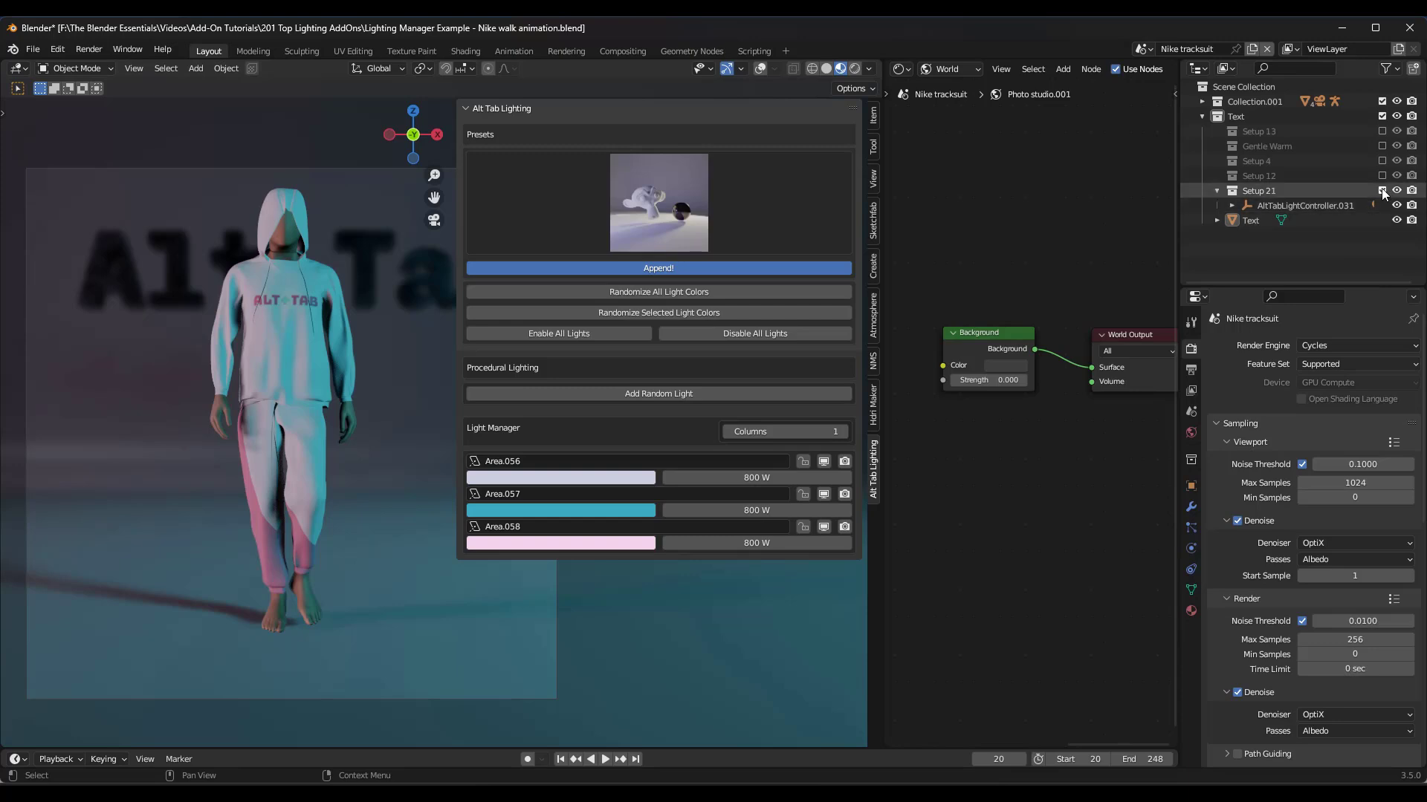
left_click(1191, 433)
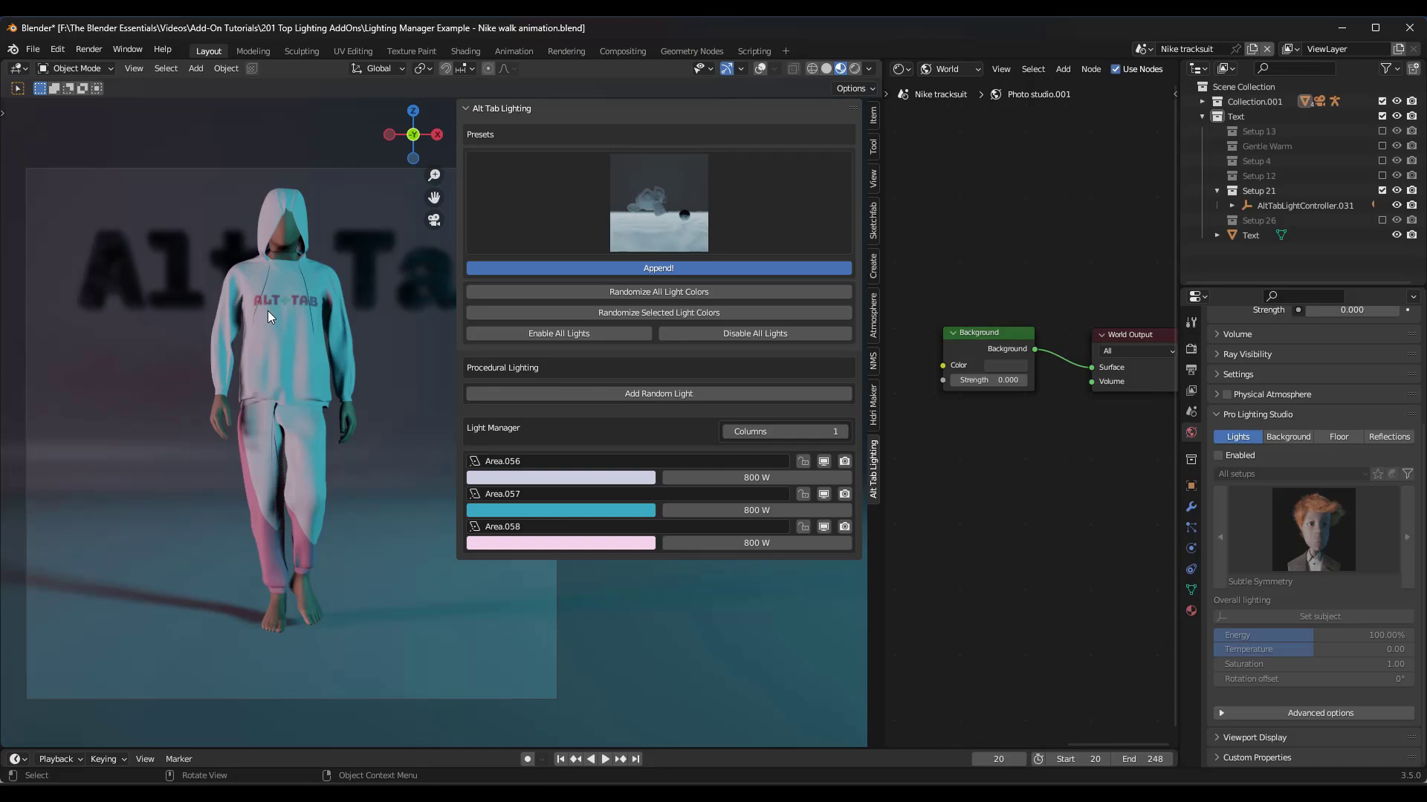
left_click(660, 228)
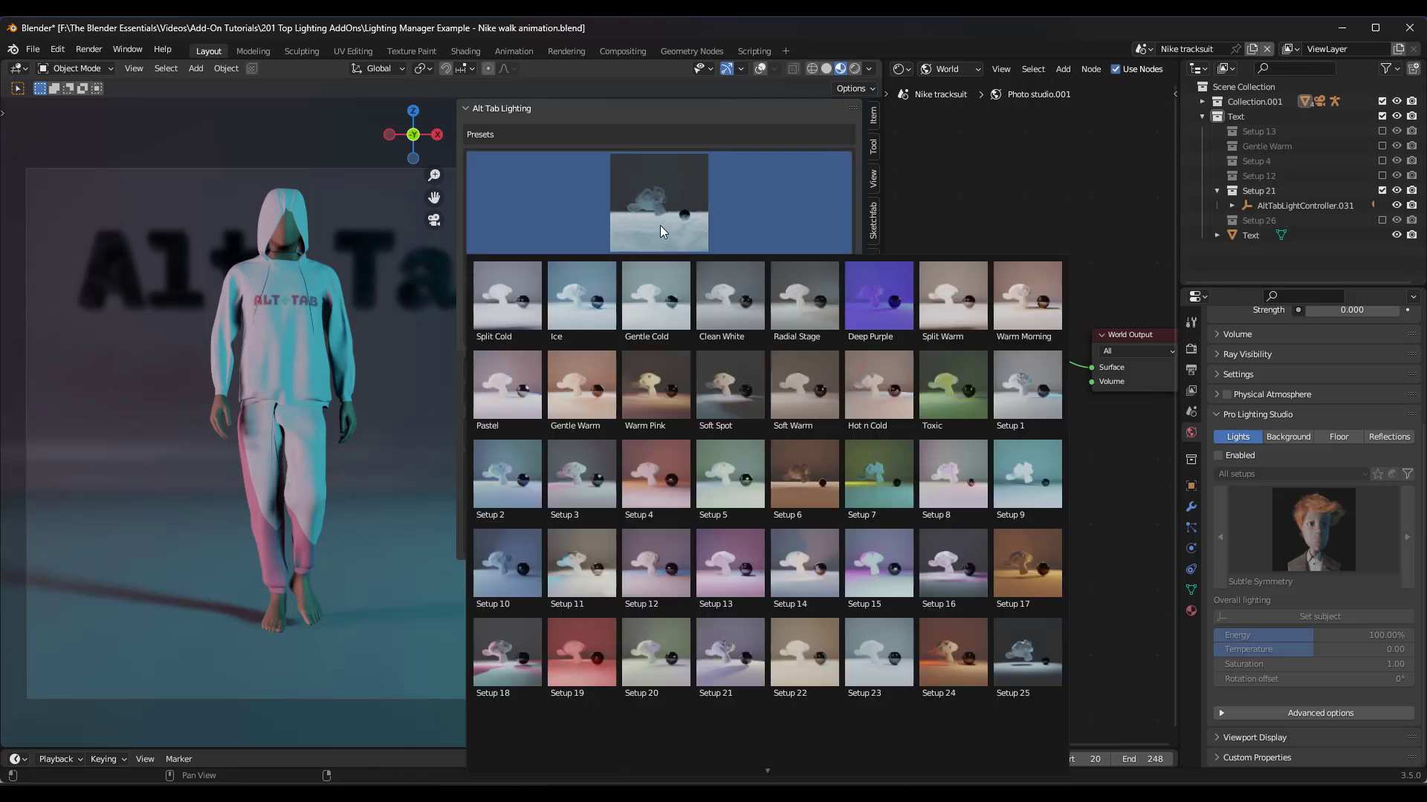
left_click(660, 225)
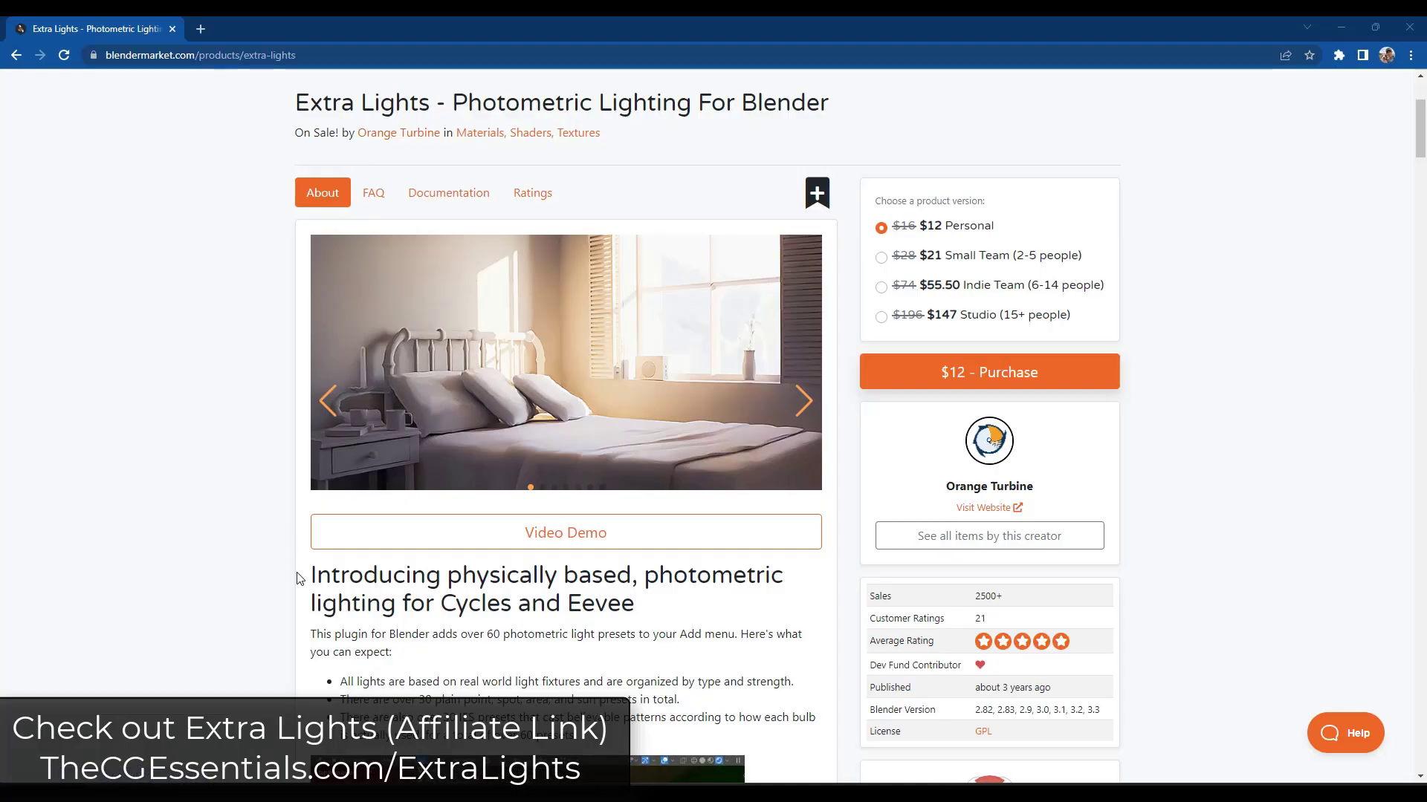
- Read the Extra Lights page, highlighting the line about real world light fixtures
scroll(299, 578, "down", 3)
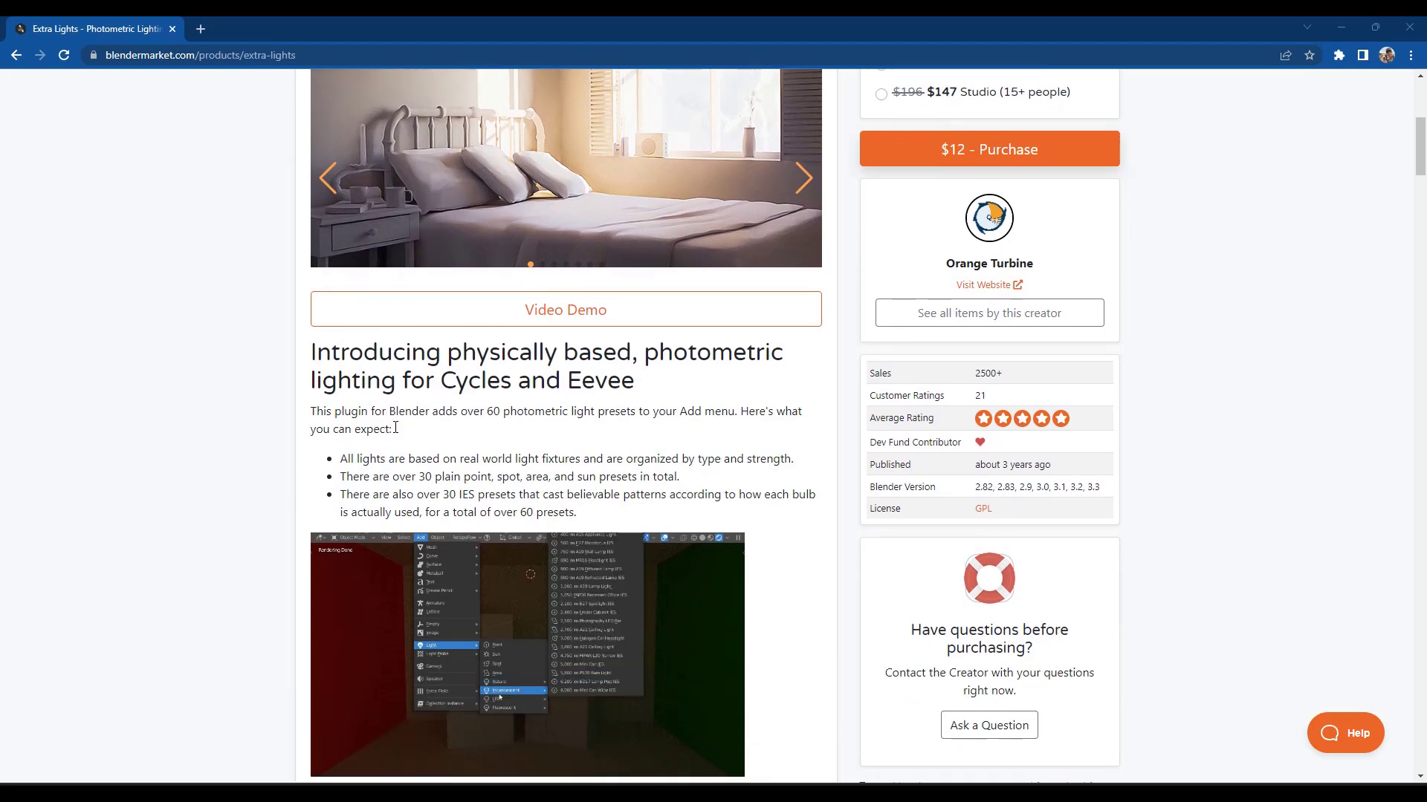
left_click_drag(345, 459, 583, 459)
left_click(582, 458)
scroll(364, 401, "down", 2)
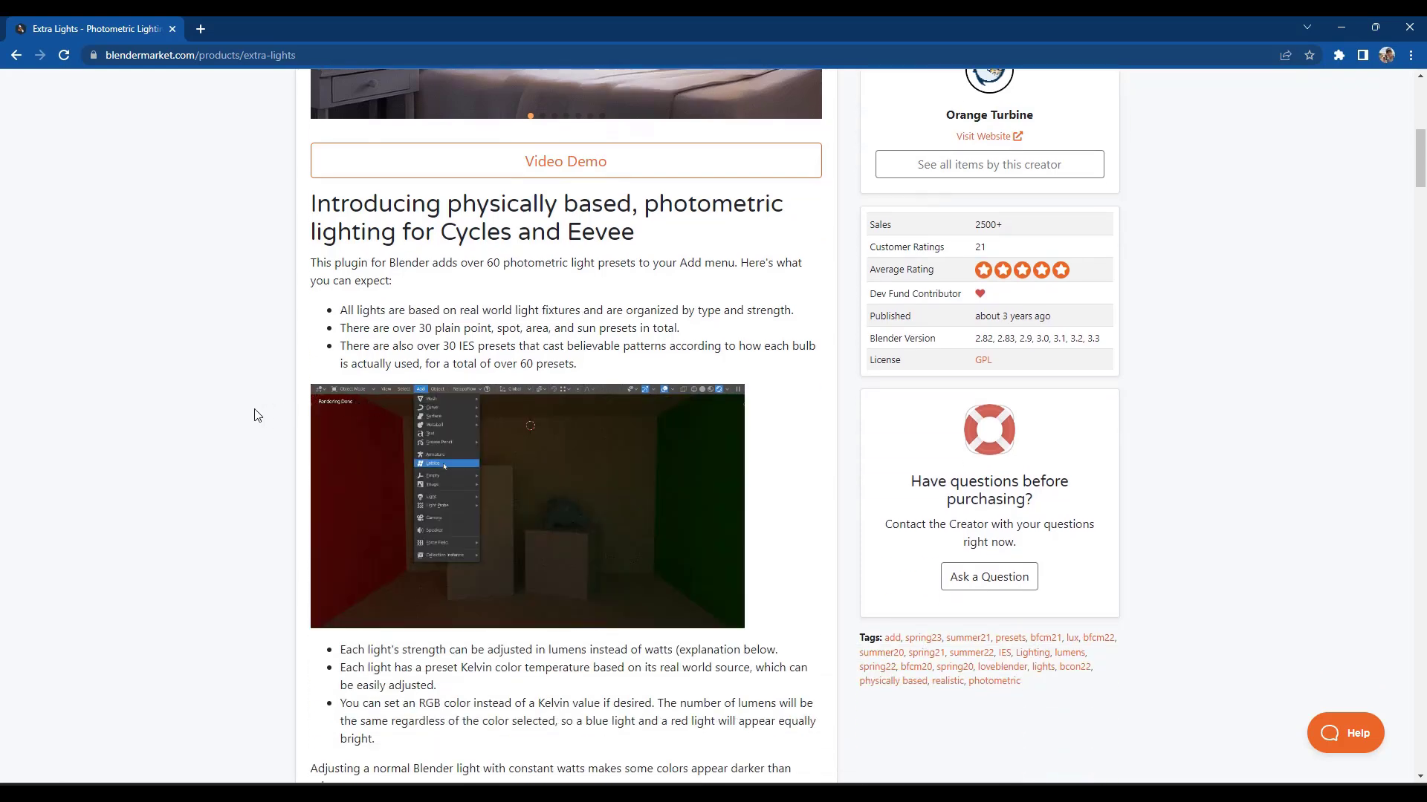
scroll(208, 425, "down", 2)
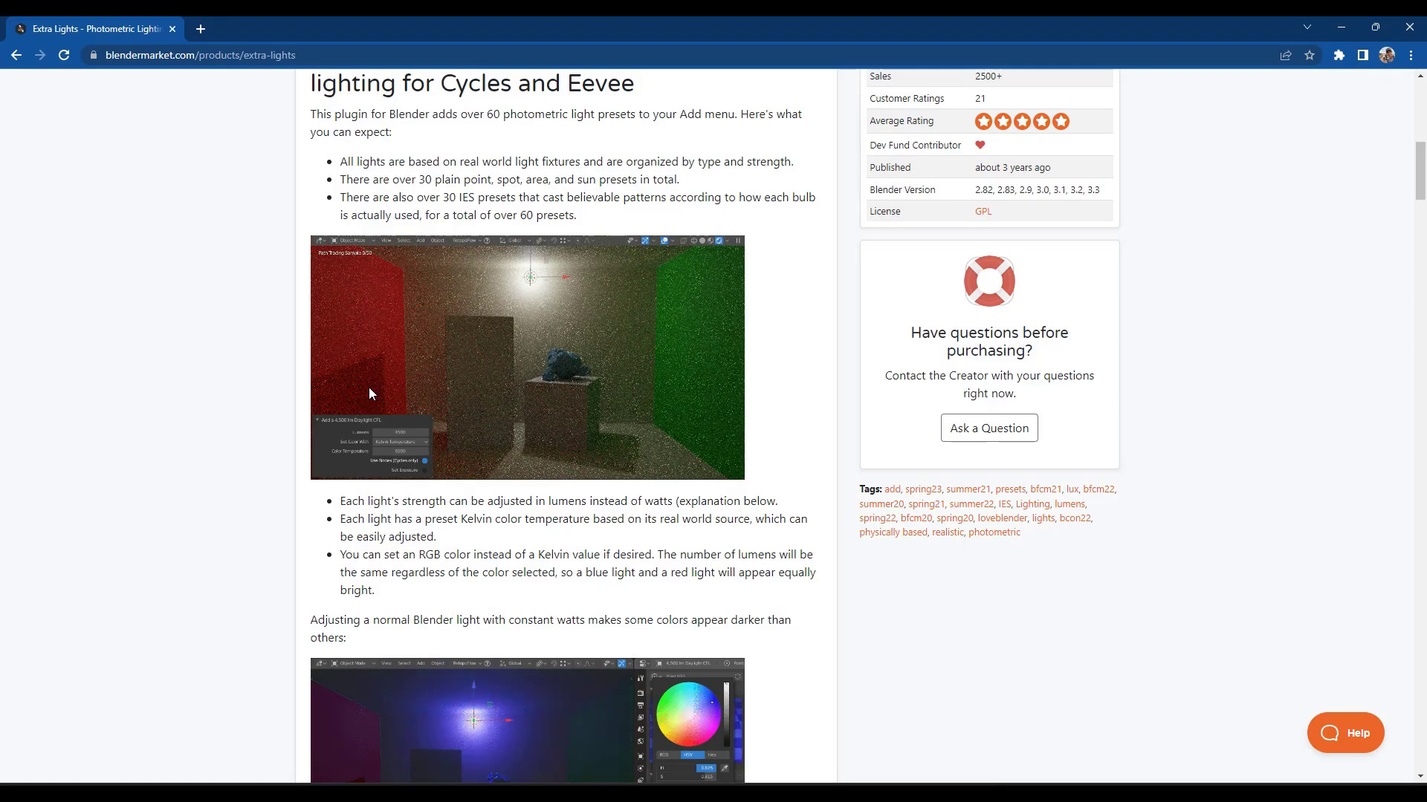
scroll(364, 383, "down", 2)
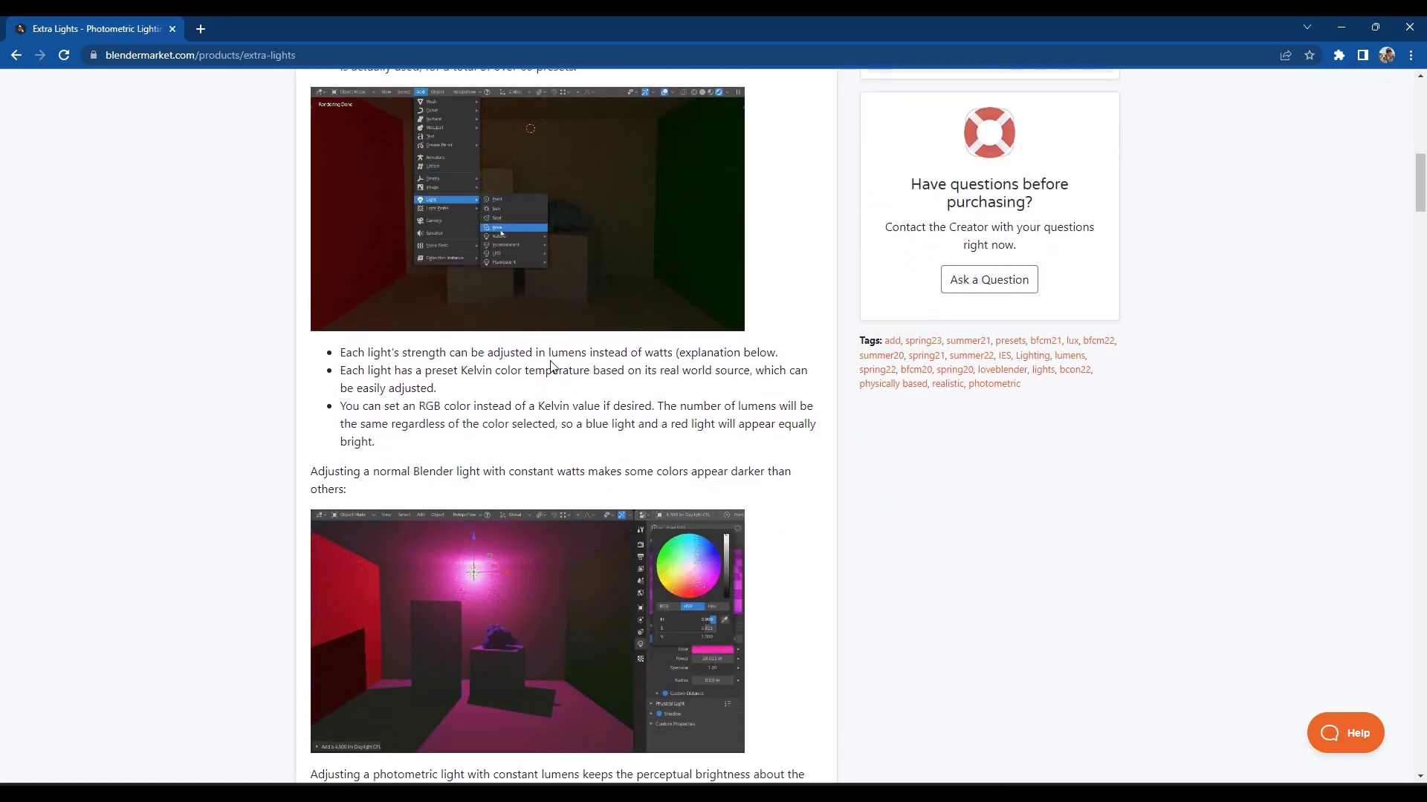
scroll(586, 361, "down", 10)
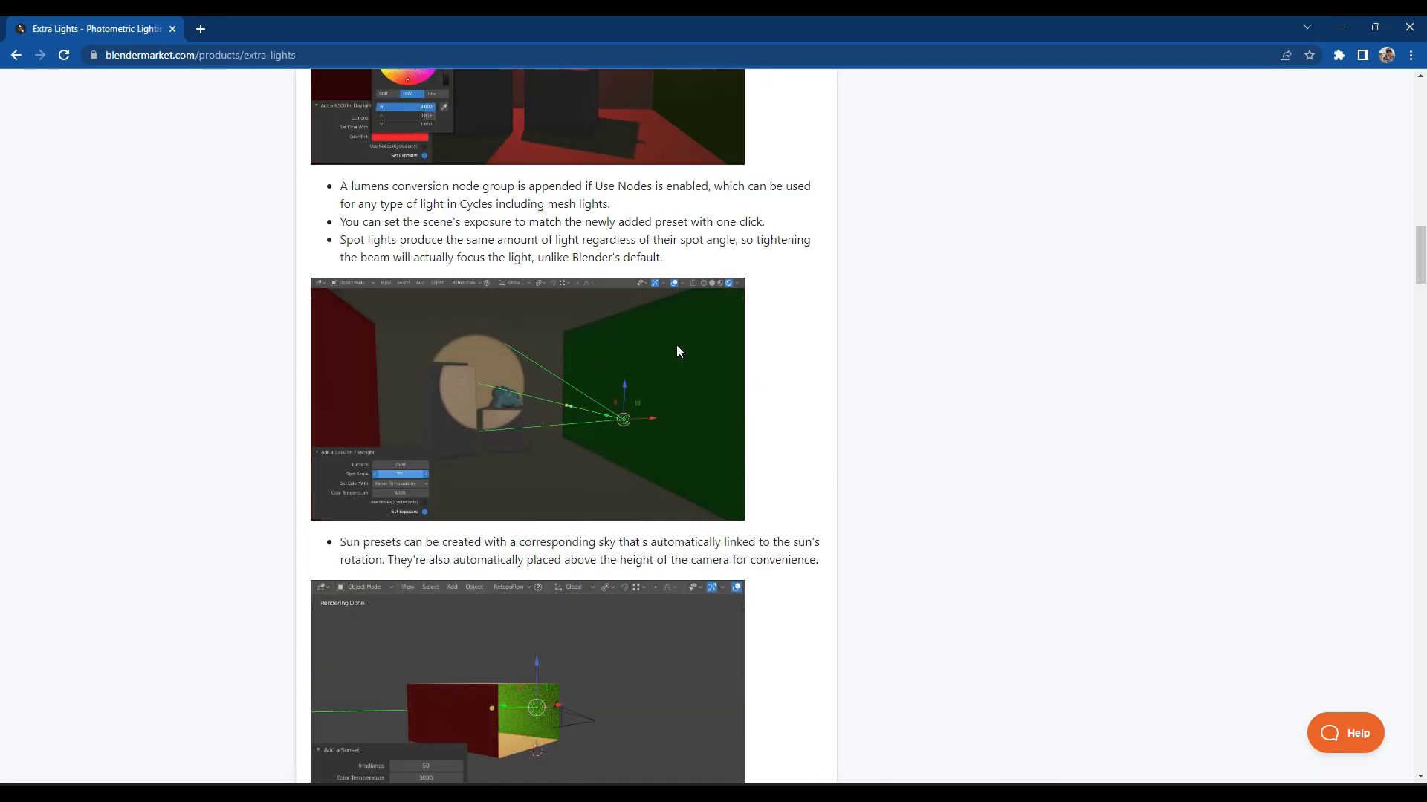
scroll(678, 349, "down", 5)
scroll(679, 349, "down", 5)
scroll(677, 355, "down", 13)
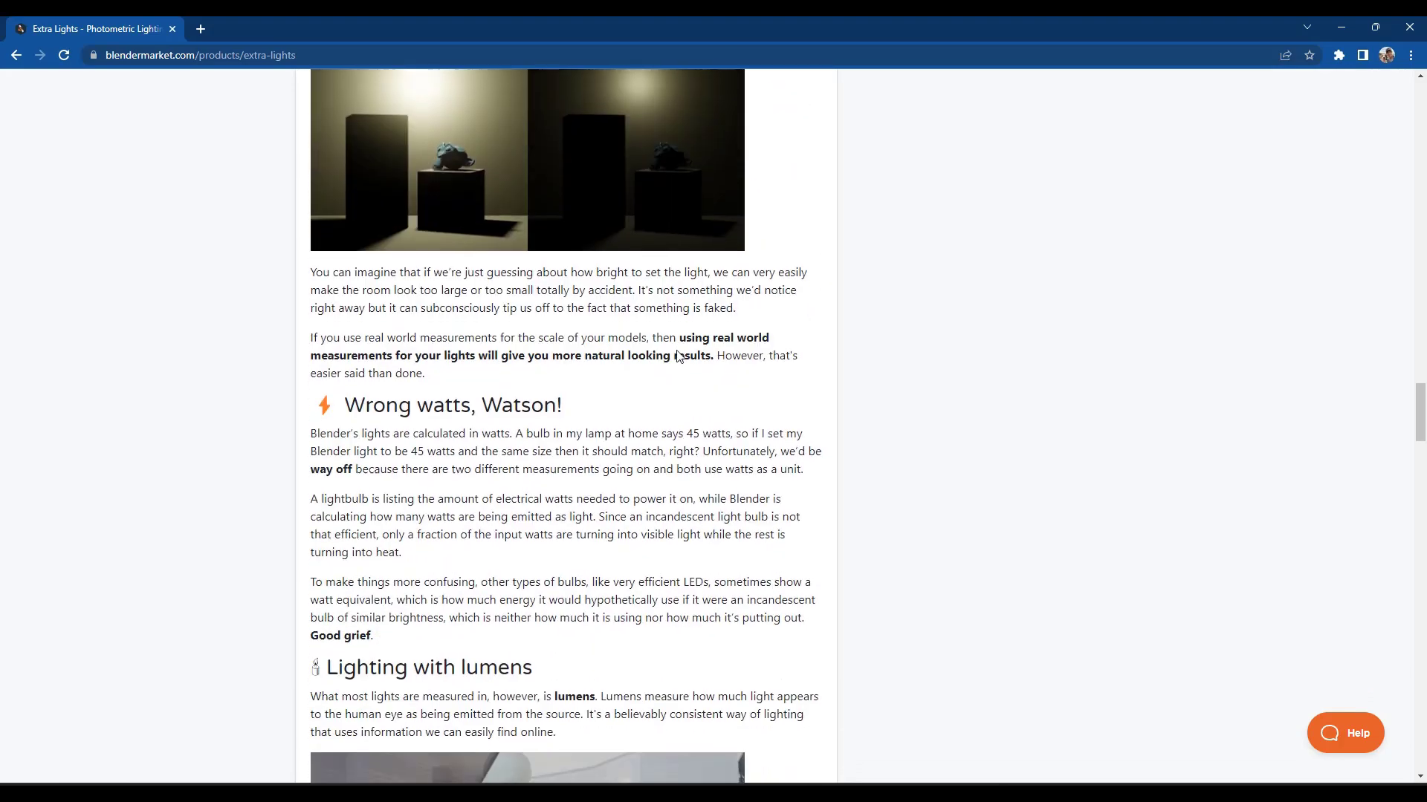
scroll(677, 355, "down", 4)
scroll(440, 162, "down", 7)
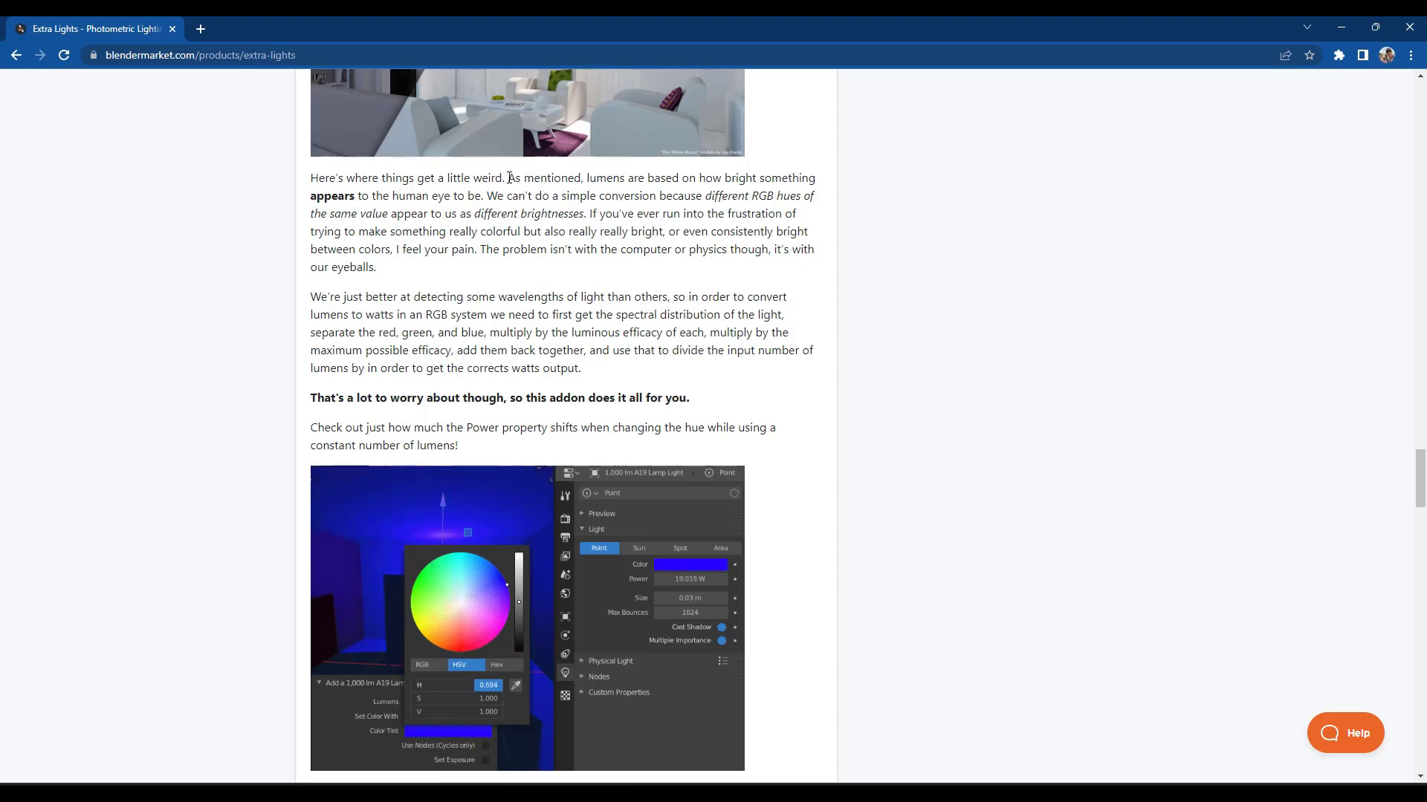
- Highlight the sentence on lumens and perceived brightness, then read to the page's end
left_click_drag(509, 178, 487, 195)
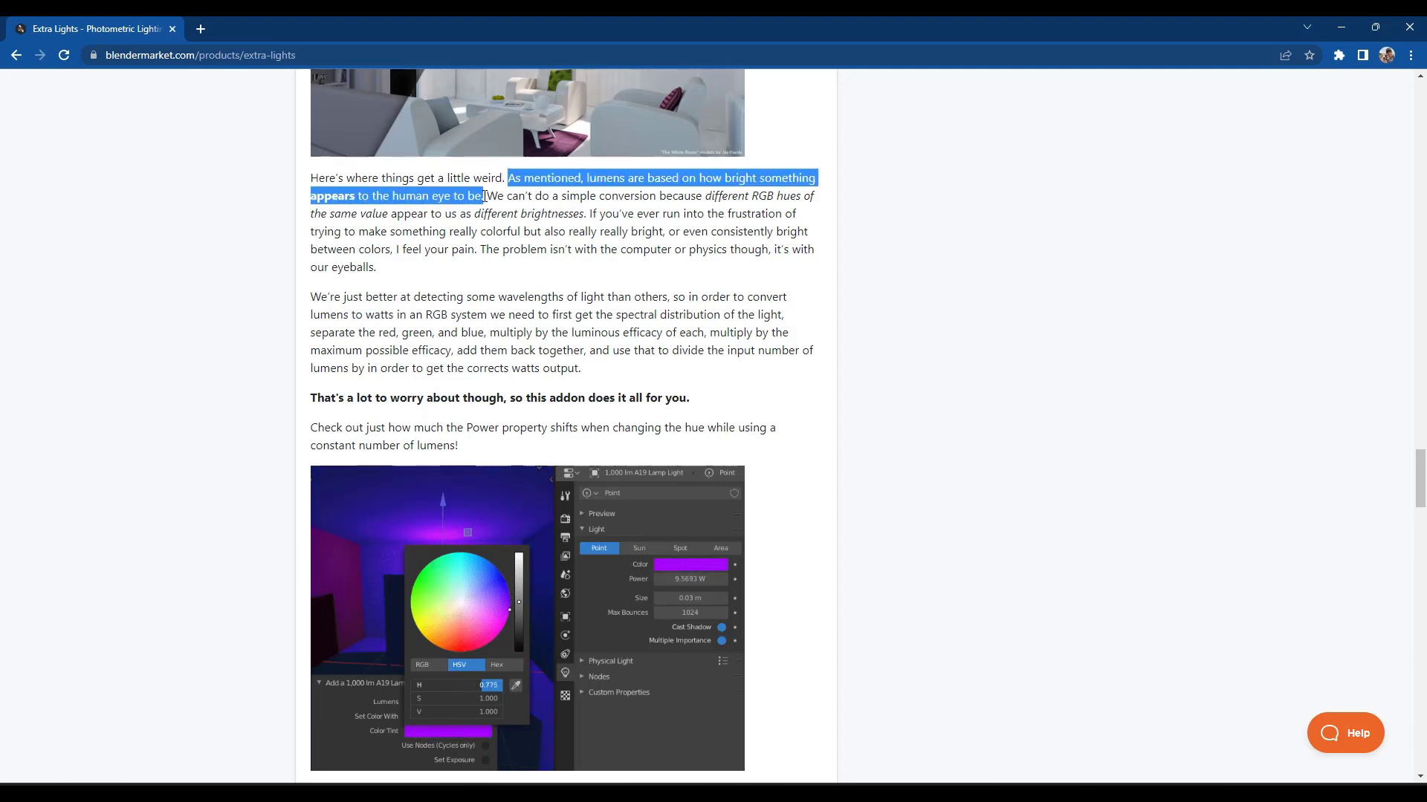
left_click(476, 217)
scroll(499, 284, "down", 5)
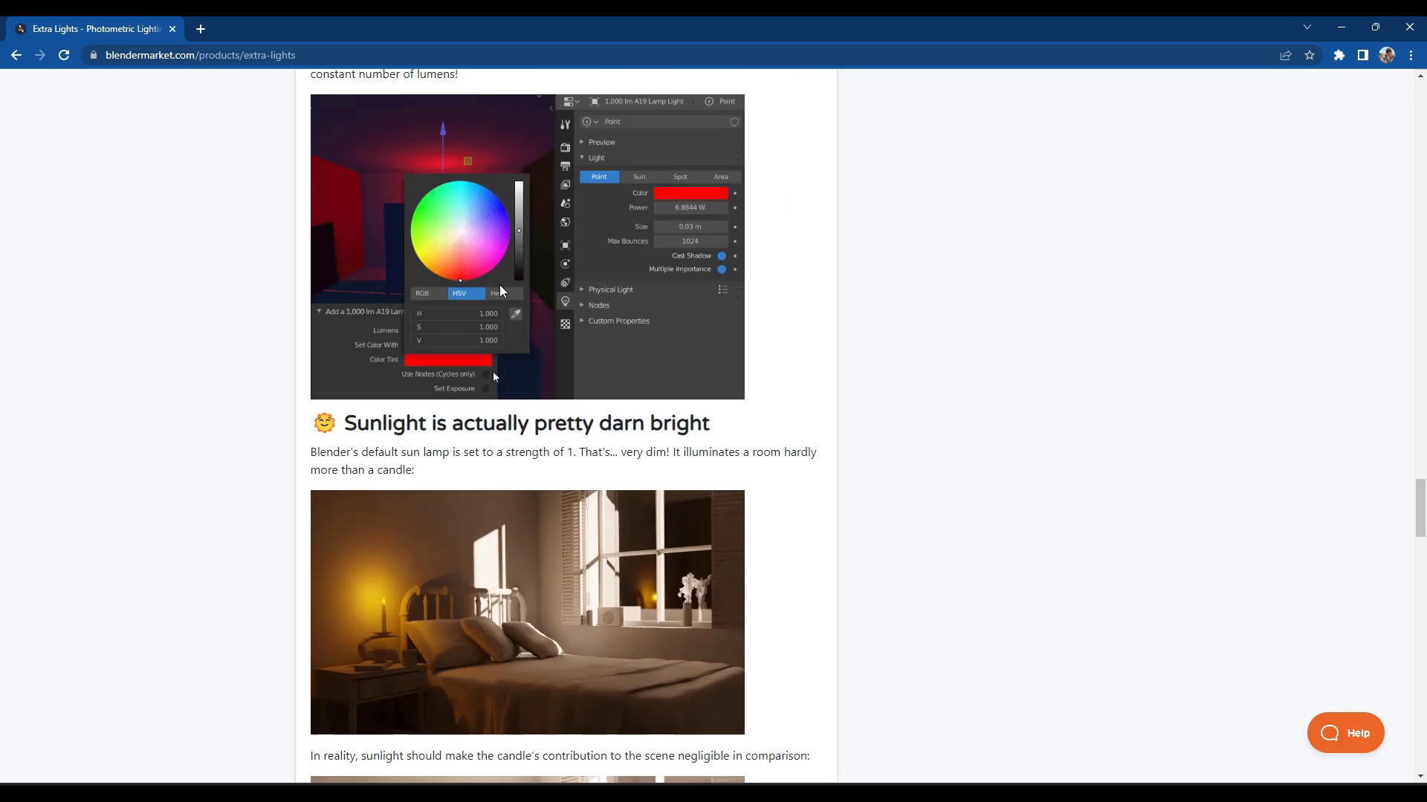
scroll(537, 305, "down", 2)
scroll(650, 250, "down", 2)
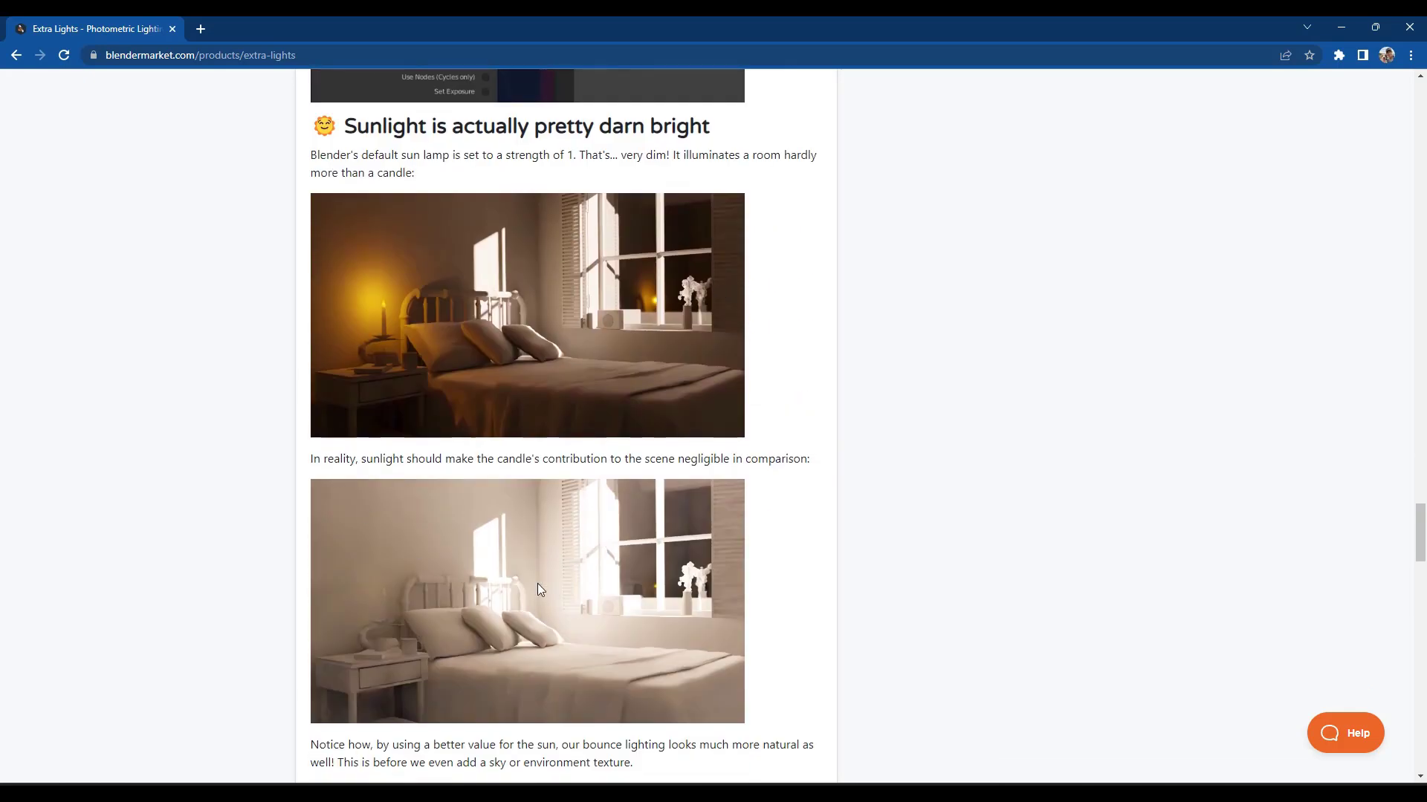
scroll(627, 501, "down", 2)
scroll(493, 350, "down", 15)
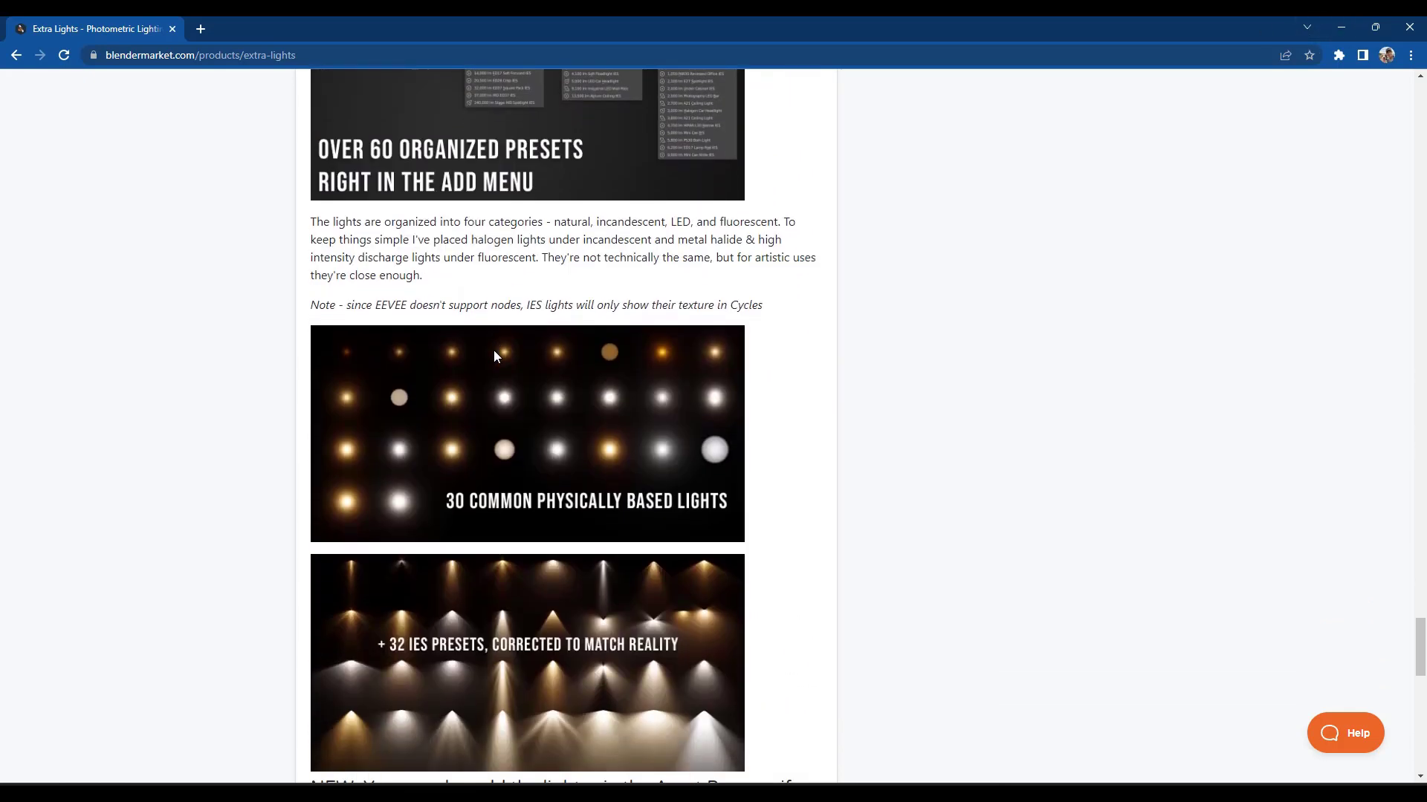
scroll(493, 350, "down", 2)
scroll(447, 283, "up", 1)
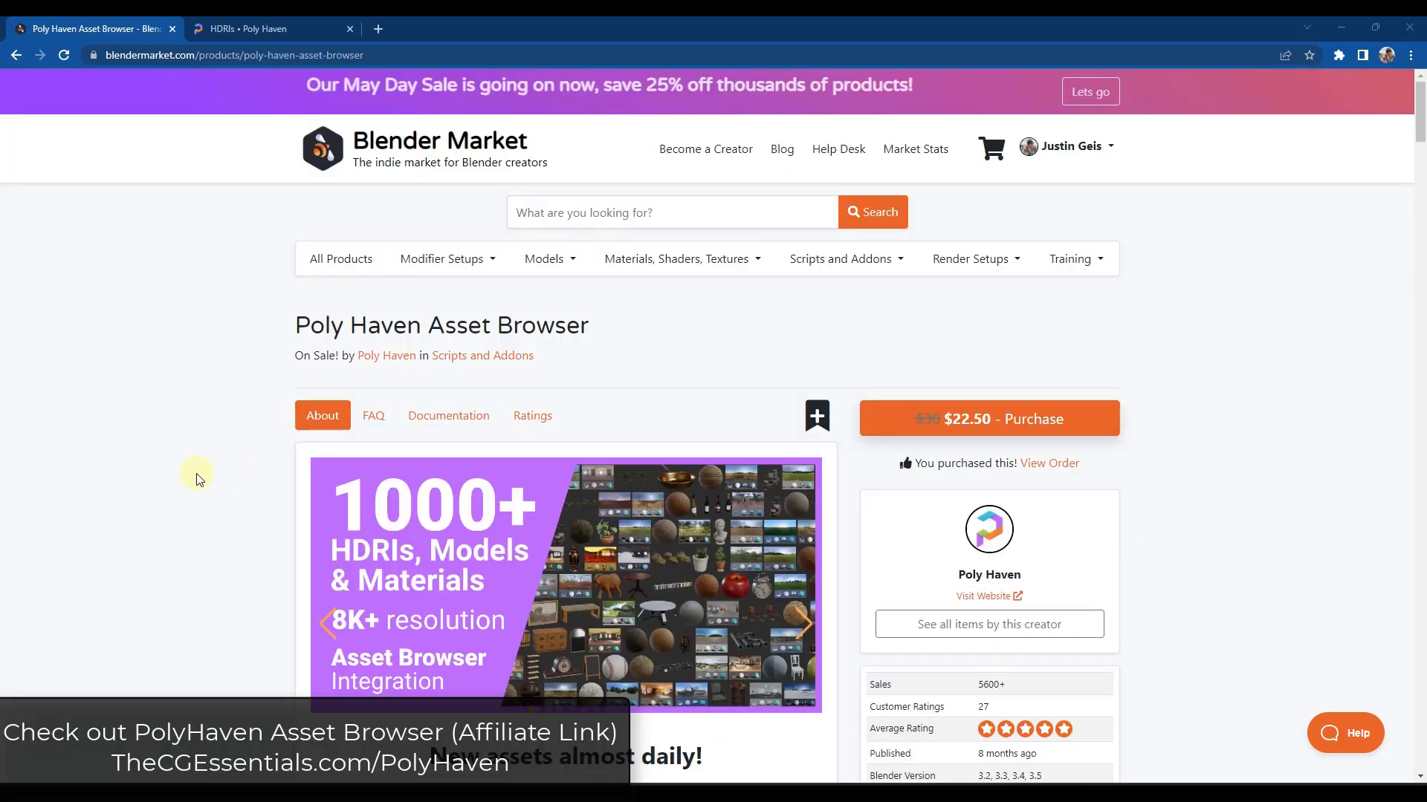
- Go from the Poly Haven home page to Assets > HDRIs
scroll(199, 479, "down", 1)
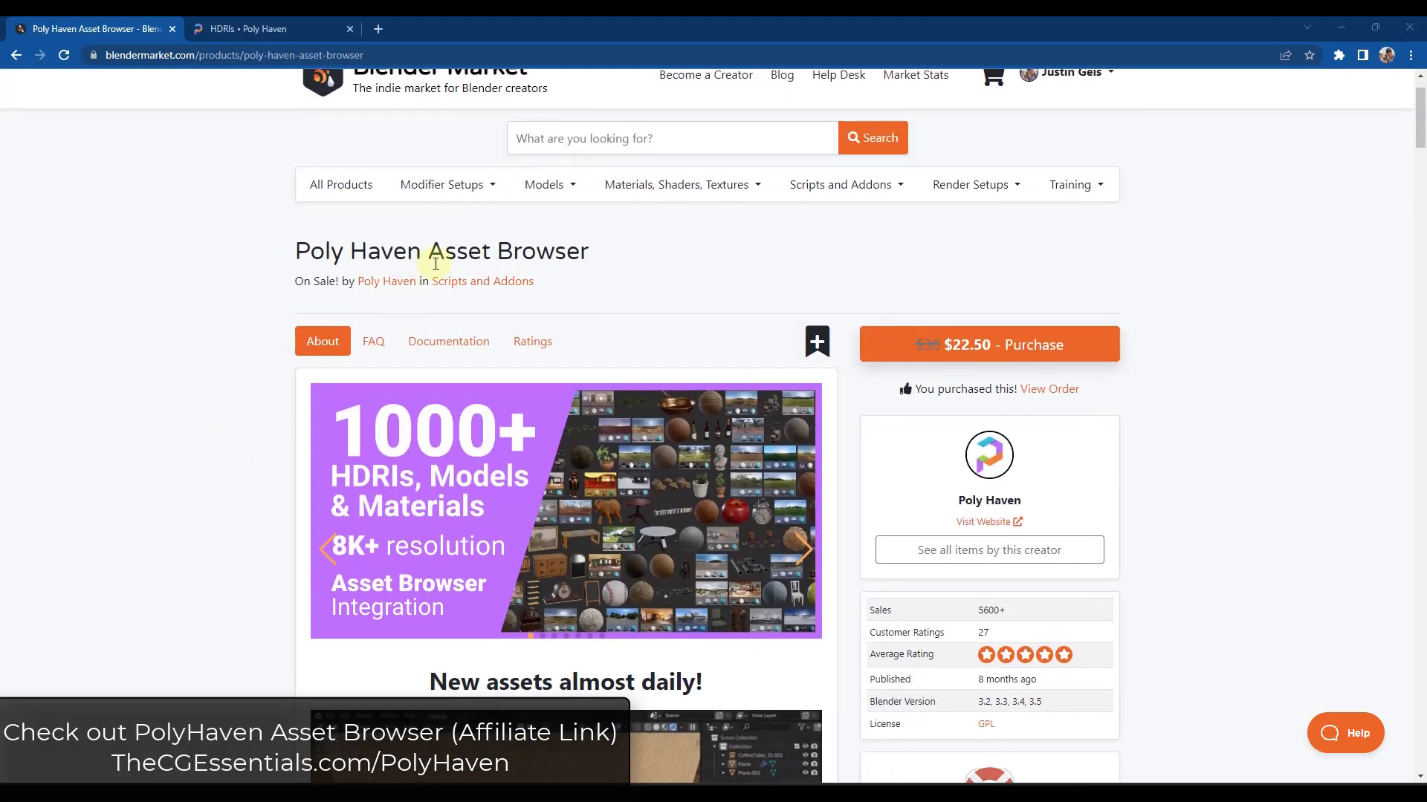
left_click(282, 28)
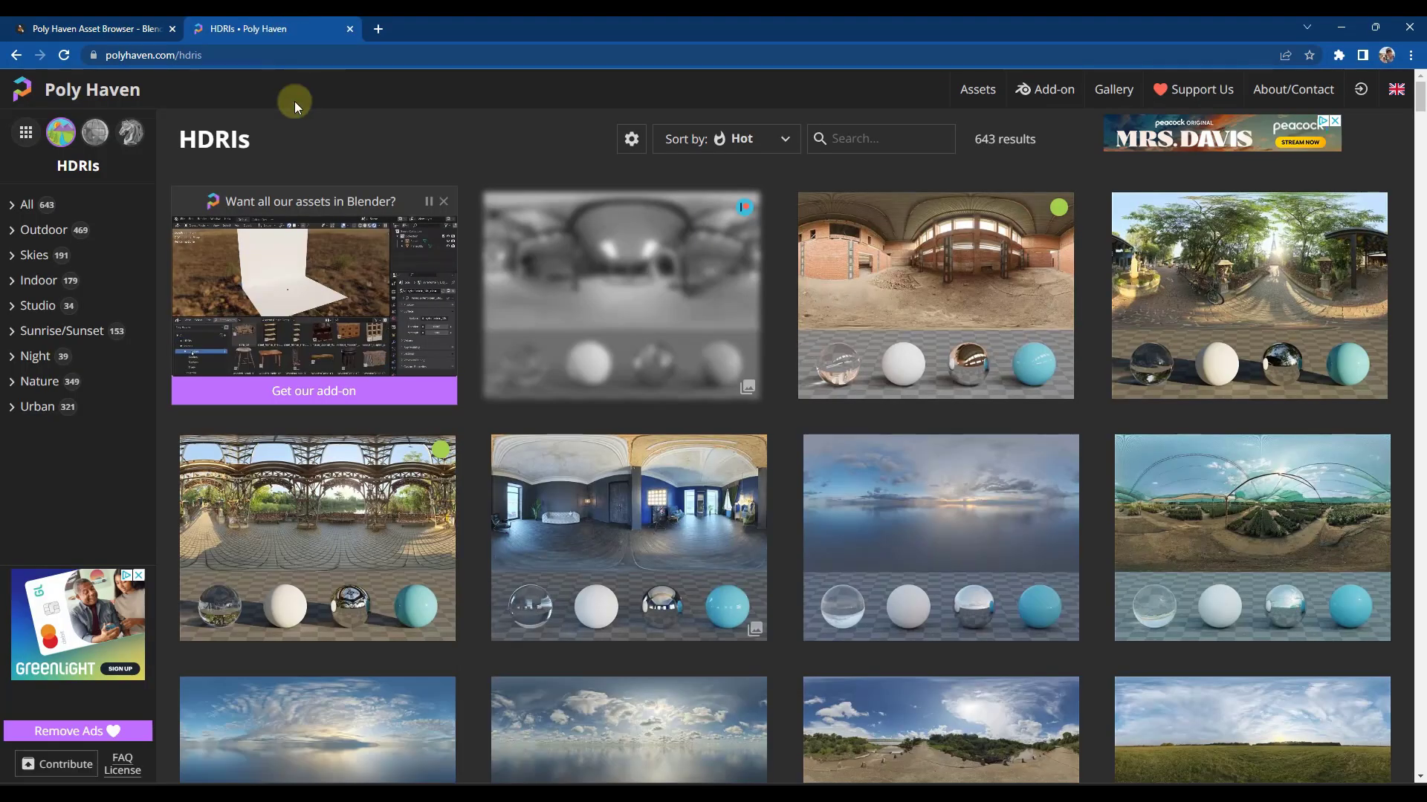
left_click(92, 89)
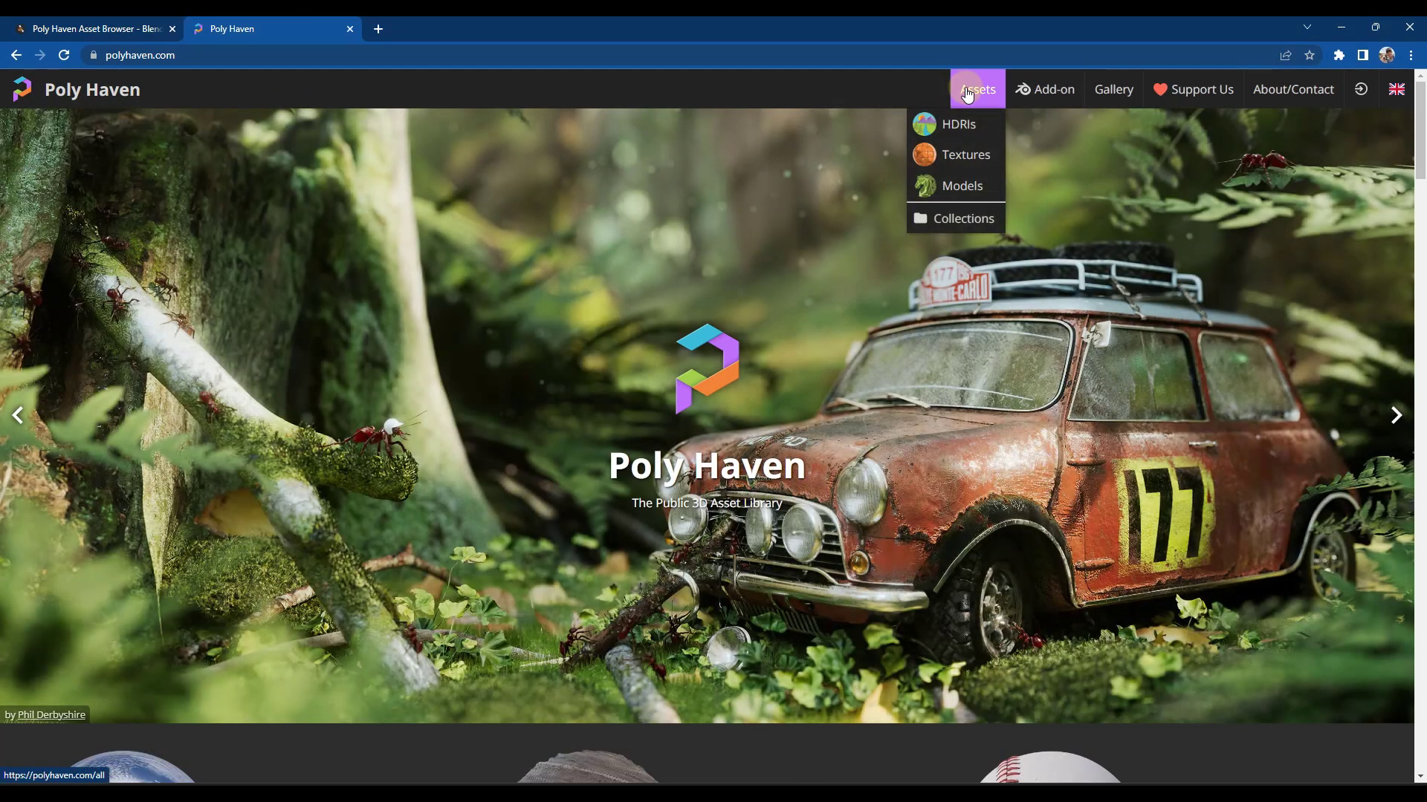
left_click(971, 90)
left_click(952, 123)
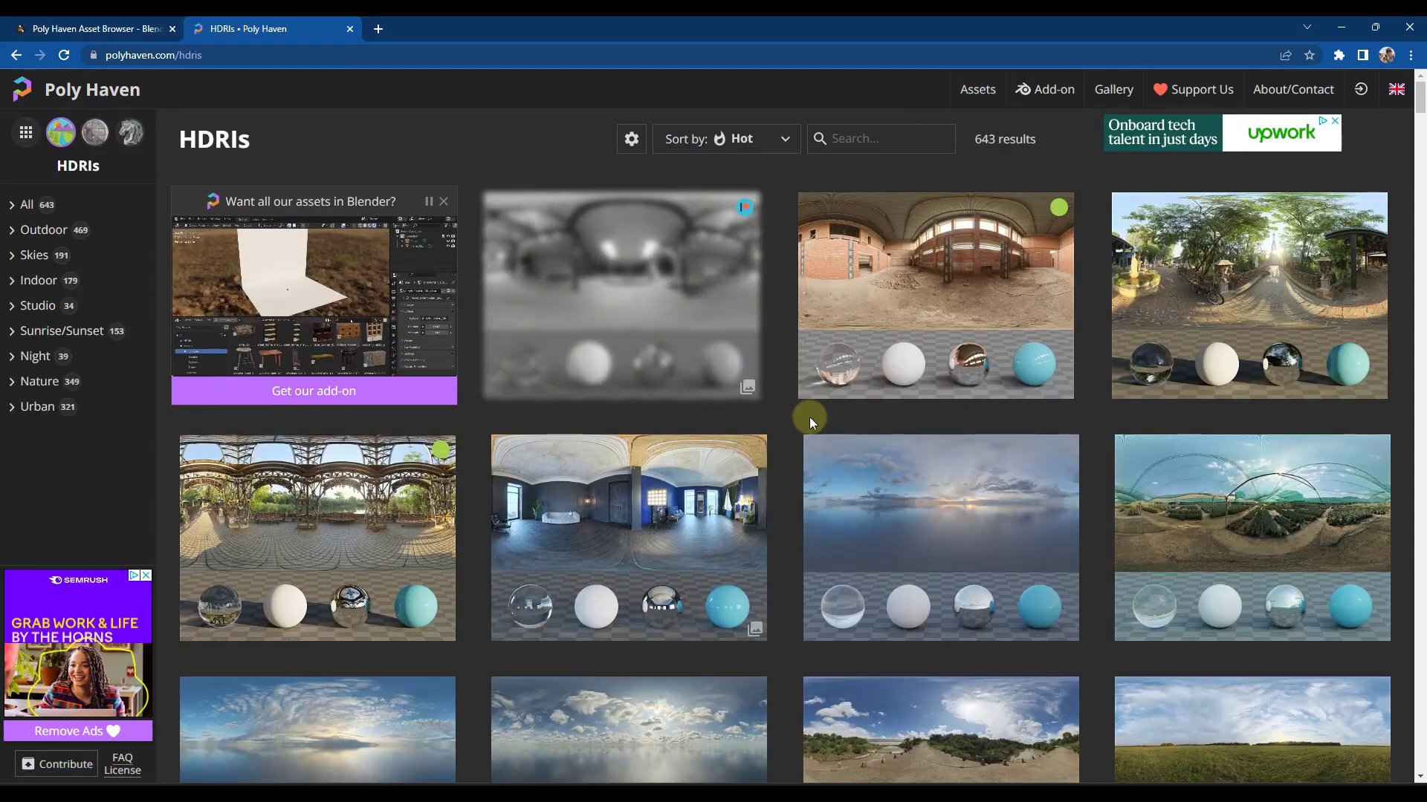
- Scroll through the grid of 643 HDRI environment maps
scroll(971, 505, "down", 3)
scroll(970, 506, "down", 4)
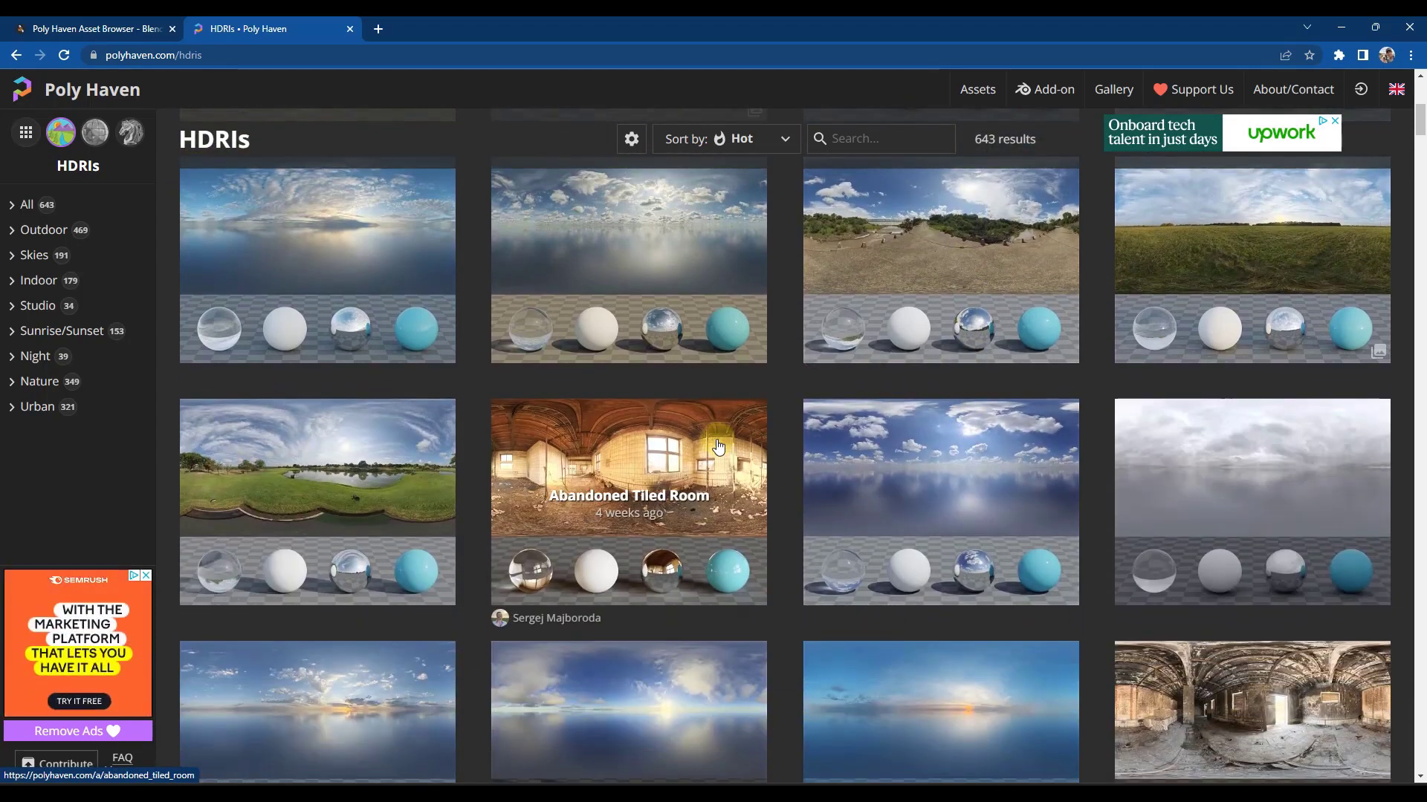
scroll(720, 445, "down", 5)
scroll(717, 444, "down", 10)
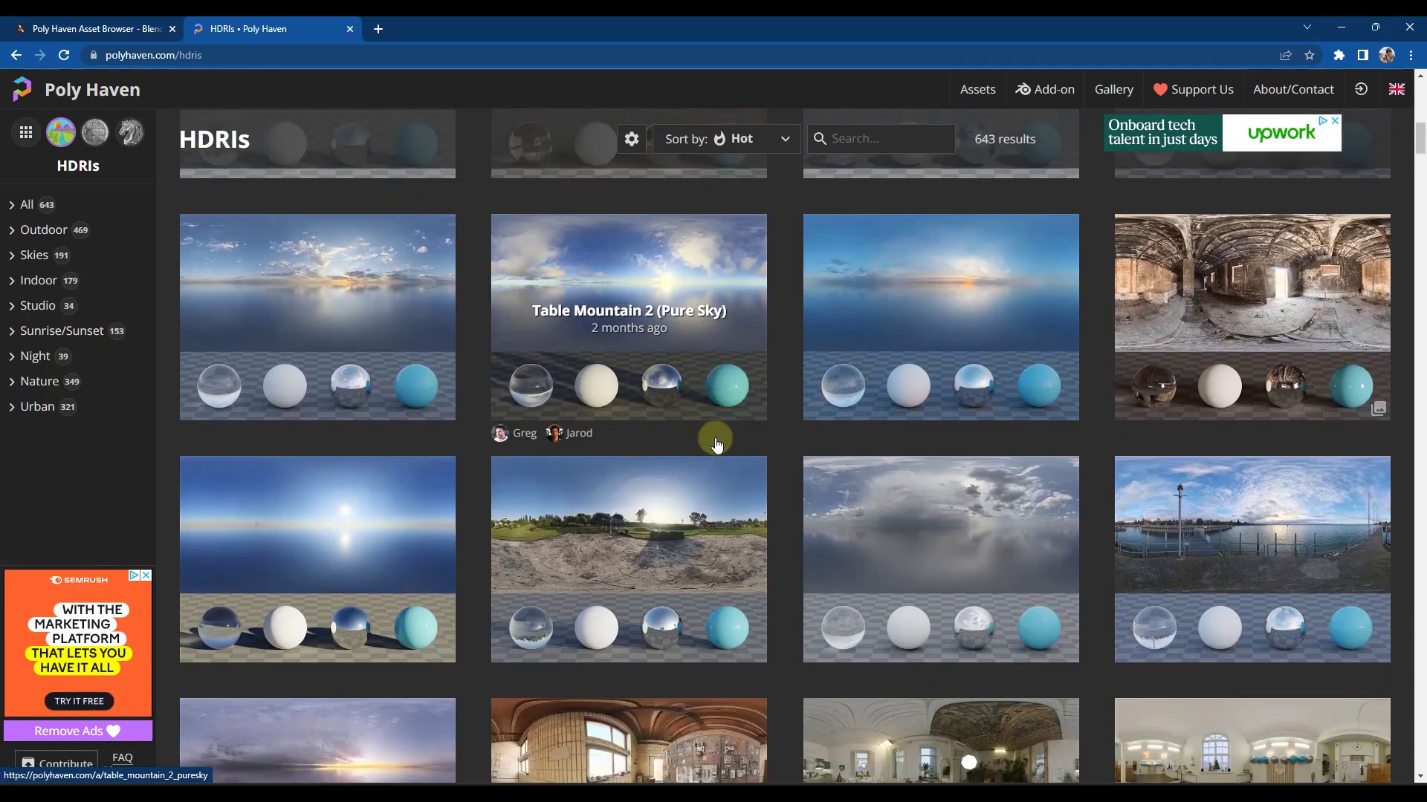
scroll(711, 446, "down", 2)
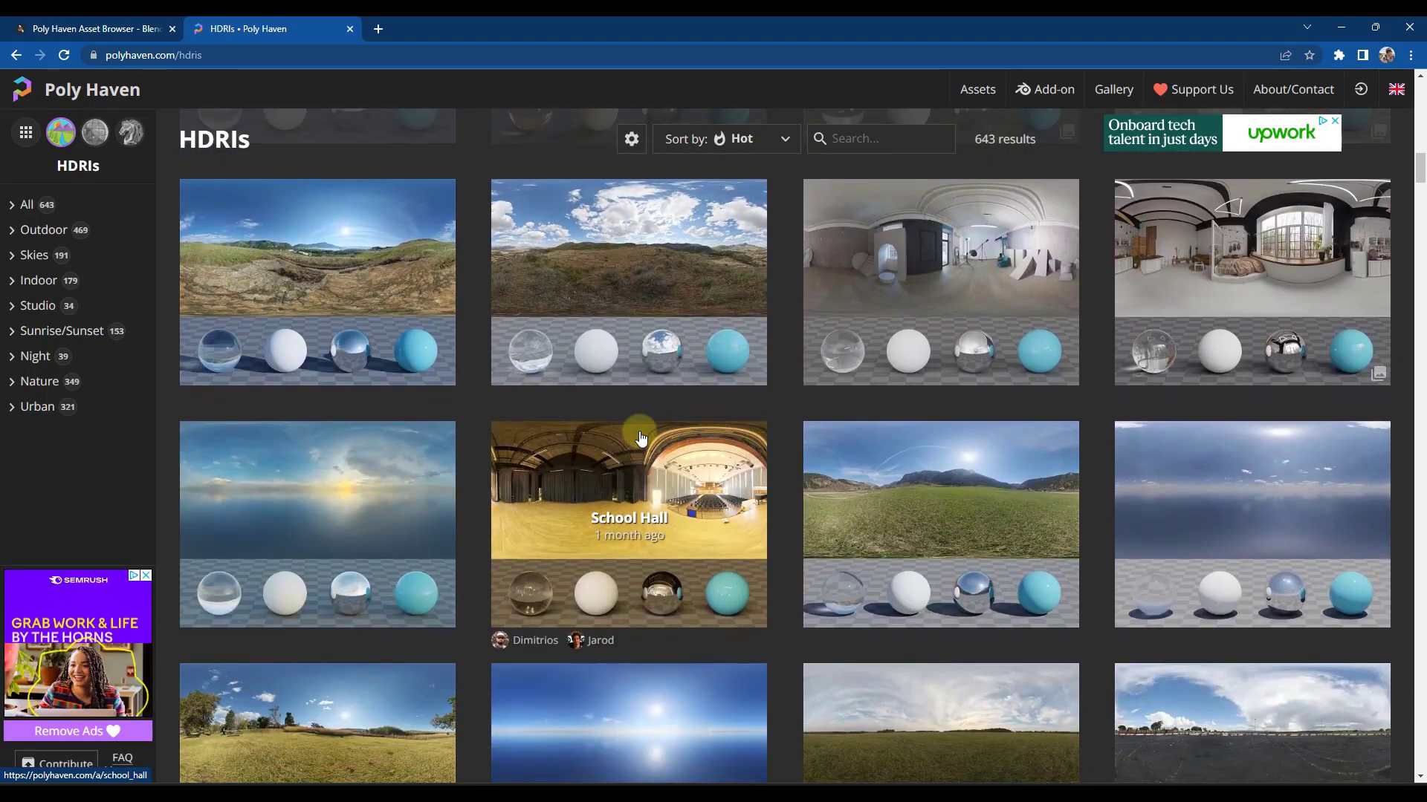
- Scroll through the Poly Haven Asset Browser page's features, then drag the scrollbar back to the top
left_click(117, 30)
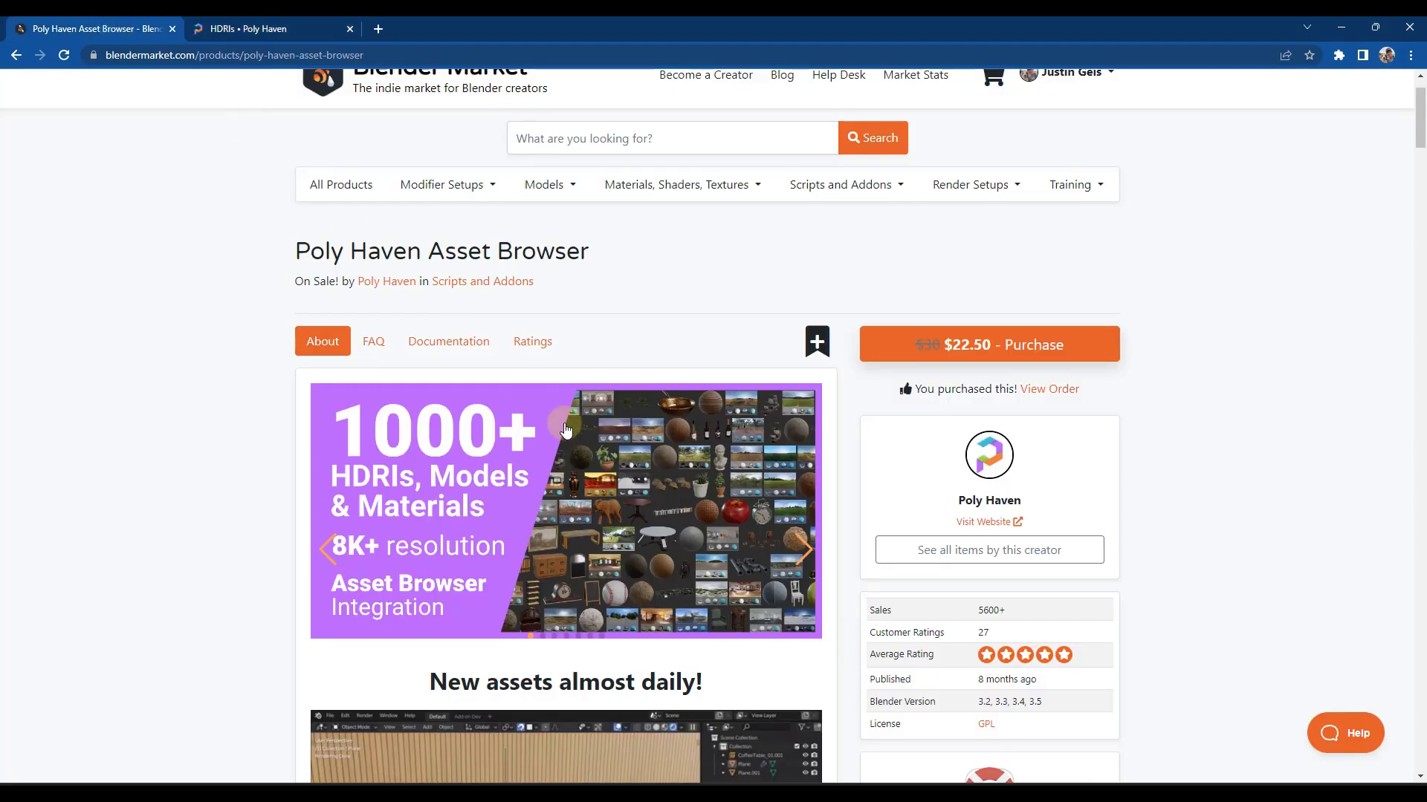
scroll(239, 373, "down", 2)
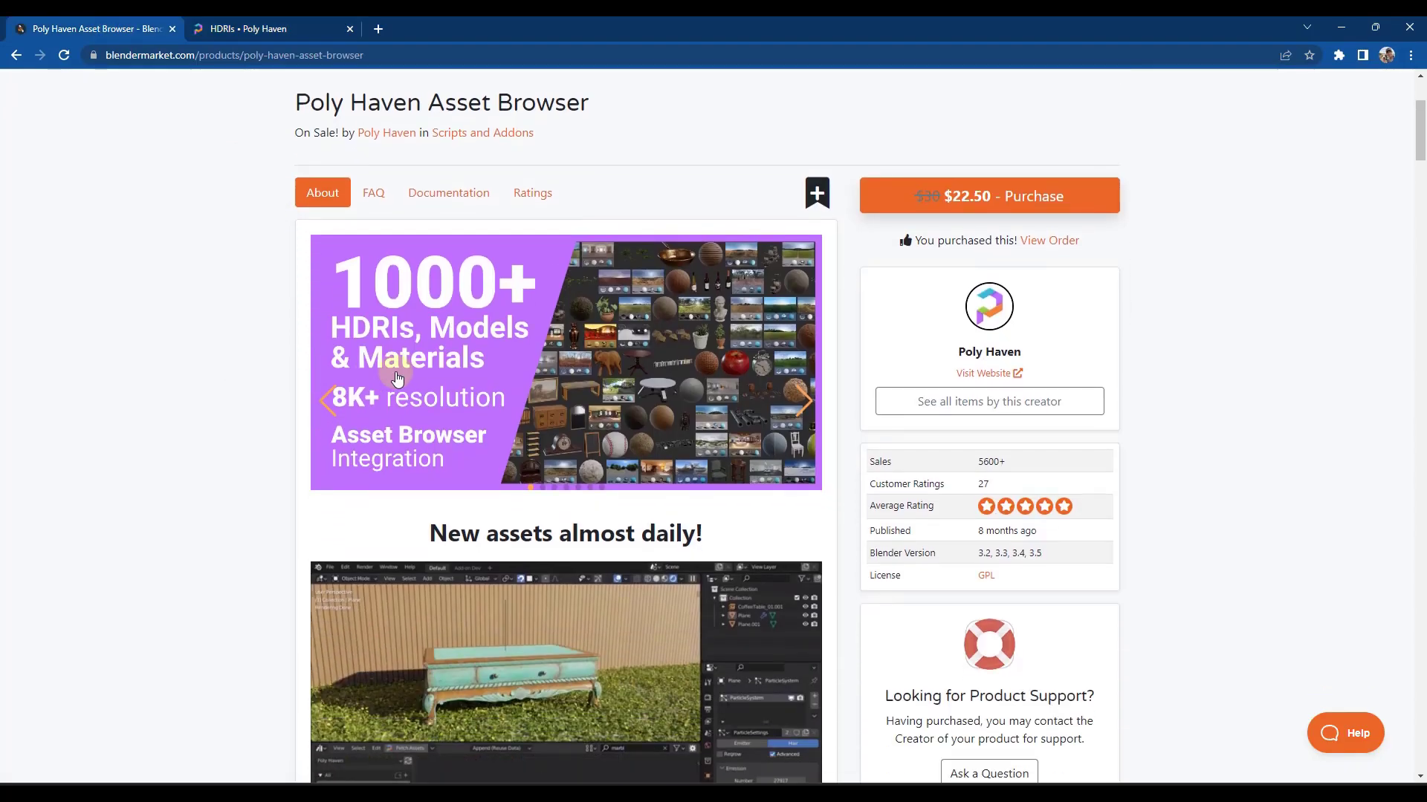
scroll(520, 372, "down", 4)
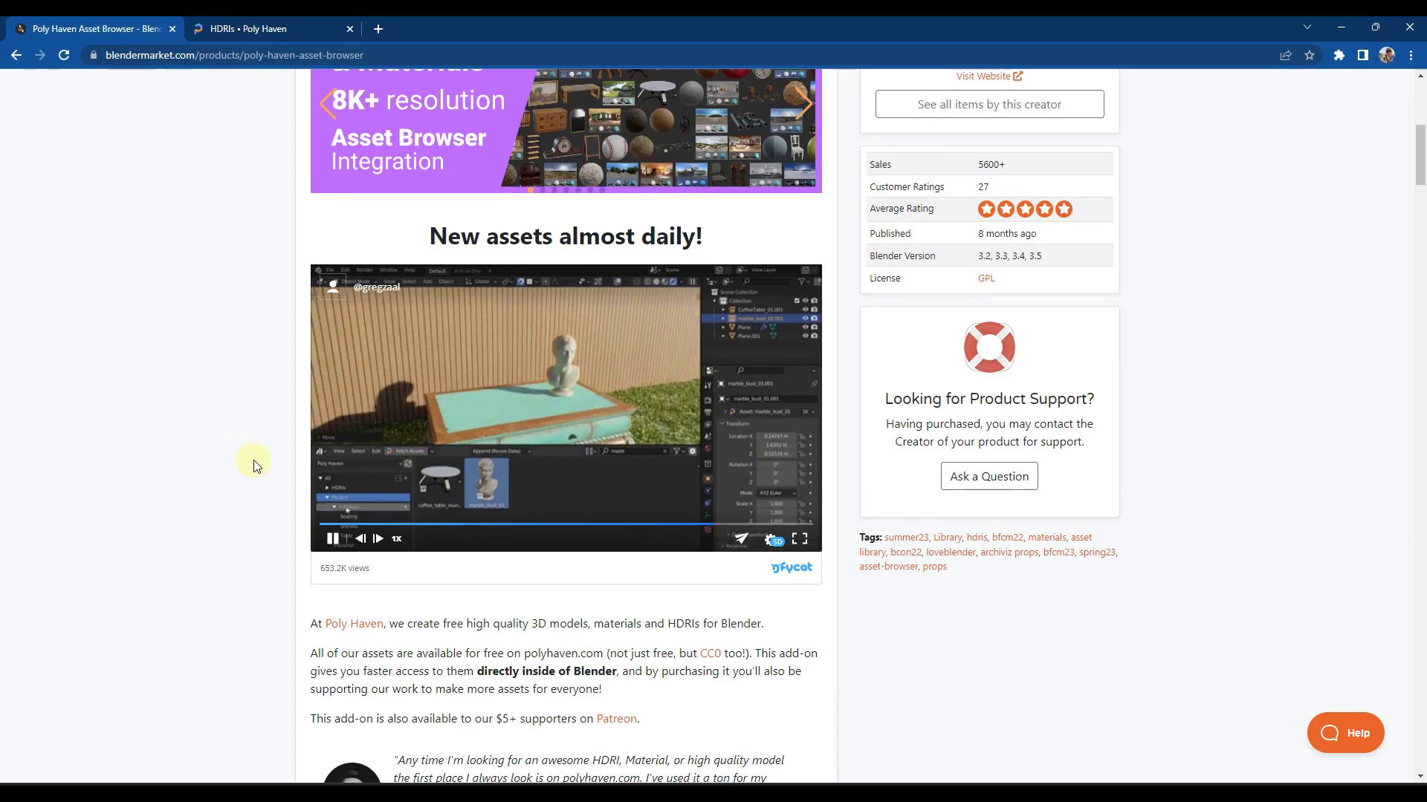
scroll(253, 468, "down", 8)
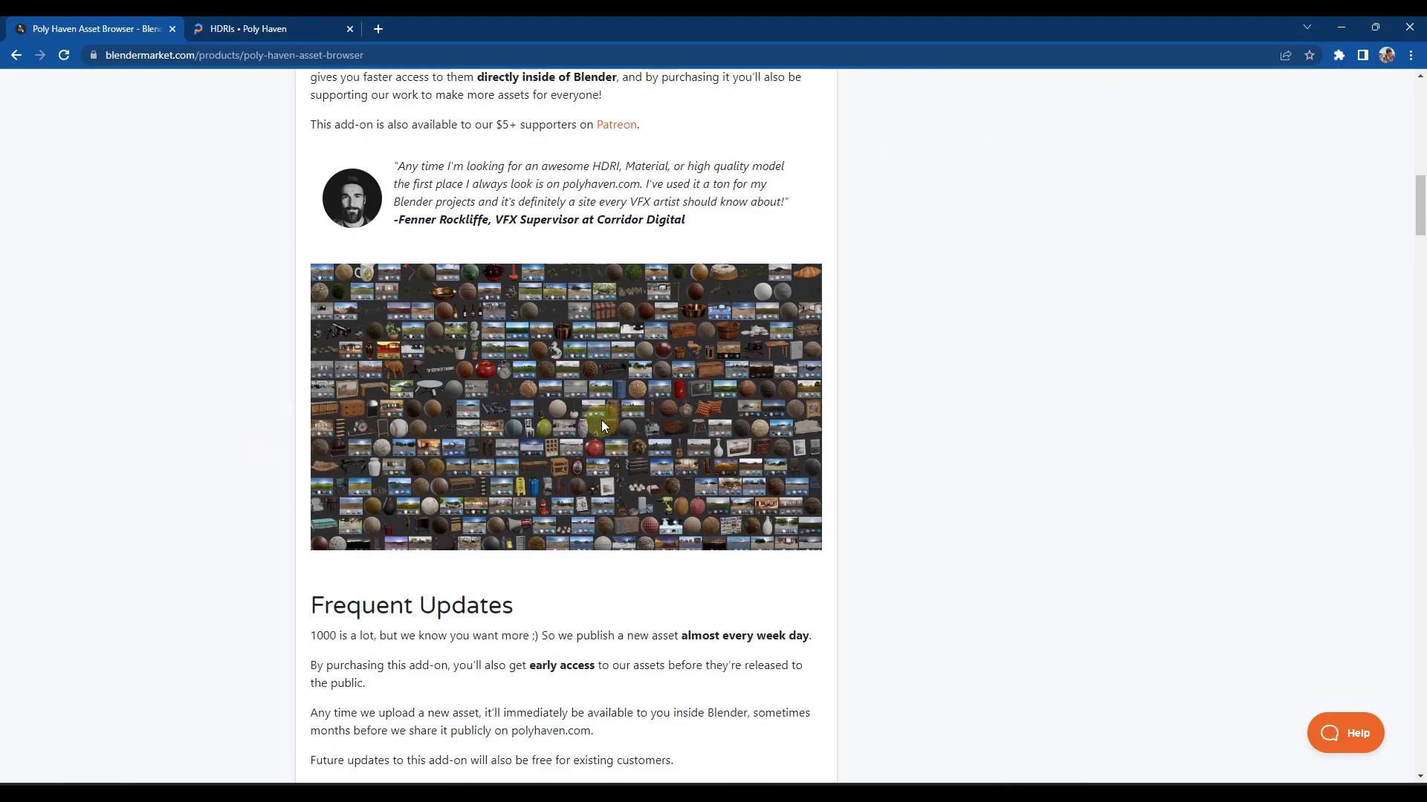
scroll(569, 405, "down", 10)
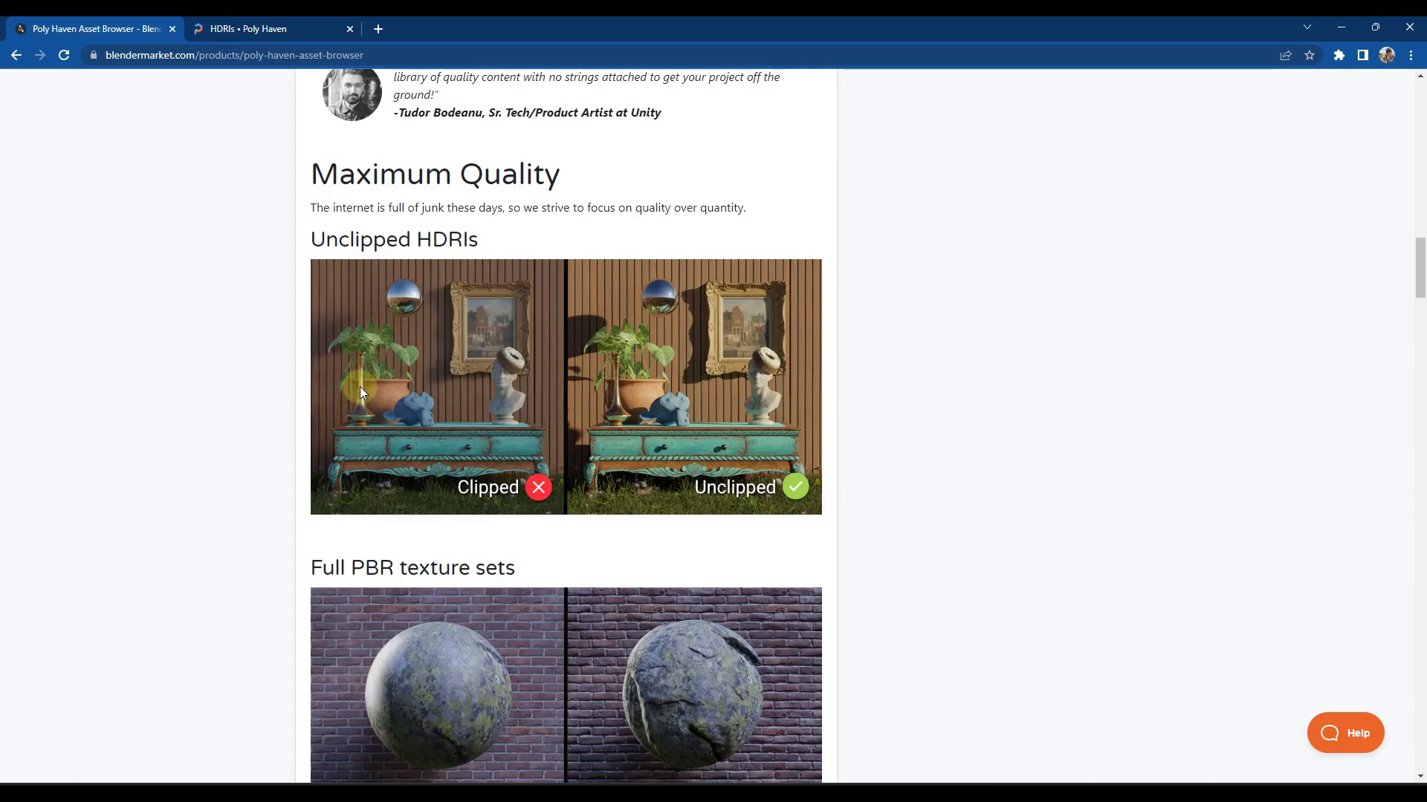
scroll(359, 387, "down", 7)
scroll(439, 381, "down", 13)
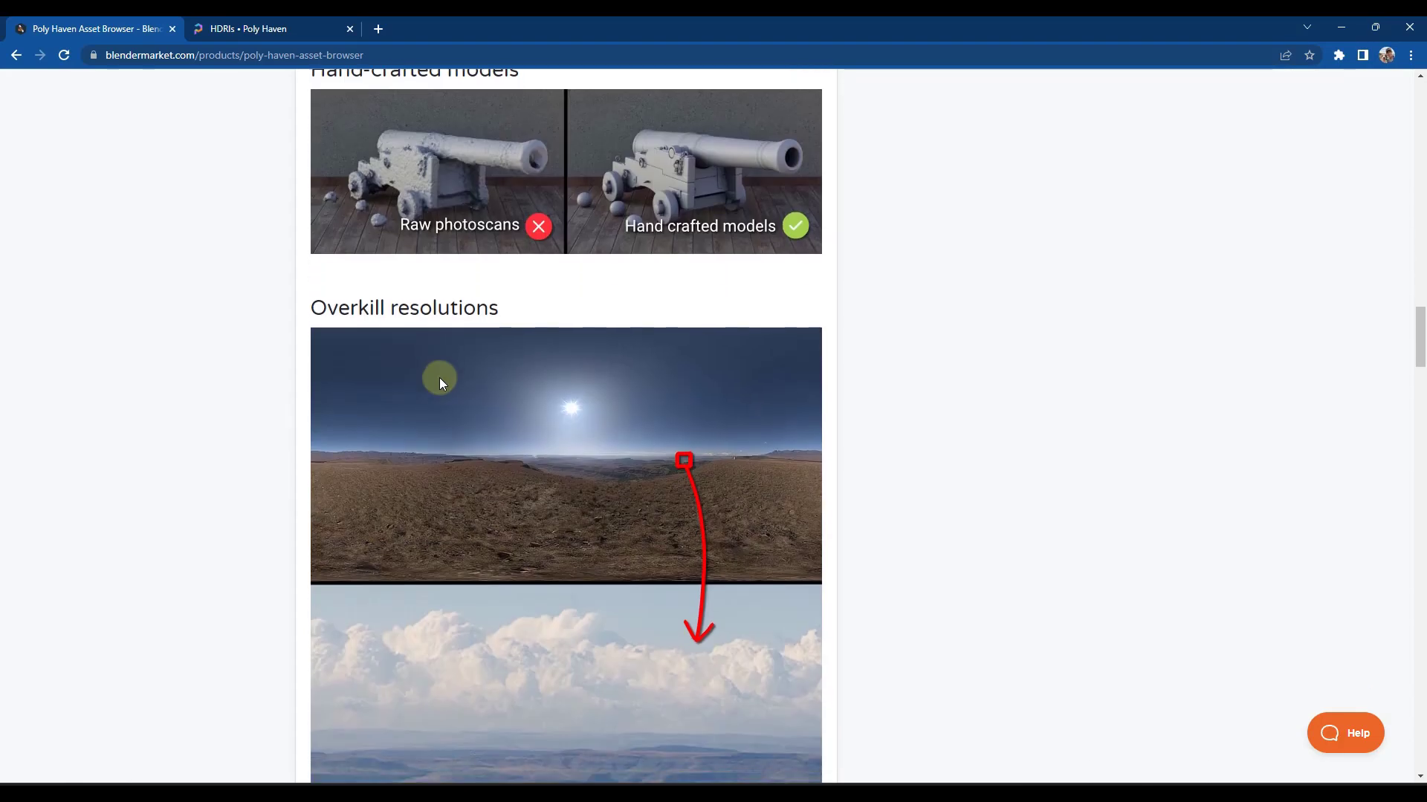
scroll(433, 381, "down", 12)
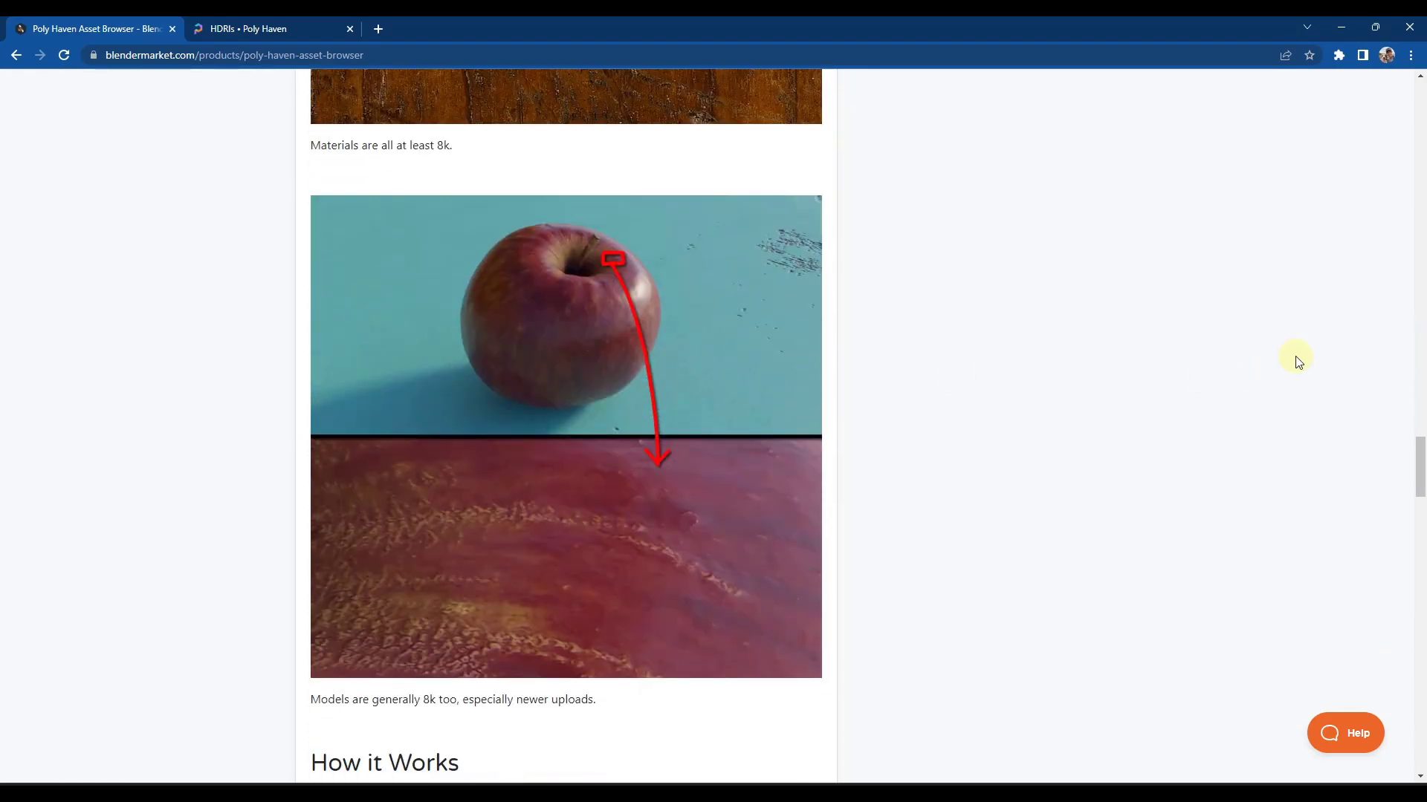
left_click_drag(1423, 463, 1379, 89)
scroll(342, 343, "down", 3)
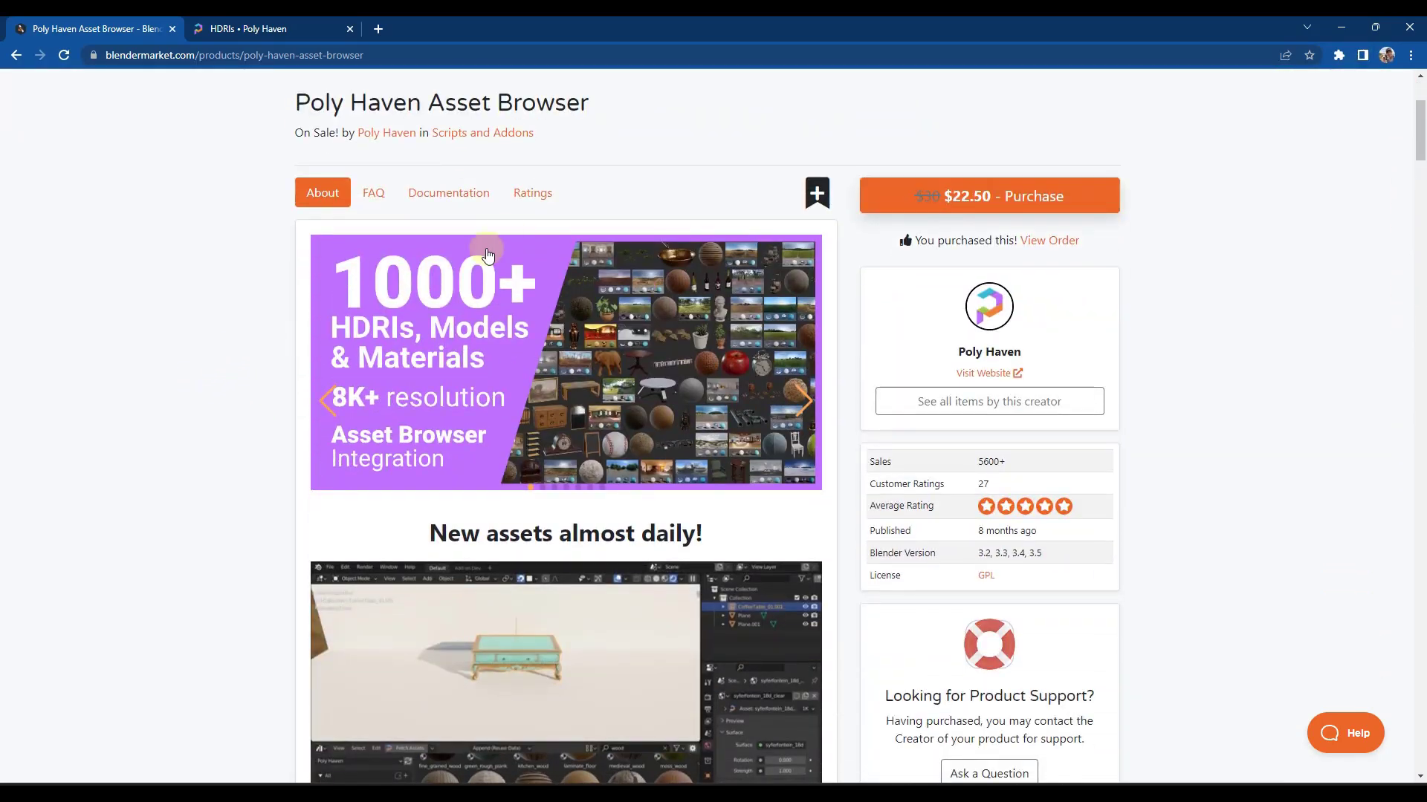